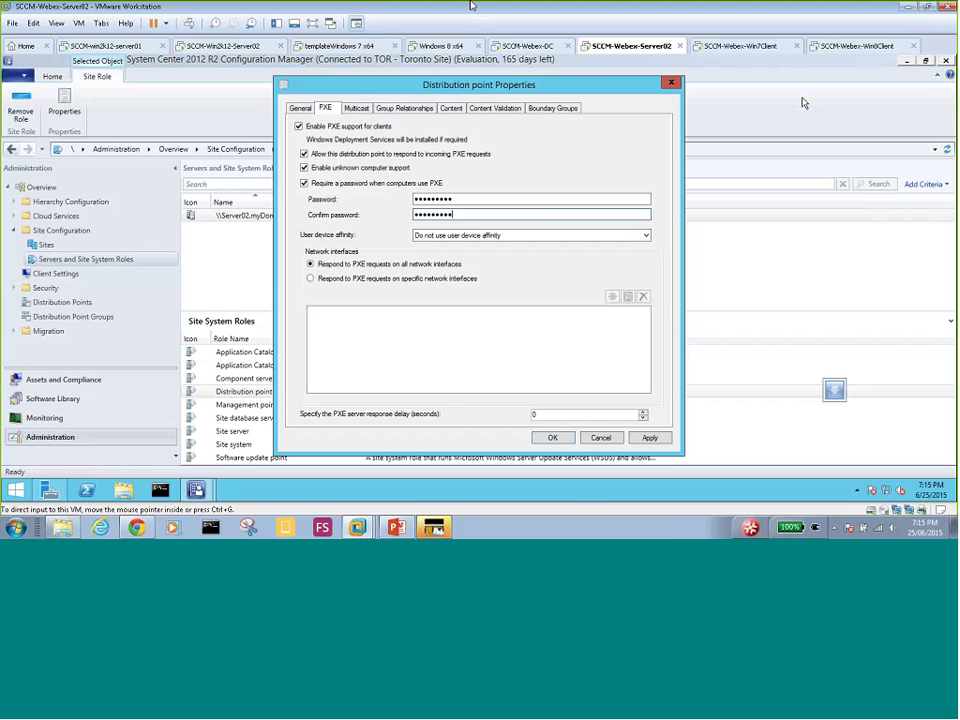
- Glance at the DC virtual machine, then cancel the Distribution point Properties dialog without saving
{"action": "left_click", "coordinate": [525, 46]}
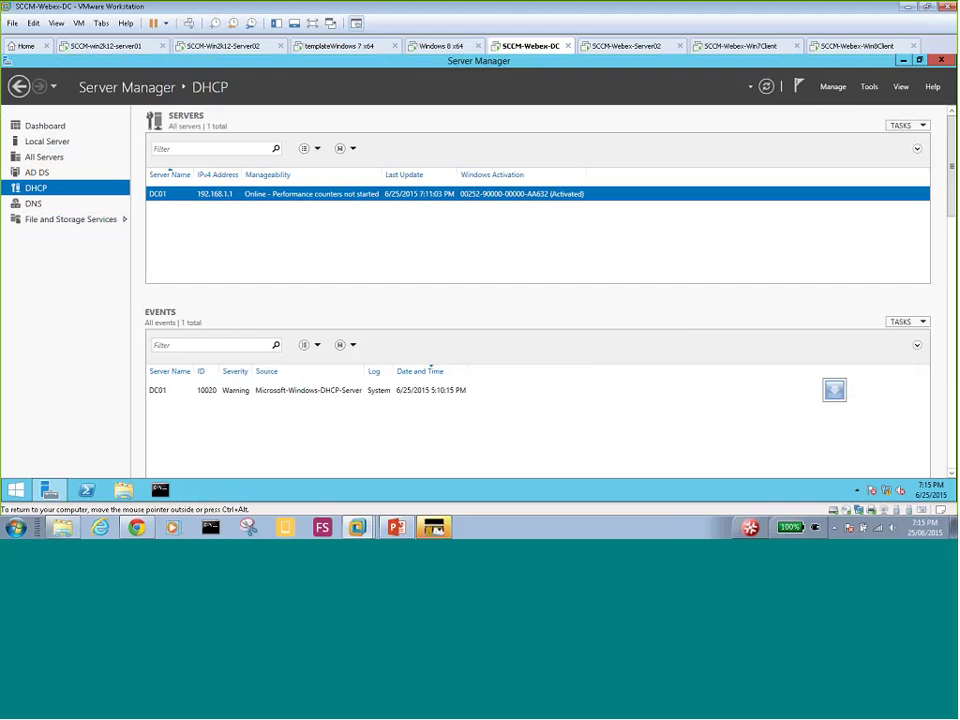
{"action": "left_click", "coordinate": [645, 48]}
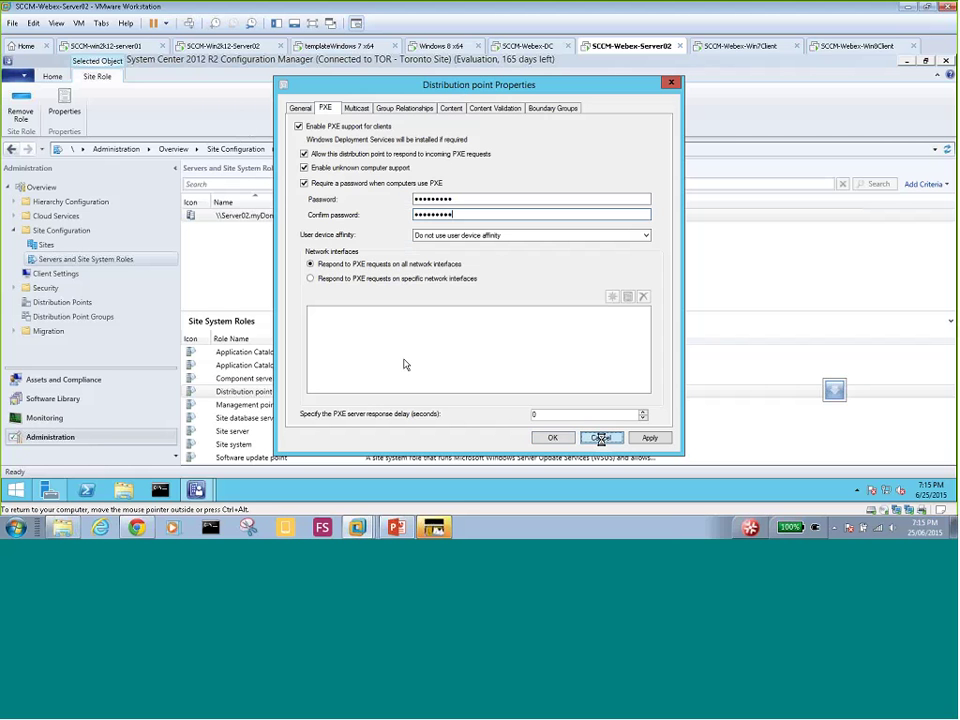
{"action": "left_click", "coordinate": [600, 439]}
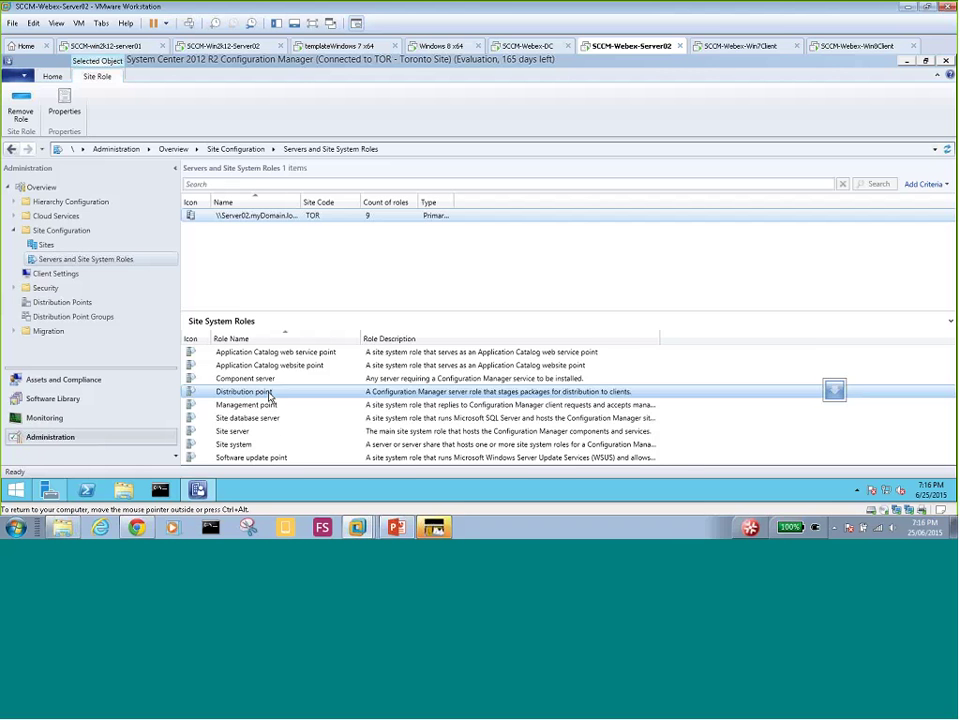
- Reopen the Distribution point properties and tick Enable PXE support for clients on the PXE tab
{"action": "right_click", "coordinate": [275, 397]}
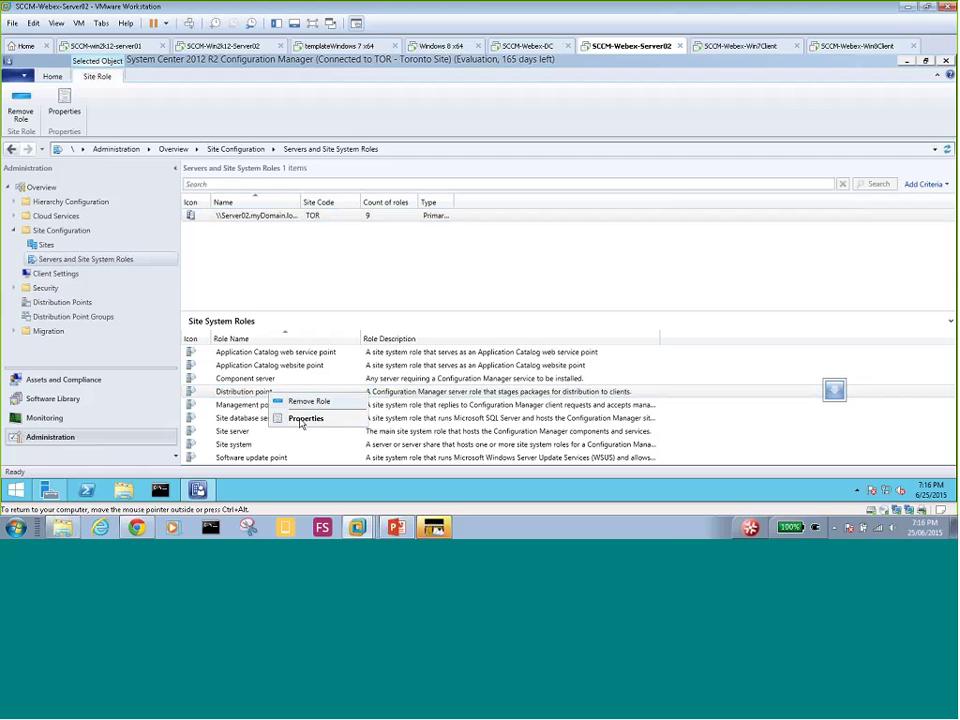
{"action": "left_click", "coordinate": [308, 420]}
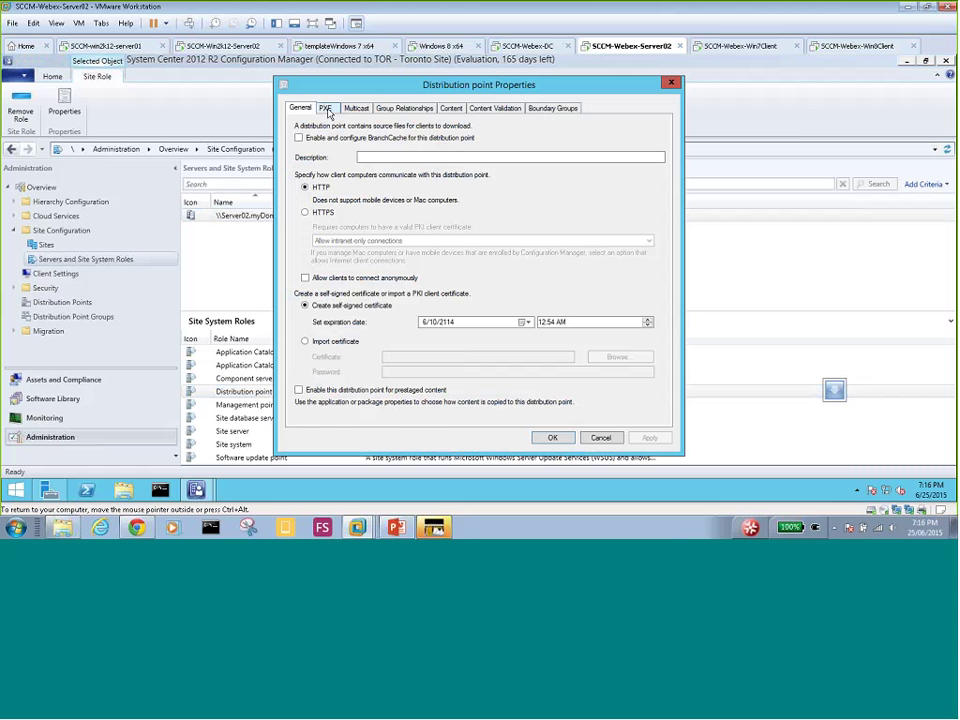
{"action": "left_click", "coordinate": [325, 108]}
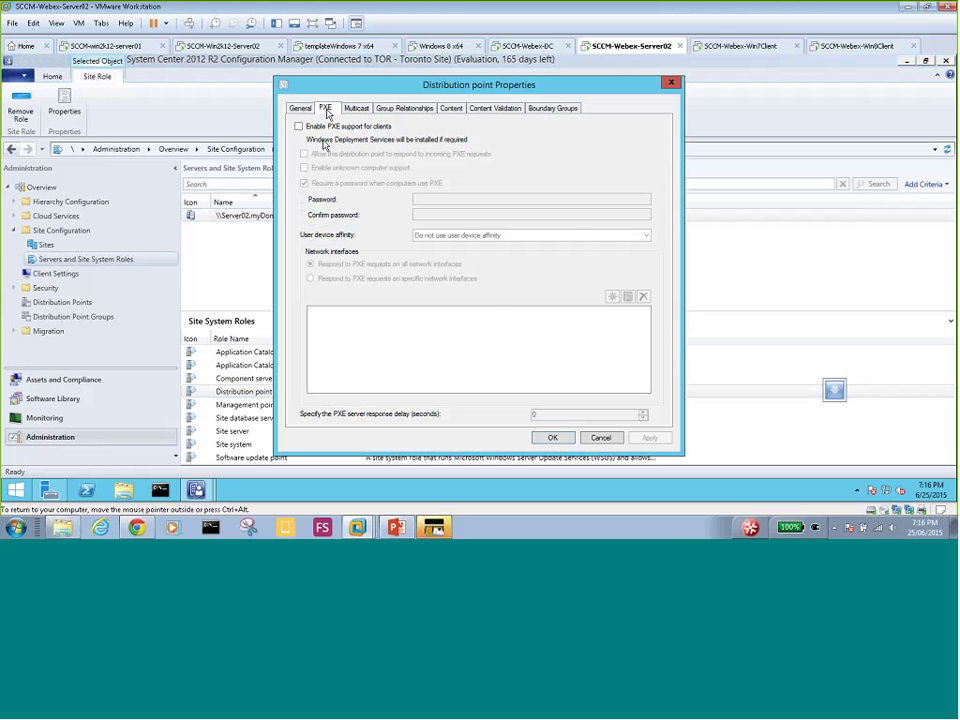
{"action": "left_click", "coordinate": [298, 126]}
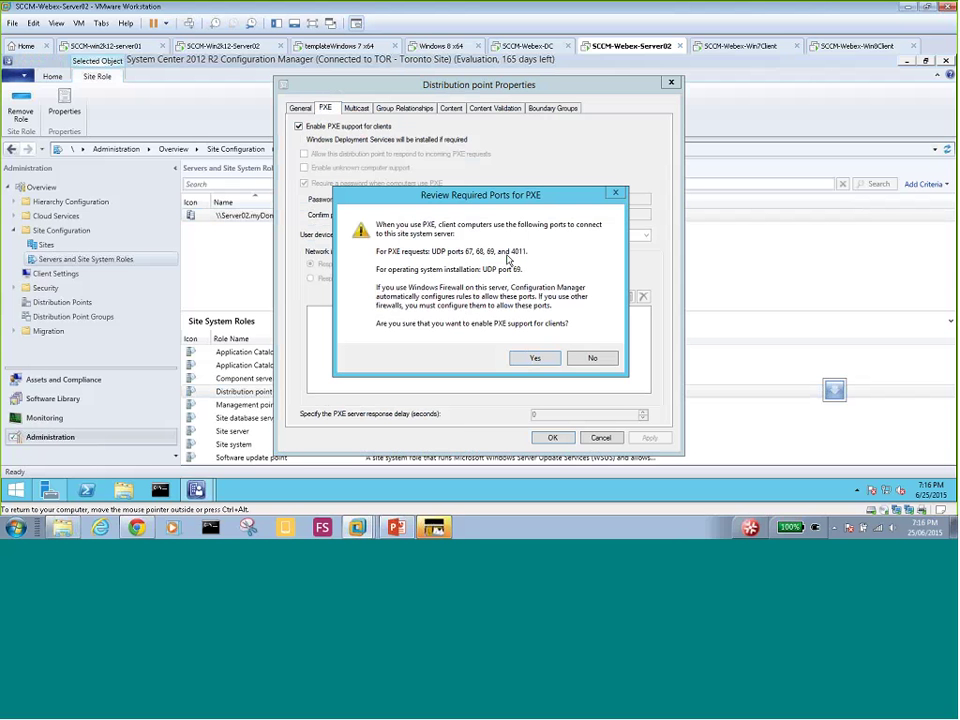
- Accept the required PXE ports, enable PXE responses and unknown computer support, and dismiss the warning
{"action": "left_click", "coordinate": [532, 359]}
{"action": "left_click", "coordinate": [304, 154]}
{"action": "left_click", "coordinate": [305, 168]}
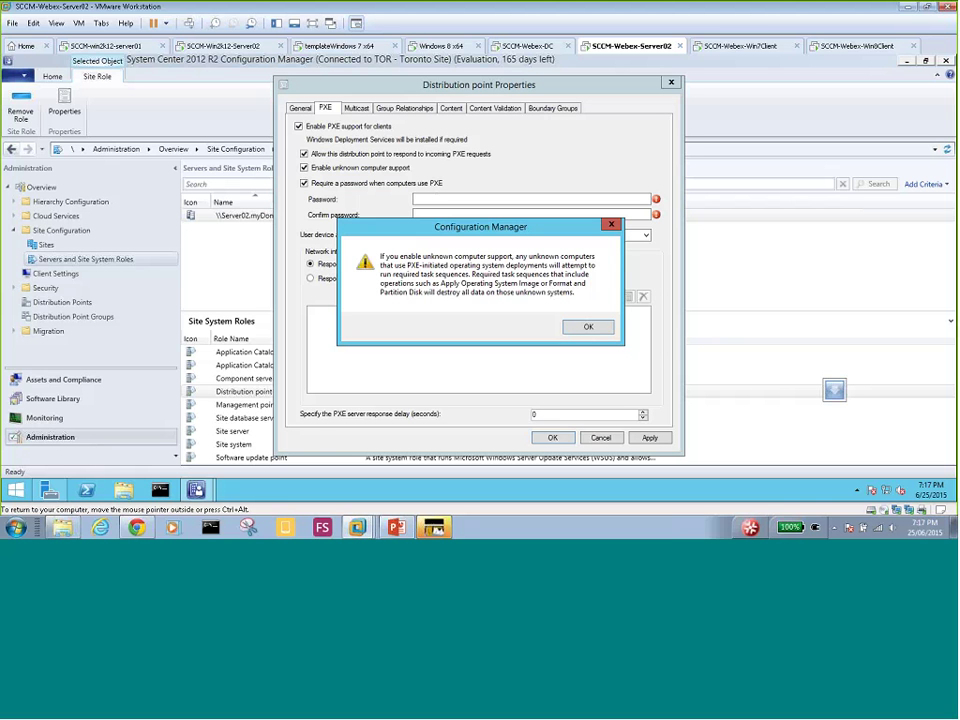
{"action": "key", "text": "Return"}
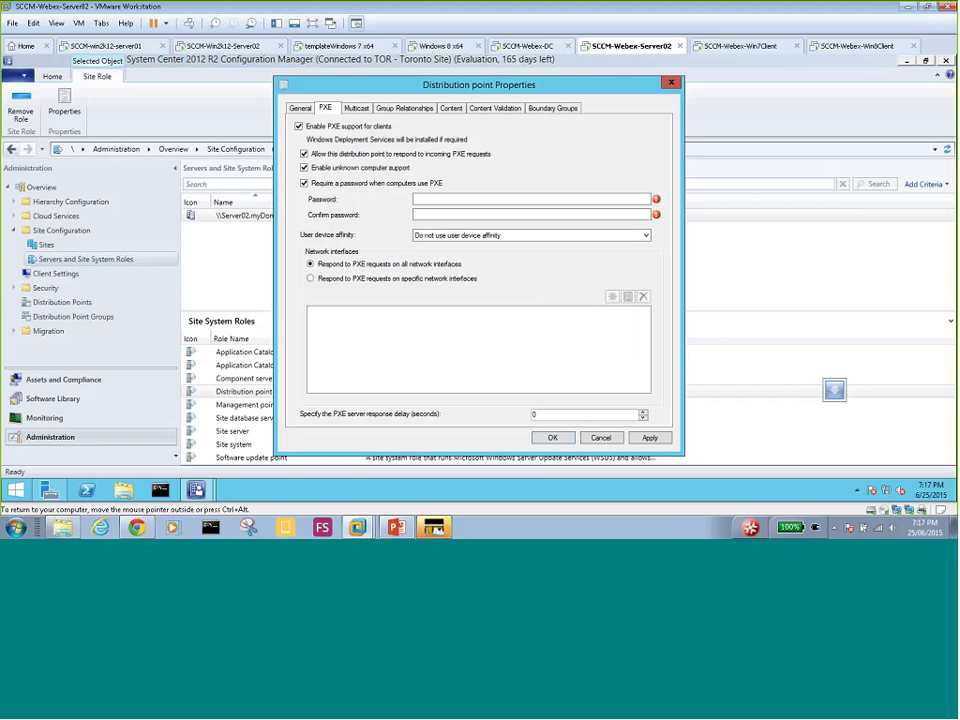
- Enter the PXE password in the Password field and move to Confirm password
{"action": "left_click", "coordinate": [441, 200]}
{"action": "type", "text": "•••"}
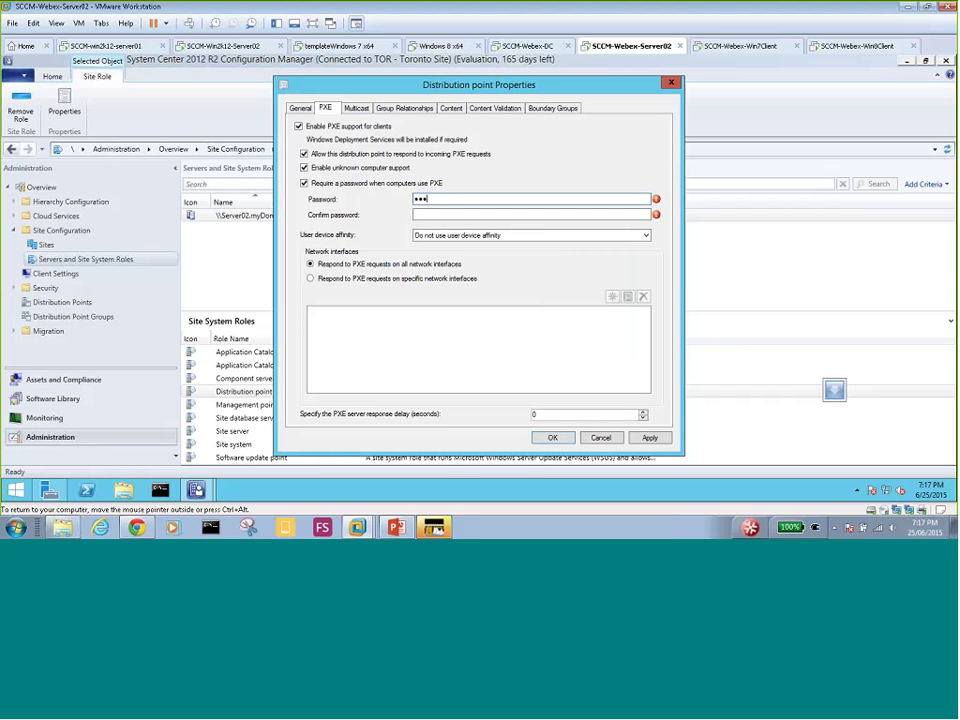
{"action": "type", "text": "••••••"}
{"action": "key", "text": "Tab"}
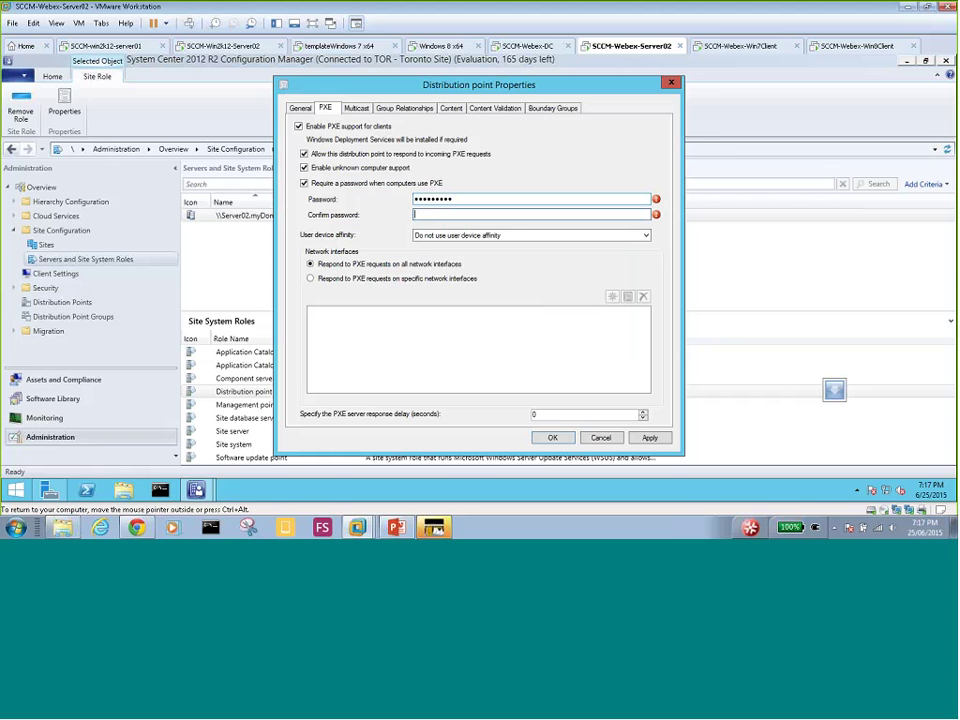
{"action": "type", "text": "•••••••••"}
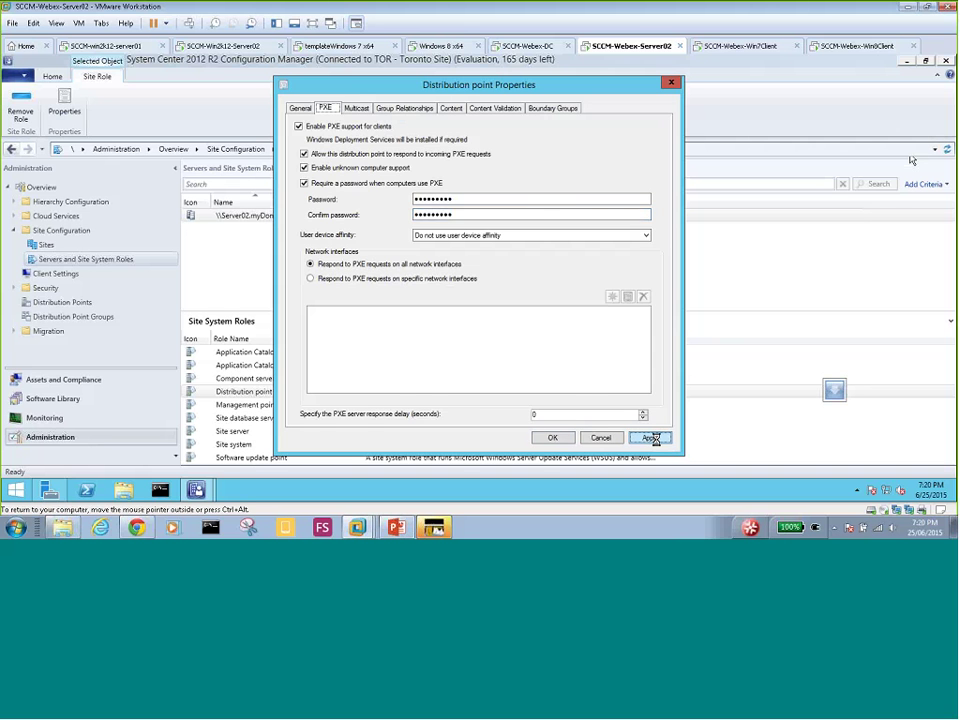
- Apply the PXE settings and close the Distribution point Properties dialog
{"action": "left_click", "coordinate": [552, 437]}
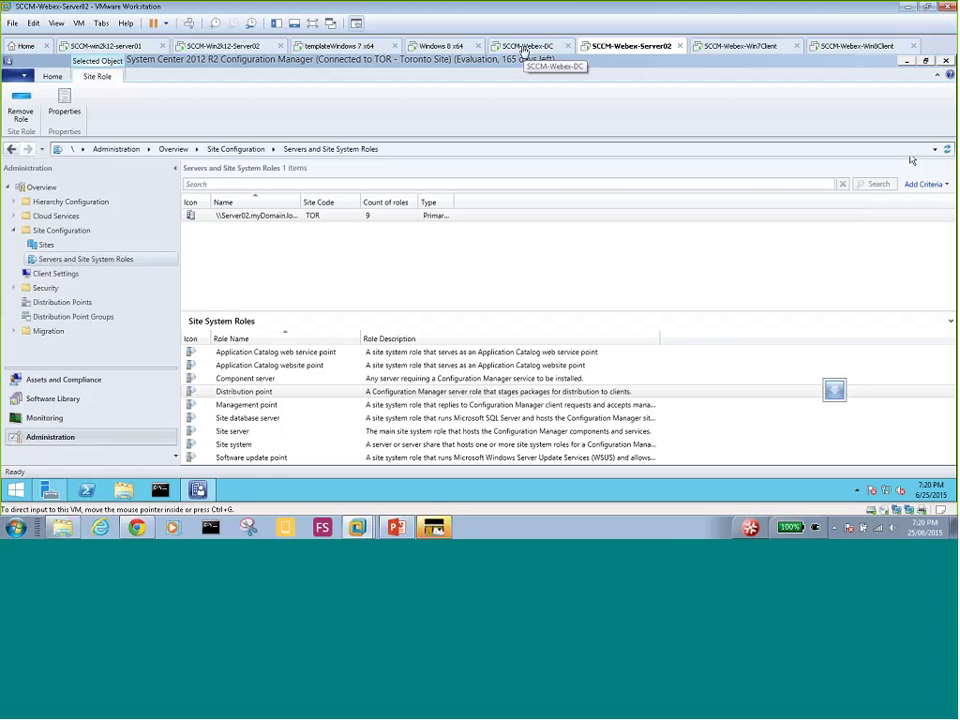
- On the DC virtual machine, add a folder named OS to Local Disk (C:)
{"action": "left_click", "coordinate": [523, 50]}
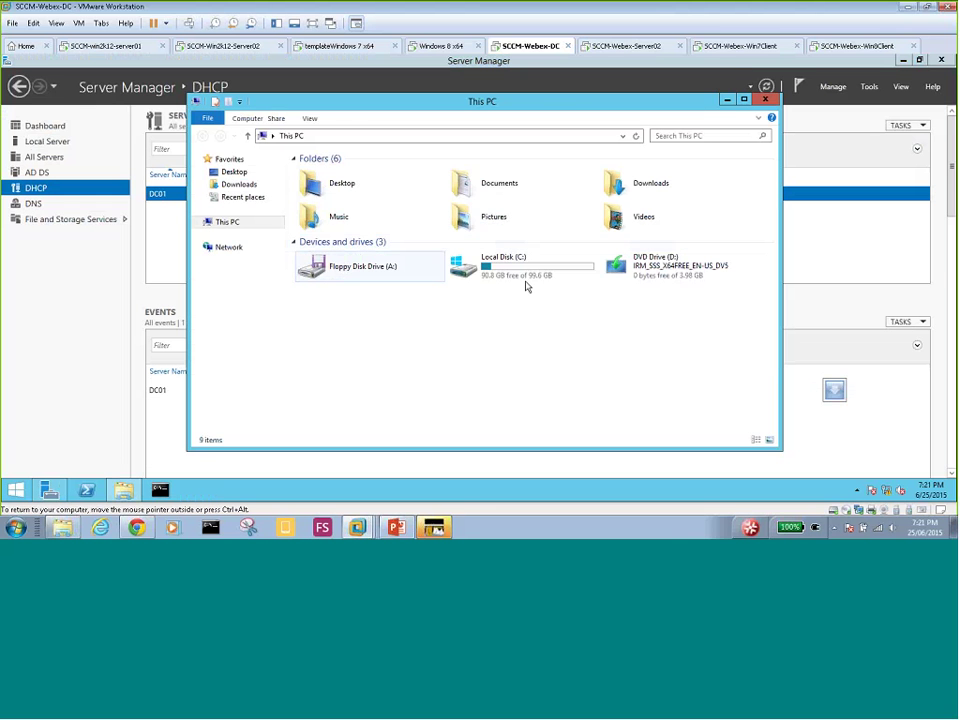
{"action": "left_click", "coordinate": [498, 268]}
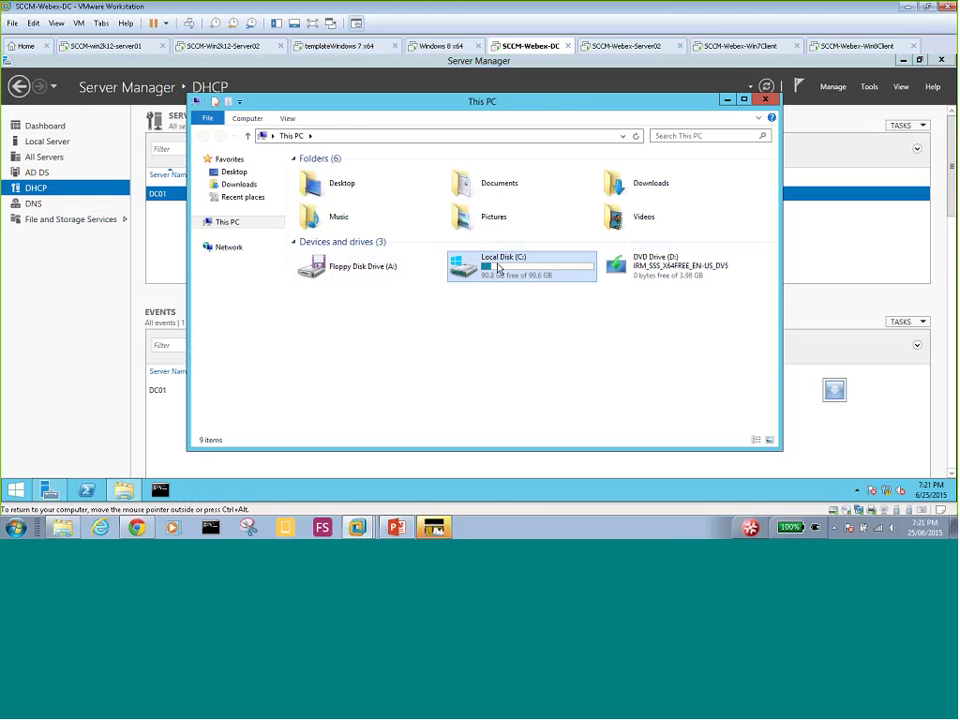
{"action": "double_click", "coordinate": [498, 268]}
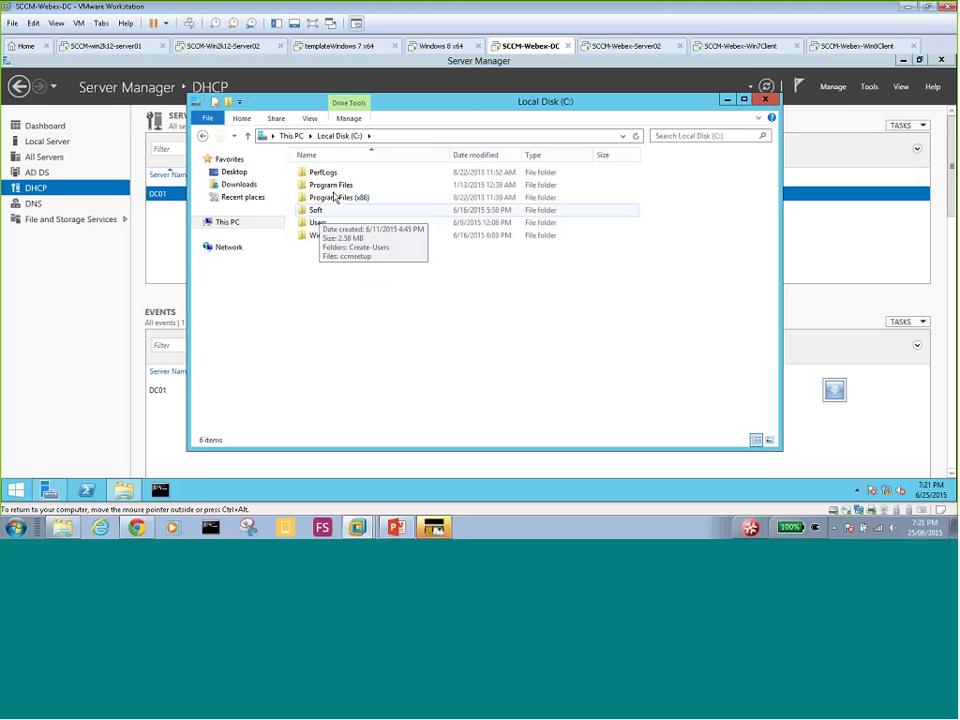
{"action": "right_click", "coordinate": [324, 273]}
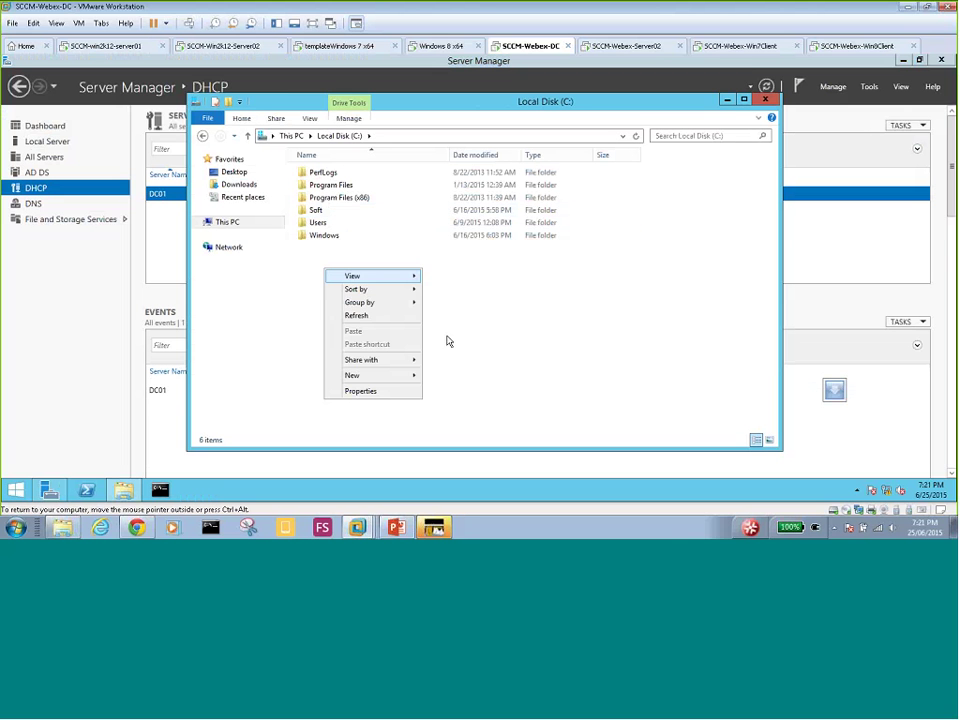
{"action": "mouse_move", "coordinate": [400, 375]}
{"action": "left_click", "coordinate": [447, 377]}
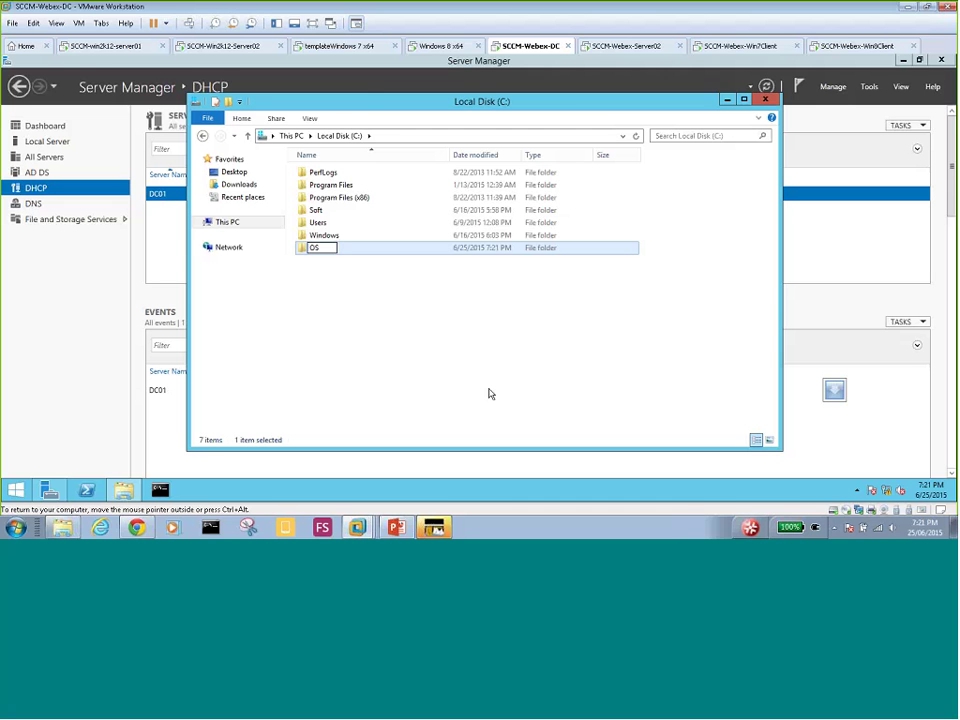
{"action": "key", "text": "Return"}
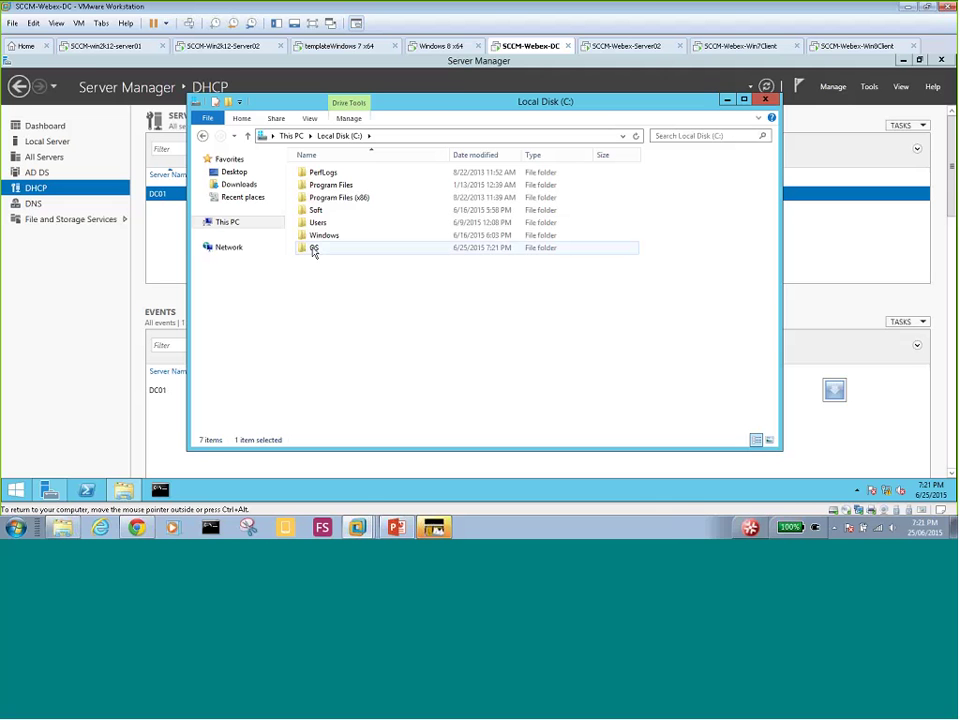
{"action": "right_click", "coordinate": [313, 251]}
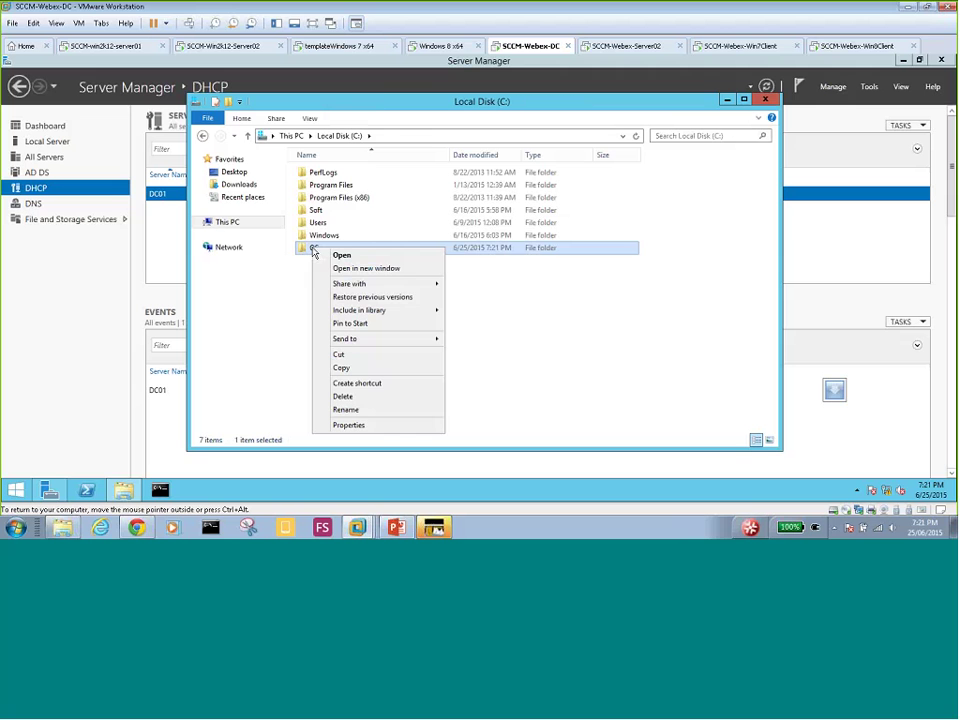
{"action": "mouse_move", "coordinate": [386, 288]}
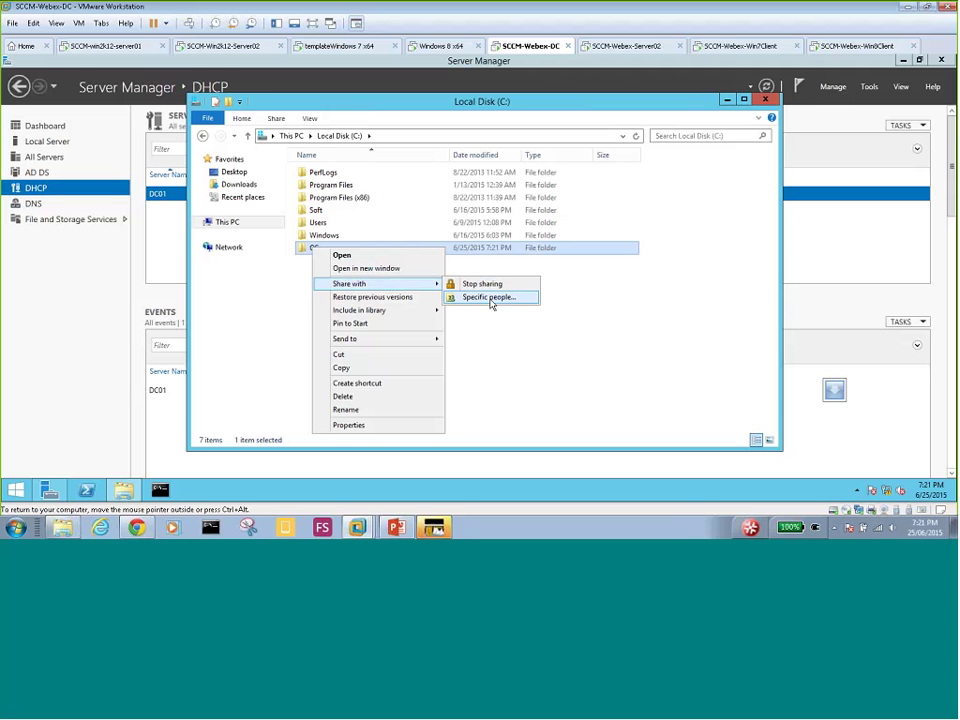
- Share the OS folder with Everyone at Read permission as \\Dc01\os
{"action": "left_click", "coordinate": [490, 299]}
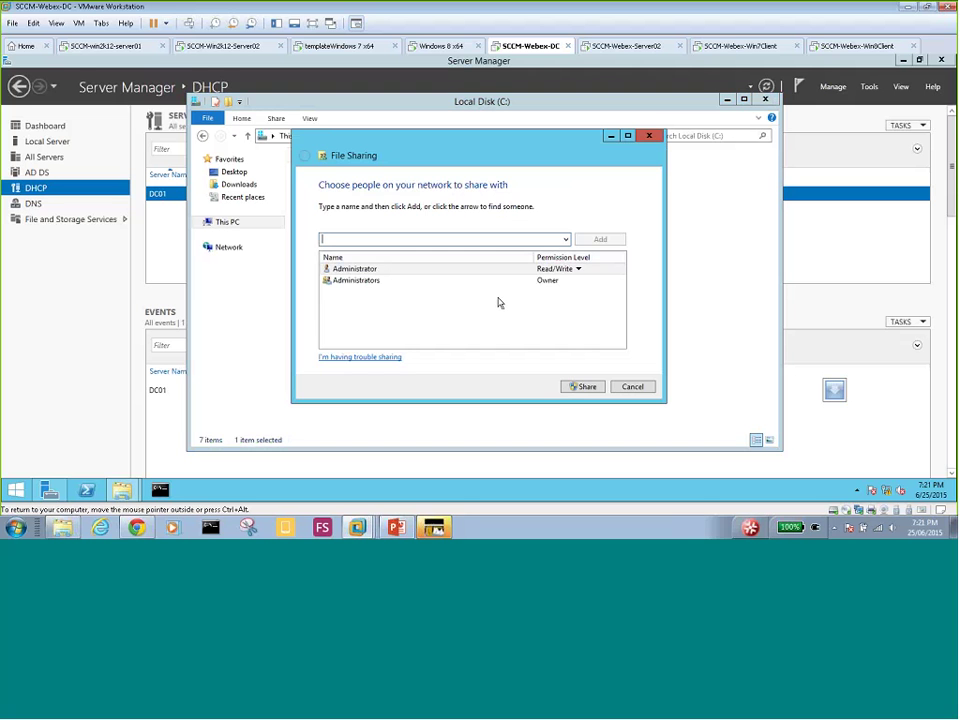
{"action": "left_click", "coordinate": [566, 240]}
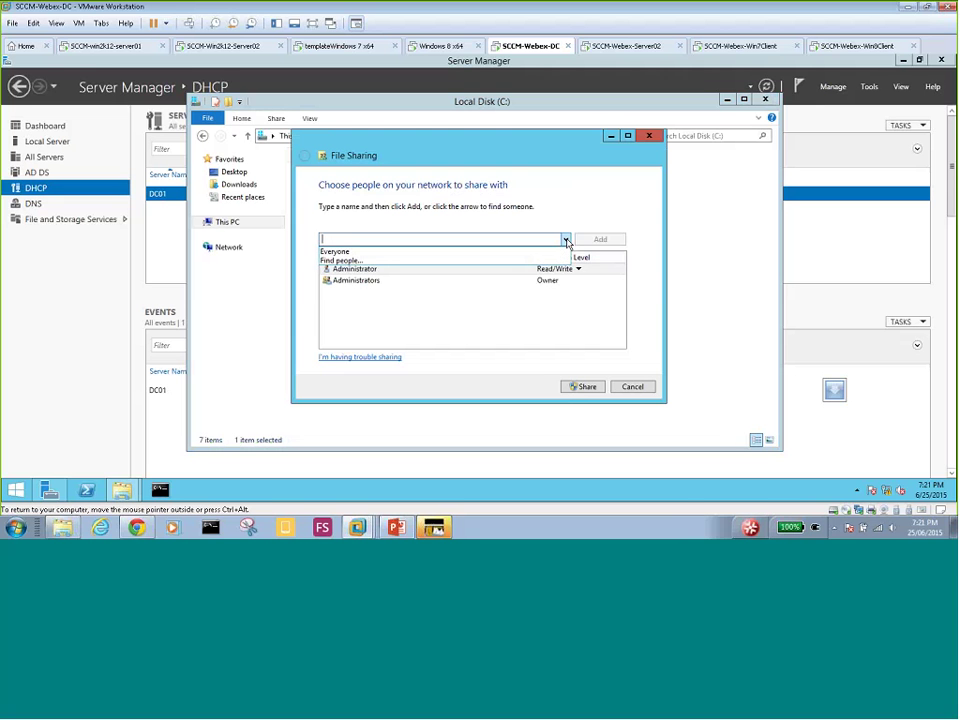
{"action": "left_click", "coordinate": [548, 251]}
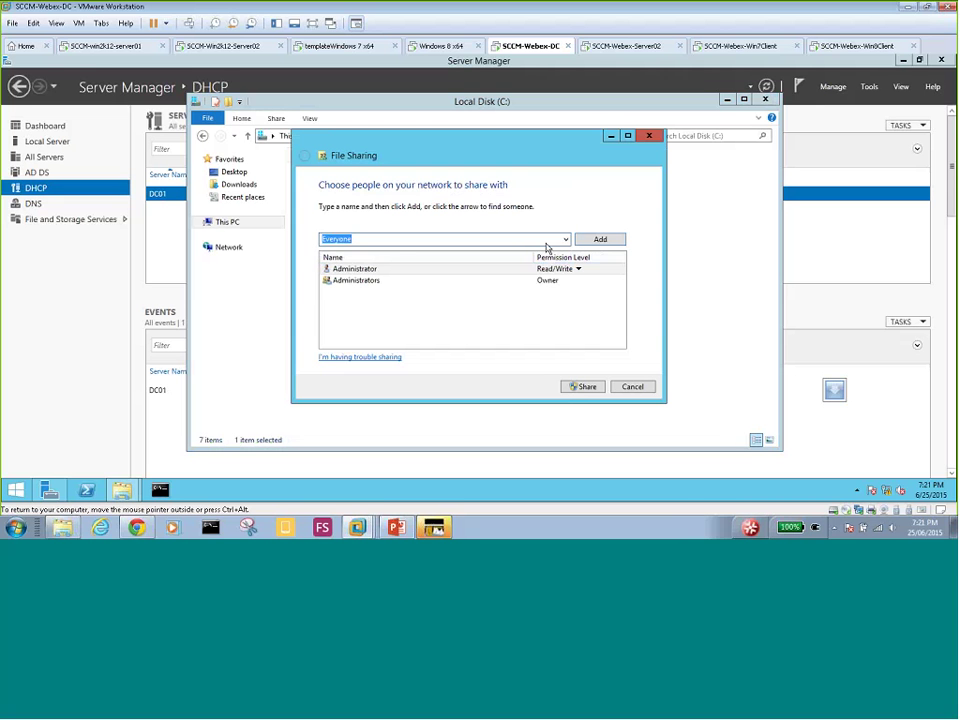
{"action": "left_click", "coordinate": [600, 240]}
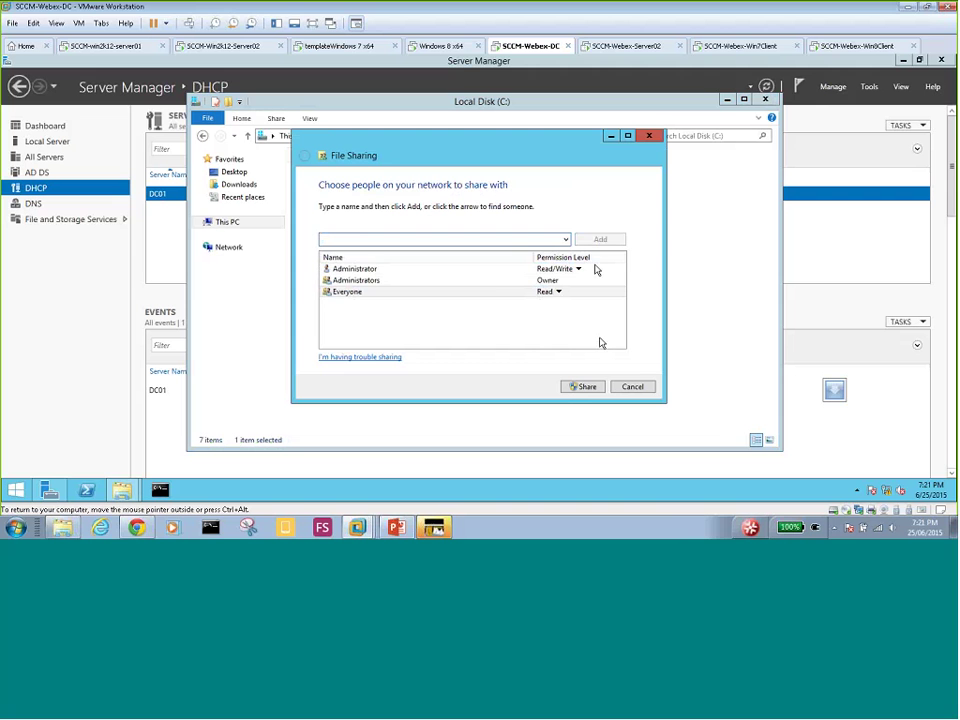
{"action": "left_click", "coordinate": [587, 389]}
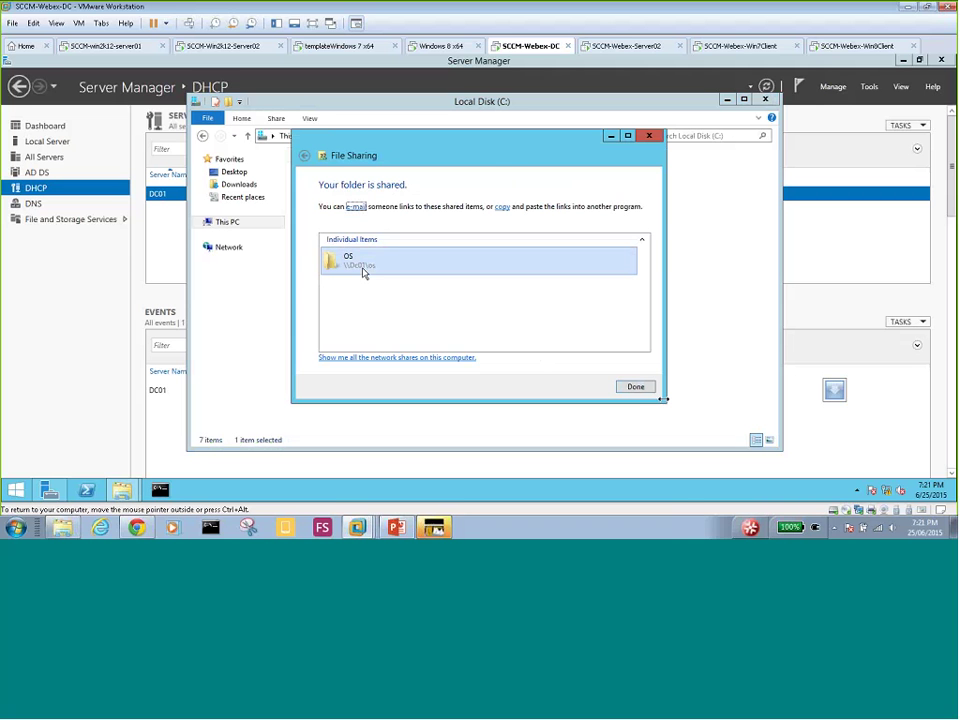
{"action": "left_click", "coordinate": [634, 387]}
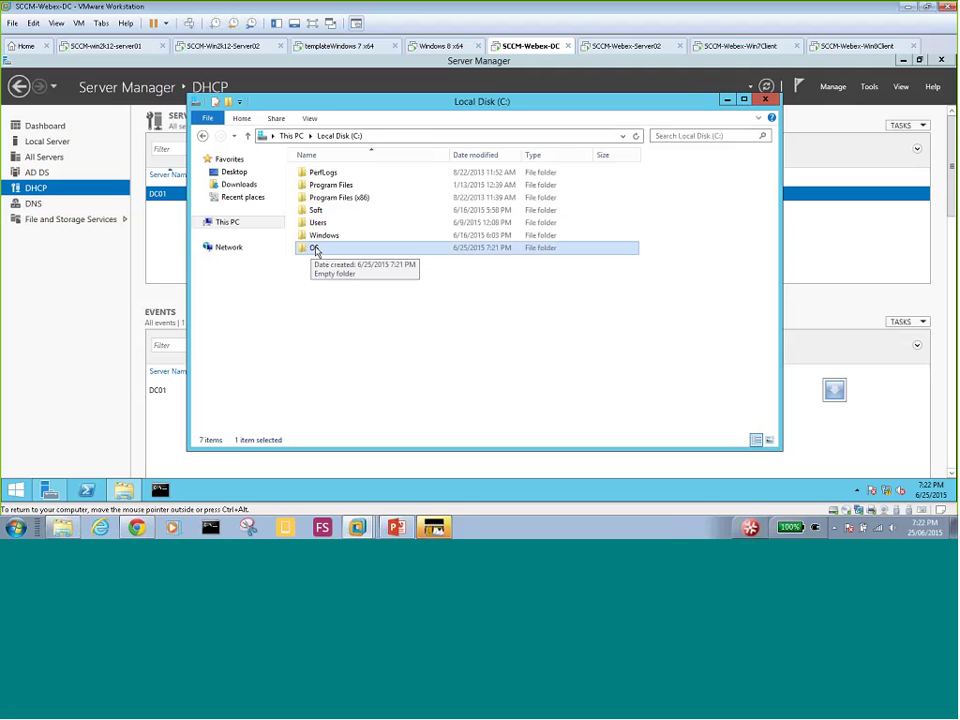
- Confirm the OS folder is empty, then browse from This PC to DVD Drive (D:)
{"action": "double_click", "coordinate": [315, 248]}
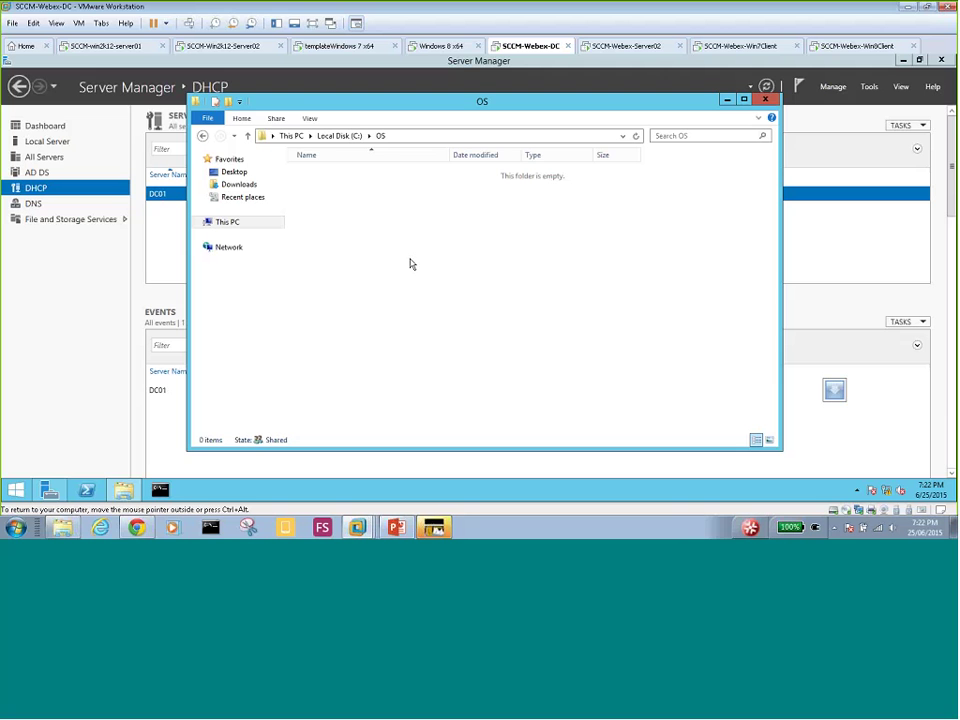
{"action": "left_click", "coordinate": [222, 223]}
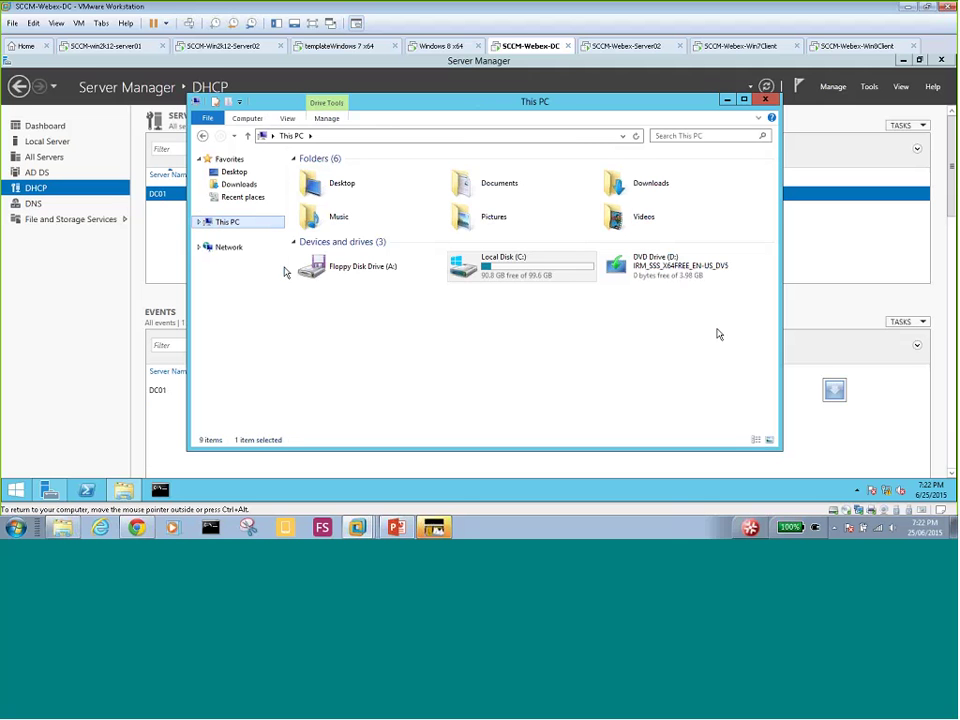
{"action": "left_click", "coordinate": [200, 223]}
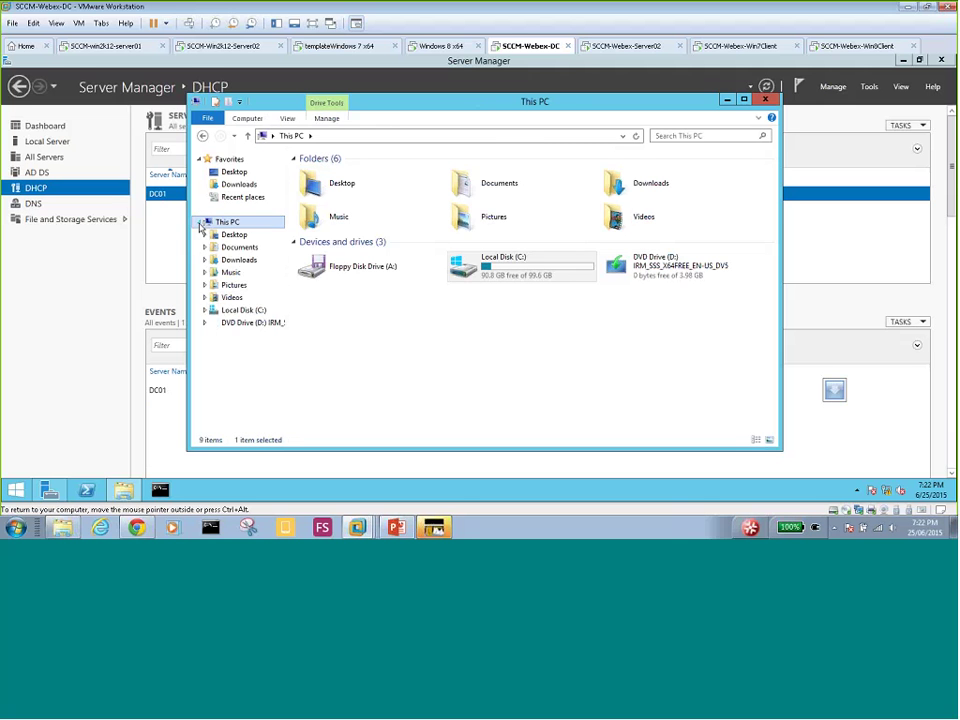
{"action": "left_click", "coordinate": [243, 328]}
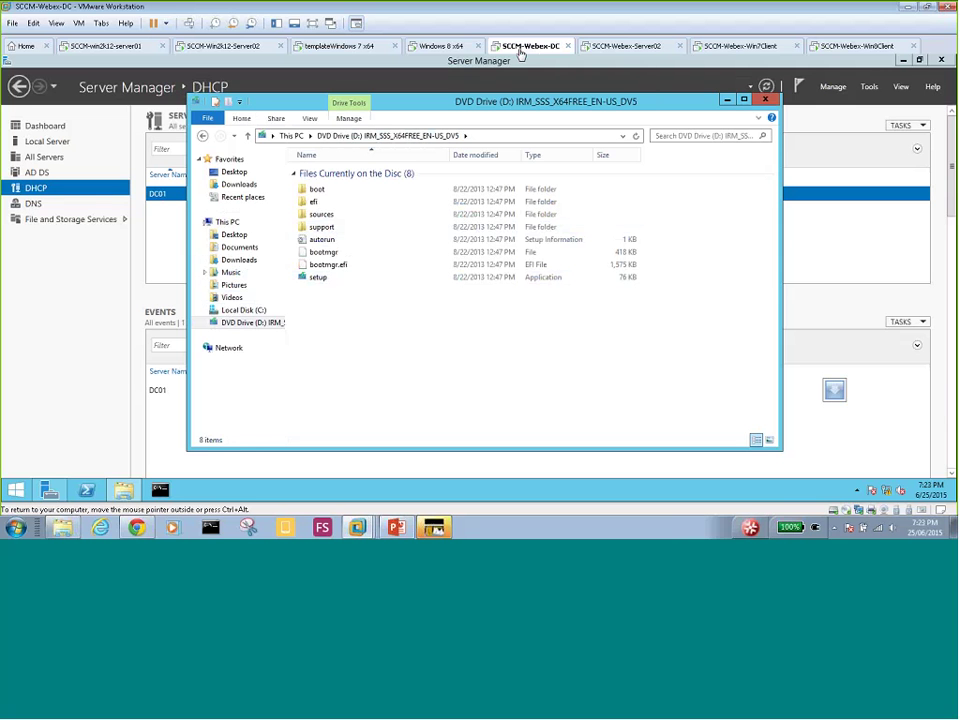
- Mount Windows 7 Enterprise 64bit.iso in the DC VM's CD/DVD (SATA) drive and close the old disc window
{"action": "right_click", "coordinate": [520, 52]}
{"action": "left_click", "coordinate": [568, 207]}
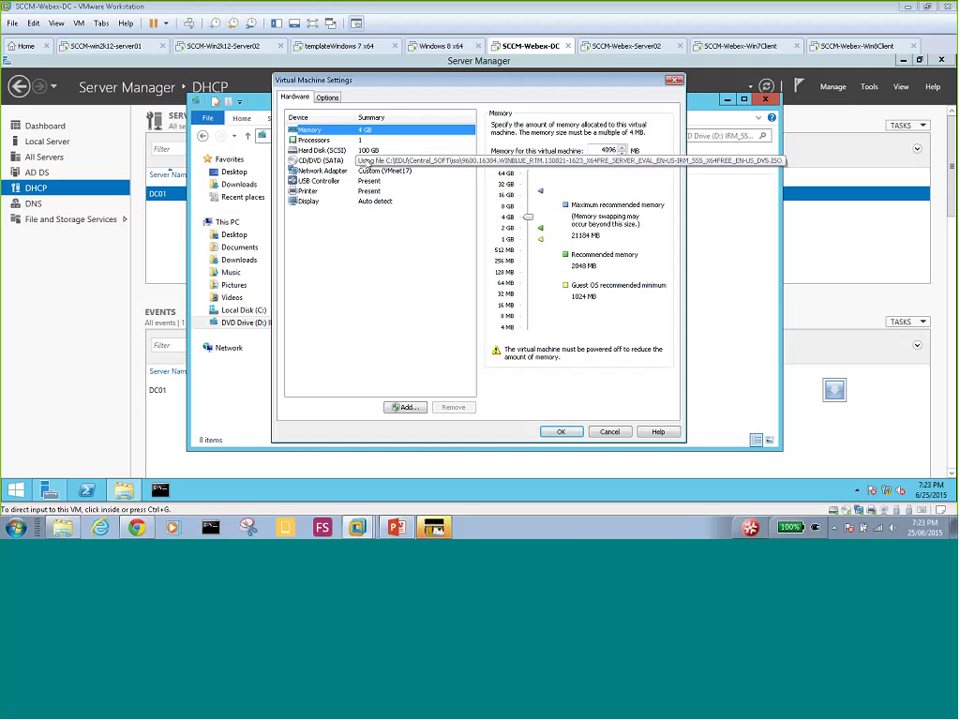
{"action": "left_click", "coordinate": [345, 161]}
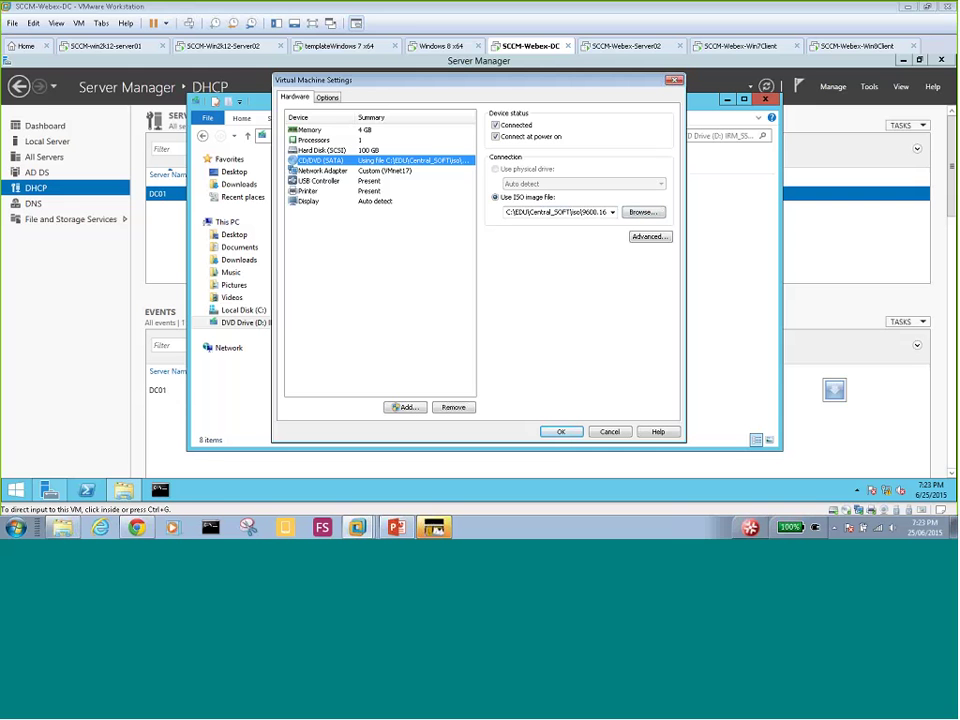
{"action": "left_click", "coordinate": [643, 212]}
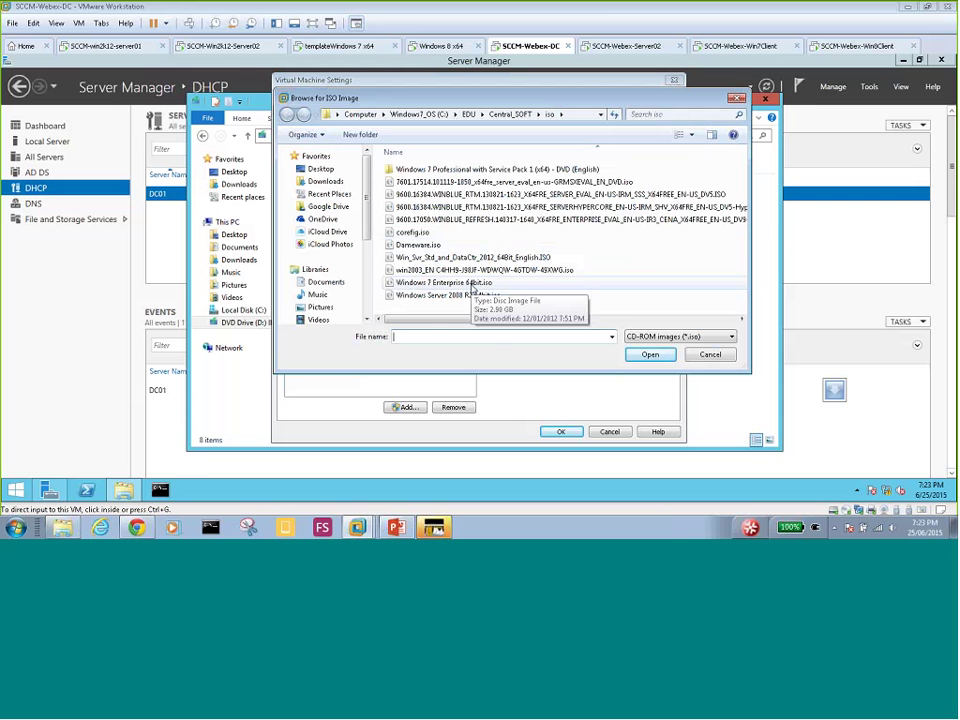
{"action": "double_click", "coordinate": [472, 284]}
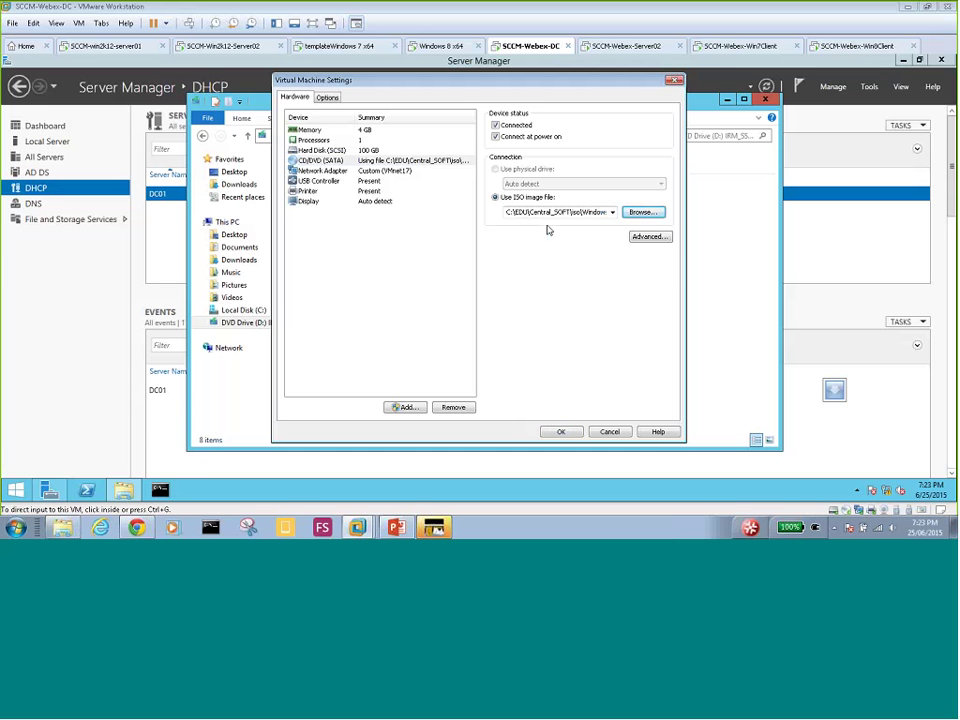
{"action": "left_click", "coordinate": [562, 432]}
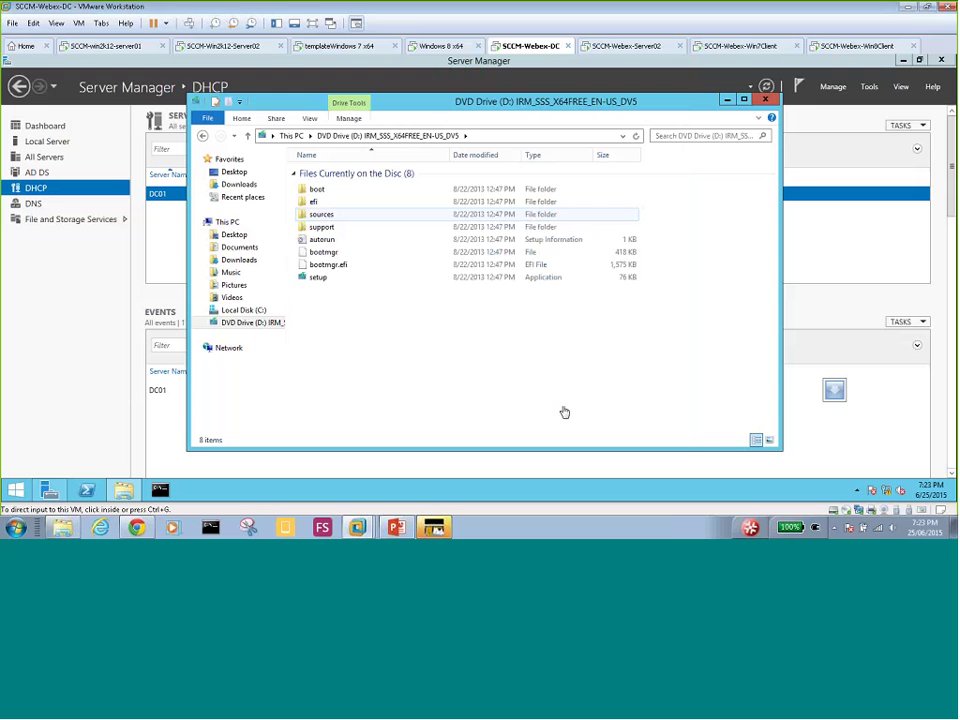
{"action": "left_click", "coordinate": [766, 100]}
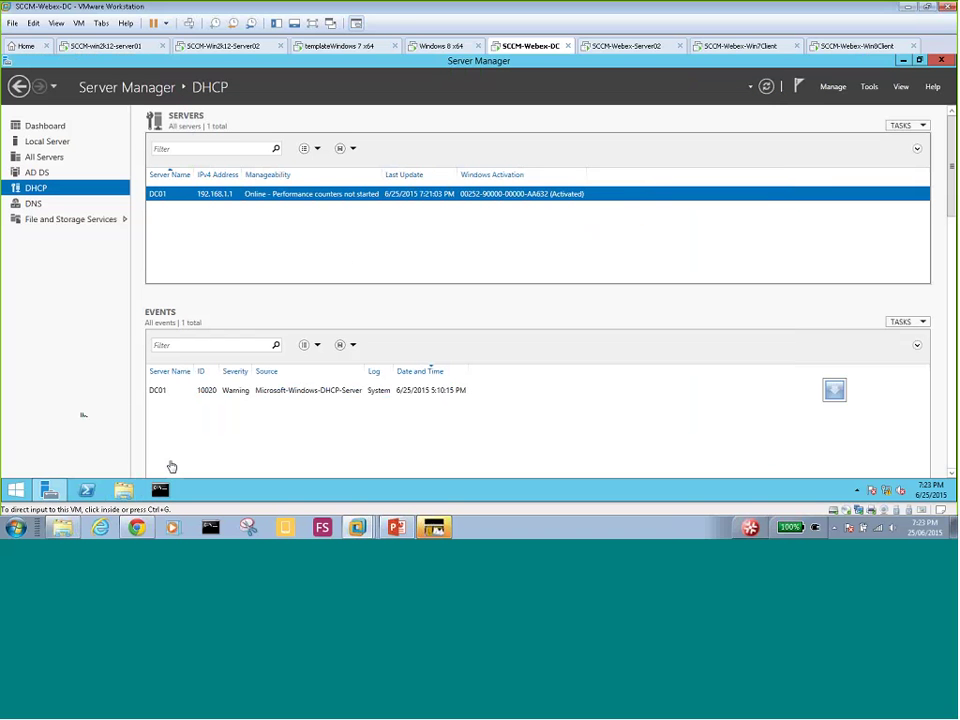
- Open DVD Drive (D:) in File Explorer, close the Windows 7 installer, and show the disc's files
{"action": "left_click", "coordinate": [122, 491]}
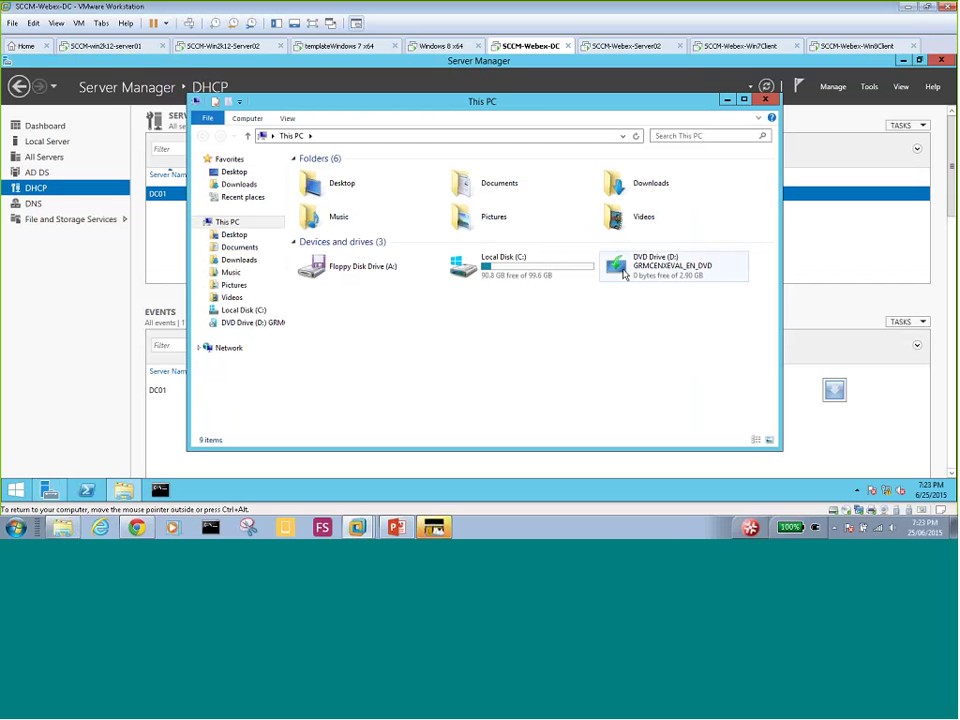
{"action": "left_click", "coordinate": [623, 272]}
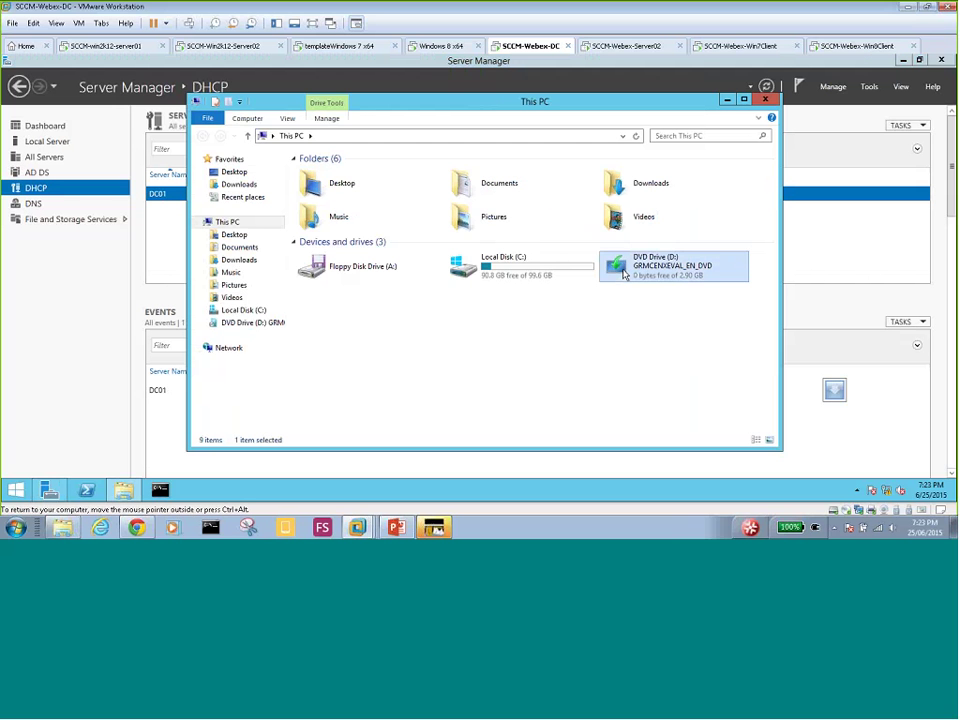
{"action": "double_click", "coordinate": [624, 273]}
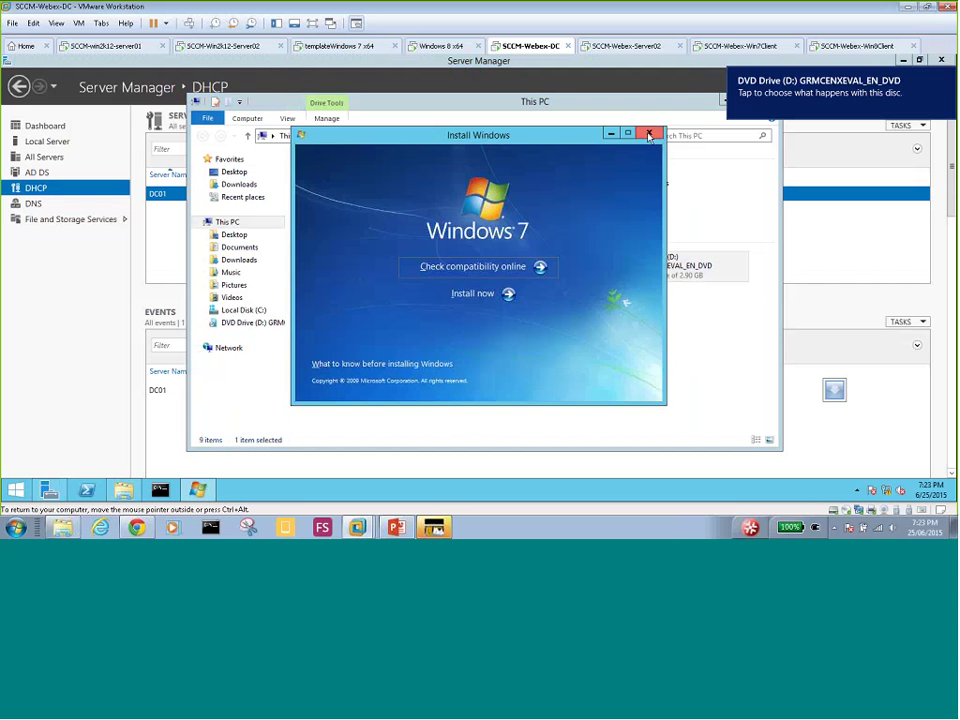
{"action": "left_click", "coordinate": [647, 134]}
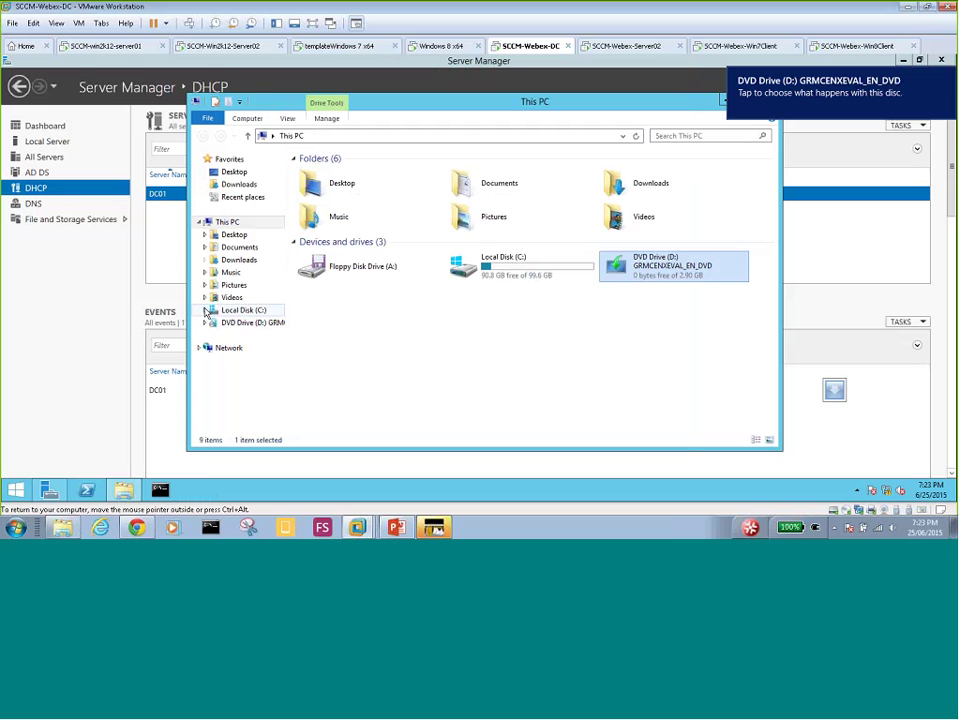
{"action": "left_click", "coordinate": [205, 323]}
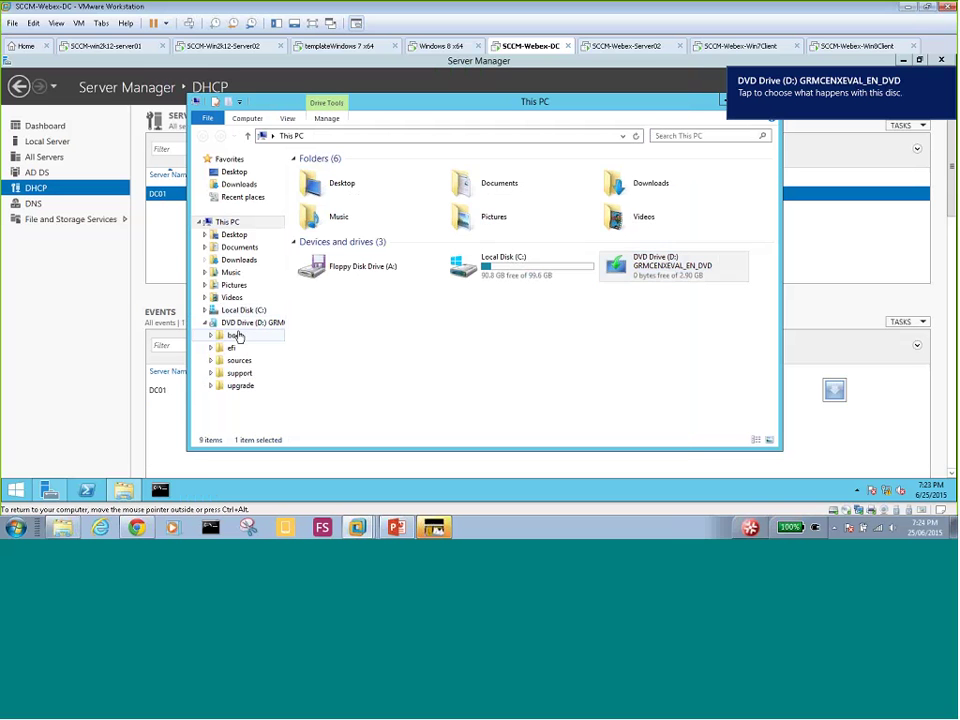
{"action": "left_click", "coordinate": [245, 325]}
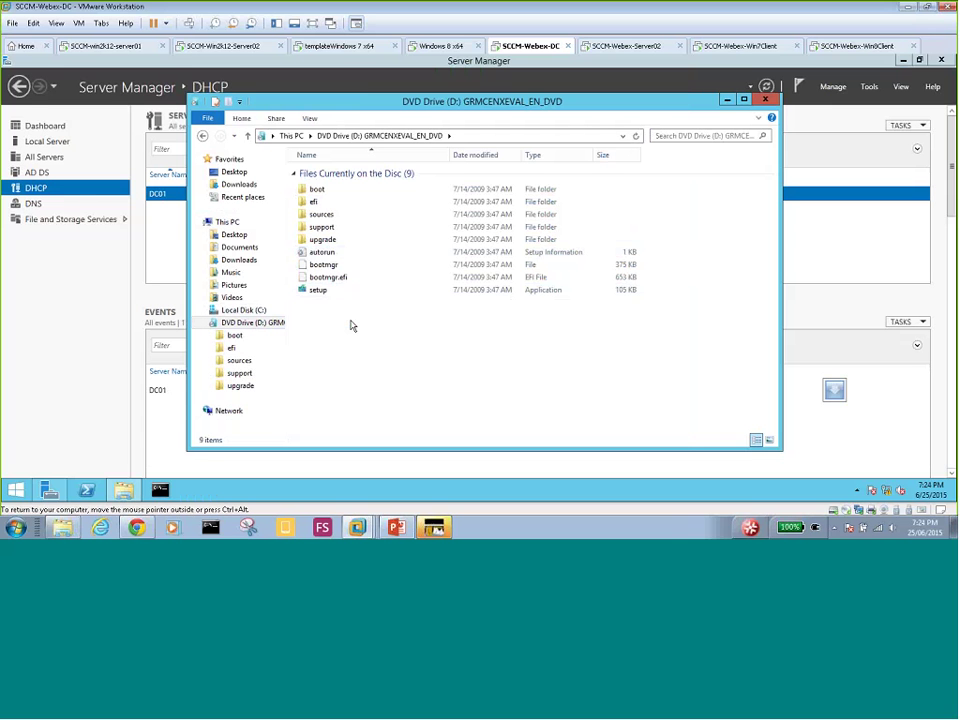
- Copy the nine items from DVD Drive (D:) and paste them into C:\OS, starting the 1,070-item copy
{"action": "key", "text": "ctrl+a"}
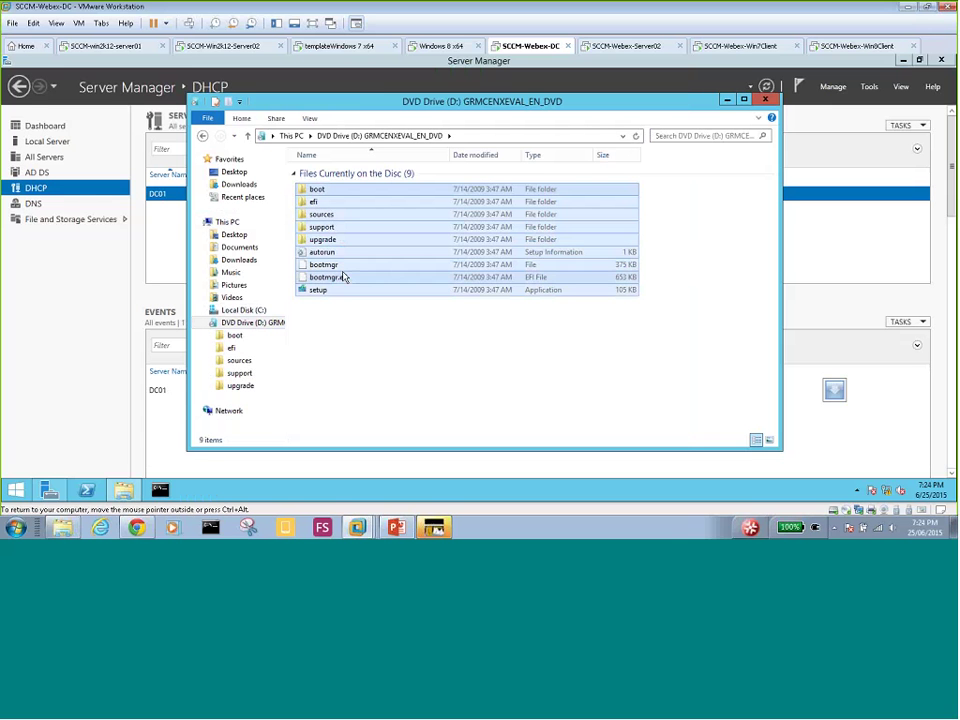
{"action": "right_click", "coordinate": [338, 222]}
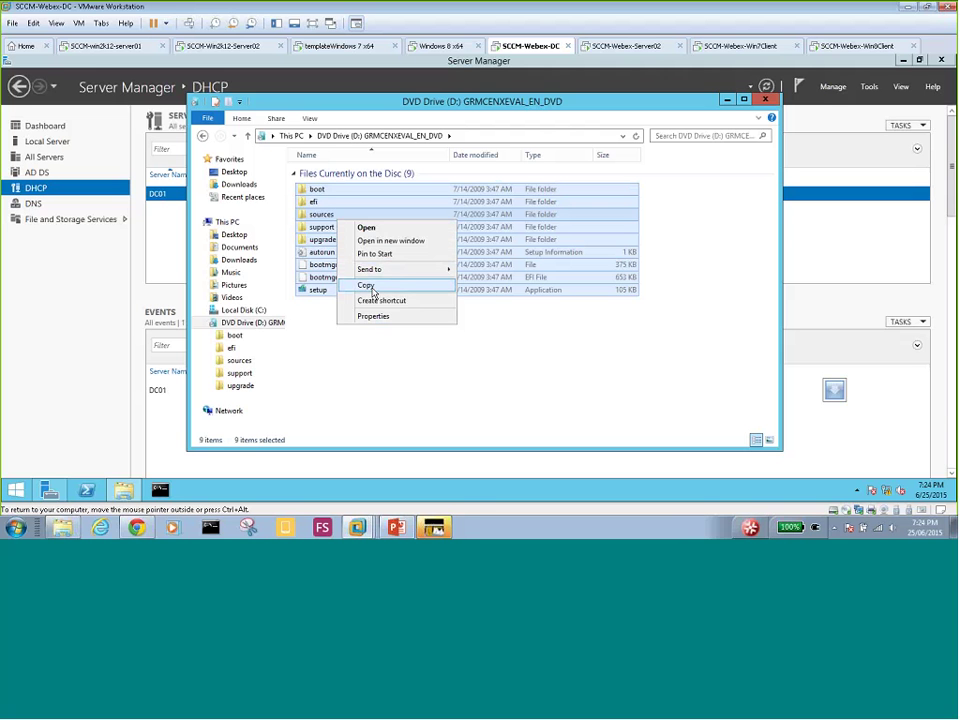
{"action": "left_click", "coordinate": [370, 285]}
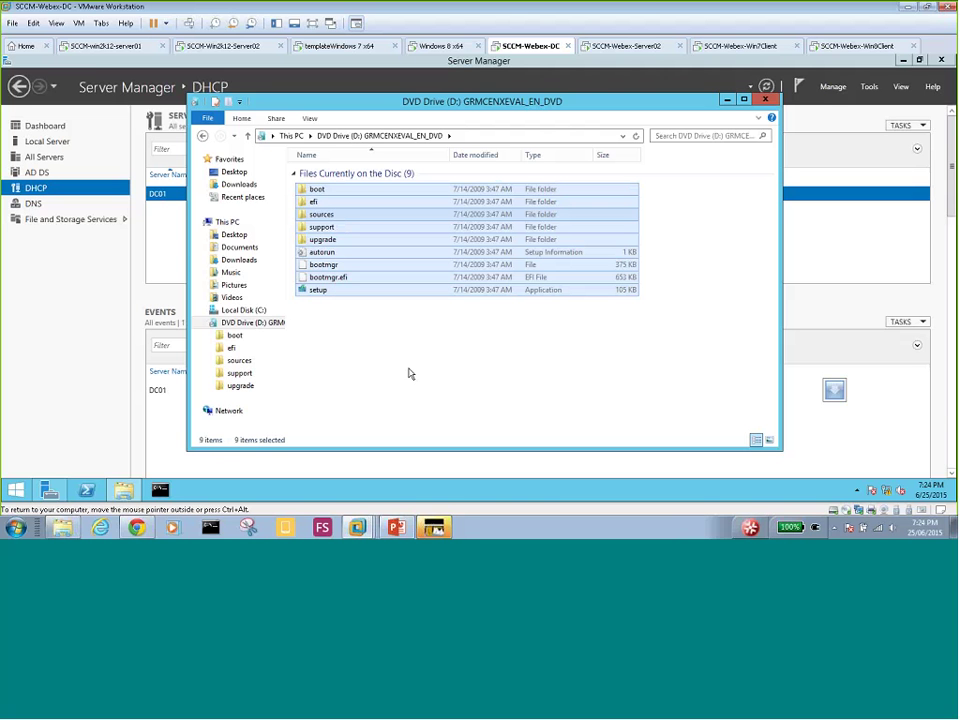
{"action": "left_click", "coordinate": [254, 312]}
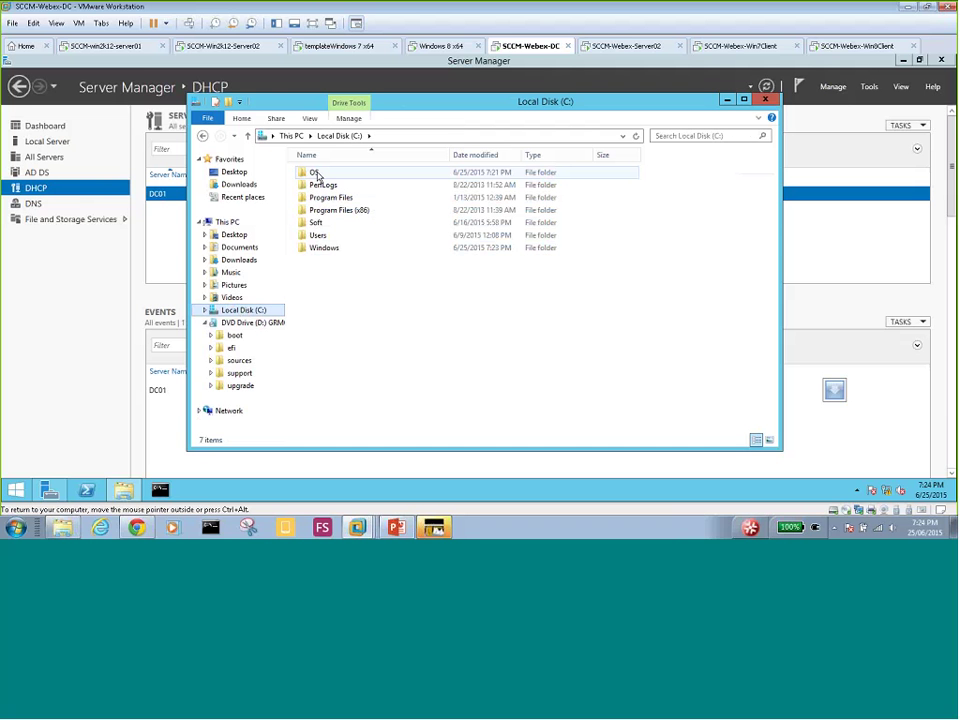
{"action": "double_click", "coordinate": [316, 176]}
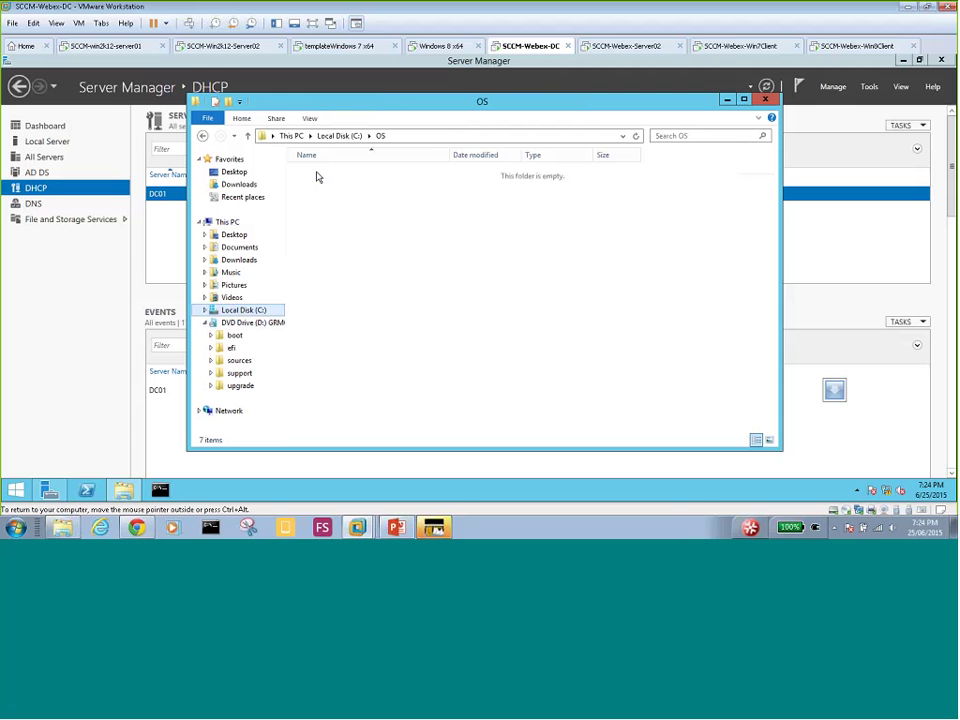
{"action": "right_click", "coordinate": [317, 176]}
{"action": "left_click", "coordinate": [356, 251]}
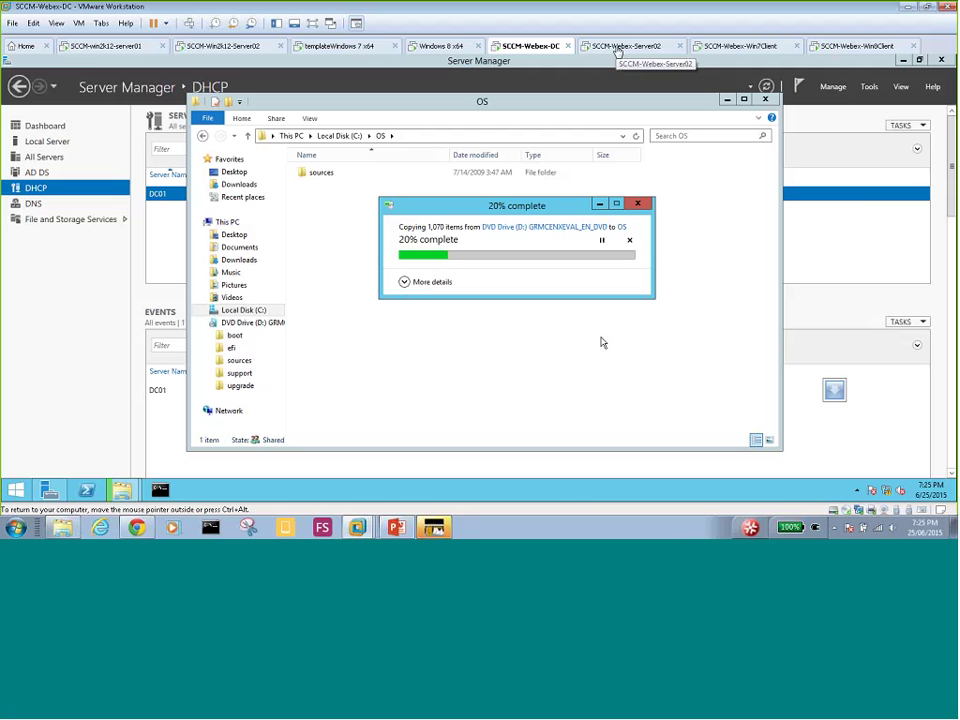
- On Server02, go to Software Library > Operating Systems > Operating System Installers, which lists 0 items
{"action": "left_click", "coordinate": [617, 46]}
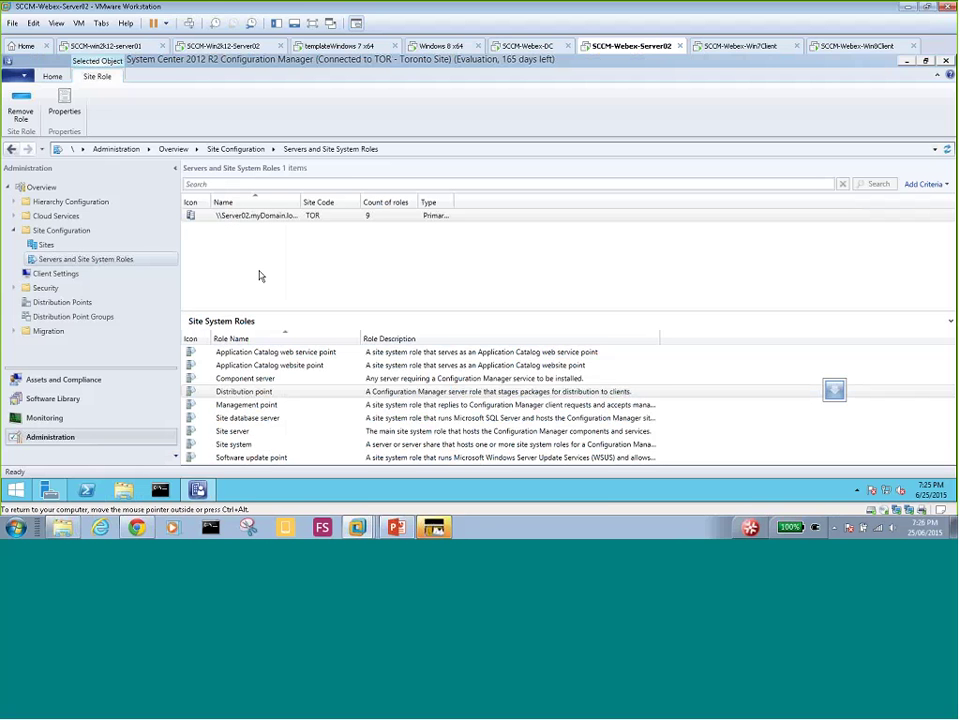
{"action": "left_click", "coordinate": [53, 399]}
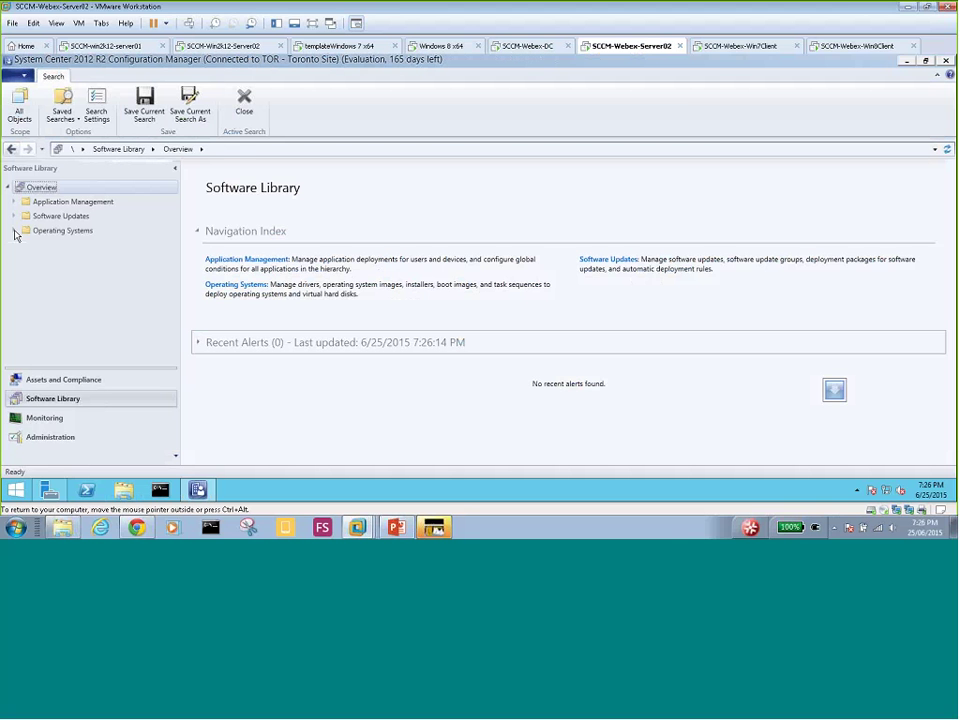
{"action": "left_click", "coordinate": [14, 231]}
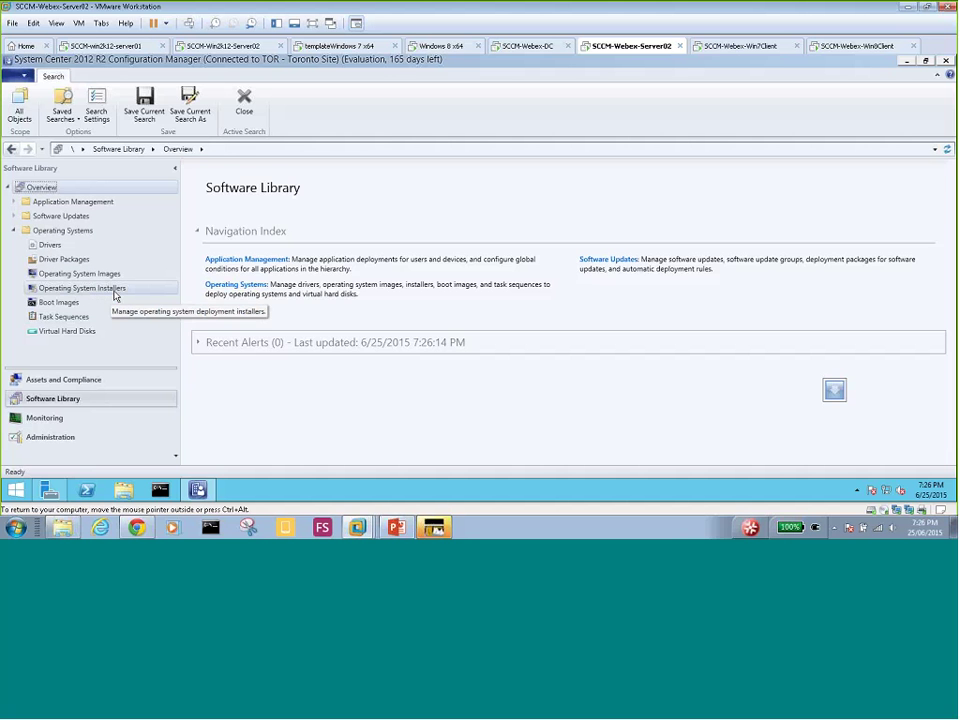
{"action": "left_click", "coordinate": [115, 292]}
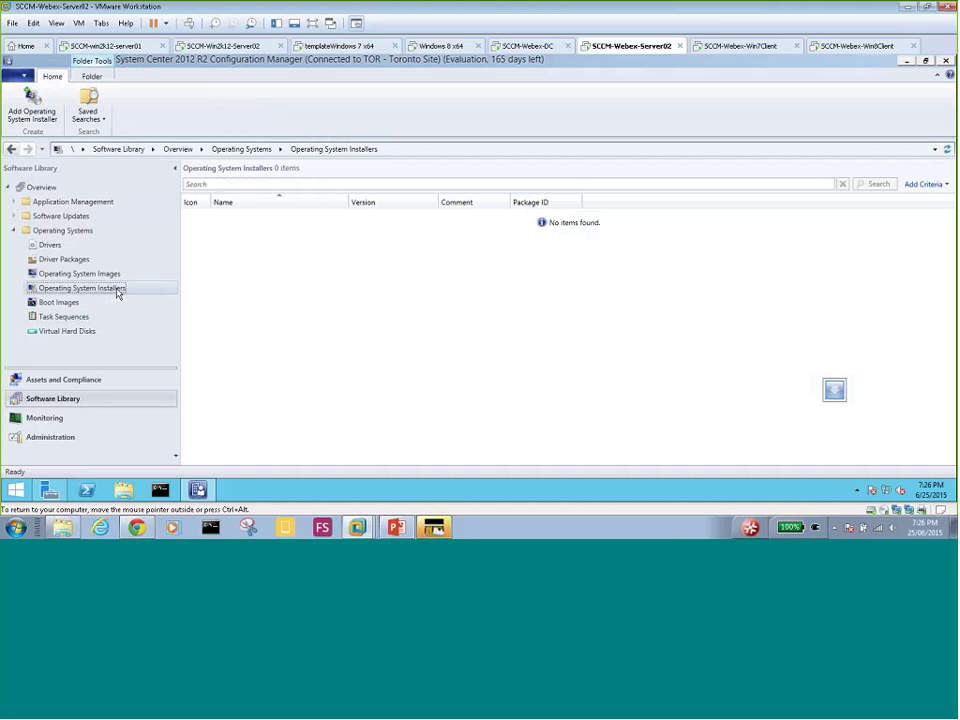
{"action": "right_click", "coordinate": [116, 293]}
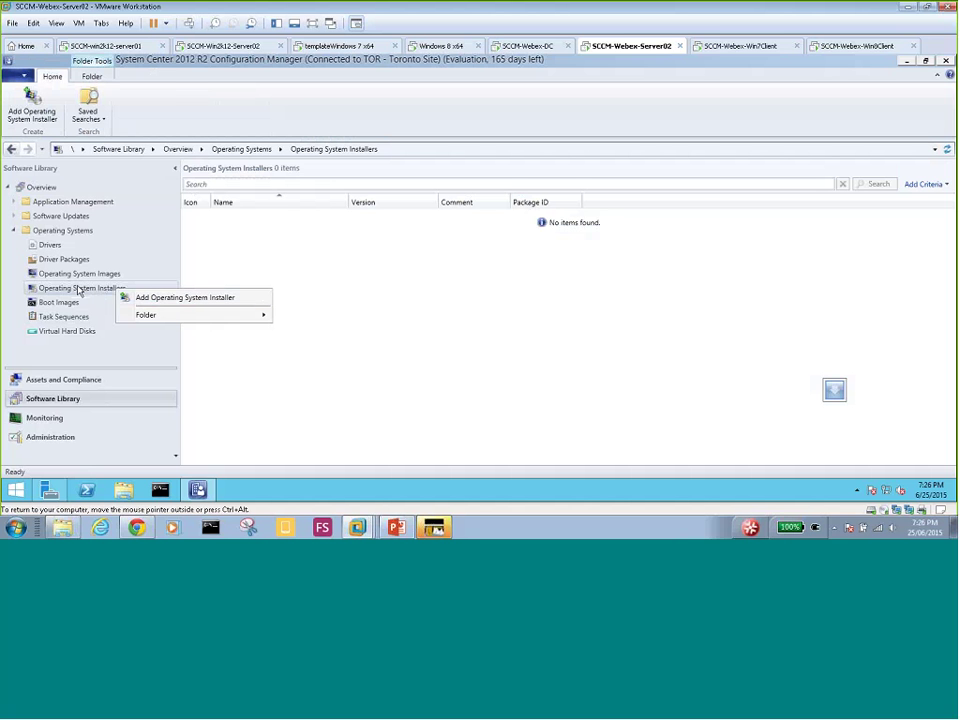
- Launch the Add Operating System Installer wizard and begin entering the source path \\Dc01\D
{"action": "left_click", "coordinate": [180, 298]}
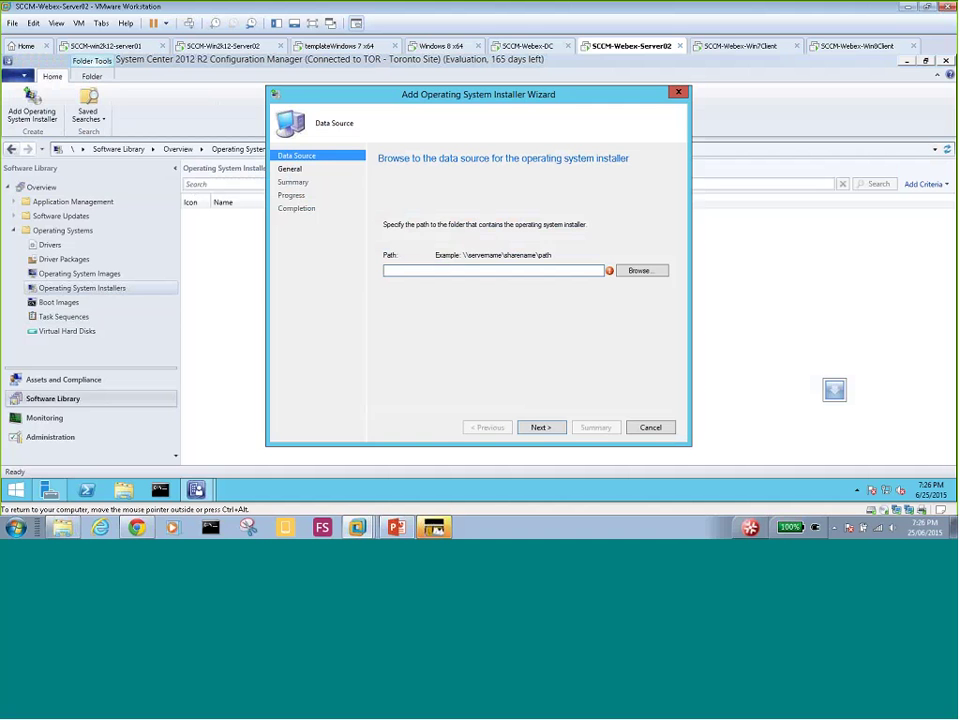
{"action": "left_click", "coordinate": [544, 269]}
{"action": "type", "text": "\\\\Dc01\\D"}
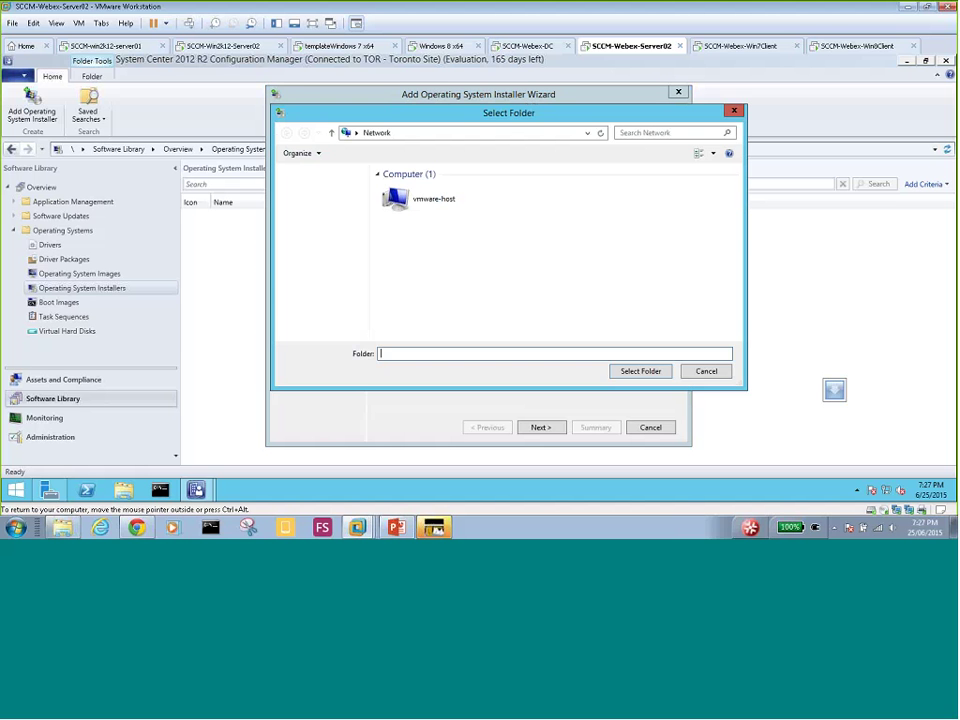
- Pick the \\DC01\os share as the installer's source folder and continue
{"action": "left_click", "coordinate": [440, 133]}
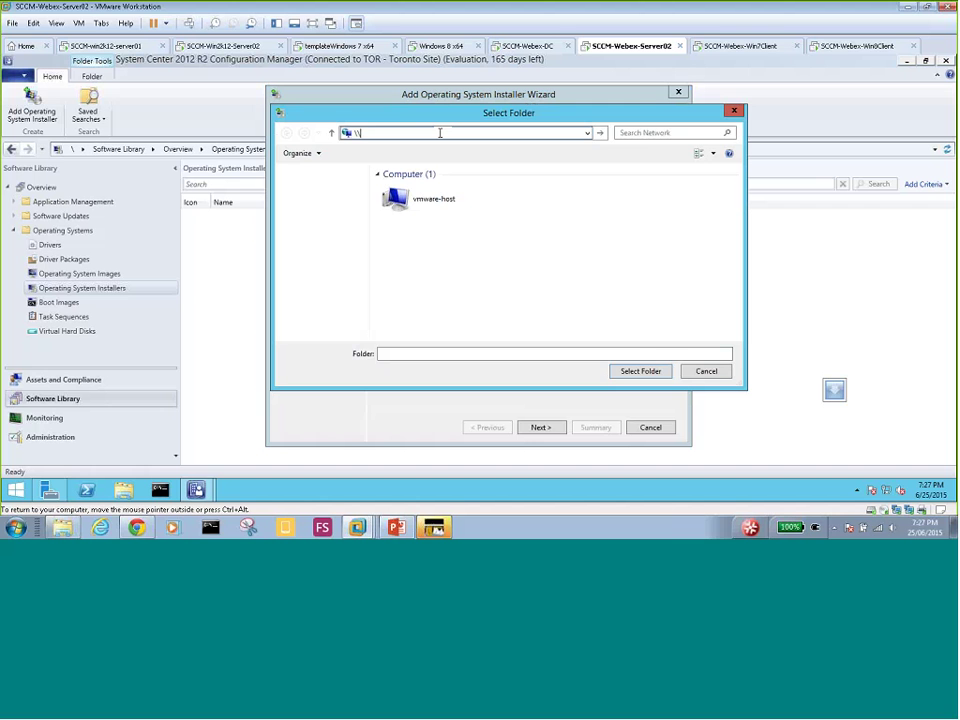
{"action": "type", "text": "\\DC01"}
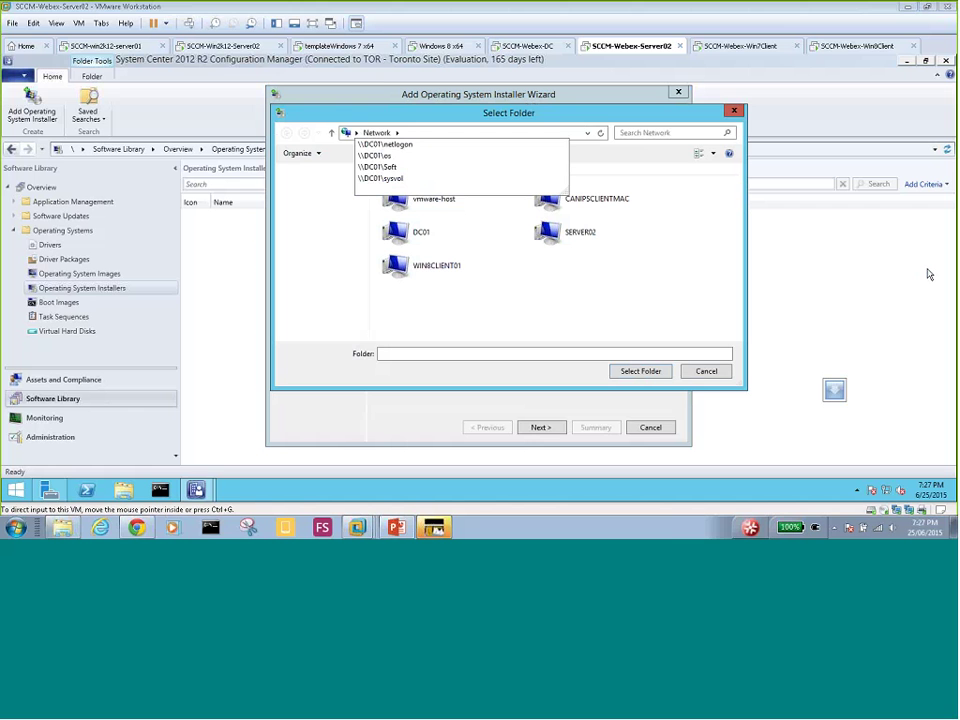
{"action": "left_click", "coordinate": [387, 157]}
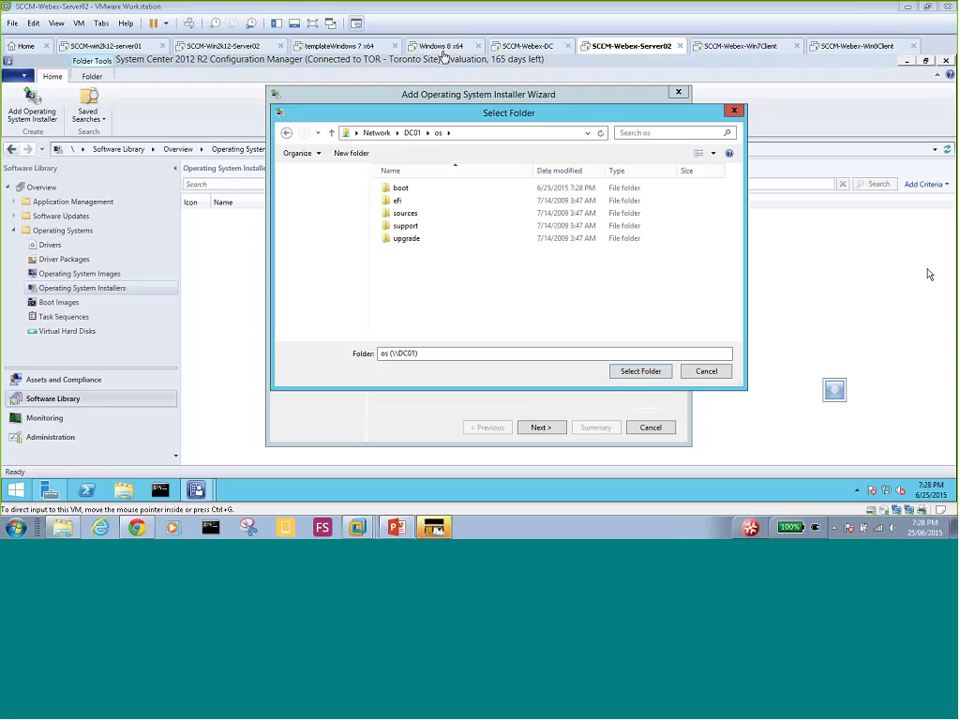
{"action": "left_click", "coordinate": [529, 45]}
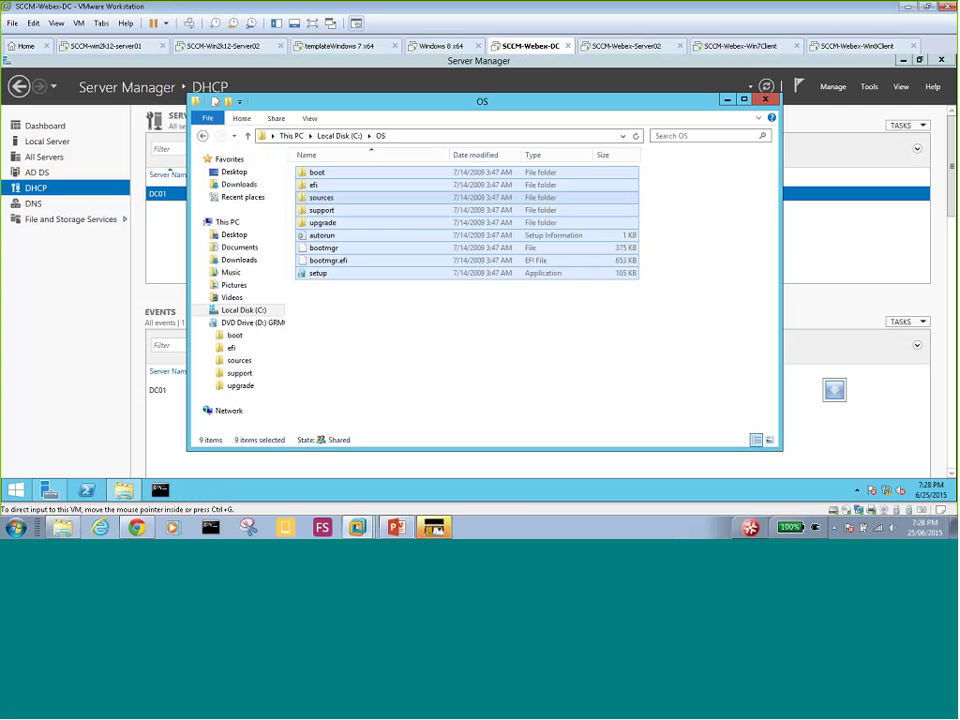
{"action": "left_click", "coordinate": [613, 47]}
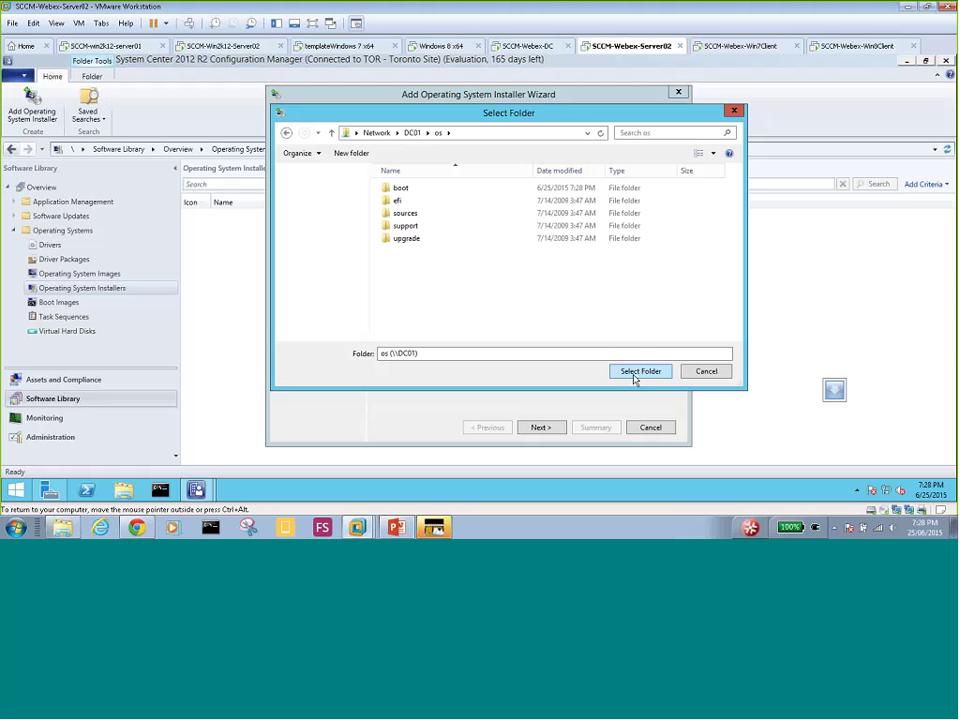
{"action": "left_click", "coordinate": [410, 136]}
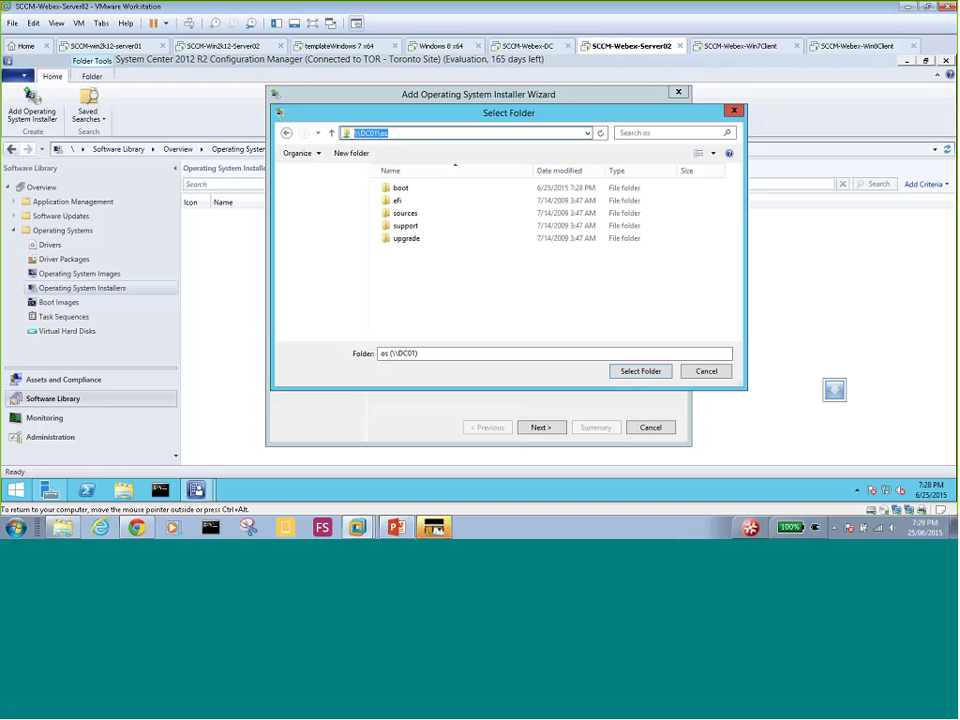
{"action": "left_click", "coordinate": [637, 374]}
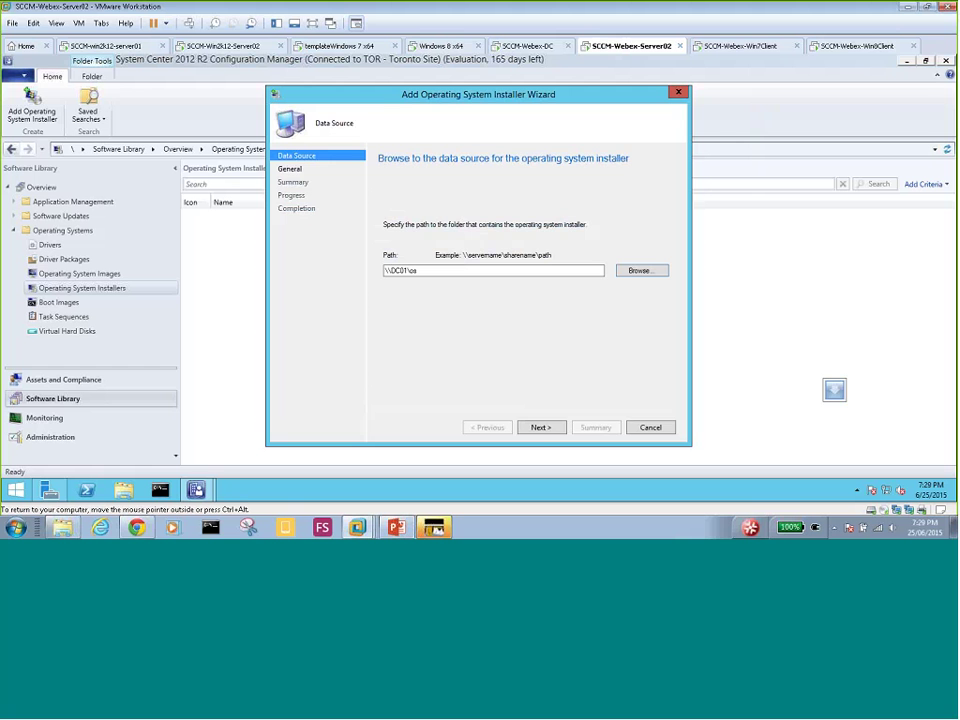
{"action": "left_click", "coordinate": [541, 427]}
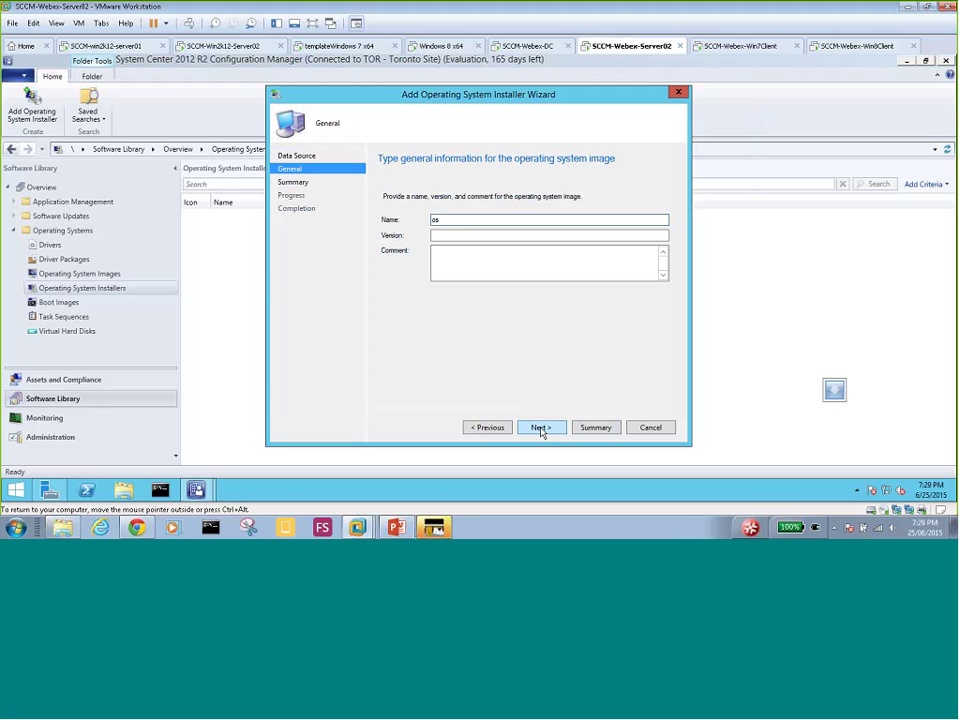
- Enter version 'Windows 7 OS' and finish the wizard to create the os installer
{"action": "left_click", "coordinate": [461, 234]}
{"action": "type", "text": "Windows"}
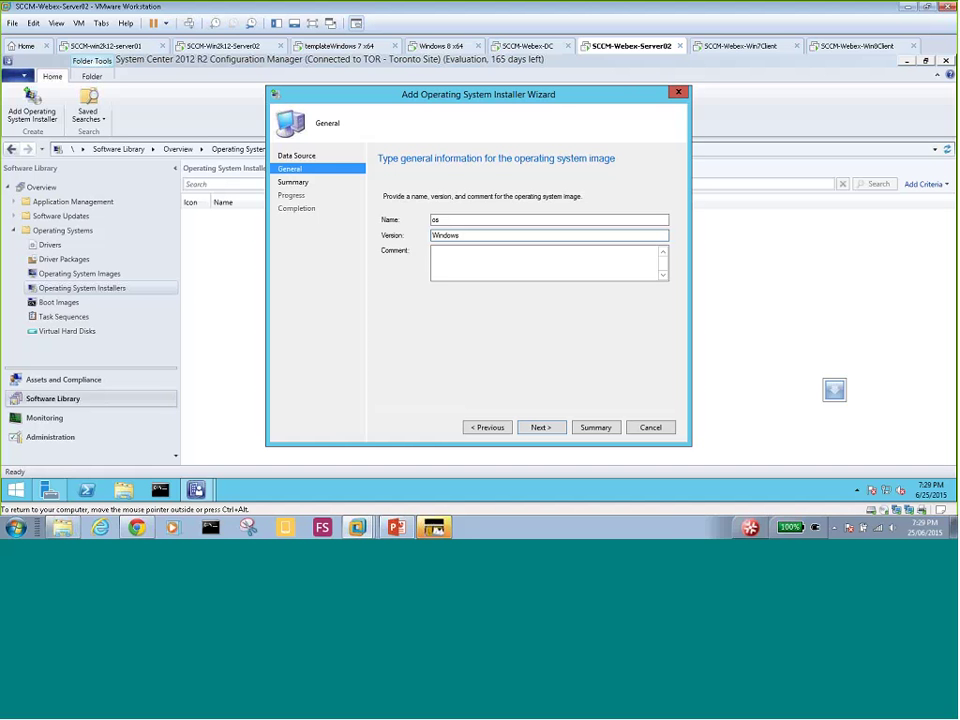
{"action": "type", "text": "7 OS"}
{"action": "left_click", "coordinate": [541, 428]}
{"action": "left_click", "coordinate": [542, 428]}
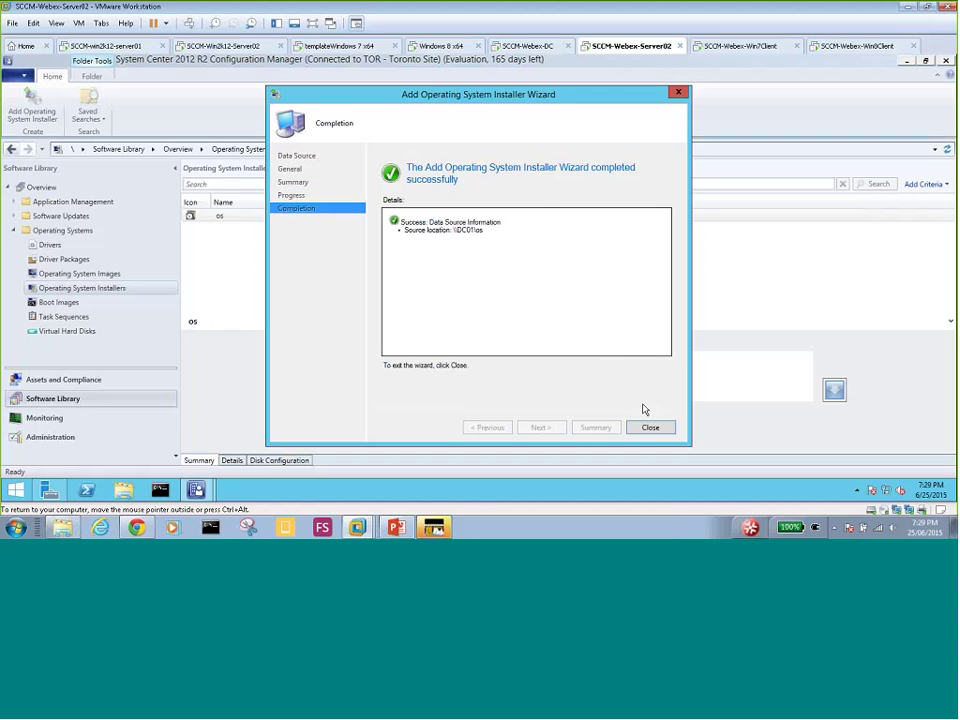
{"action": "left_click", "coordinate": [648, 427]}
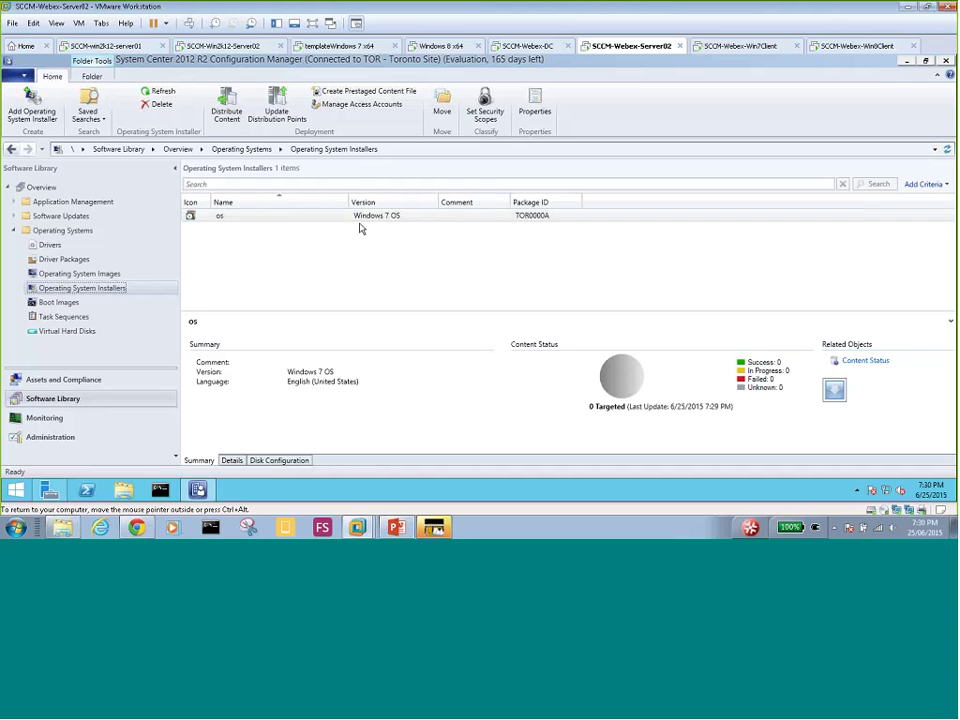
- Start Distribute Content for the os installer and advance past the General page
{"action": "right_click", "coordinate": [294, 218]}
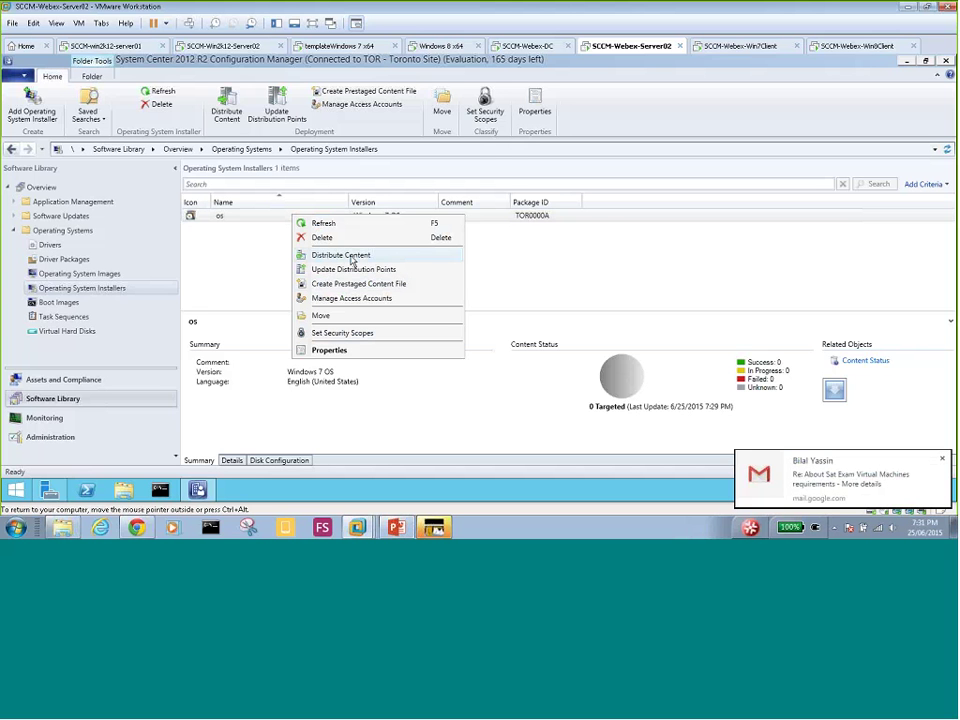
{"action": "left_click", "coordinate": [352, 260]}
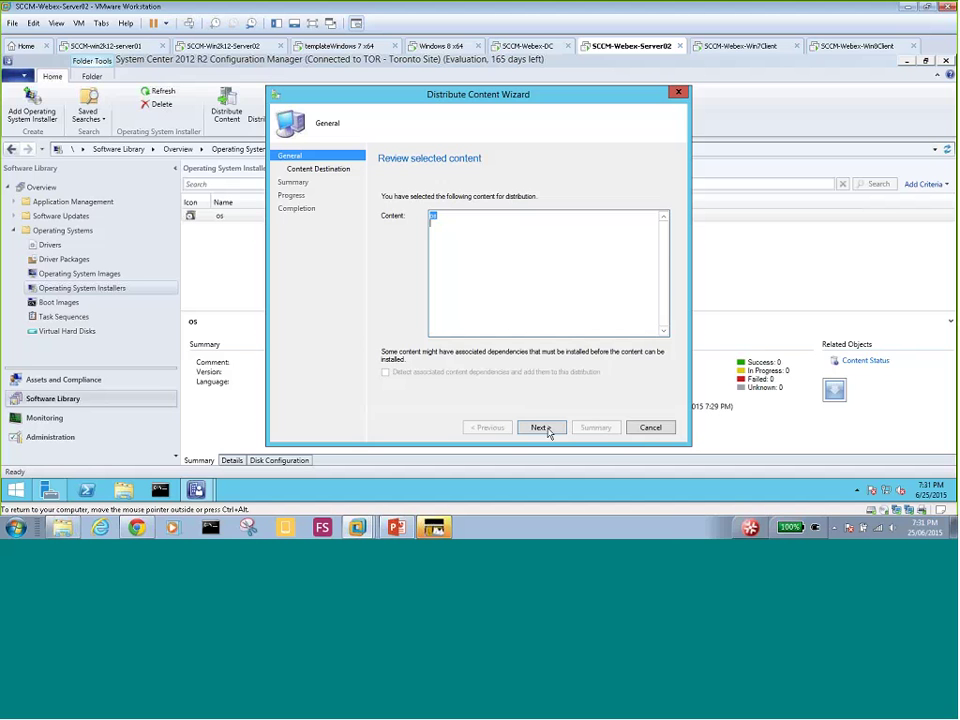
{"action": "left_click", "coordinate": [540, 427]}
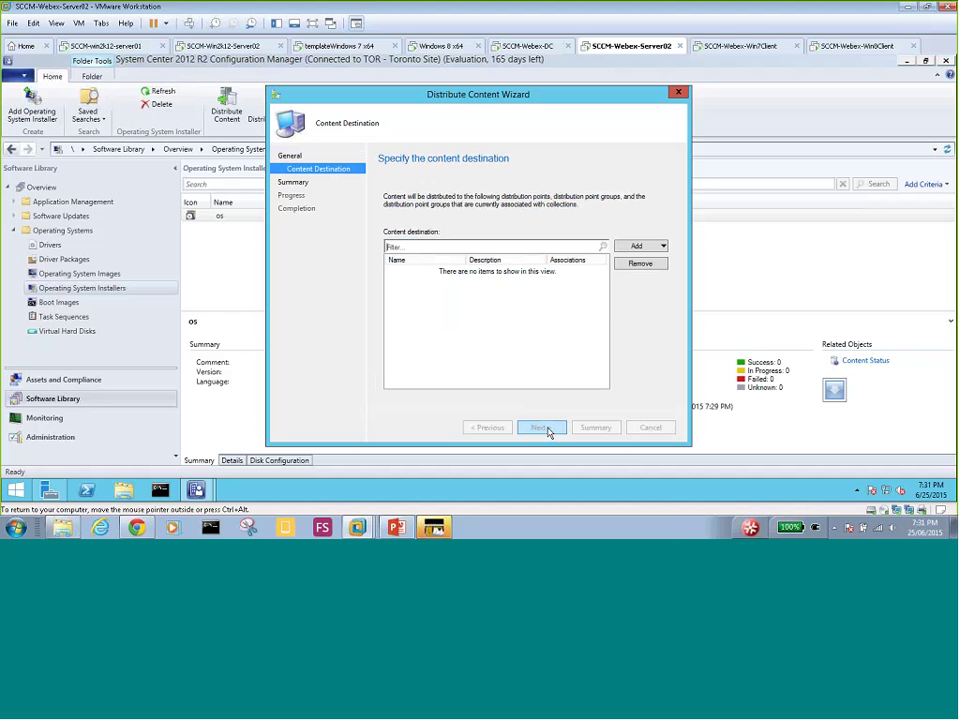
- Add SERVER02.MYDOMAIN.LOCAL as the distribution point and complete the Distribute Content Wizard
{"action": "left_click", "coordinate": [663, 247]}
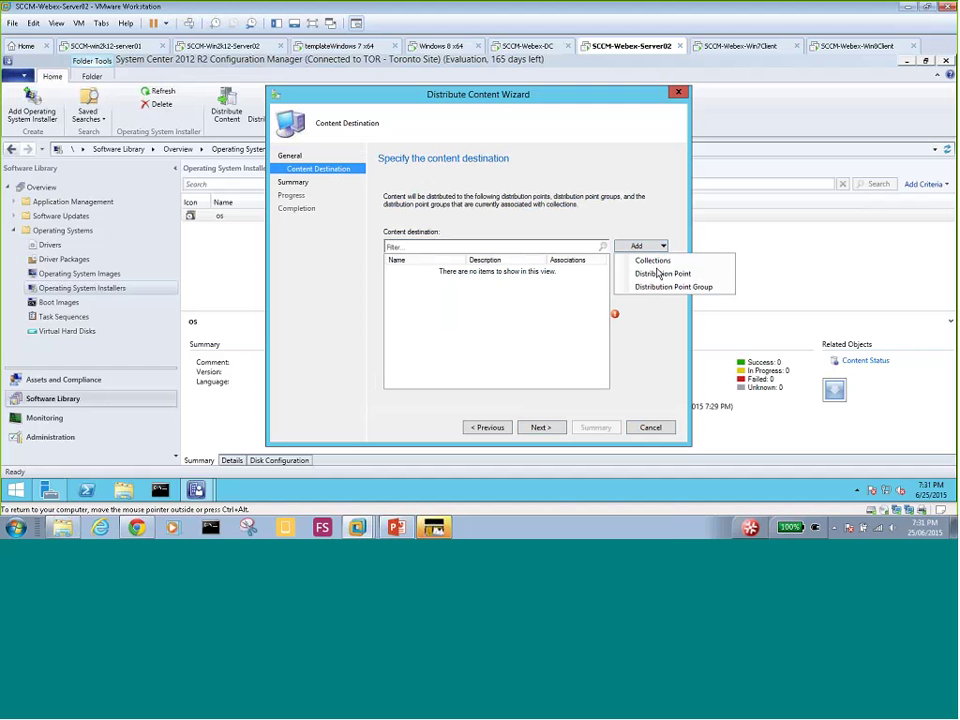
{"action": "left_click", "coordinate": [659, 273]}
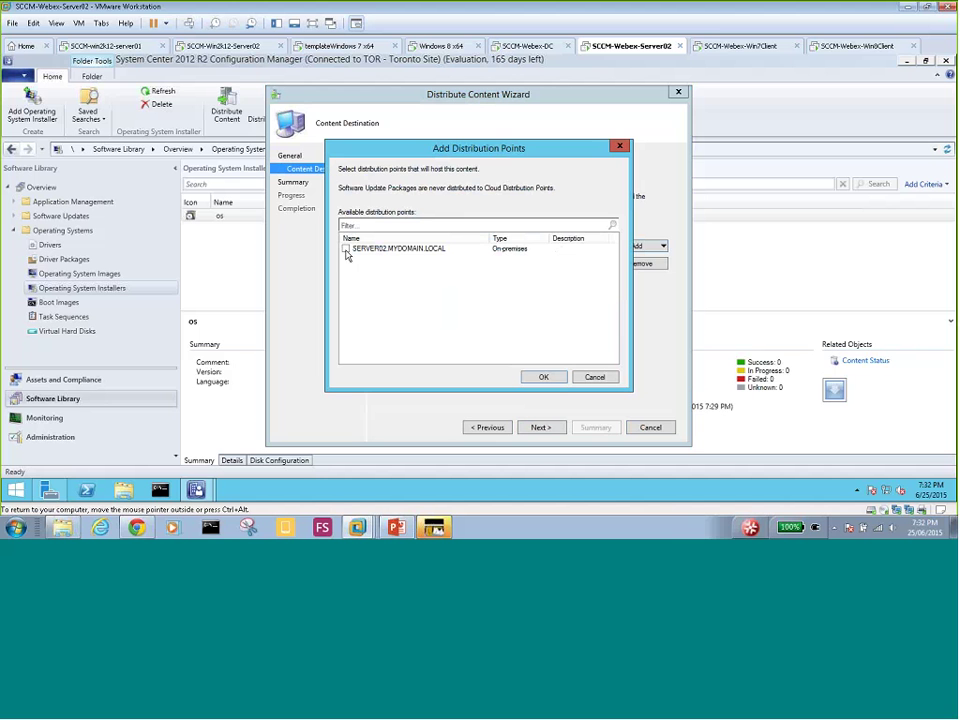
{"action": "left_click", "coordinate": [346, 249]}
{"action": "left_click", "coordinate": [543, 378]}
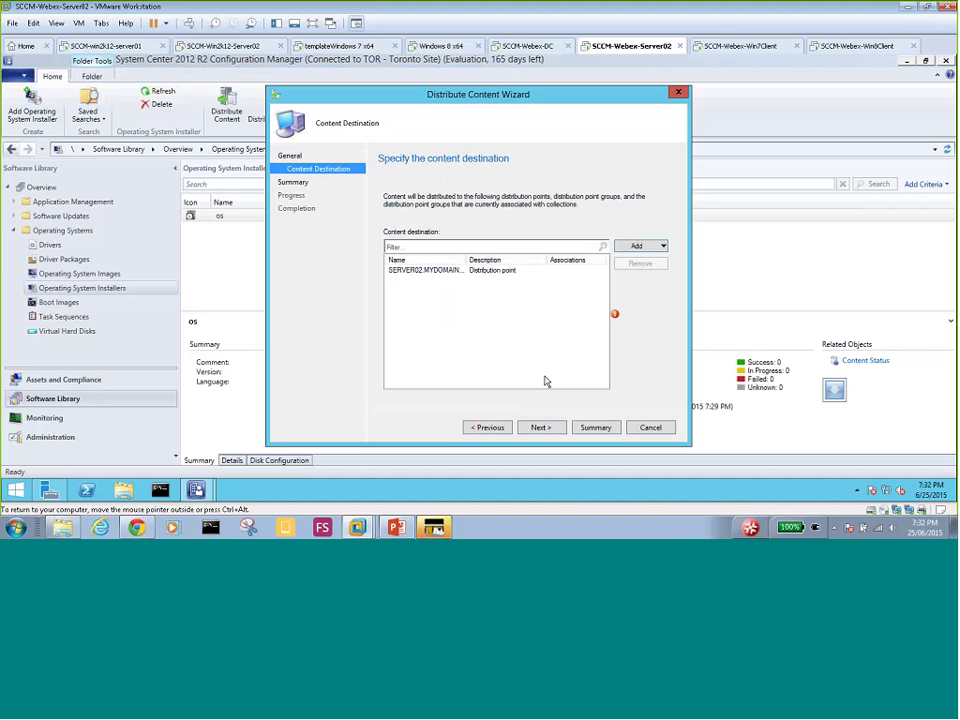
{"action": "left_click", "coordinate": [541, 427]}
{"action": "left_click", "coordinate": [541, 427]}
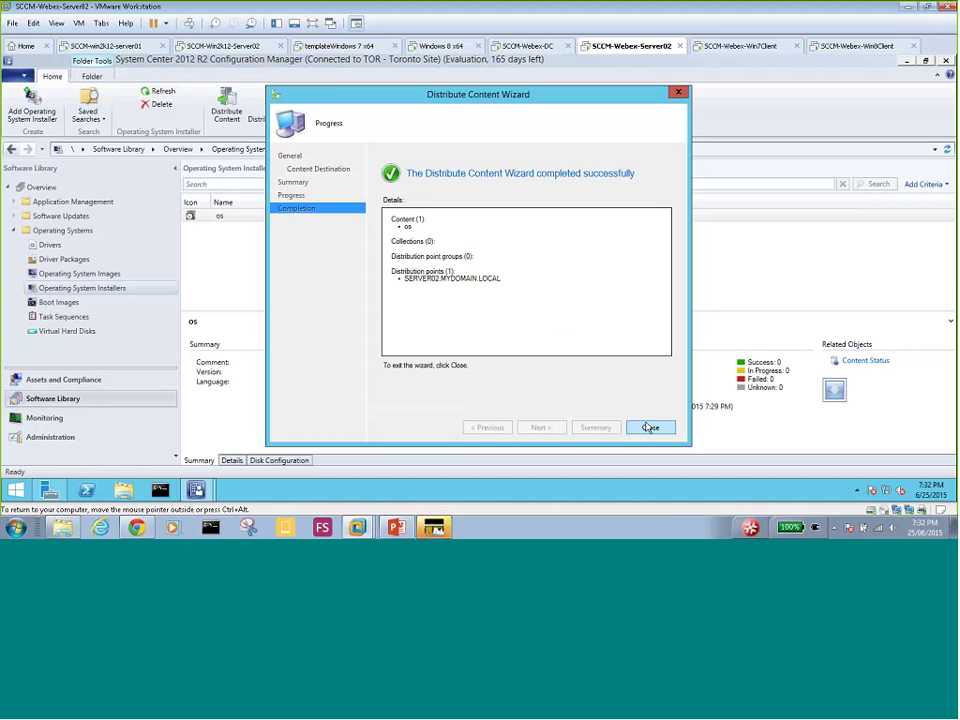
{"action": "left_click", "coordinate": [648, 427]}
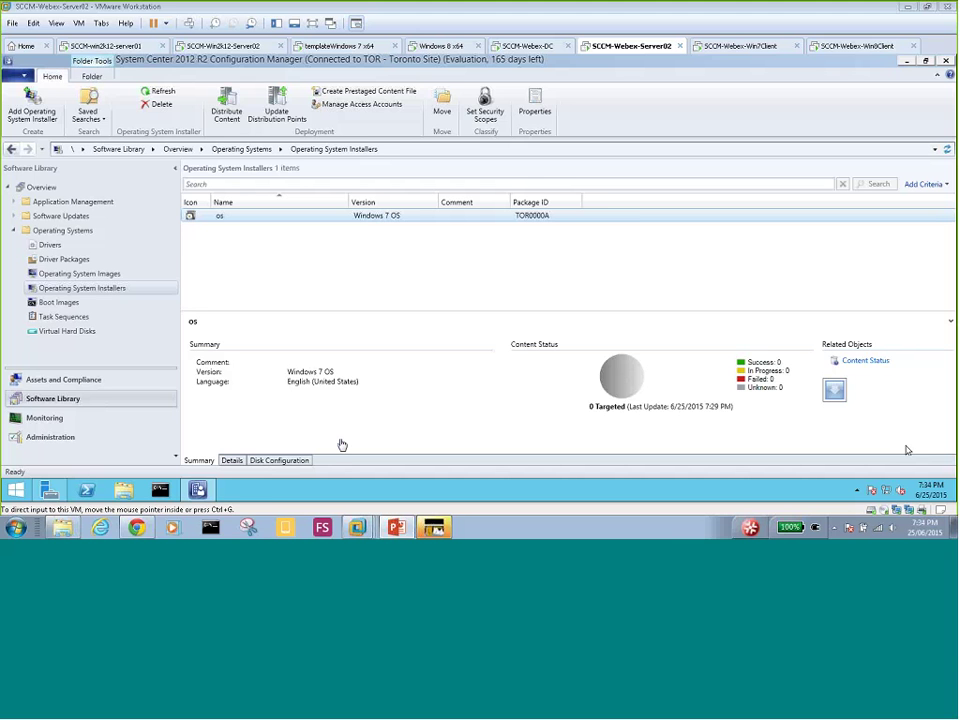
- Select the Operating System Images node and launch the Add Operating System Image wizard
{"action": "left_click", "coordinate": [84, 274]}
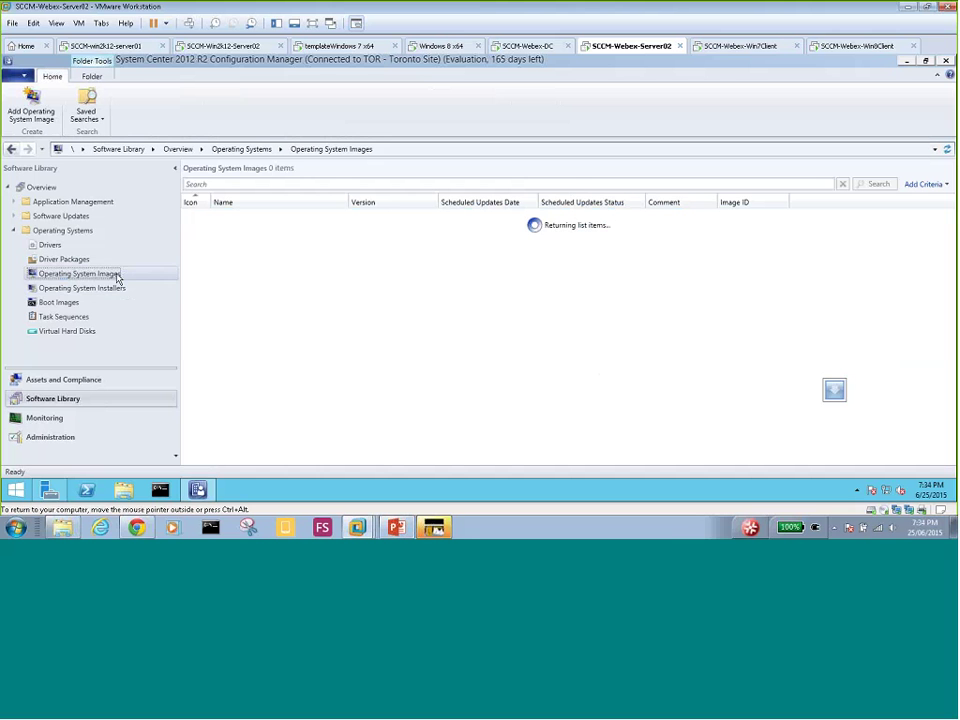
{"action": "right_click", "coordinate": [117, 277]}
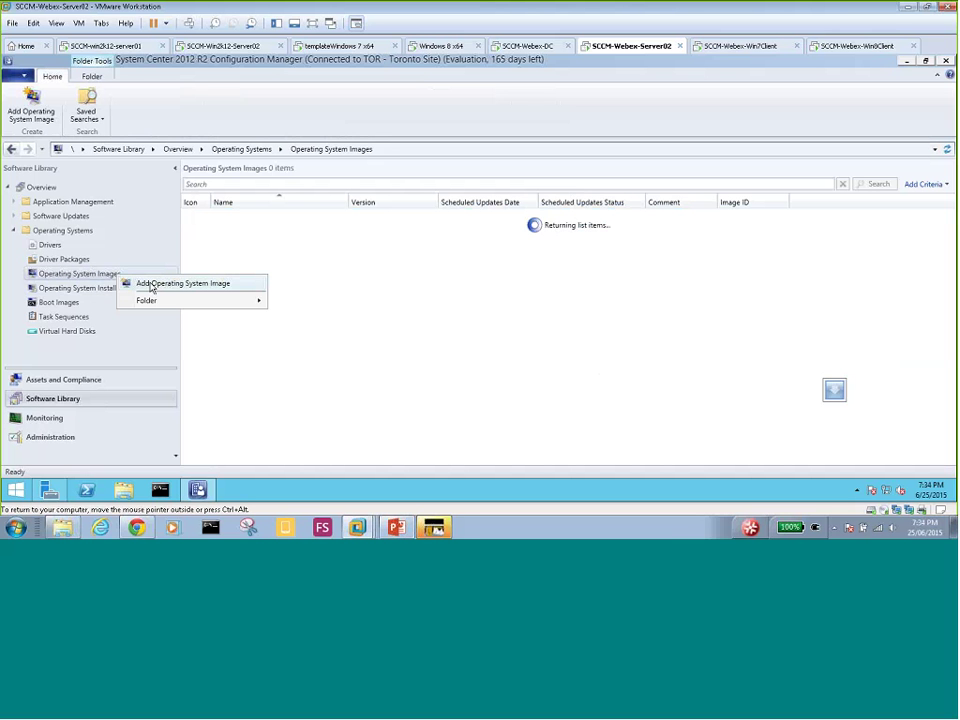
{"action": "left_click", "coordinate": [202, 289]}
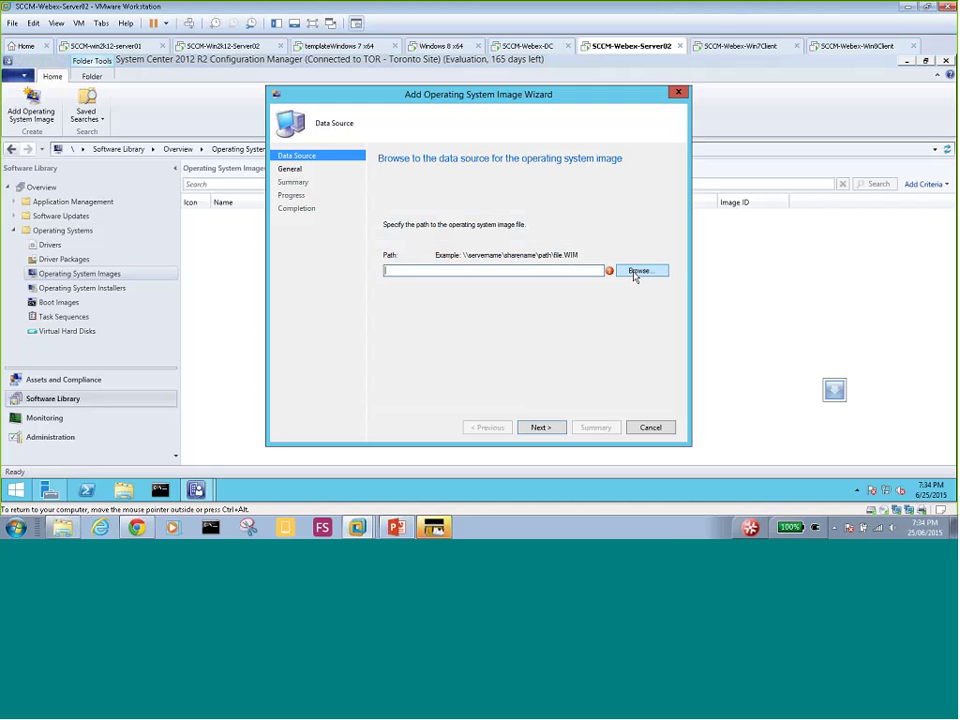
- Browse into \\DC01\os\sources and select boot.wim as the image path
{"action": "left_click", "coordinate": [636, 272]}
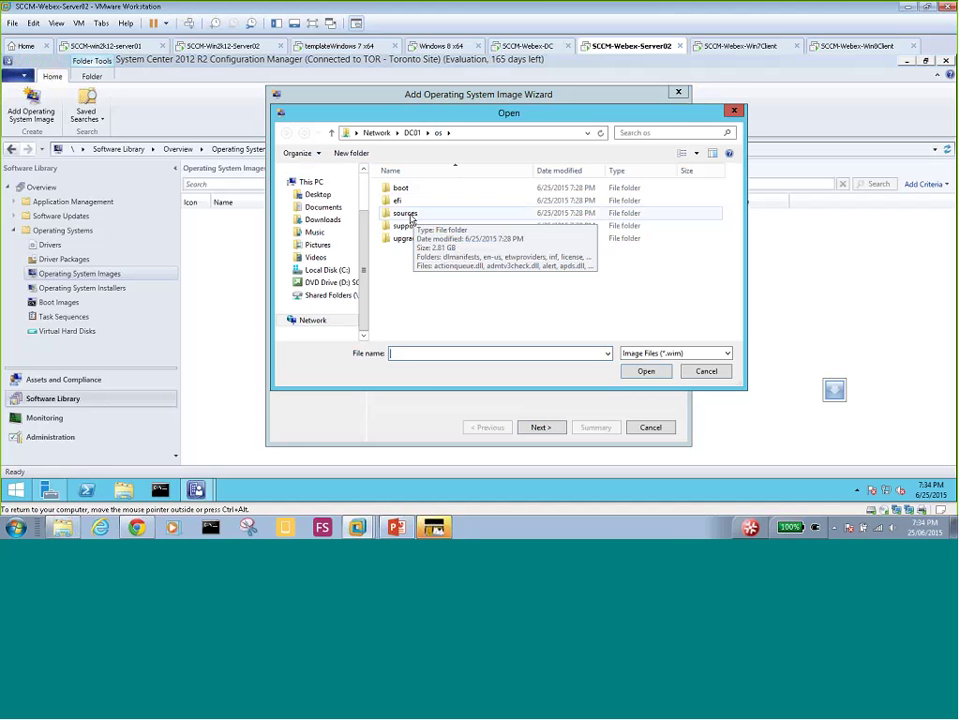
{"action": "double_click", "coordinate": [410, 216]}
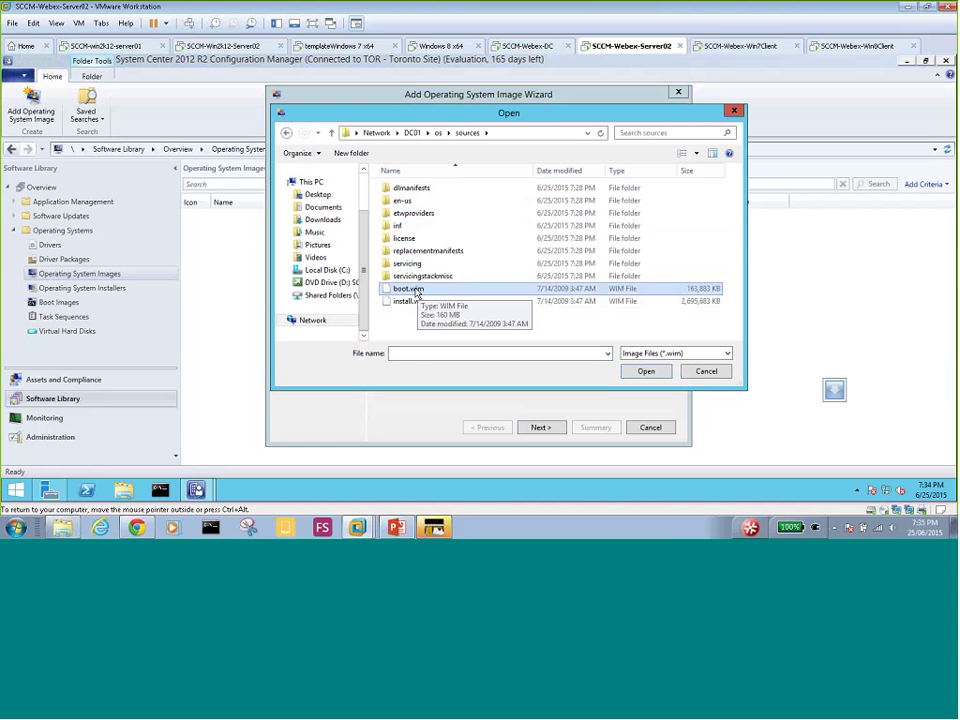
{"action": "left_click", "coordinate": [416, 292]}
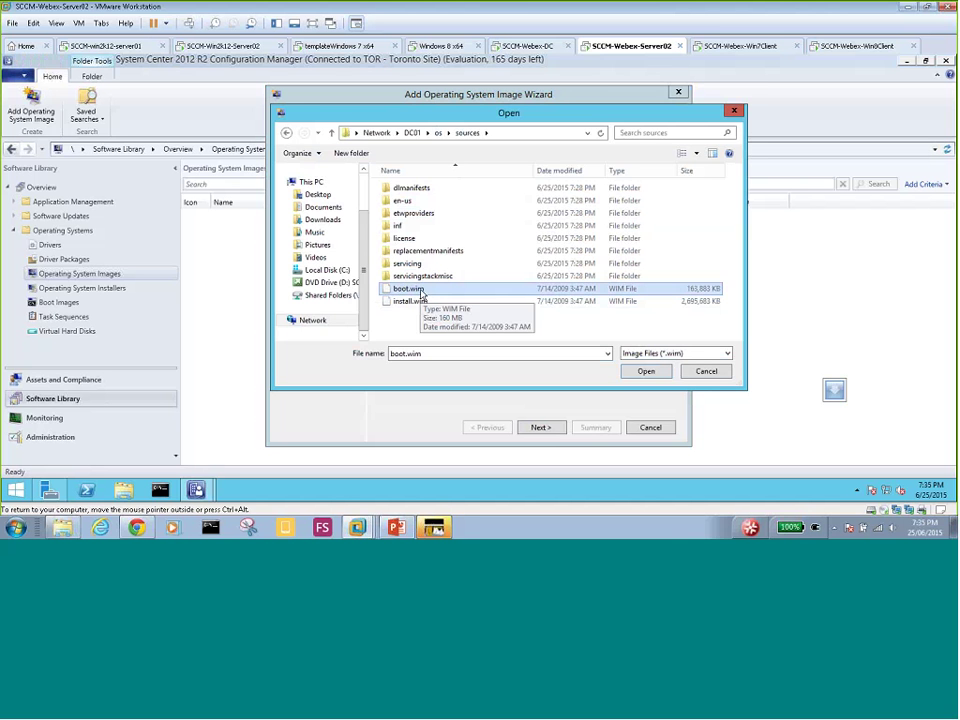
{"action": "double_click", "coordinate": [421, 290]}
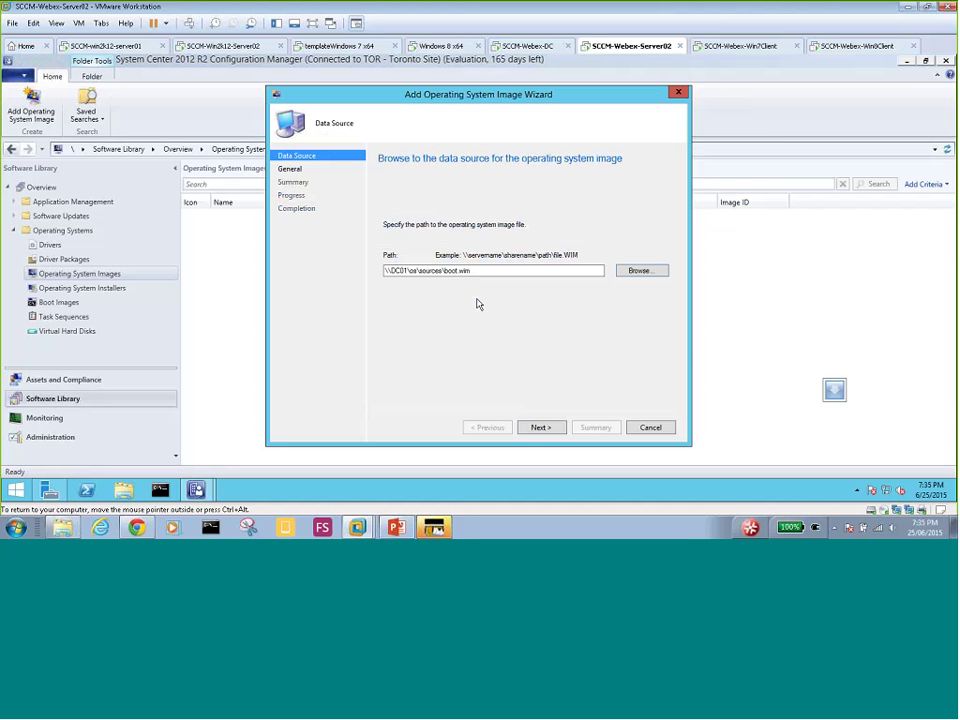
- Advance from the Data Source page to the General page showing Microsoft Windows PE (x64)
{"action": "key", "text": "Return"}
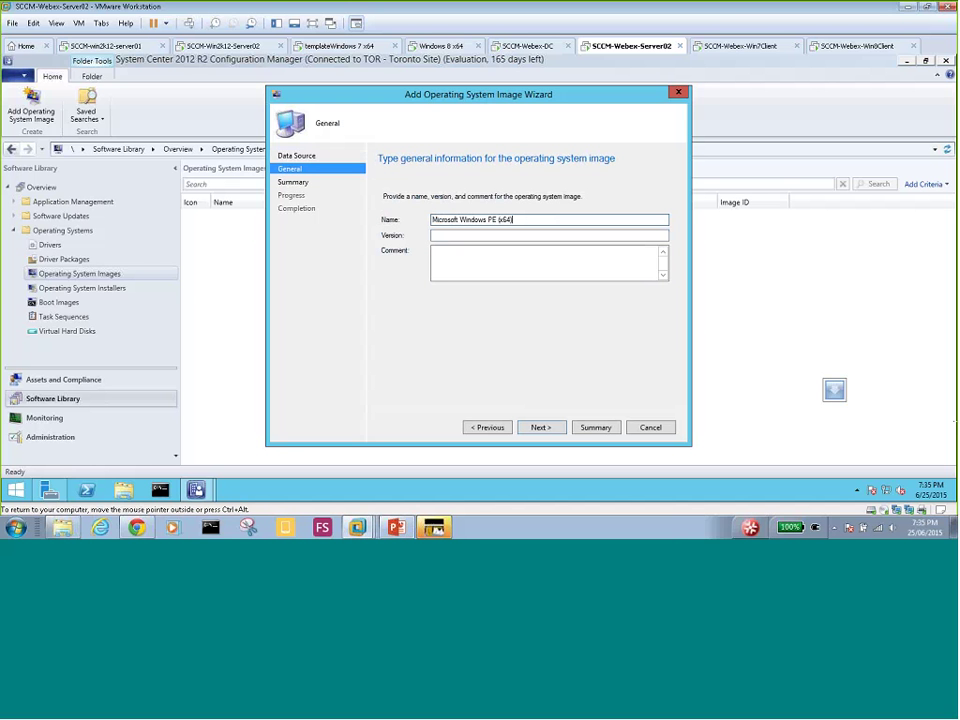
- Append '- Win 7 Boot wim' to the image name and put 'Win 7 Boot.wim' in the Comment field
{"action": "type", "text": "- Win 7 Boot wim"}
{"action": "left_click_drag", "start_coordinate": [568, 221], "coordinate": [518, 224]}
{"action": "left_click", "coordinate": [474, 234]}
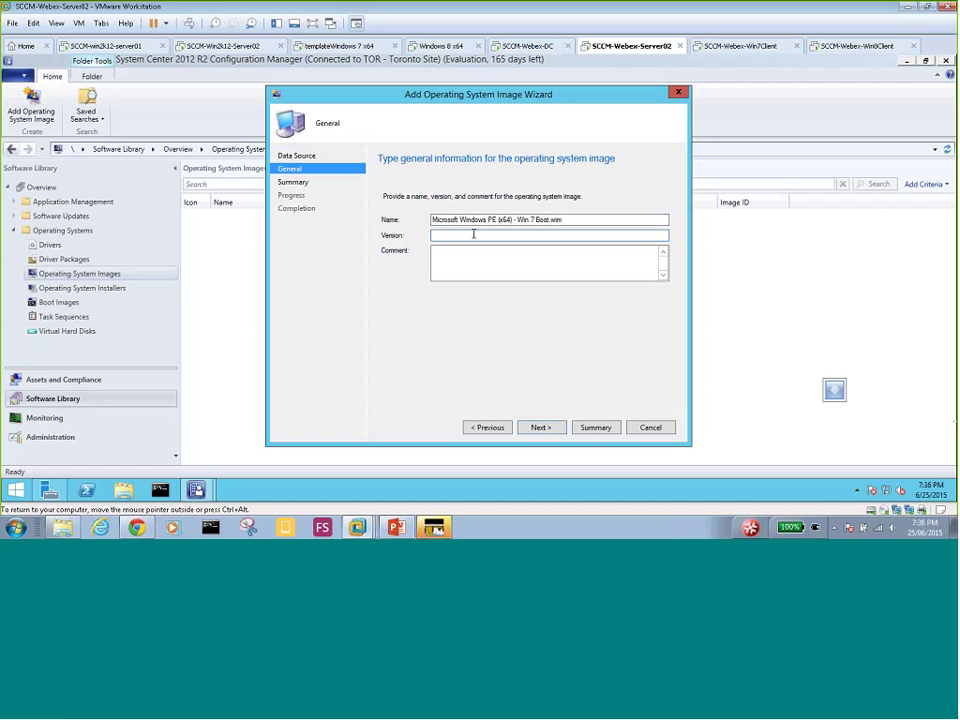
{"action": "type", "text": "Win 7 Boot.wim"}
{"action": "left_click_drag", "start_coordinate": [474, 234], "coordinate": [422, 231]}
{"action": "key", "text": "ctrl+x"}
{"action": "left_click", "coordinate": [448, 264]}
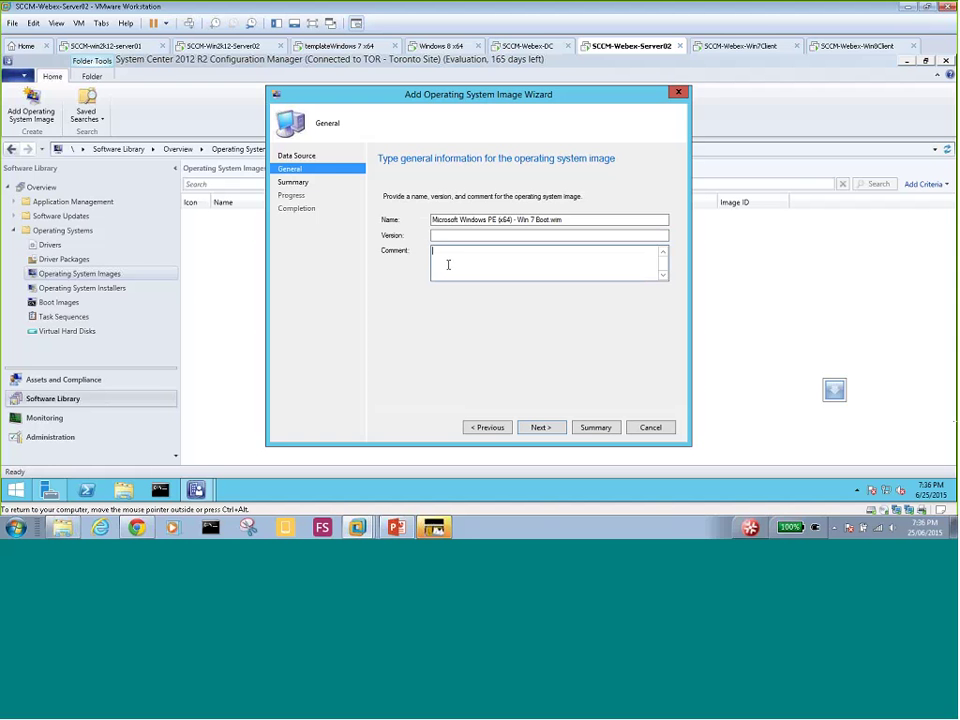
{"action": "key", "text": "ctrl+v"}
- Set the image version to Ent and complete the import
{"action": "left_click", "coordinate": [454, 235]}
{"action": "type", "text": "Ent"}
{"action": "left_click", "coordinate": [538, 430]}
{"action": "left_click", "coordinate": [540, 428]}
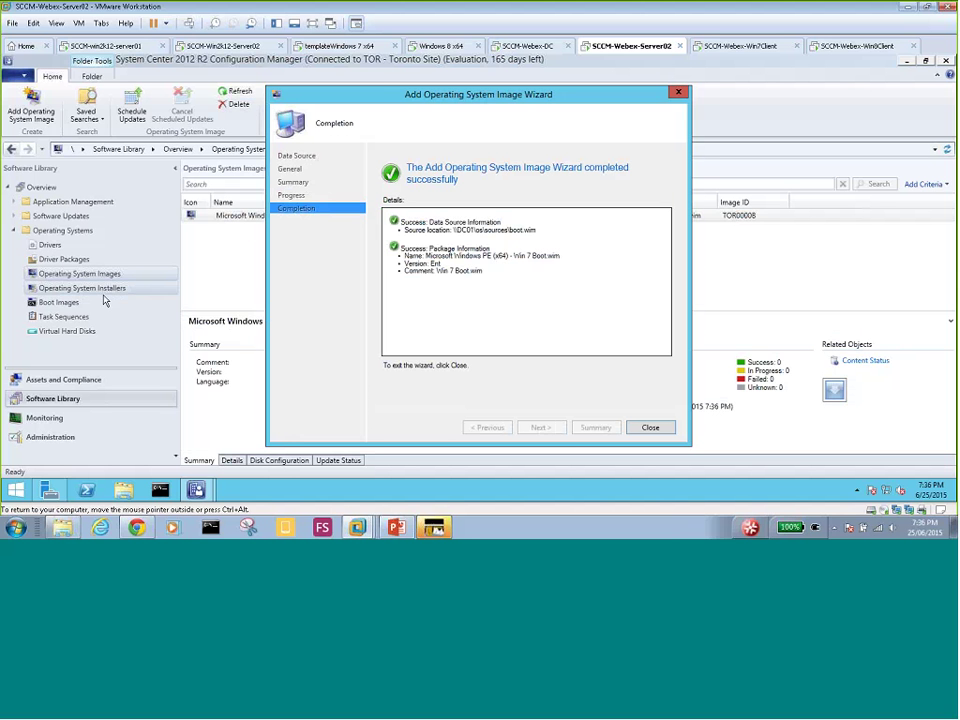
- Close the import wizard and select the new Win 7 Boot.wim image (TOR00008)
{"action": "key", "text": "Return"}
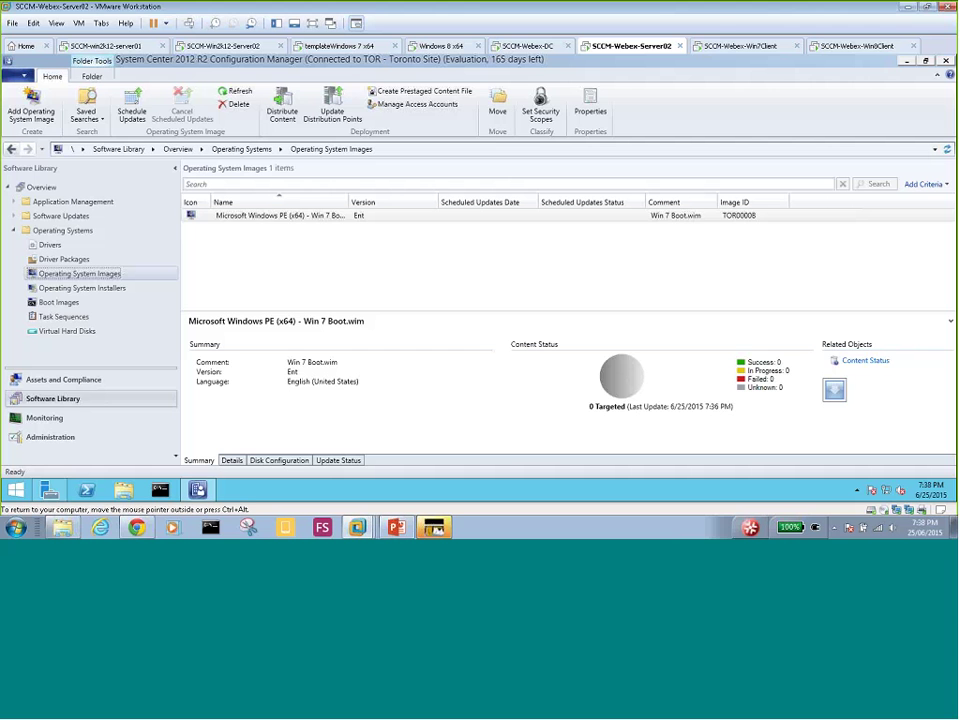
{"action": "left_click", "coordinate": [273, 218]}
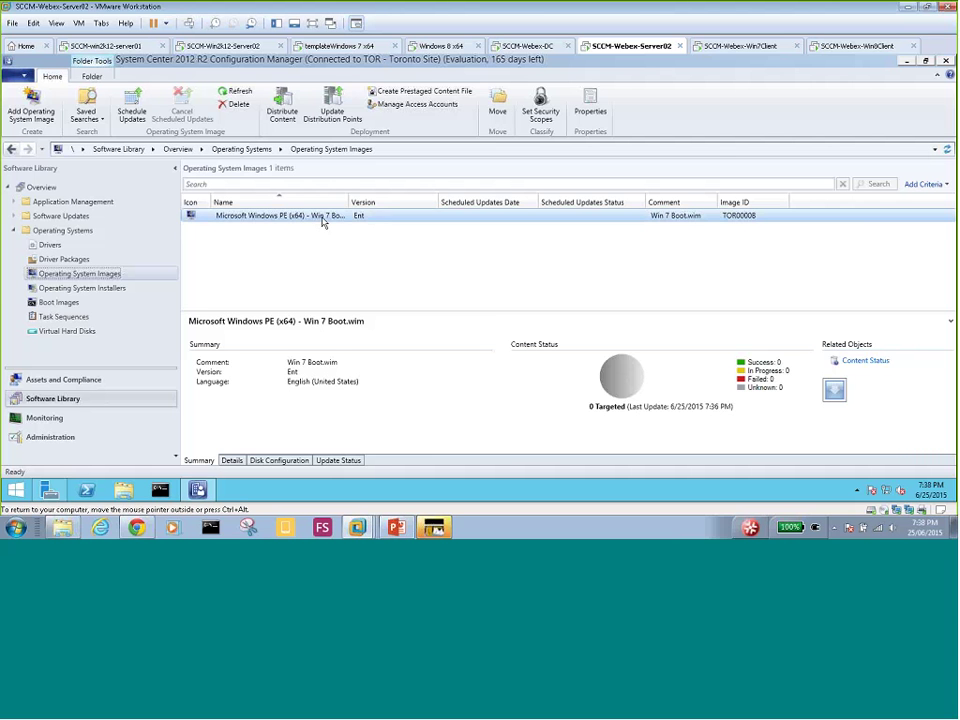
- Start Distribute Content for the Win 7 Boot.wim image and add a distribution point destination
{"action": "right_click", "coordinate": [322, 222]}
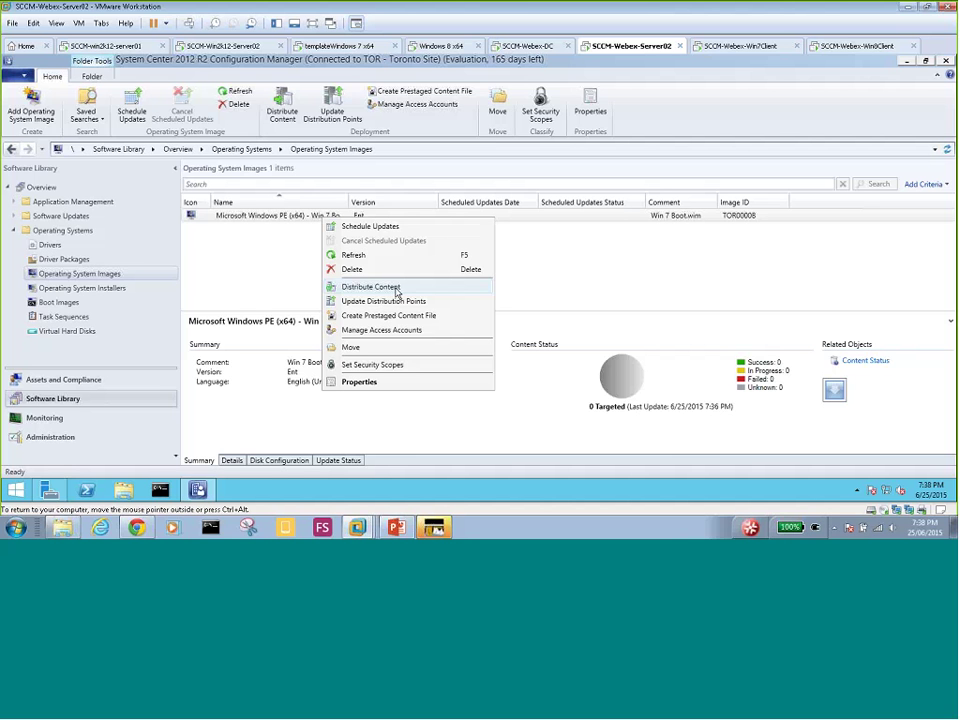
{"action": "left_click", "coordinate": [396, 290]}
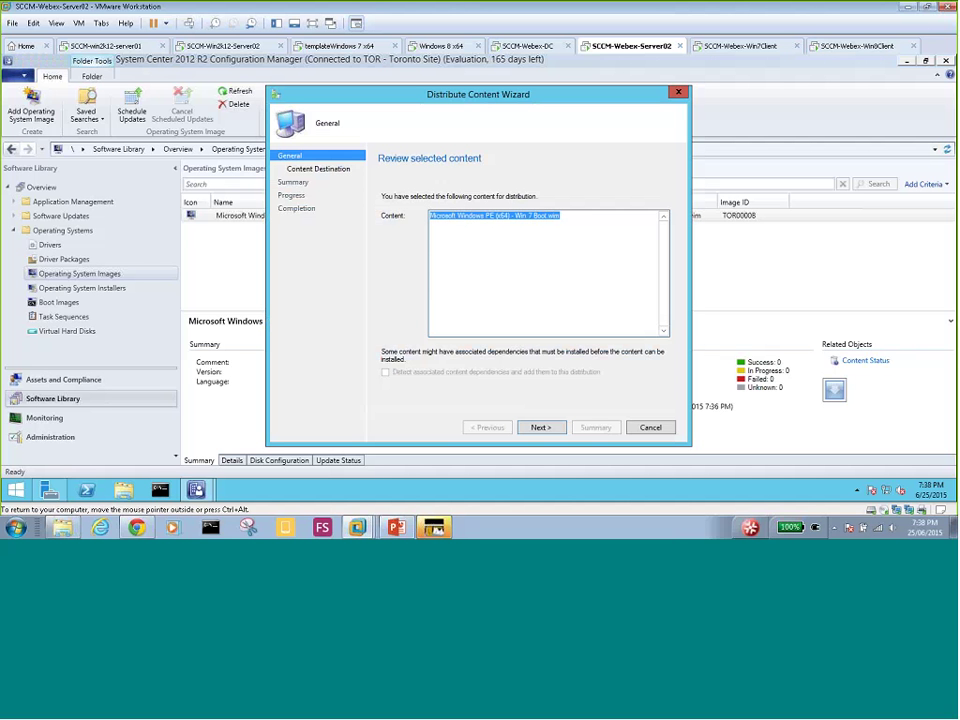
{"action": "left_click", "coordinate": [540, 427]}
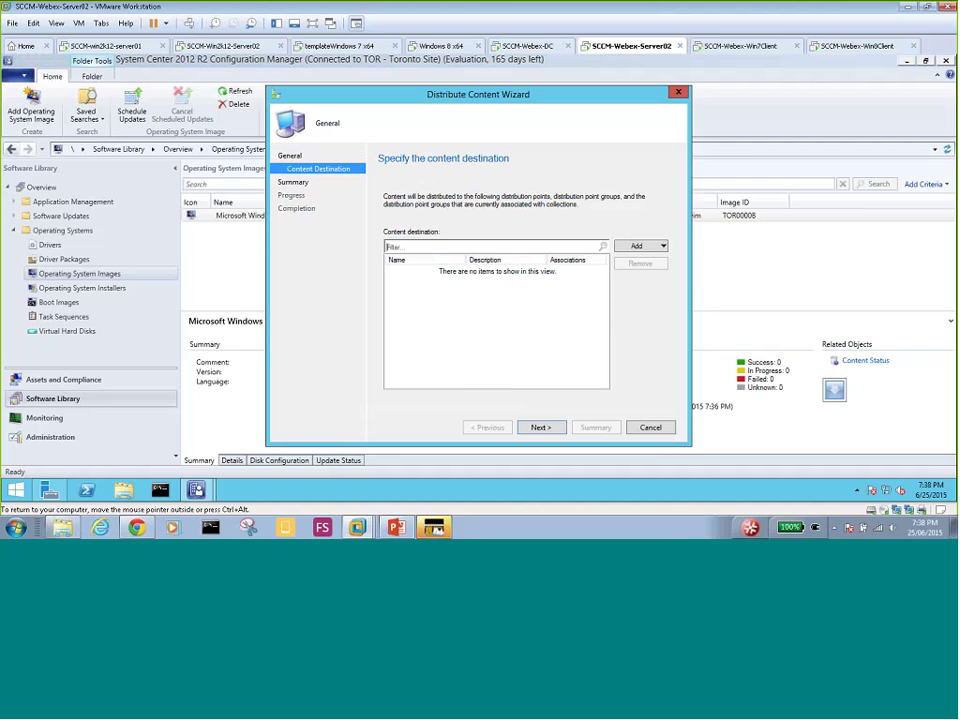
{"action": "left_click", "coordinate": [659, 248]}
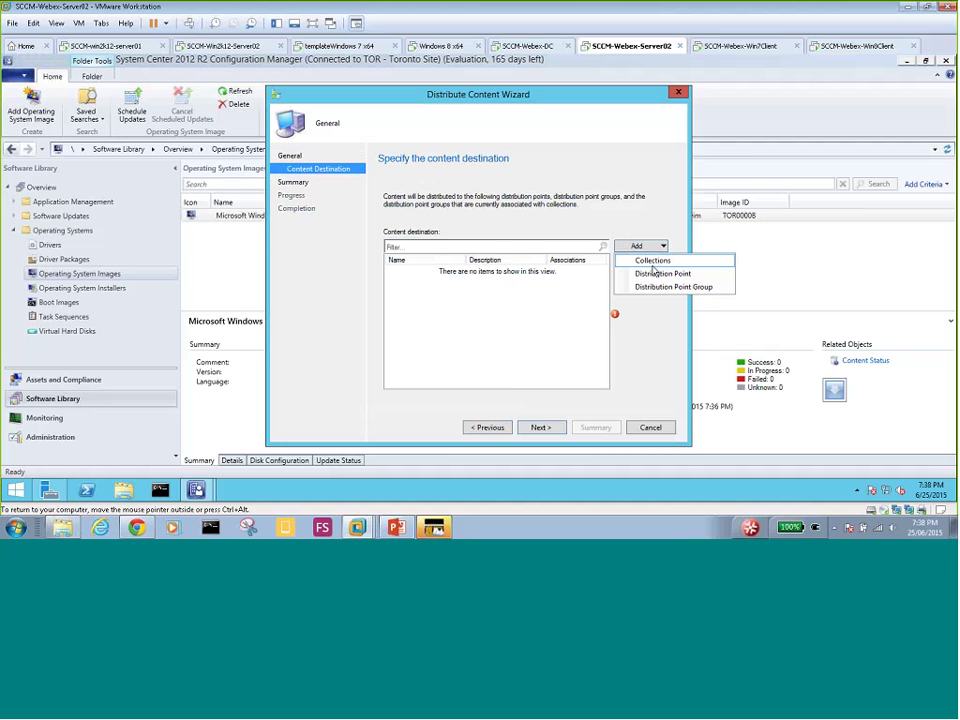
{"action": "left_click", "coordinate": [656, 273]}
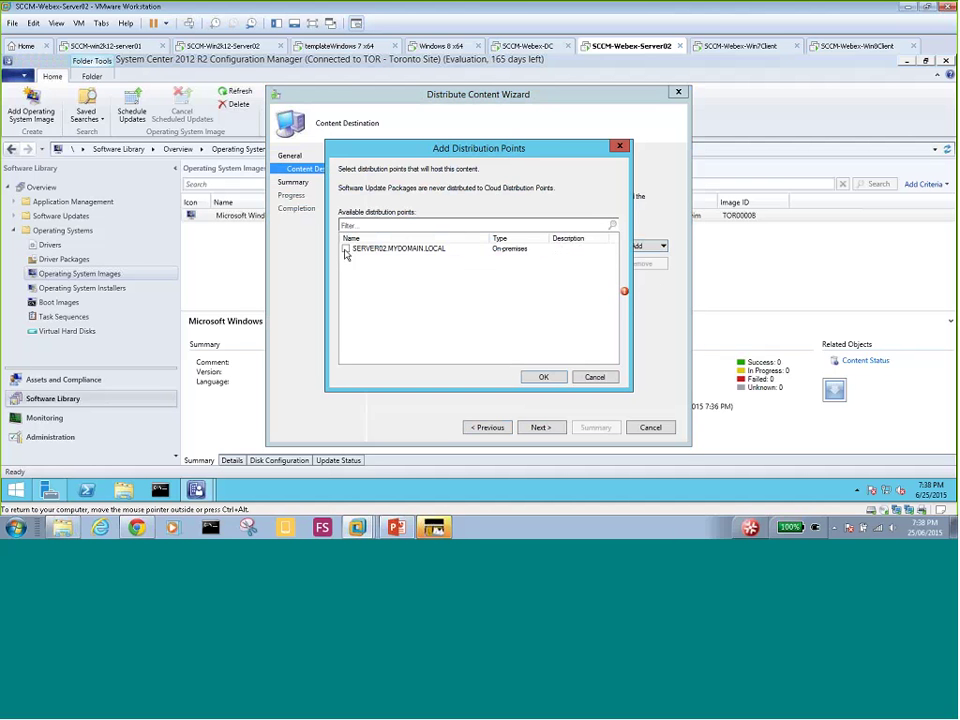
- Choose SERVER02.MYDOMAIN.LOCAL as the distribution point and finish the distribution
{"action": "left_click", "coordinate": [345, 249]}
{"action": "left_click", "coordinate": [543, 377]}
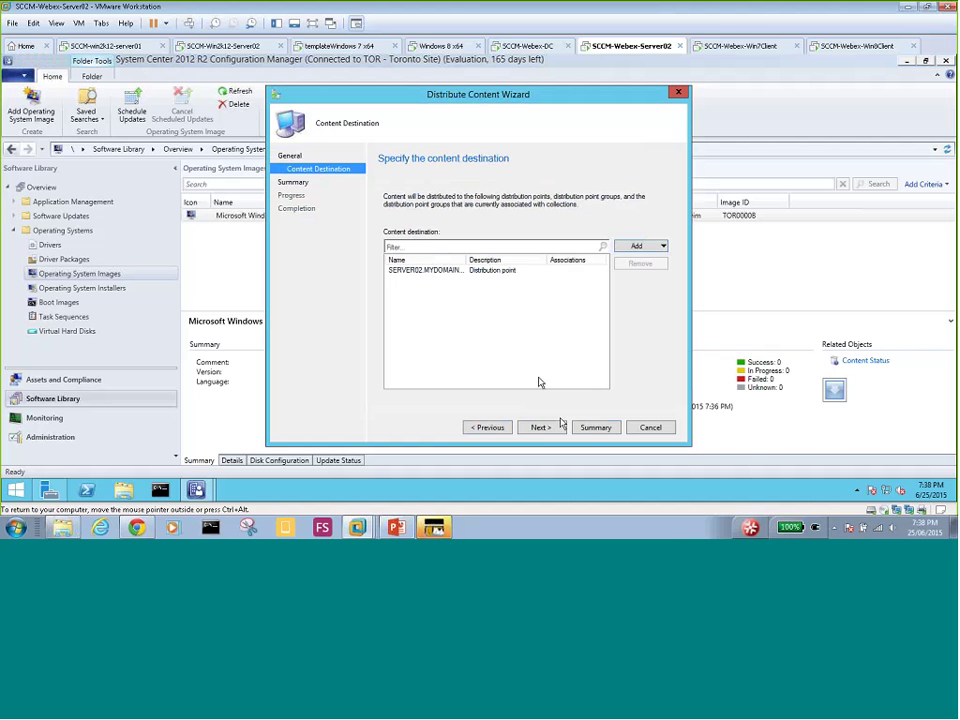
{"action": "left_click", "coordinate": [559, 424]}
{"action": "left_click", "coordinate": [541, 427]}
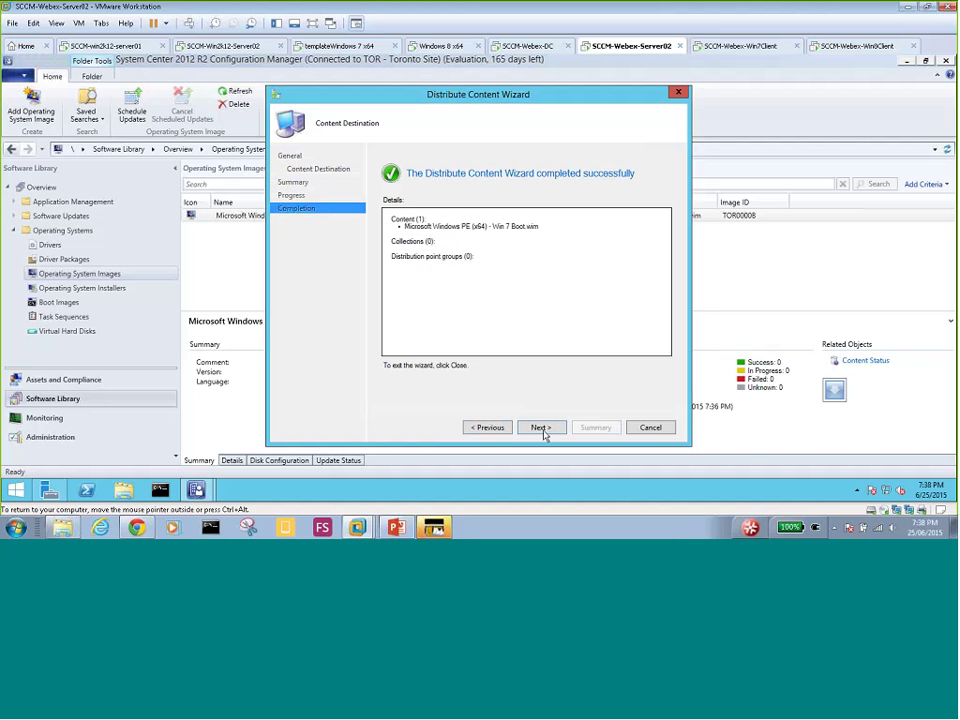
{"action": "left_click", "coordinate": [648, 428]}
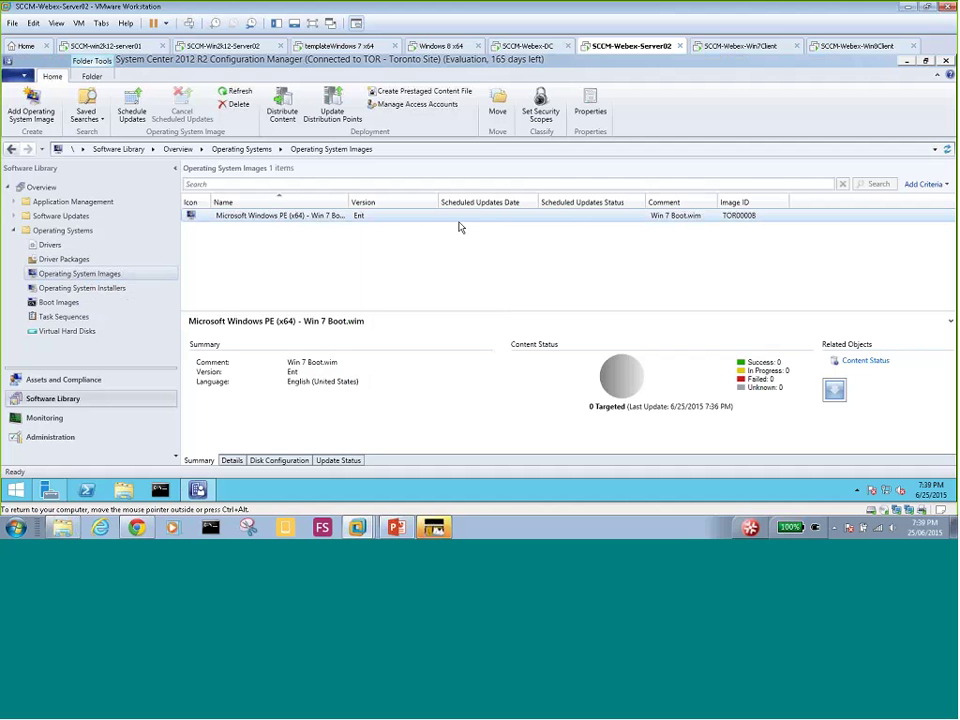
- Widen the Name column so the full Win 7 Boot.wim name shows
{"action": "left_click", "coordinate": [365, 221]}
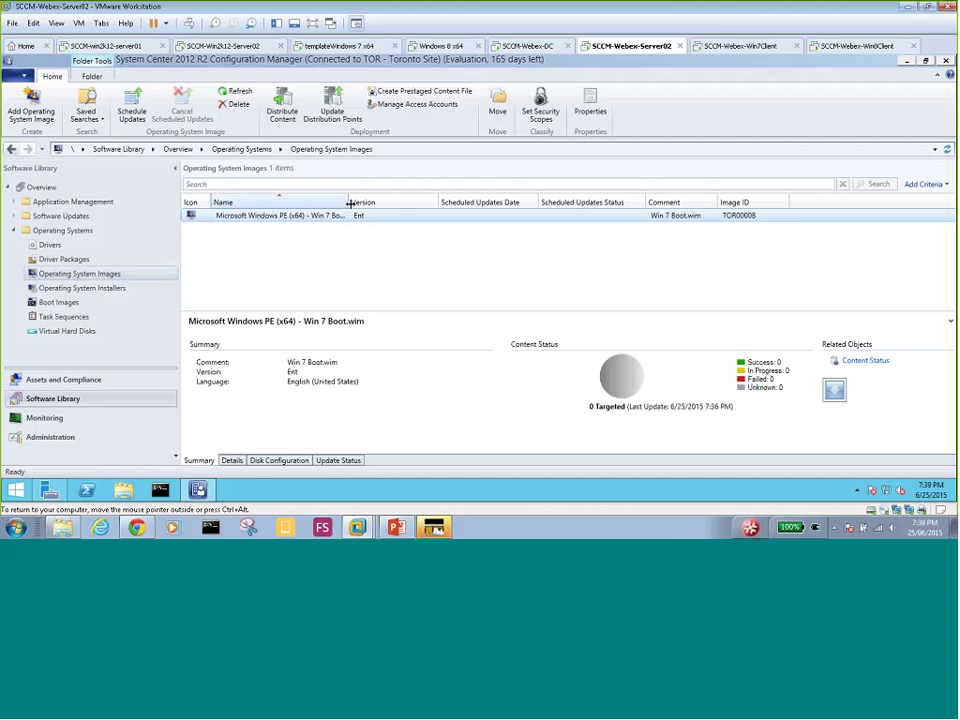
{"action": "left_click_drag", "start_coordinate": [349, 203], "coordinate": [387, 203]}
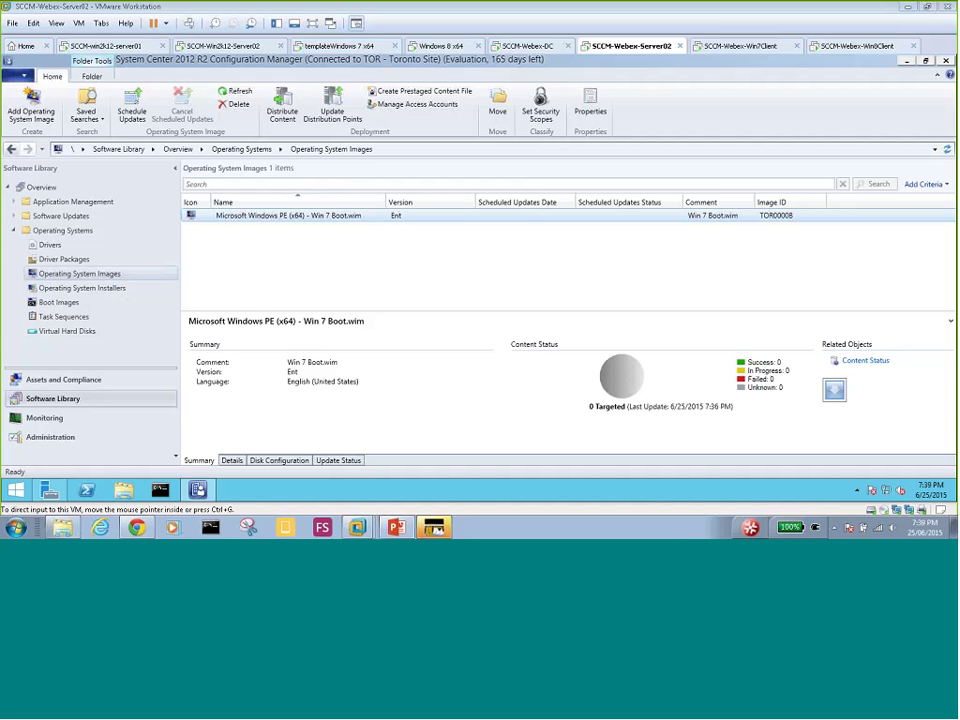
- Go to Boot Images and select Boot image (x64) TOR00005
{"action": "left_click", "coordinate": [56, 304]}
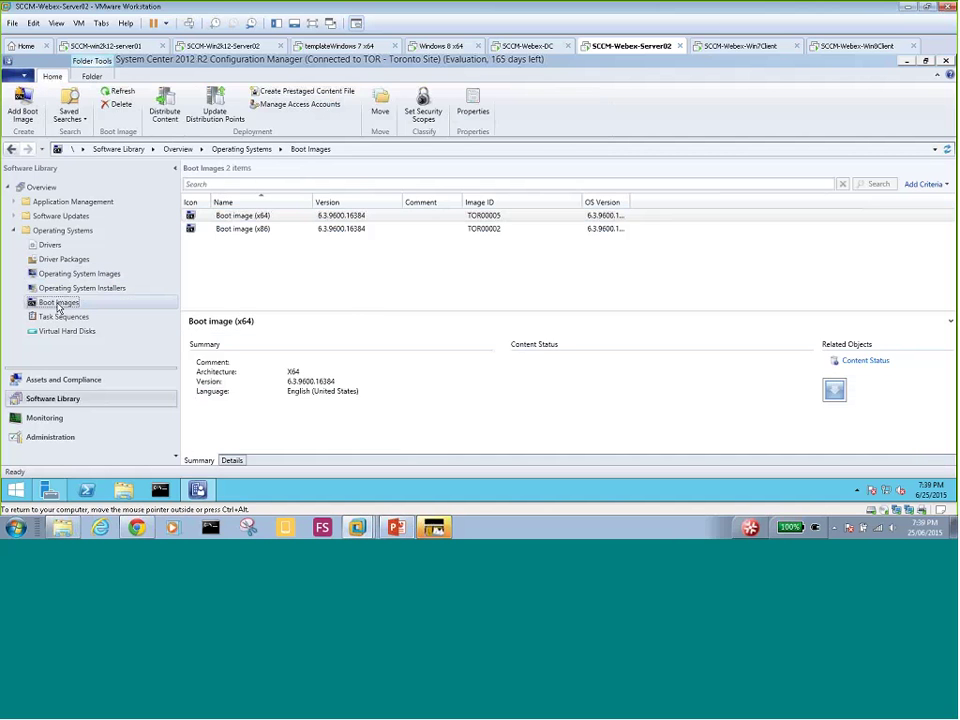
{"action": "left_click", "coordinate": [271, 218]}
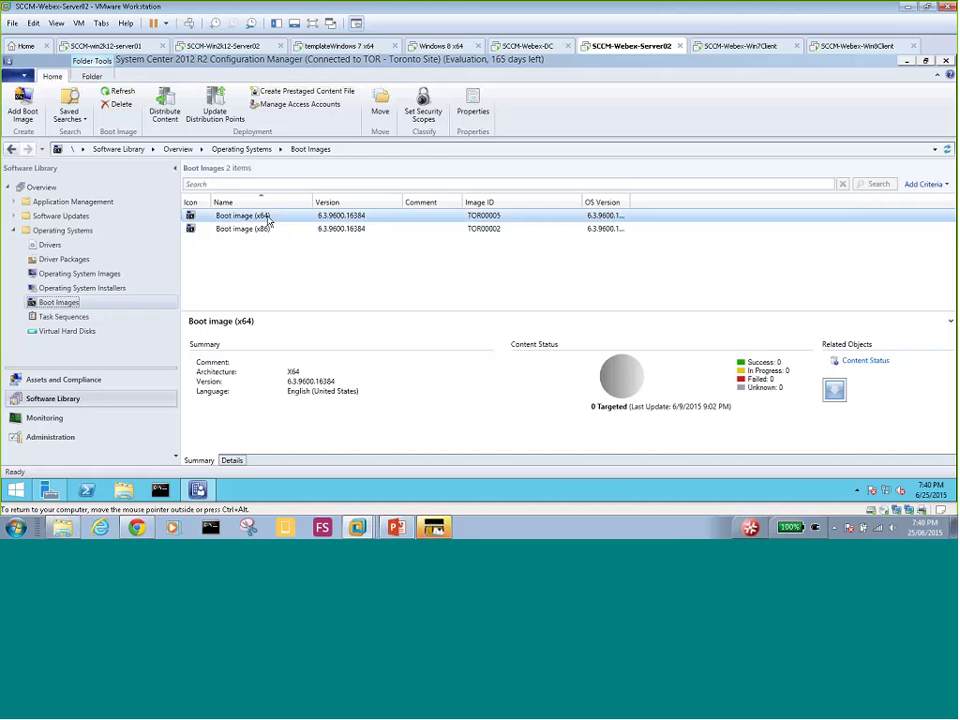
- Enable command support (testing only) on the Customization tab of Boot image (x64) Properties
{"action": "right_click", "coordinate": [264, 218]}
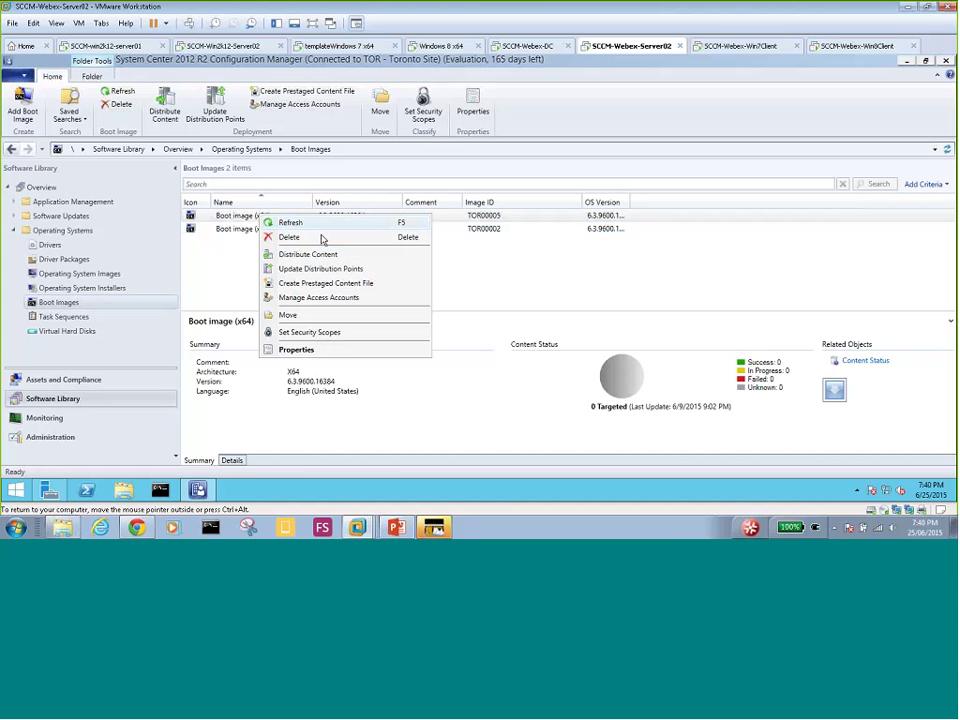
{"action": "left_click", "coordinate": [352, 354]}
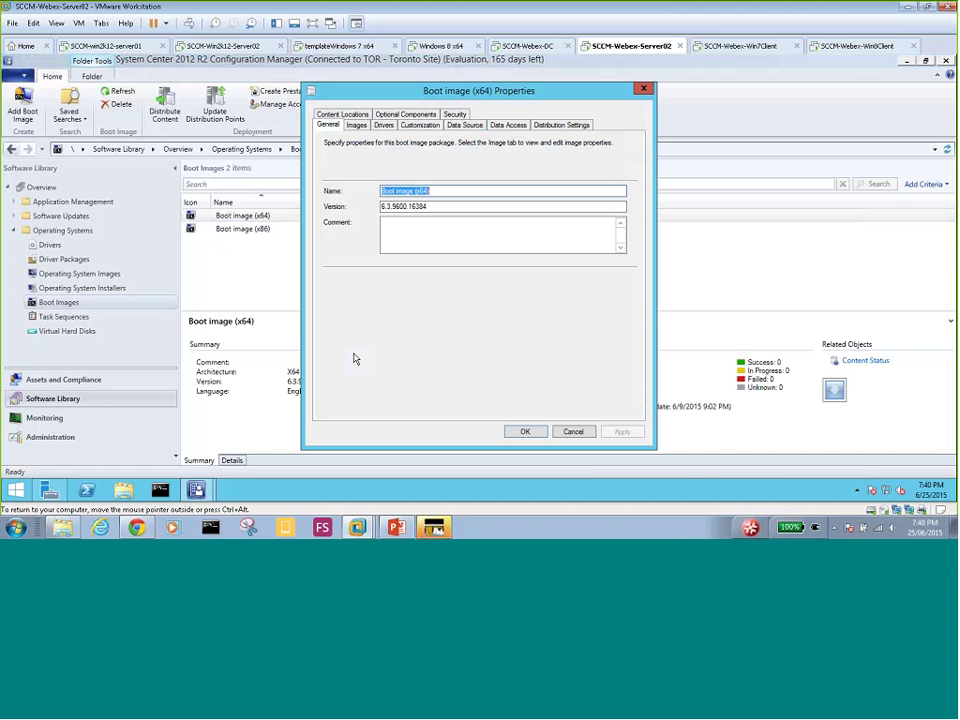
{"action": "left_click", "coordinate": [415, 127]}
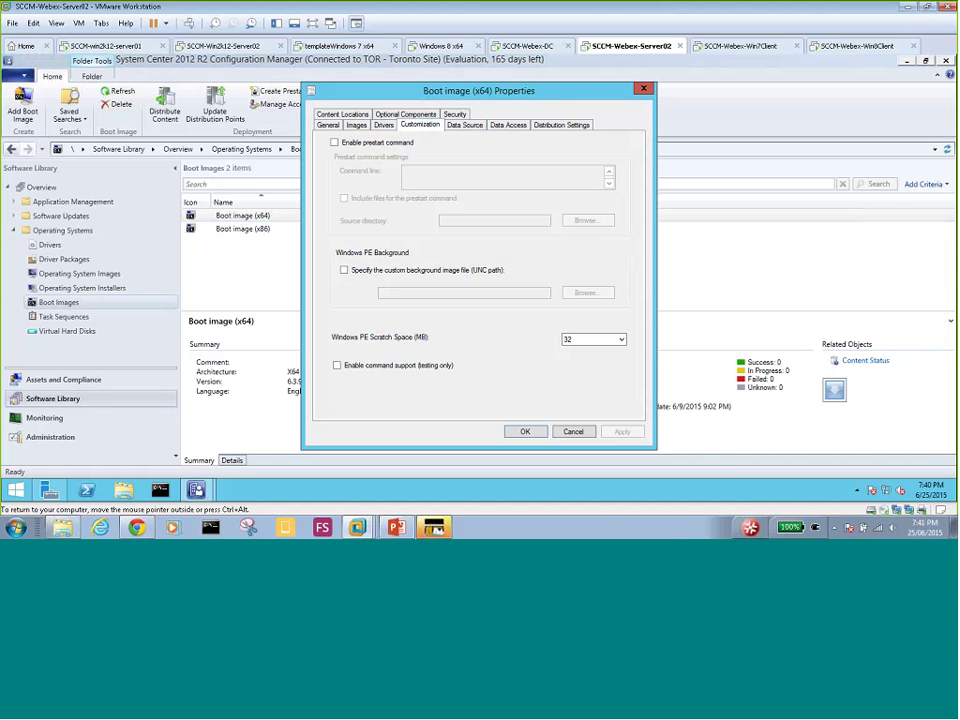
{"action": "left_click", "coordinate": [338, 366]}
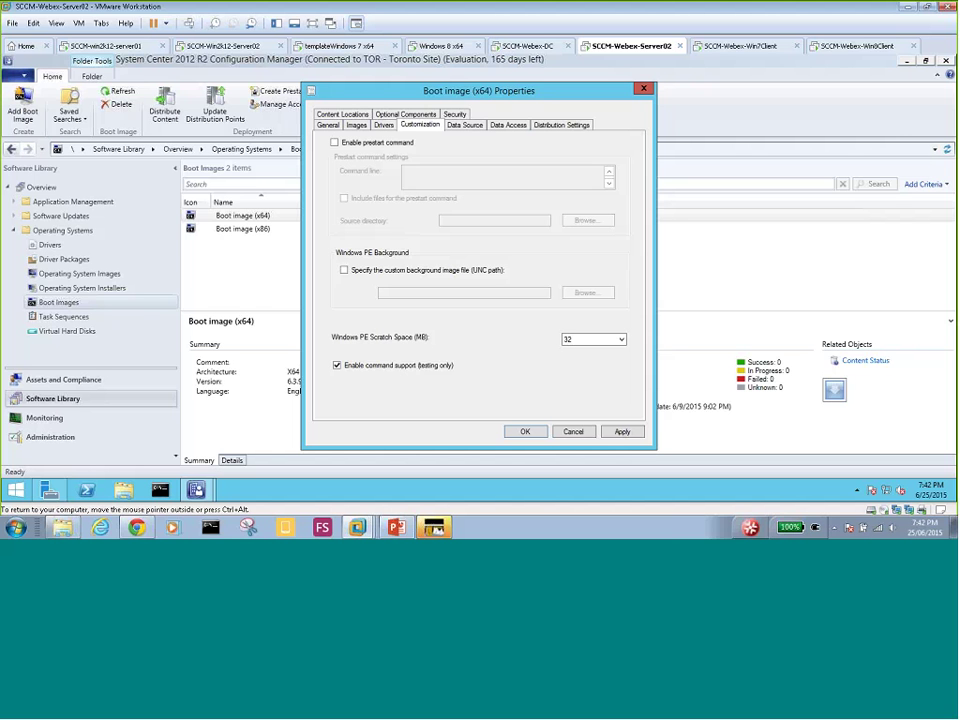
- Switch to the Data Source tab of the Boot image (x64) Properties
{"action": "left_click", "coordinate": [472, 126]}
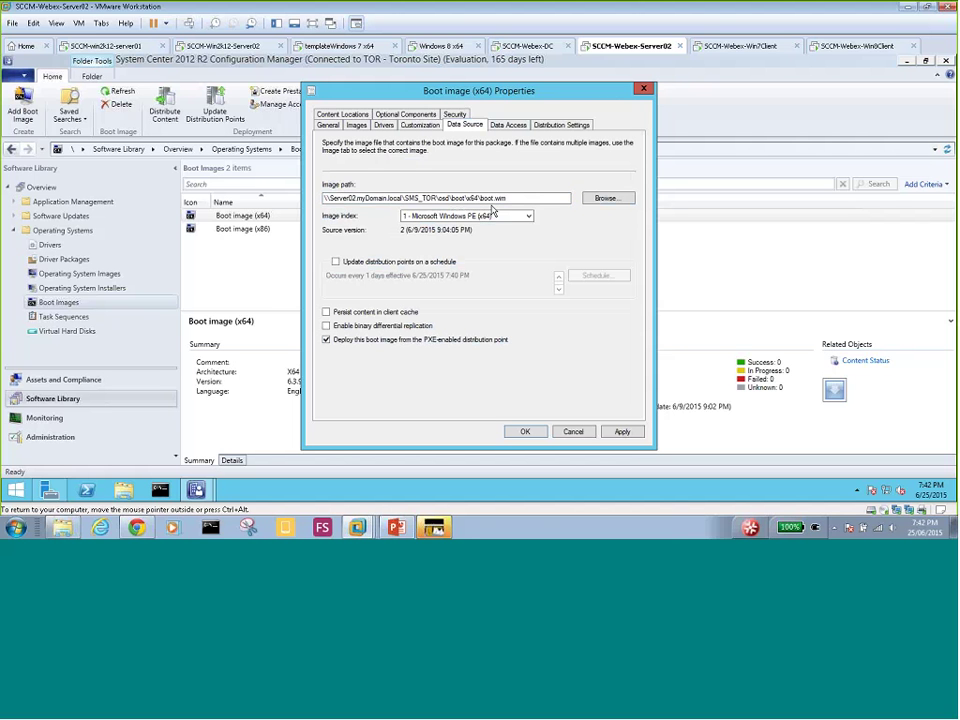
- Apply the x64 boot image changes, decline the distribution point update, and close its properties
{"action": "left_click", "coordinate": [428, 217]}
{"action": "left_click", "coordinate": [622, 432]}
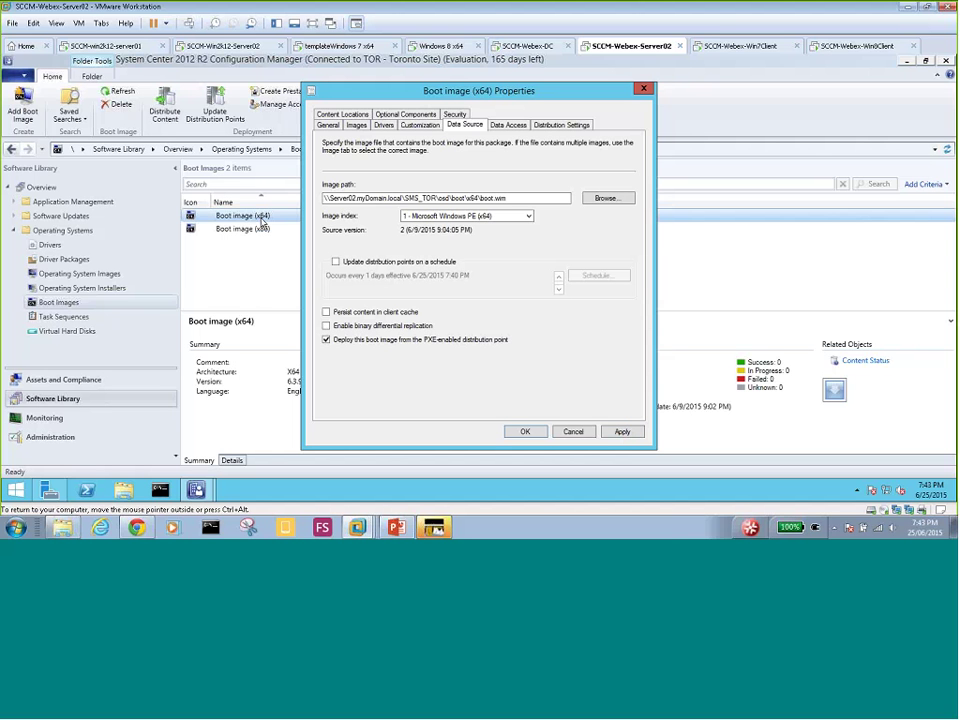
{"action": "left_click", "coordinate": [622, 433]}
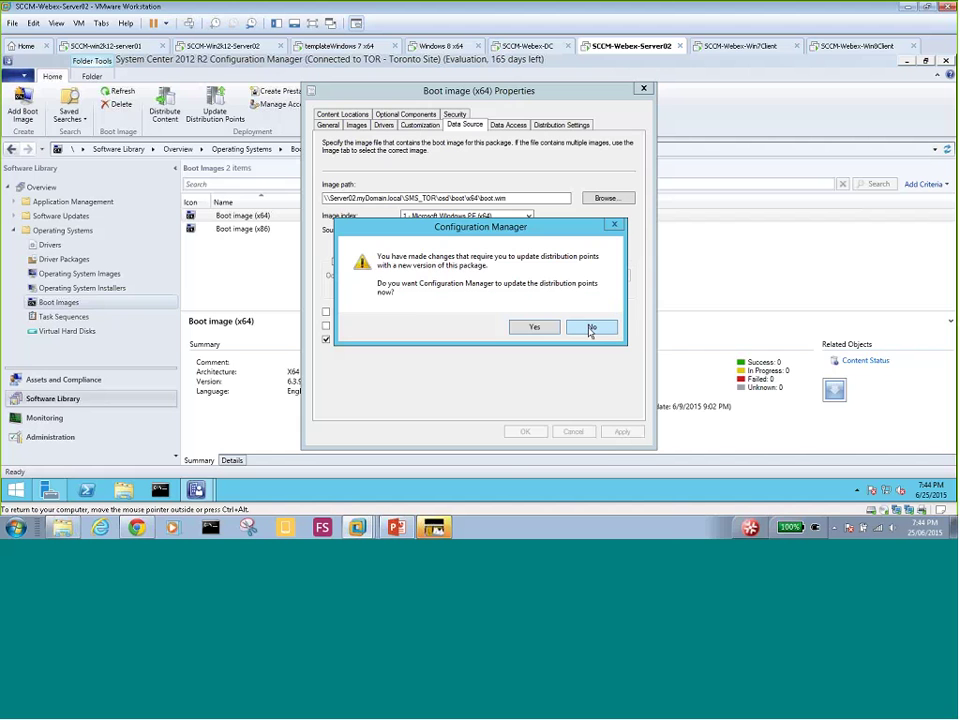
{"action": "left_click", "coordinate": [592, 329]}
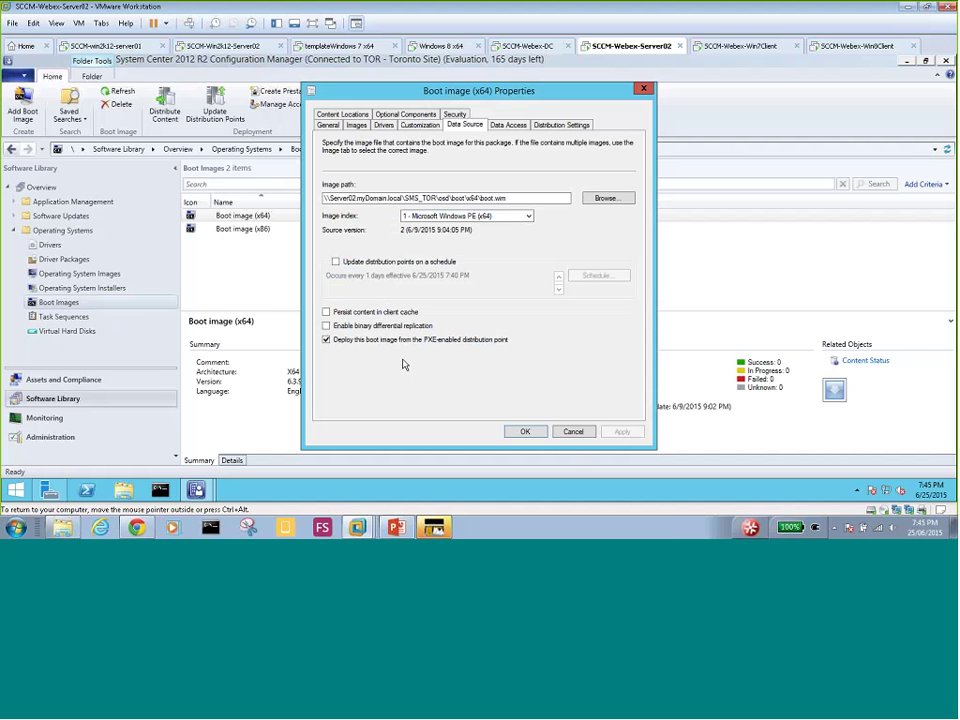
{"action": "left_click", "coordinate": [525, 432]}
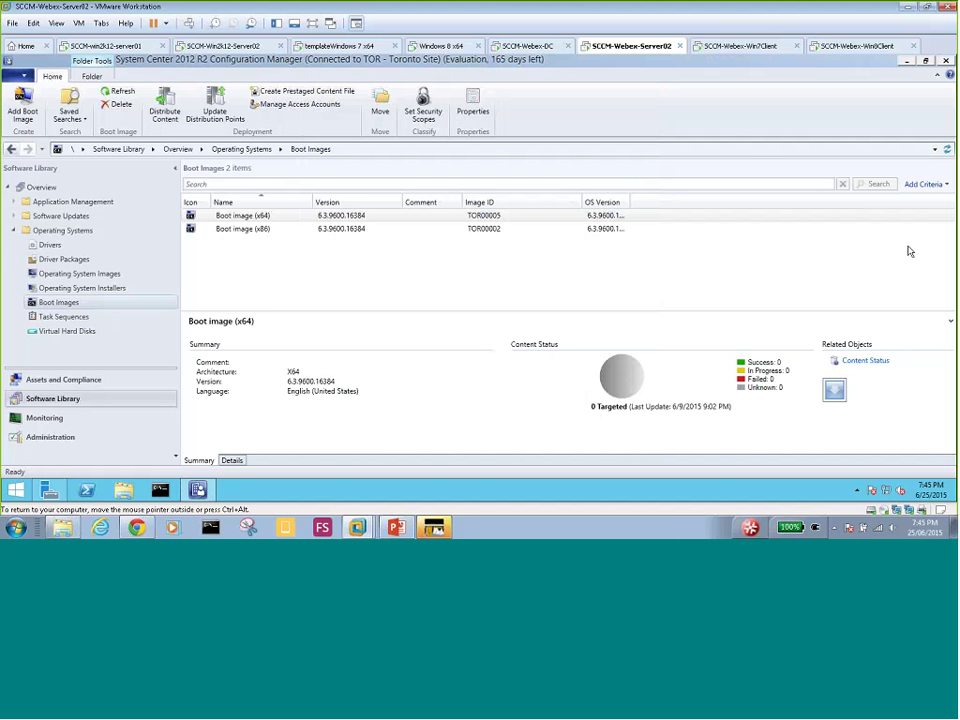
{"action": "key", "text": "ctrl+alt"}
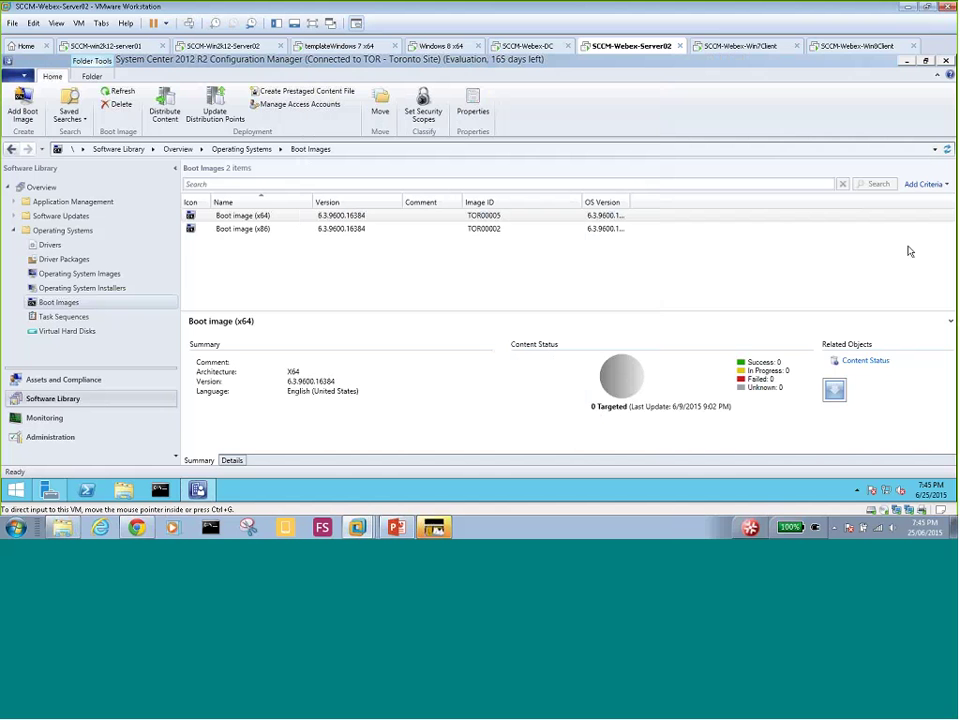
{"action": "key", "text": "ctrl+g"}
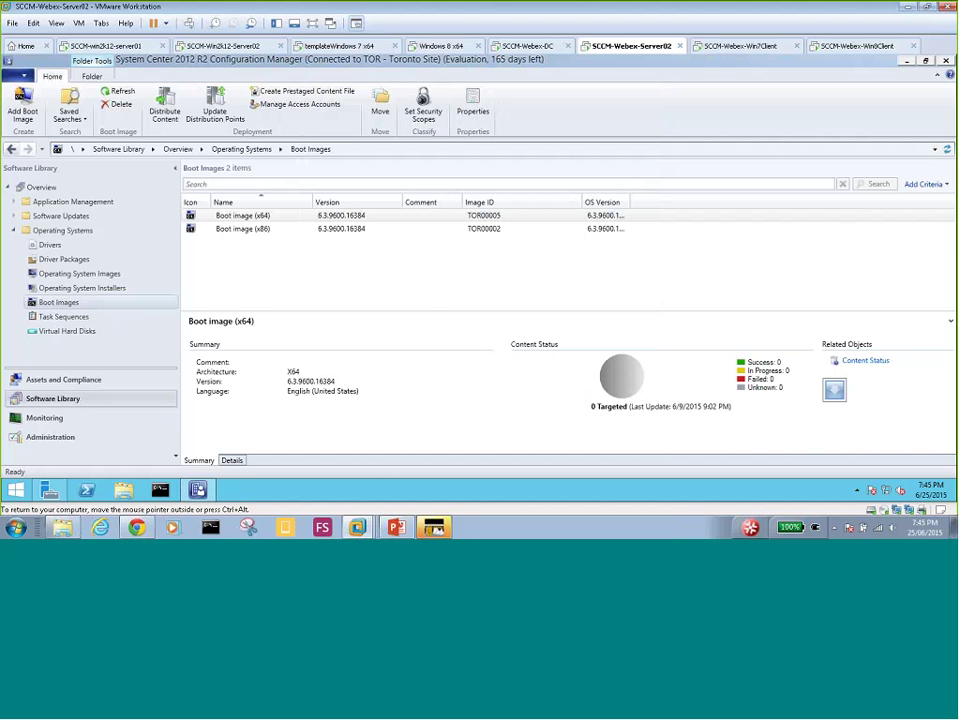
- Enable command support on Boot image (x86), apply without updating distribution points, and close
{"action": "left_click", "coordinate": [251, 228]}
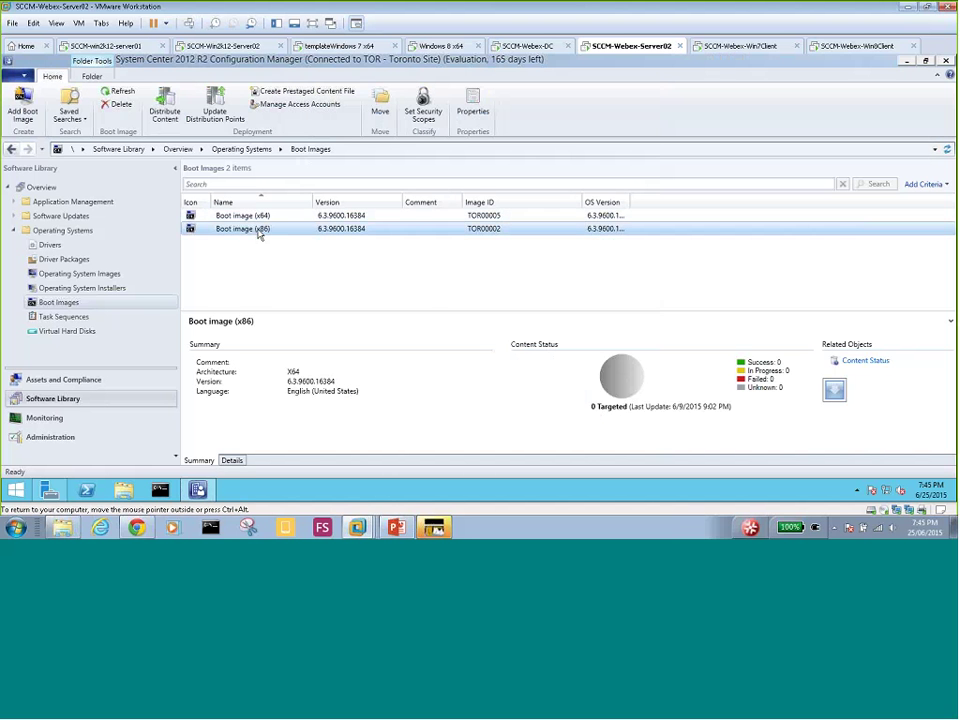
{"action": "right_click", "coordinate": [258, 232]}
{"action": "left_click", "coordinate": [318, 365]}
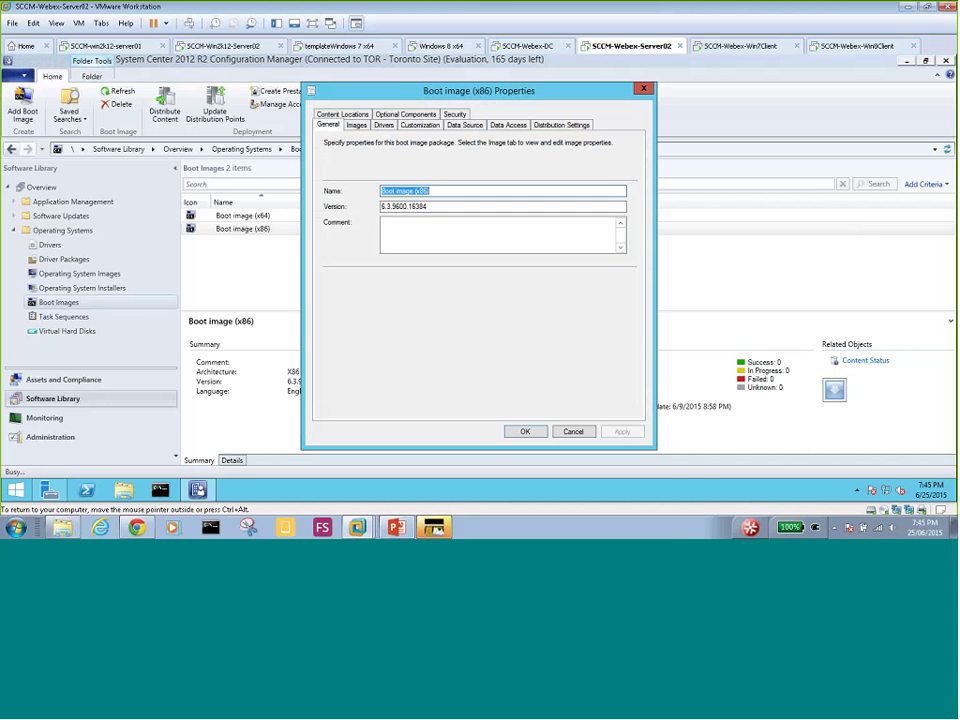
{"action": "left_click", "coordinate": [419, 127]}
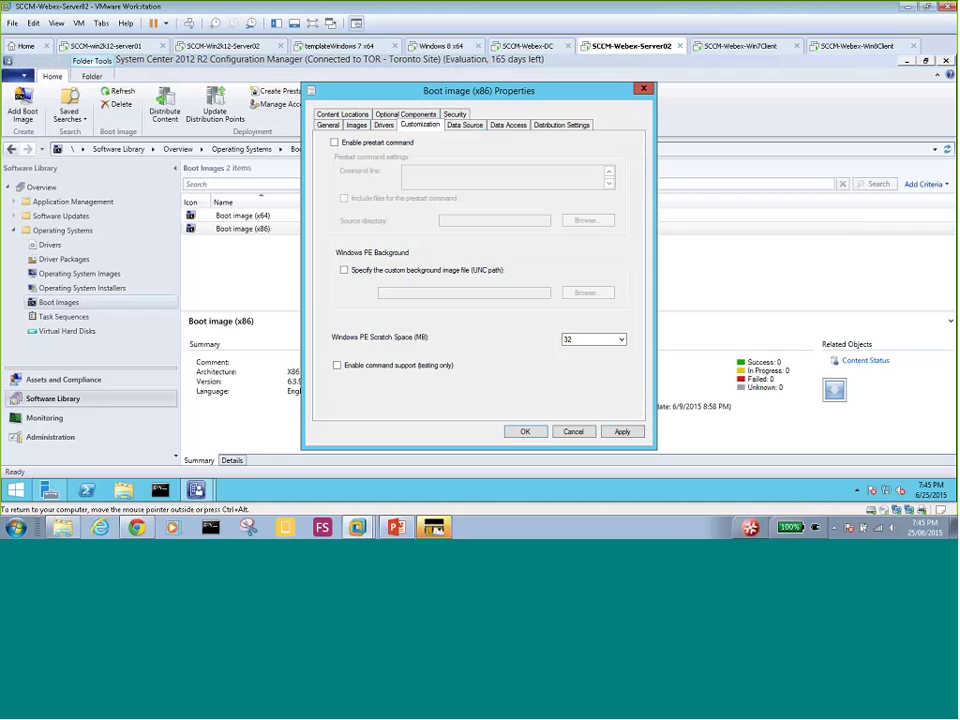
{"action": "left_click", "coordinate": [337, 365]}
{"action": "left_click", "coordinate": [622, 431]}
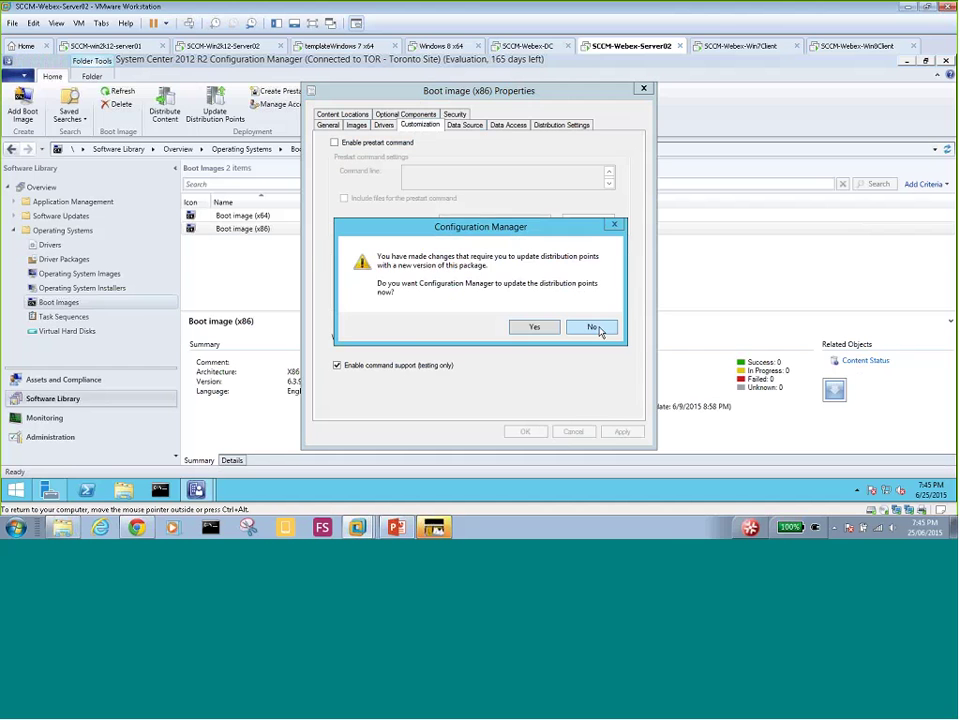
{"action": "left_click", "coordinate": [593, 327]}
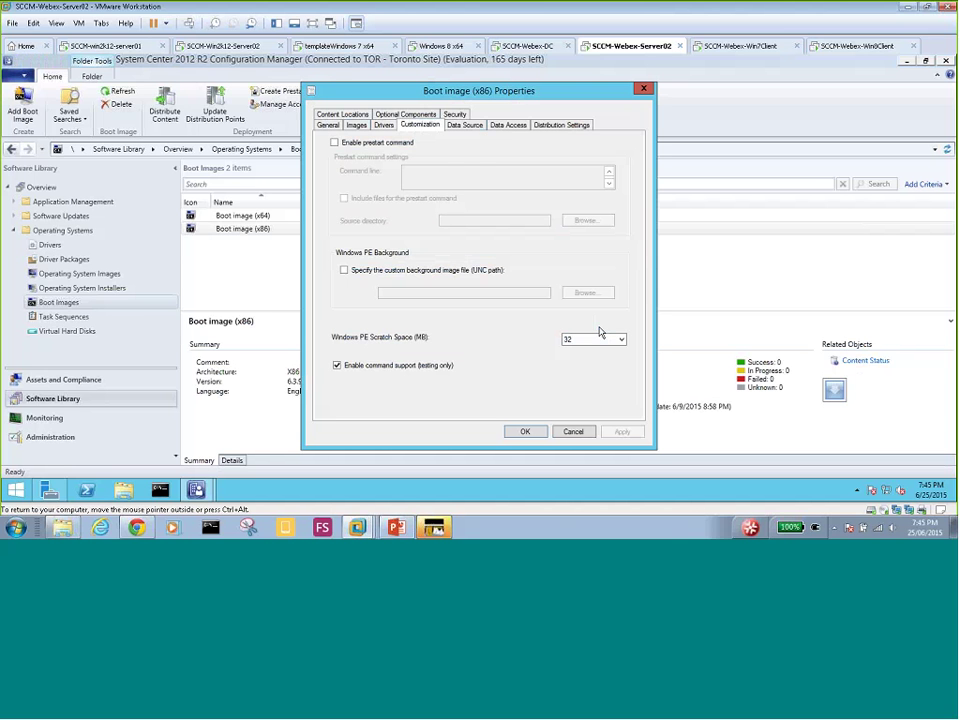
{"action": "left_click", "coordinate": [463, 126]}
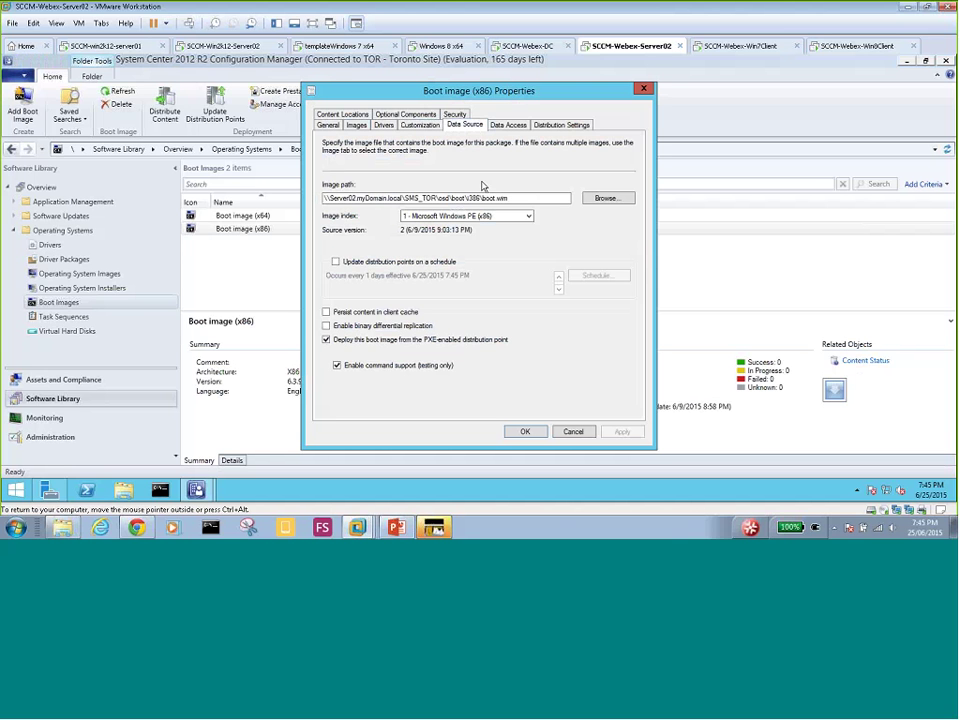
{"action": "left_click", "coordinate": [524, 432]}
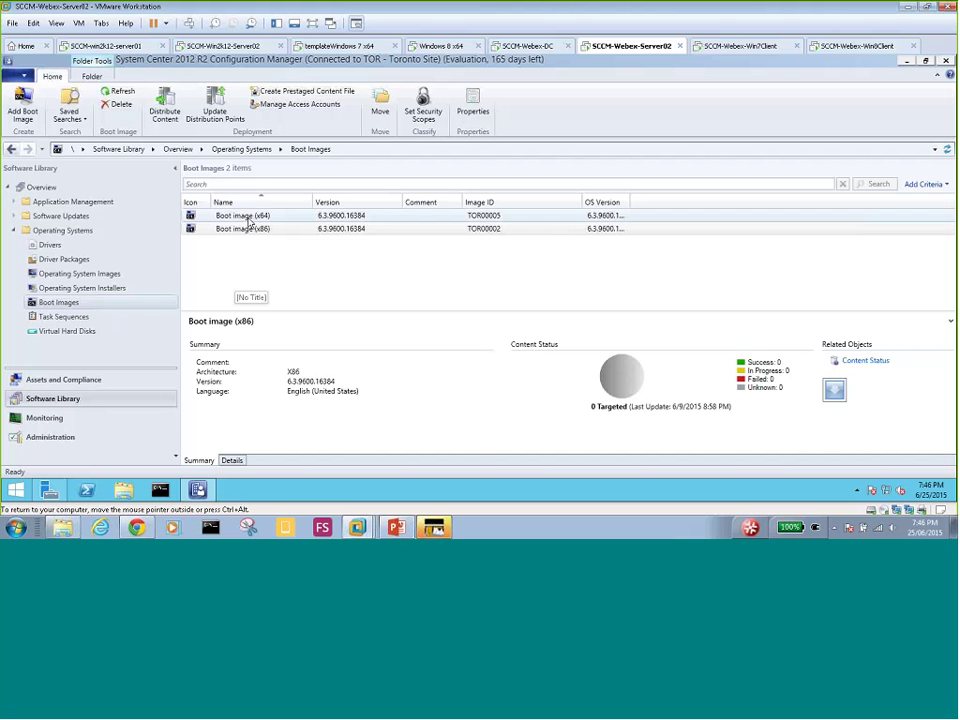
- Distribute Boot image (x64) content to the SERVER02.MYDOMAIN.LOCAL distribution point
{"action": "right_click", "coordinate": [248, 217]}
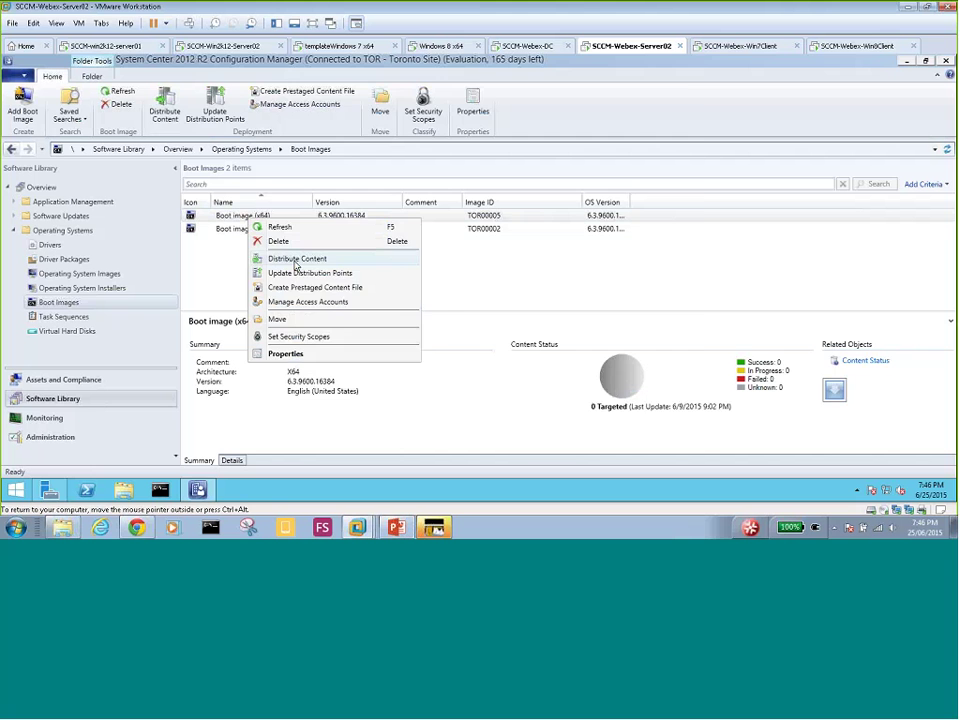
{"action": "left_click", "coordinate": [296, 263]}
{"action": "key", "text": "Return"}
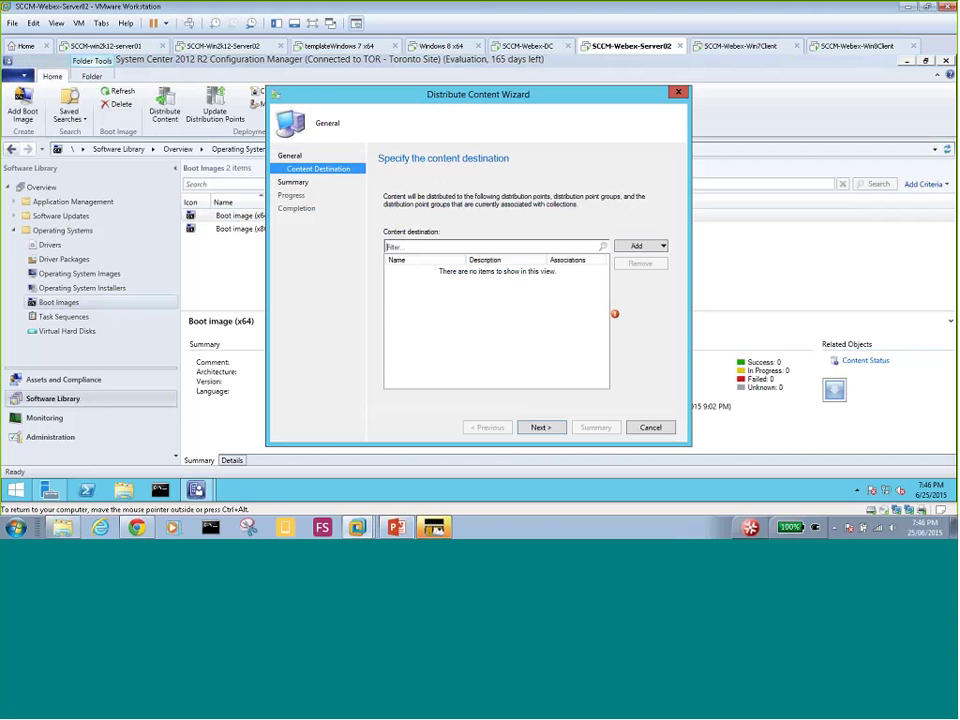
{"action": "left_click", "coordinate": [661, 247]}
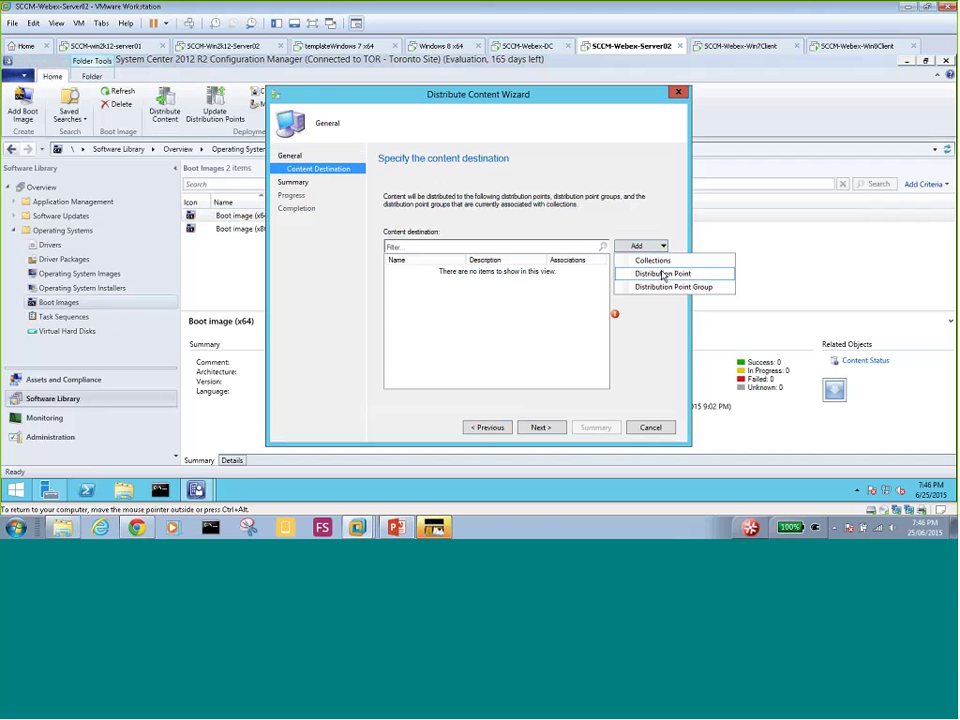
{"action": "left_click", "coordinate": [662, 273]}
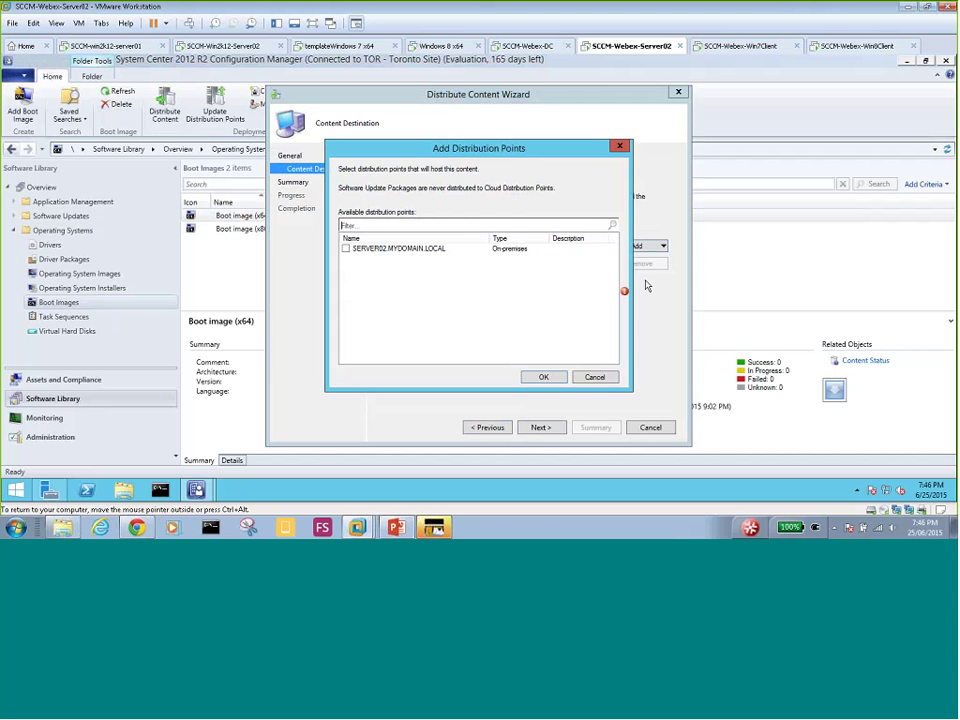
{"action": "left_click", "coordinate": [344, 249]}
{"action": "left_click", "coordinate": [345, 249]}
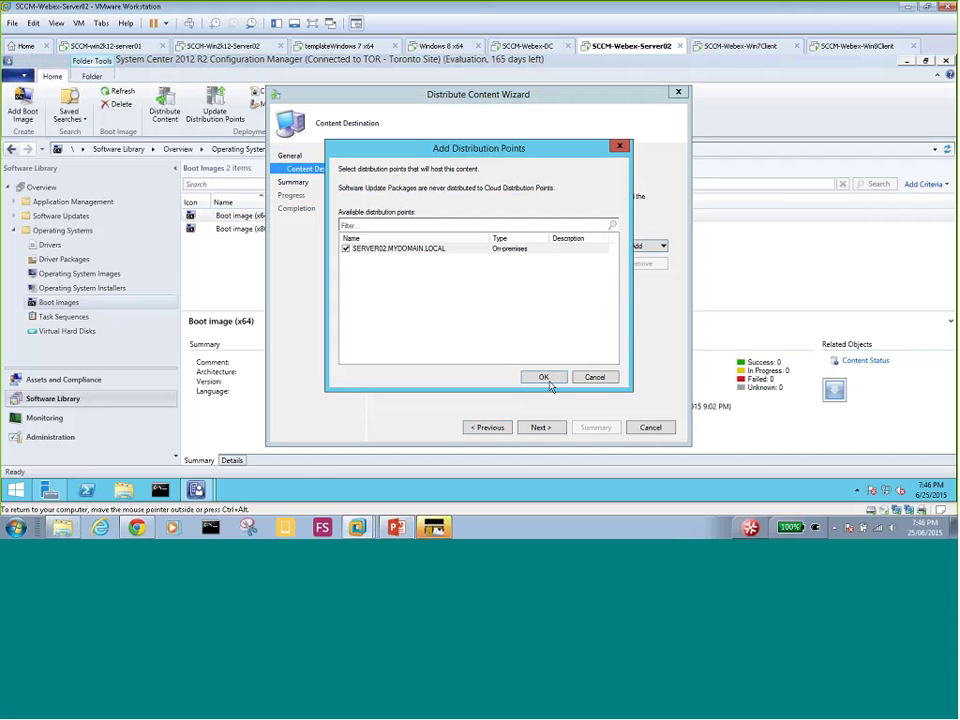
{"action": "left_click", "coordinate": [545, 379]}
{"action": "left_click", "coordinate": [540, 427]}
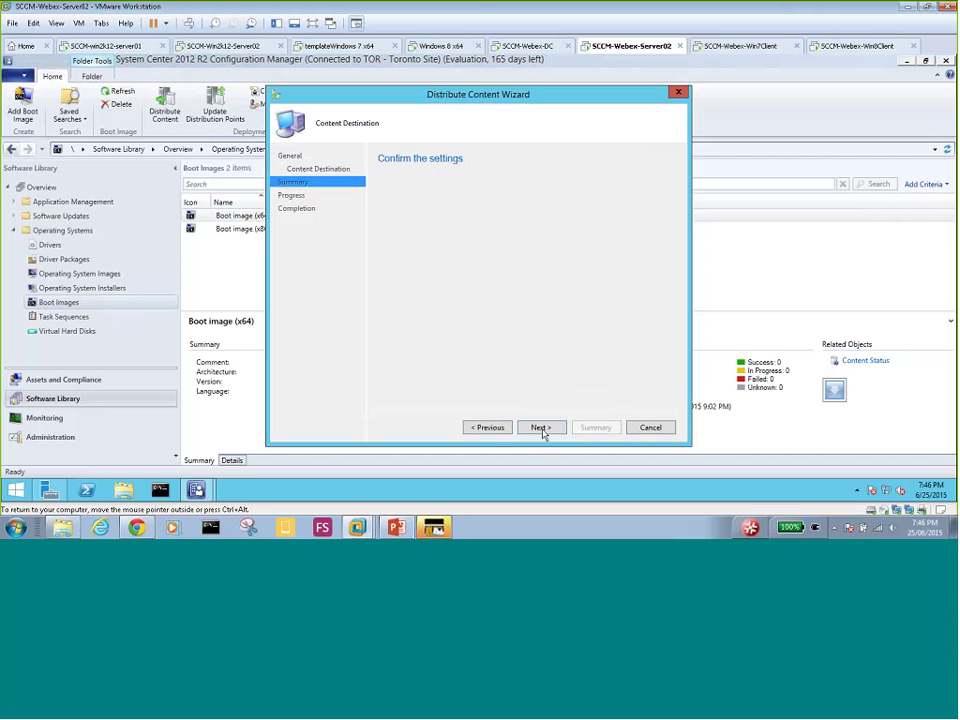
{"action": "left_click", "coordinate": [540, 427]}
{"action": "left_click", "coordinate": [648, 428]}
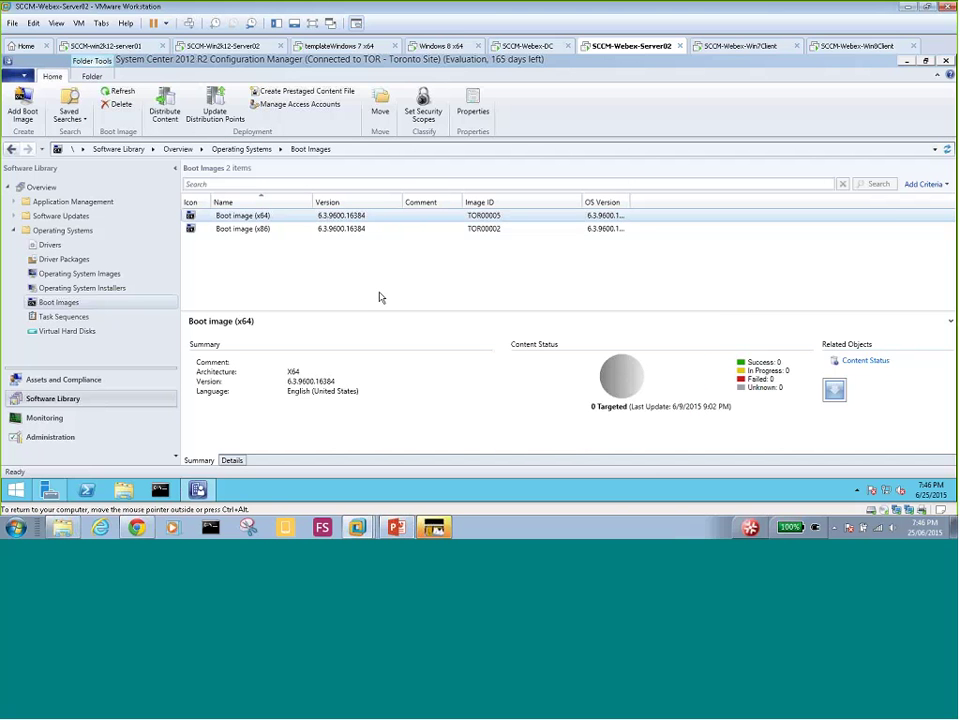
- Send Boot image (x86) content to SERVER02.MYDOMAIN.LOCAL through the Distribute Content wizard
{"action": "right_click", "coordinate": [244, 230]}
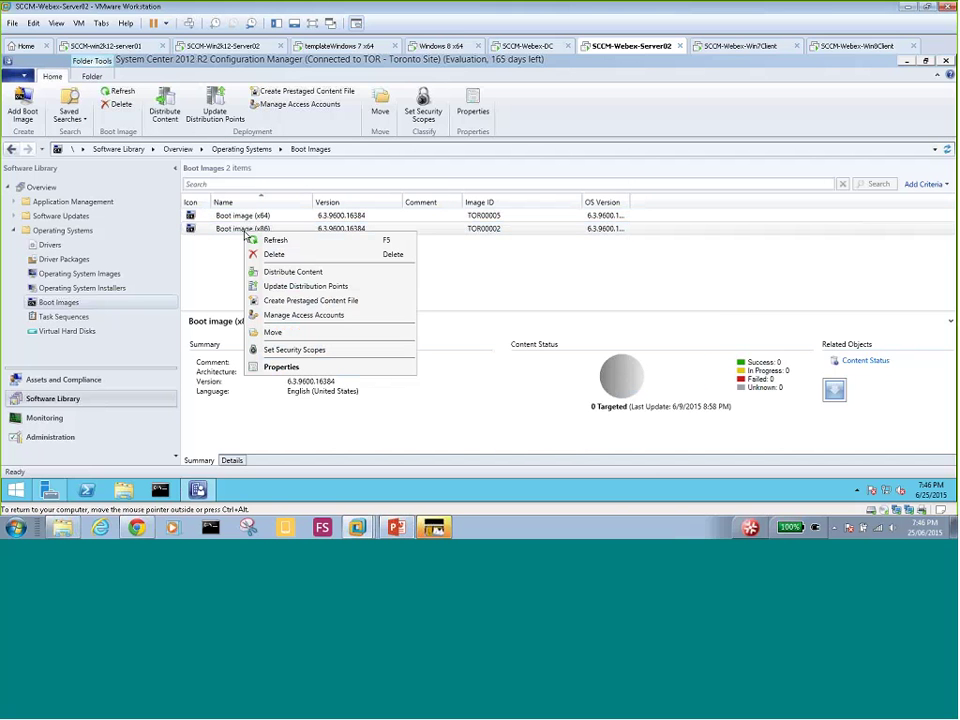
{"action": "left_click", "coordinate": [282, 272]}
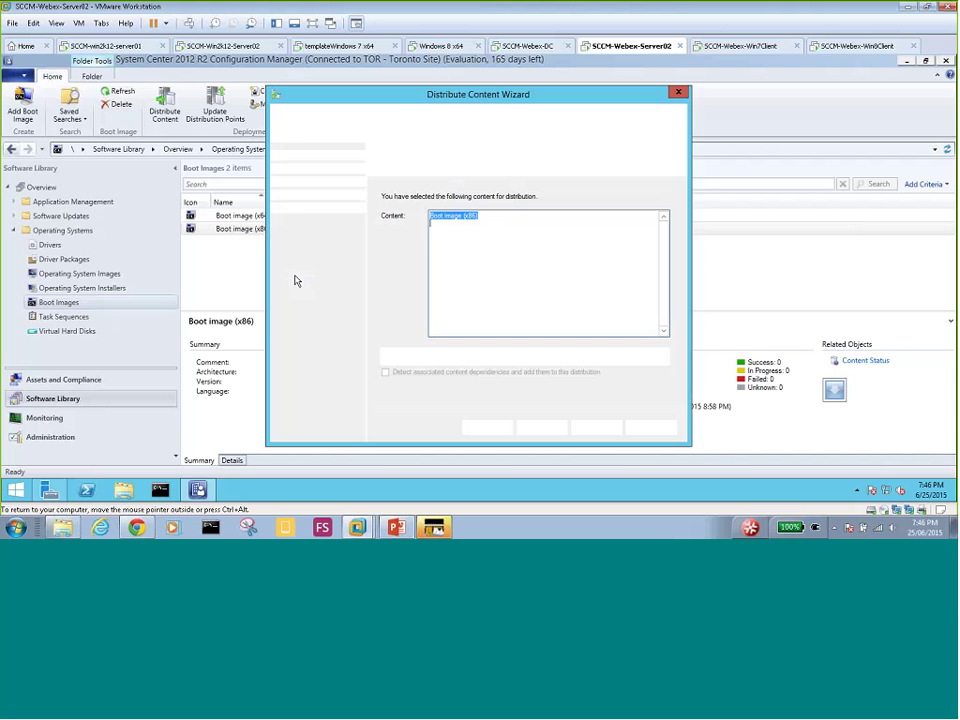
{"action": "left_click", "coordinate": [541, 427]}
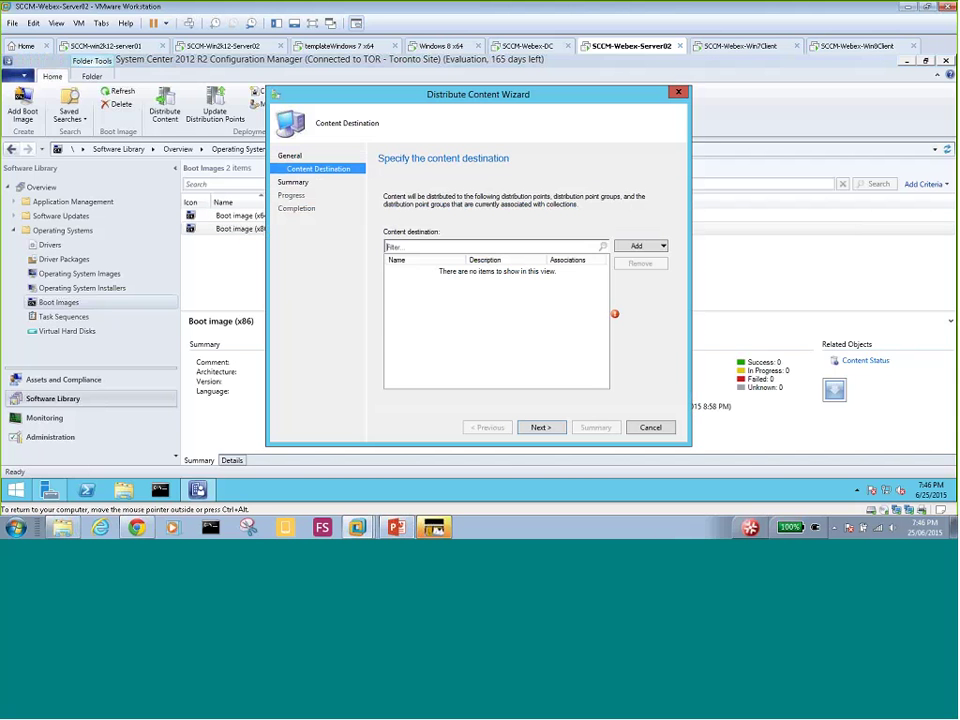
{"action": "left_click", "coordinate": [662, 247]}
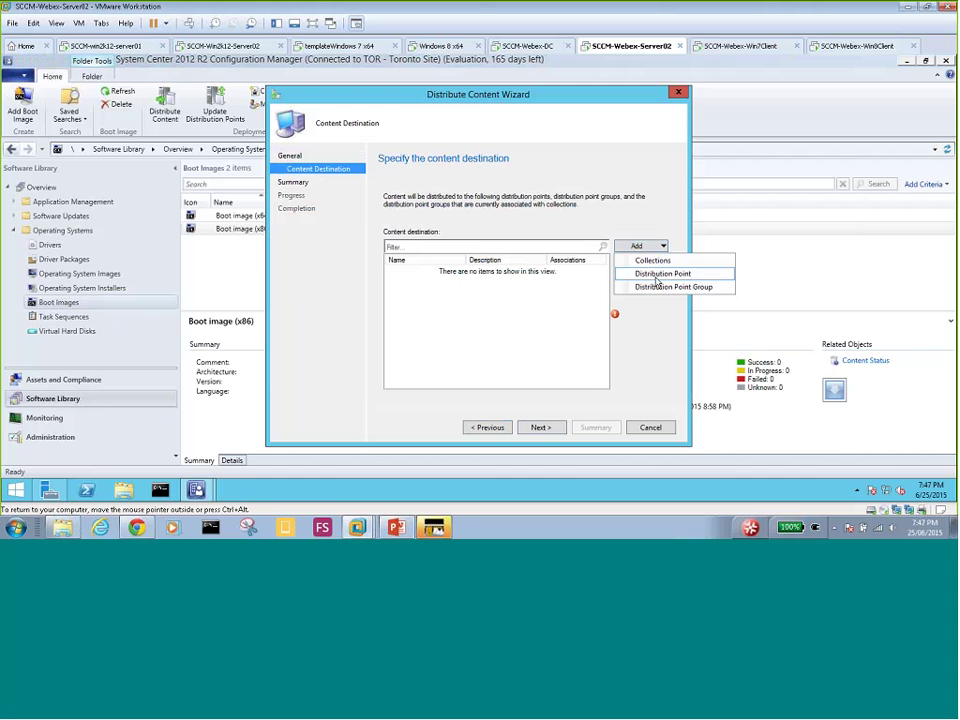
{"action": "left_click", "coordinate": [660, 274]}
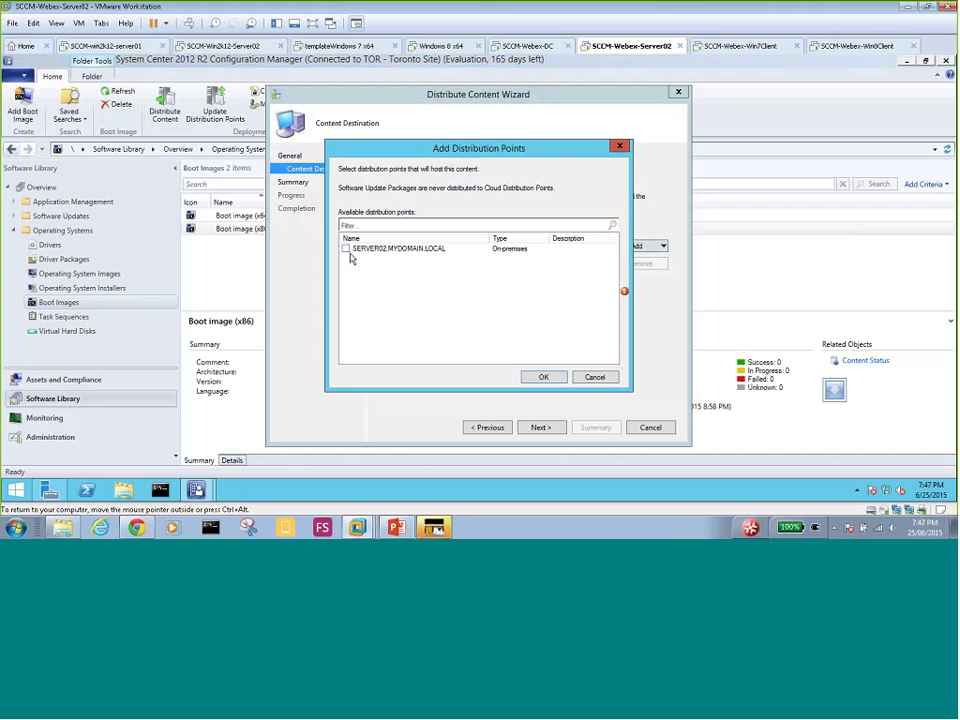
{"action": "left_click", "coordinate": [346, 249]}
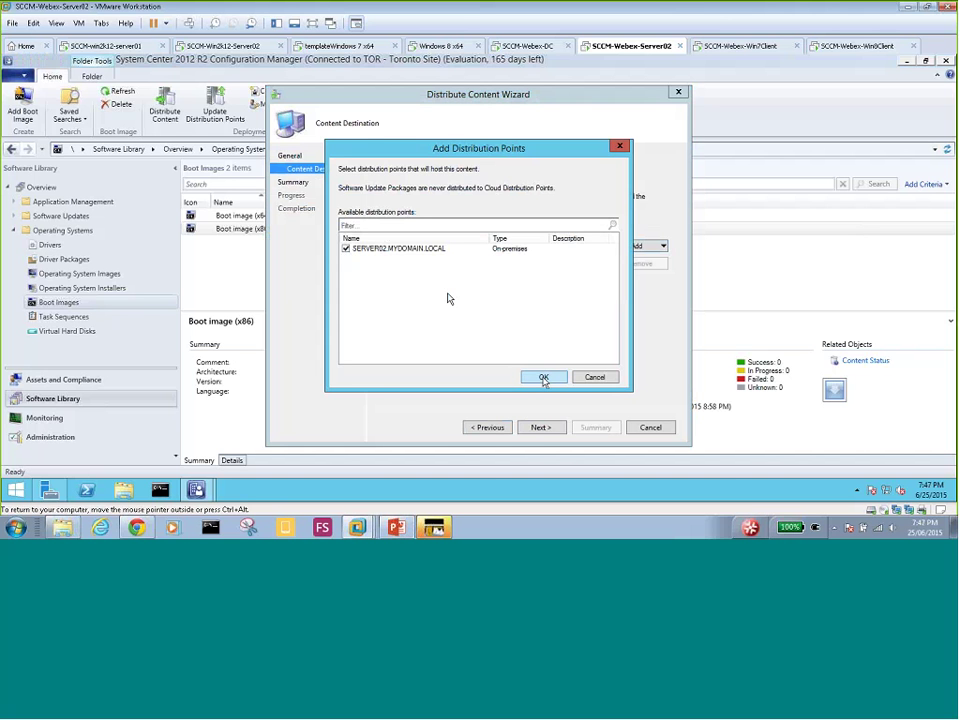
{"action": "left_click", "coordinate": [543, 378]}
{"action": "left_click", "coordinate": [540, 427]}
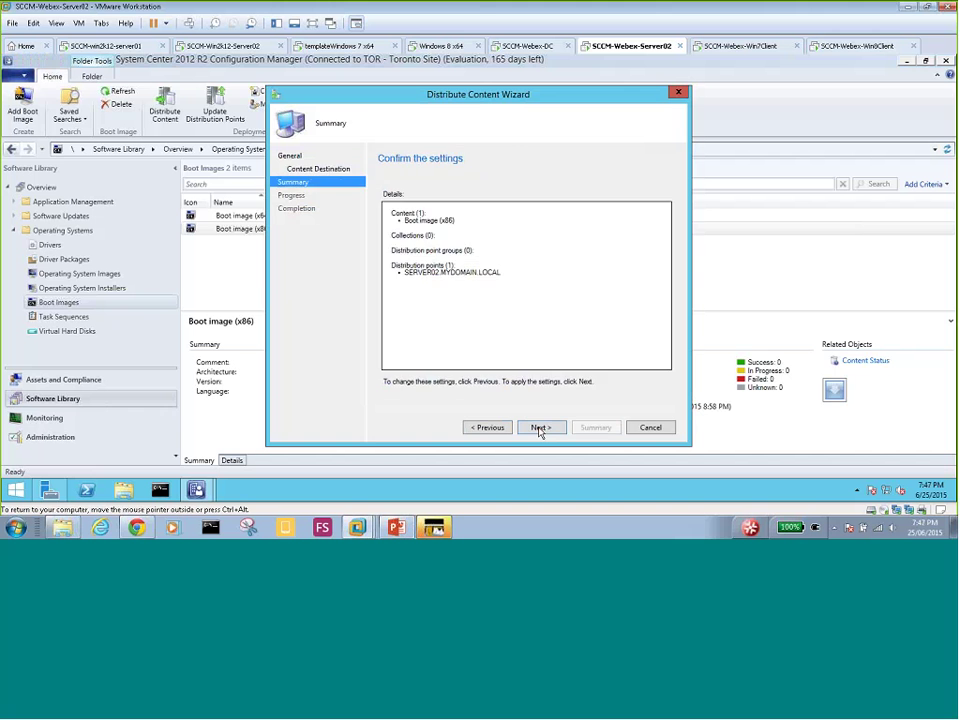
{"action": "left_click", "coordinate": [540, 427]}
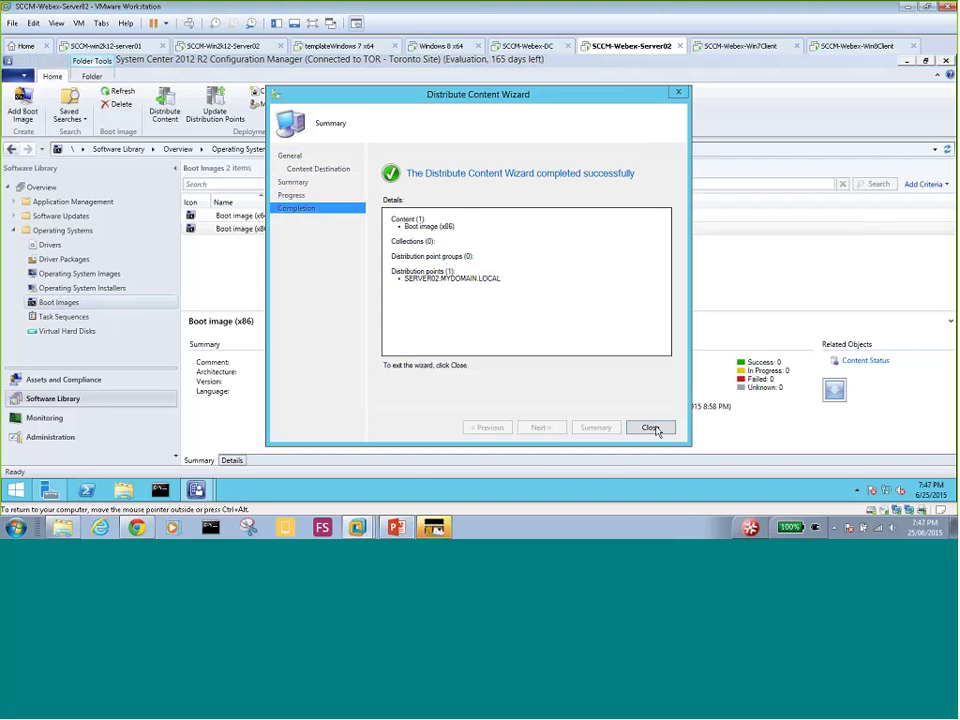
{"action": "left_click", "coordinate": [650, 427]}
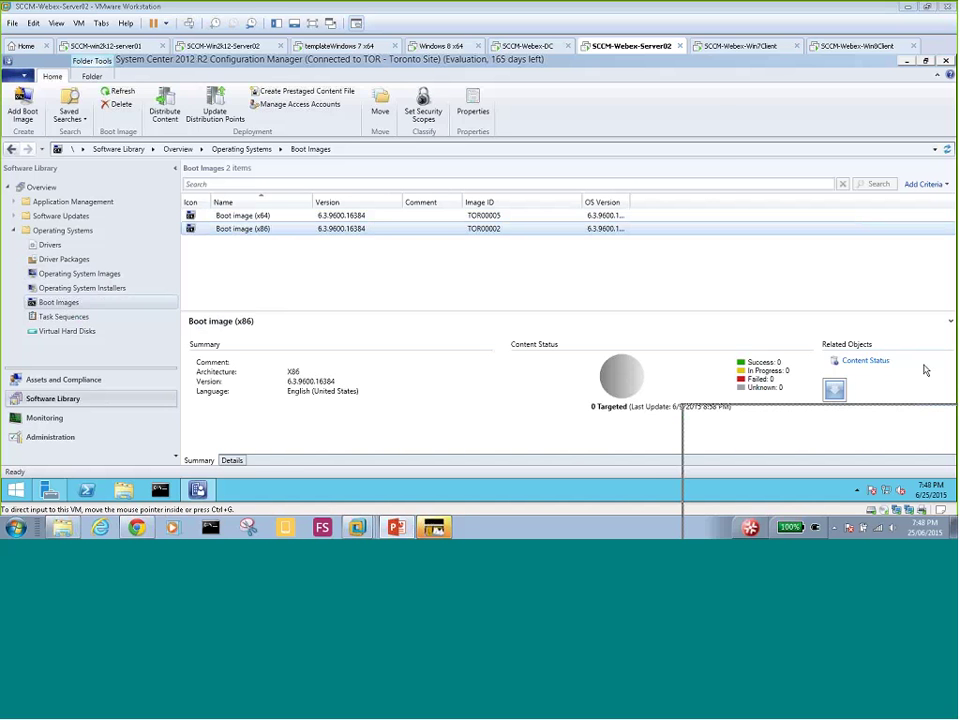
- Drag the PowerPoint course slides window up over the Configuration Manager console
{"action": "left_click_drag", "start_coordinate": [906, 421], "coordinate": [451, 123]}
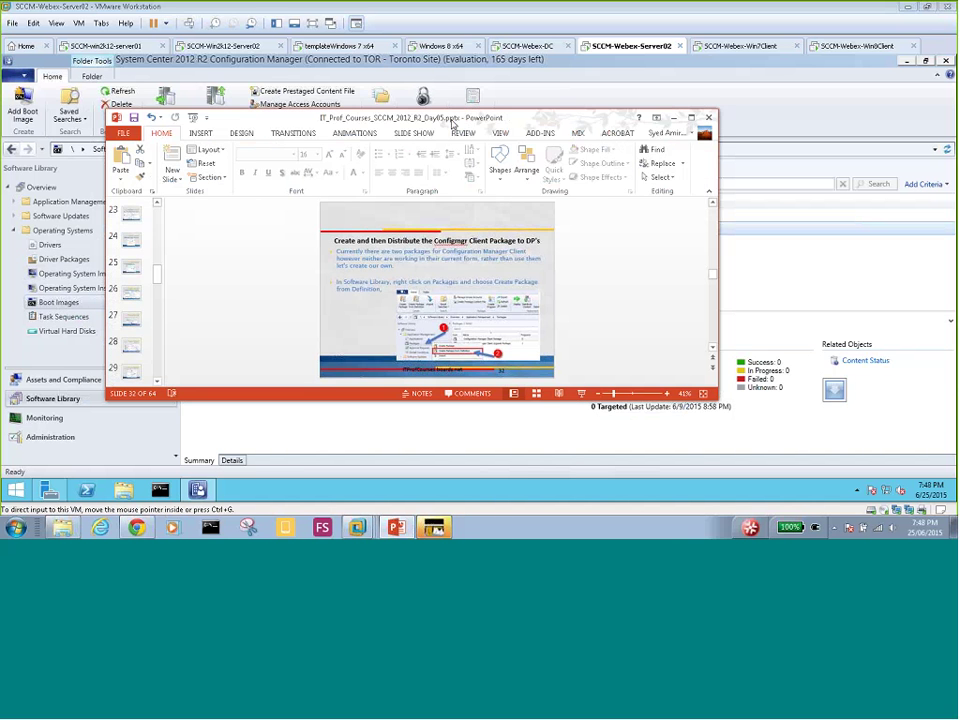
- Maximize the slides to read slide 32, then switch back to the Configuration Manager console
{"action": "double_click", "coordinate": [451, 123]}
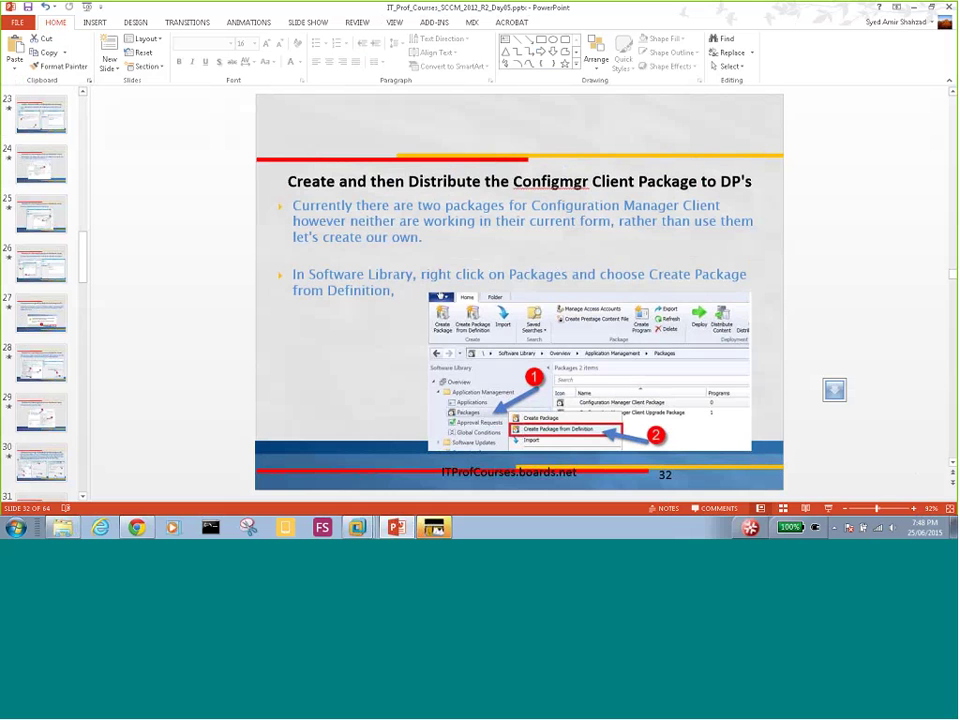
{"action": "key", "text": "alt+Tab"}
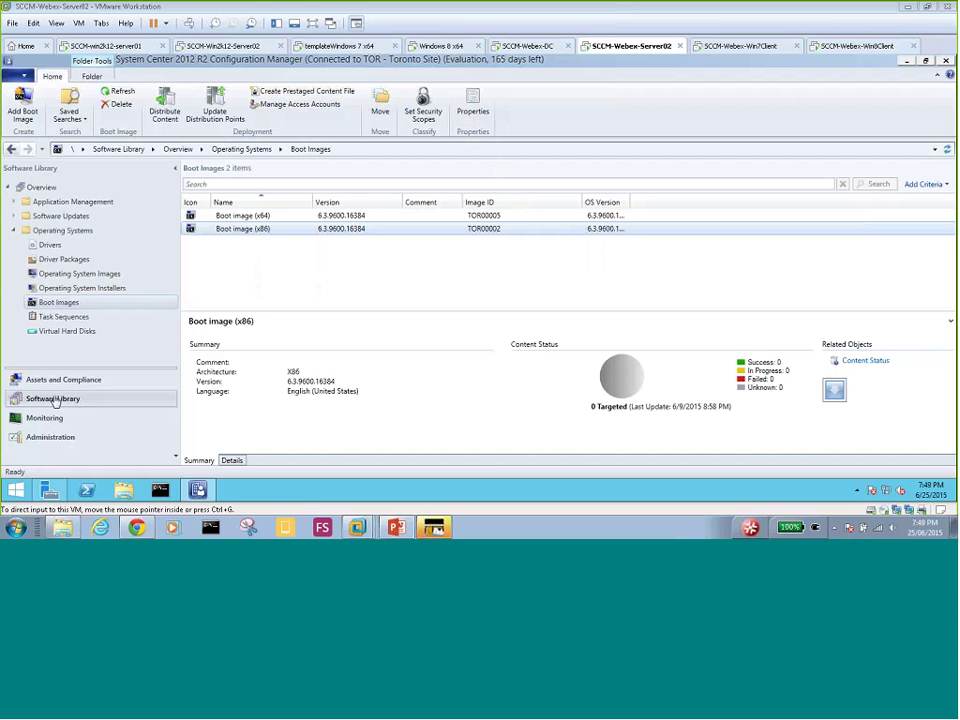
- Show Packages under Application Management, auto-size the Manufacturer column, and right-click Packages
{"action": "left_click", "coordinate": [14, 217]}
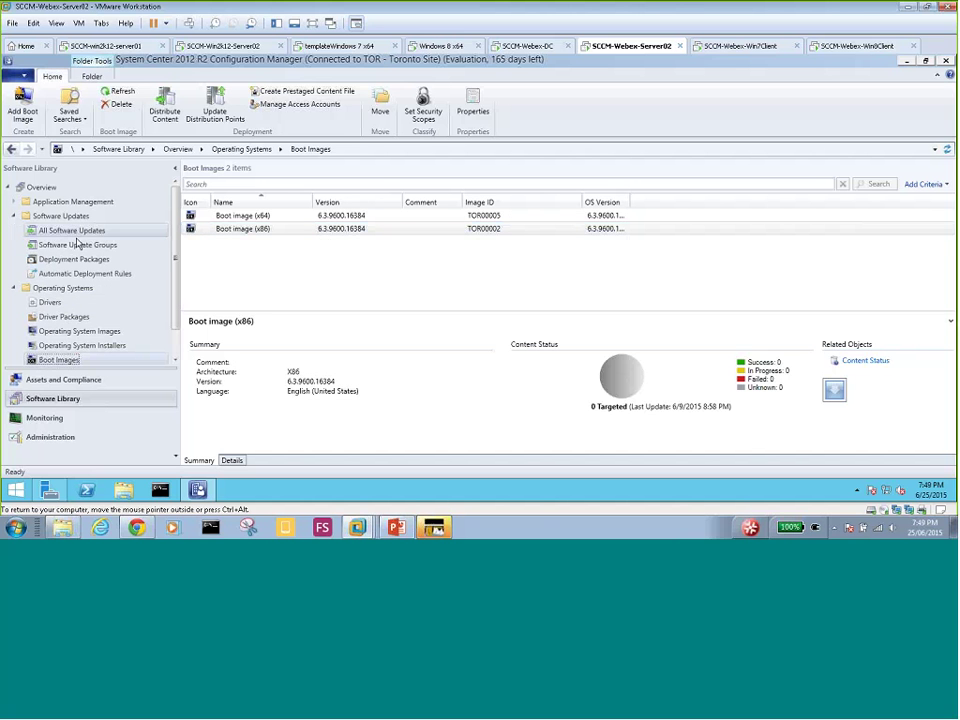
{"action": "left_click", "coordinate": [14, 202]}
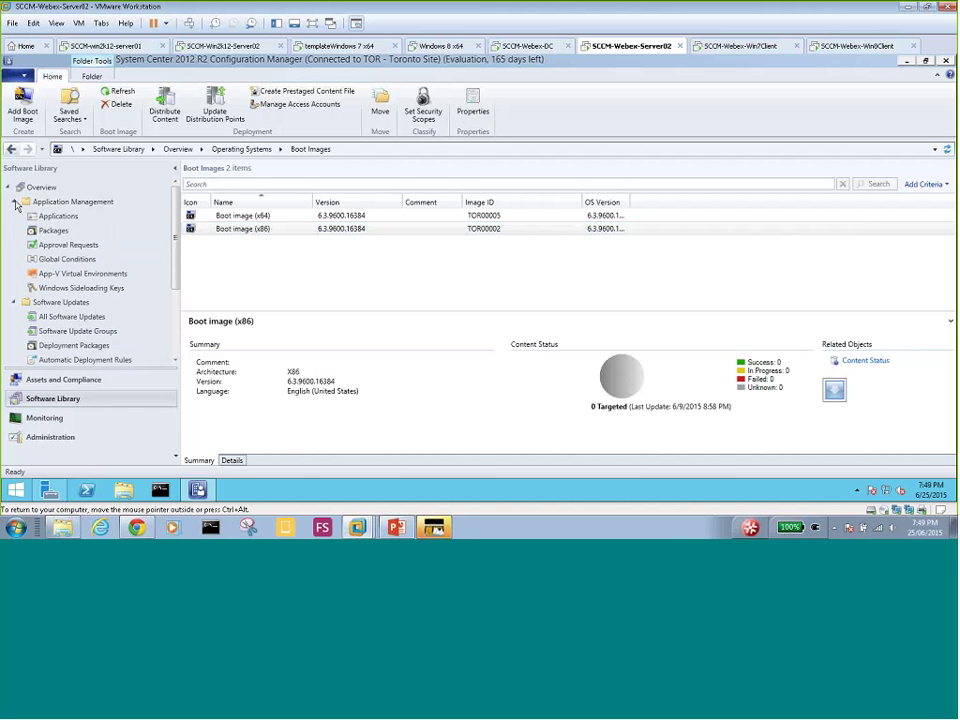
{"action": "left_click", "coordinate": [55, 231]}
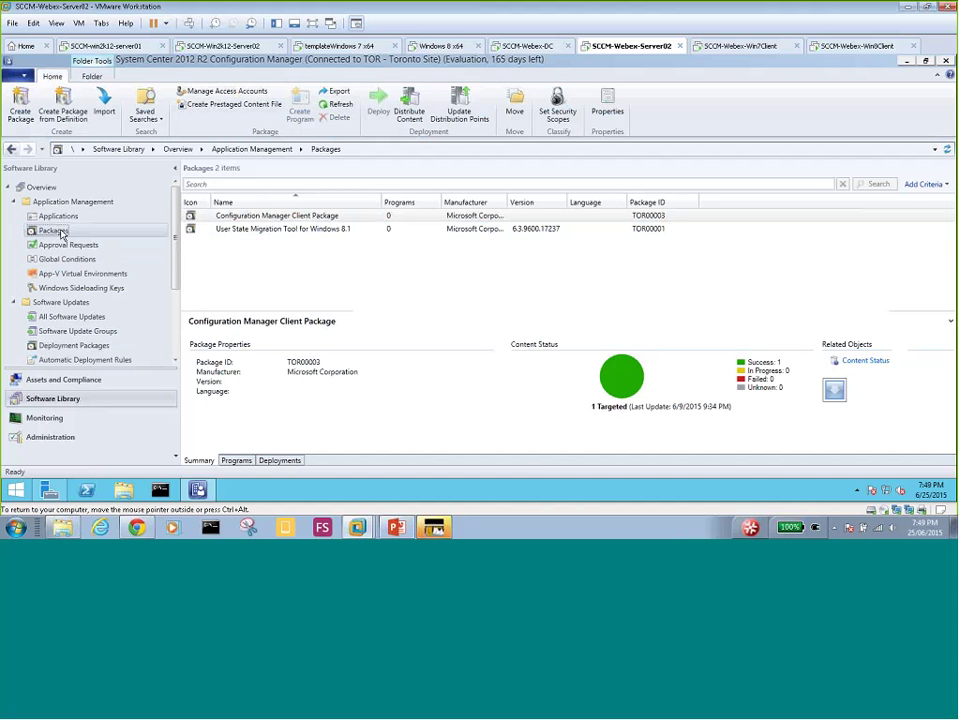
{"action": "left_click", "coordinate": [322, 216]}
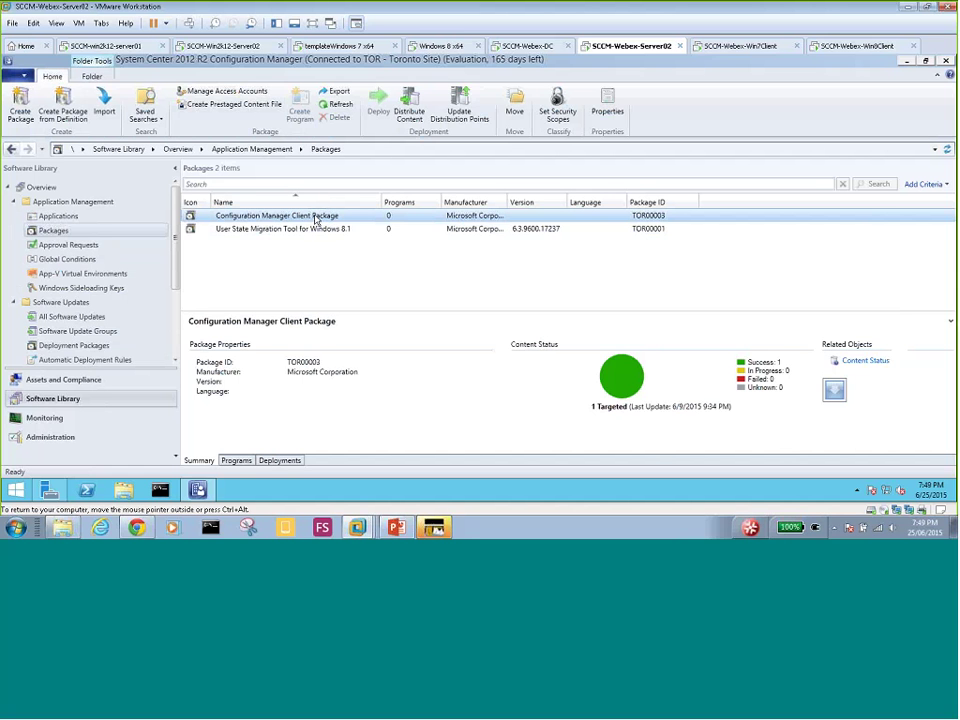
{"action": "double_click", "coordinate": [508, 201]}
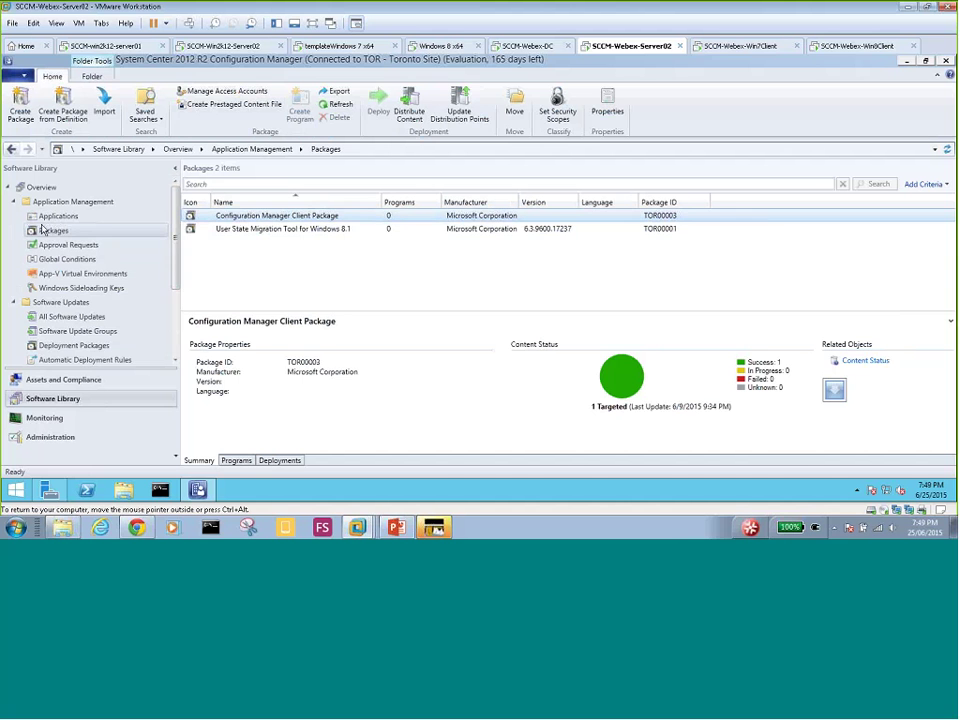
{"action": "right_click", "coordinate": [58, 230]}
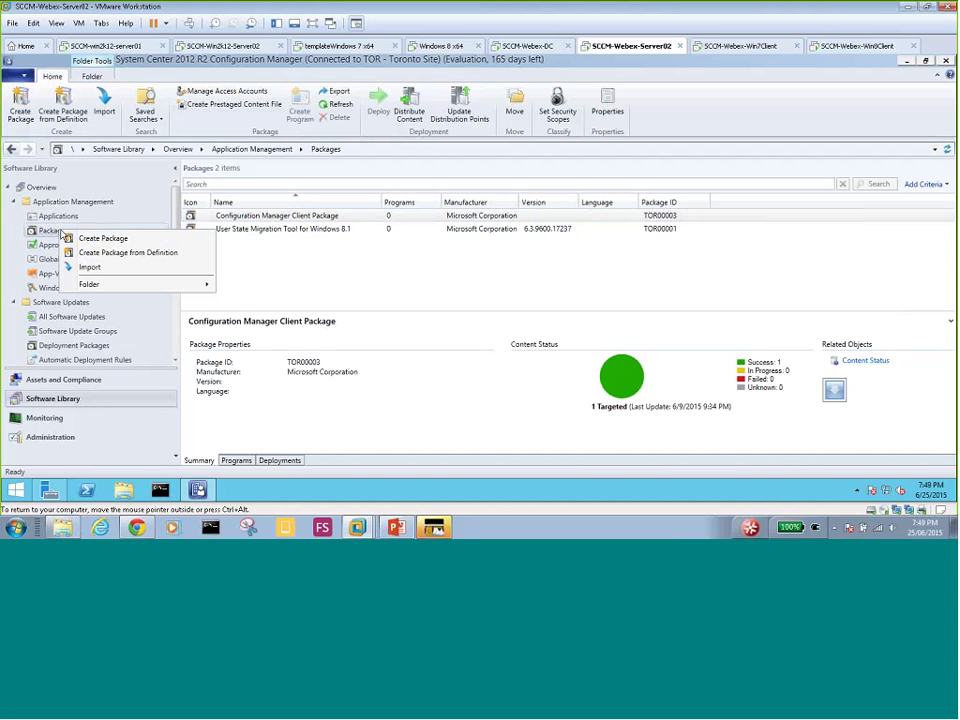
- Create a package from definition with publisher Microsoft and the Configuration Manager Client Upgrade definition
{"action": "left_click", "coordinate": [154, 259]}
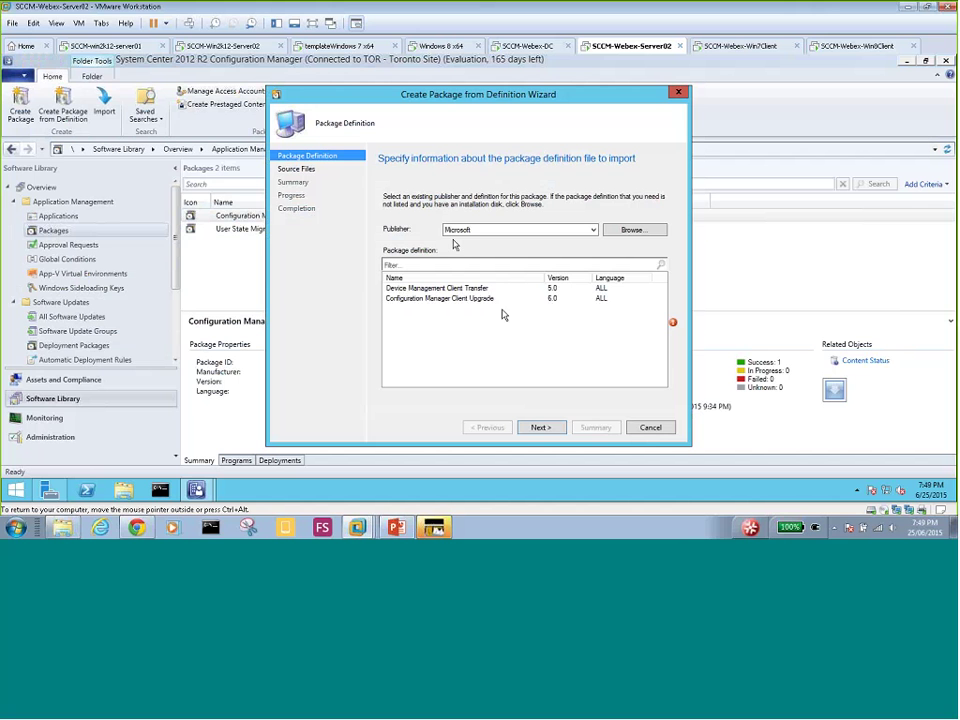
{"action": "left_click", "coordinate": [495, 297]}
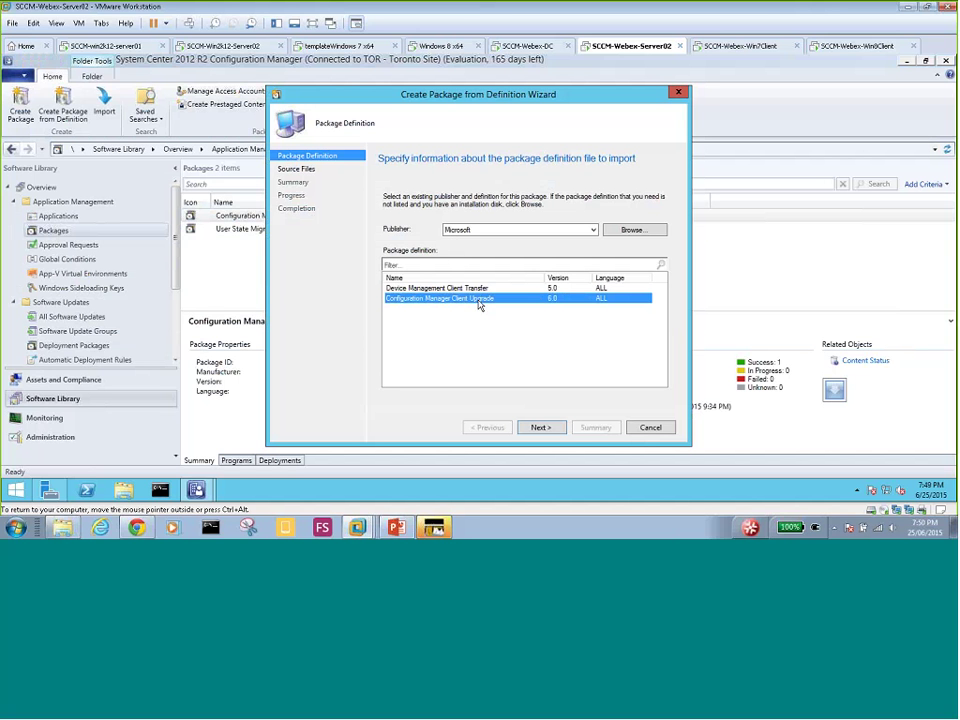
{"action": "left_click", "coordinate": [428, 288]}
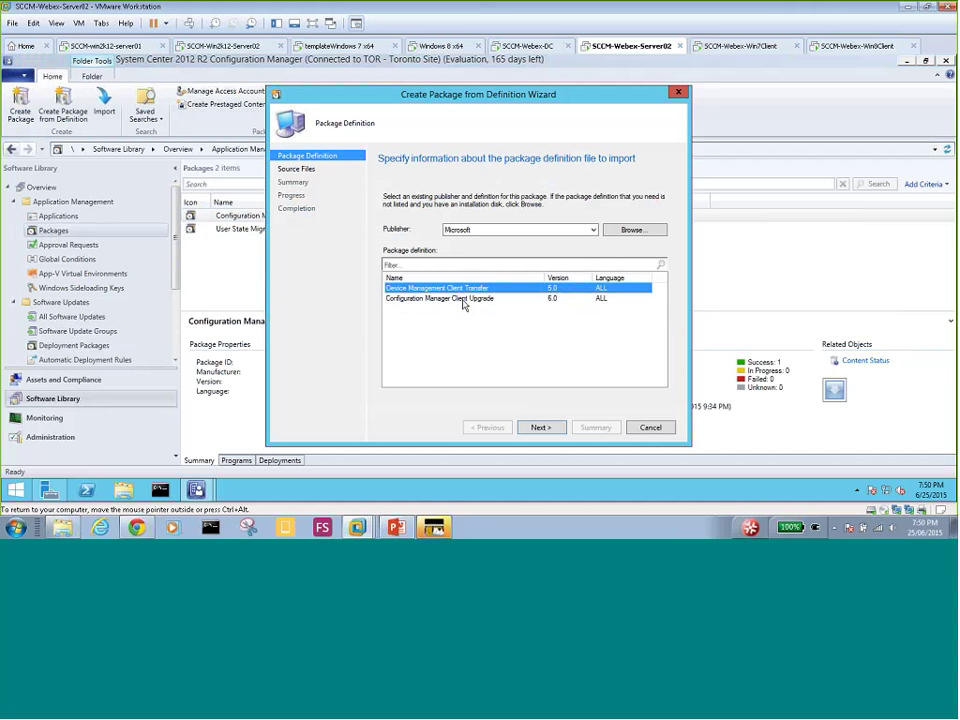
{"action": "left_click", "coordinate": [465, 299]}
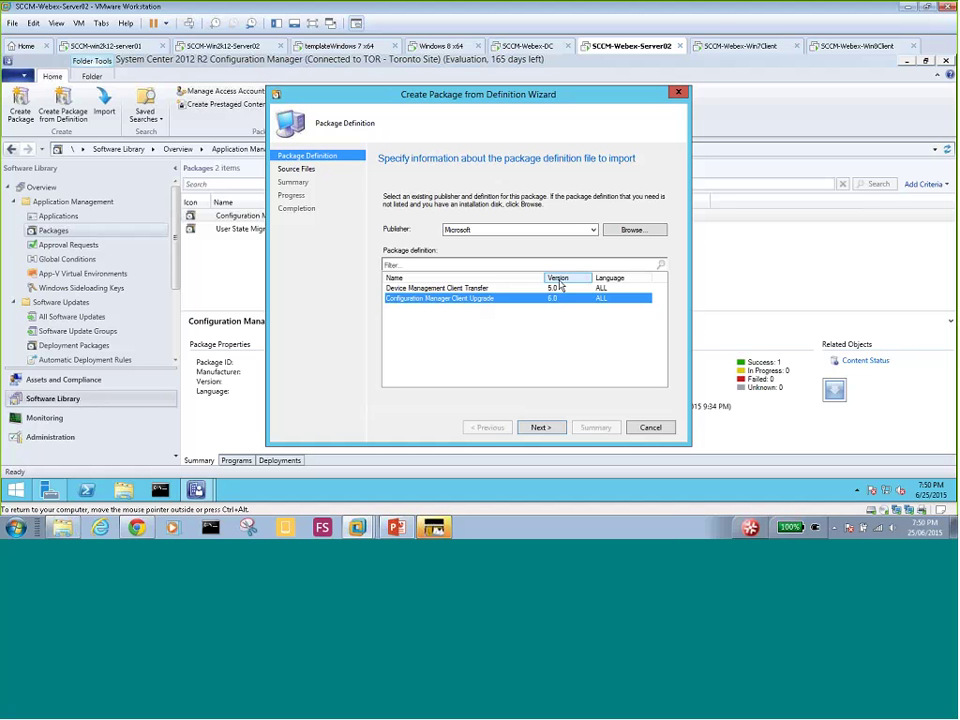
{"action": "left_click", "coordinate": [593, 230]}
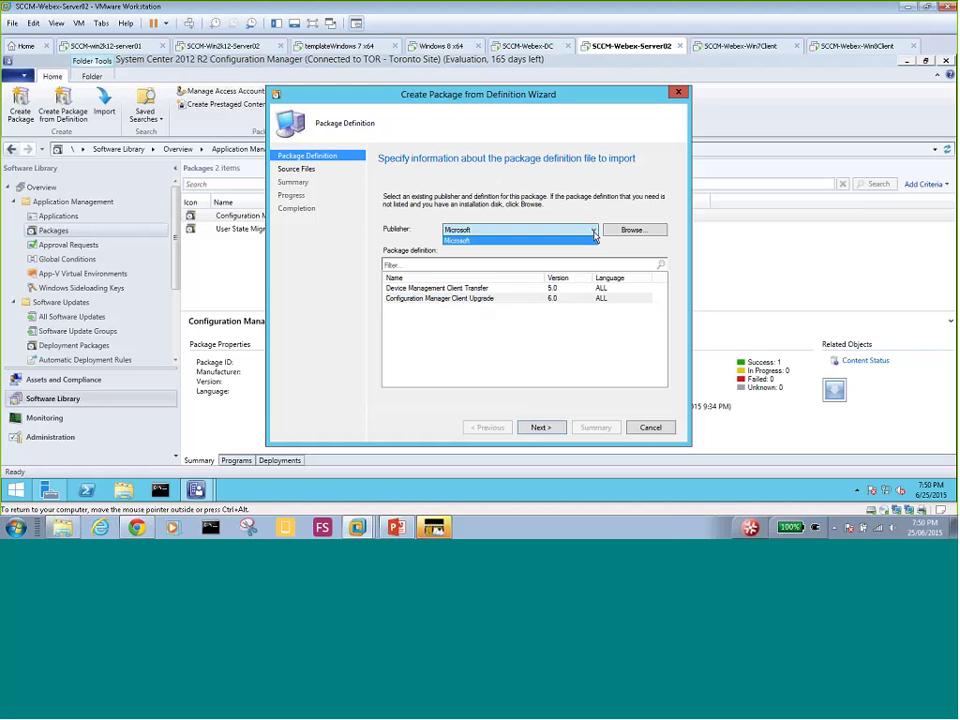
{"action": "left_click", "coordinate": [590, 240]}
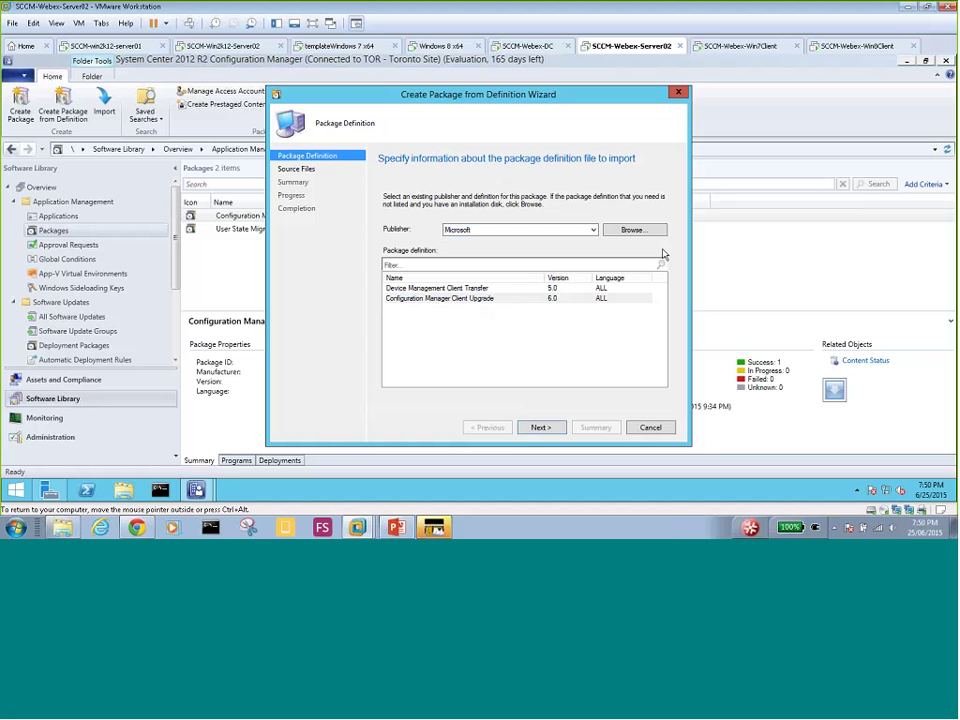
{"action": "left_click", "coordinate": [628, 231]}
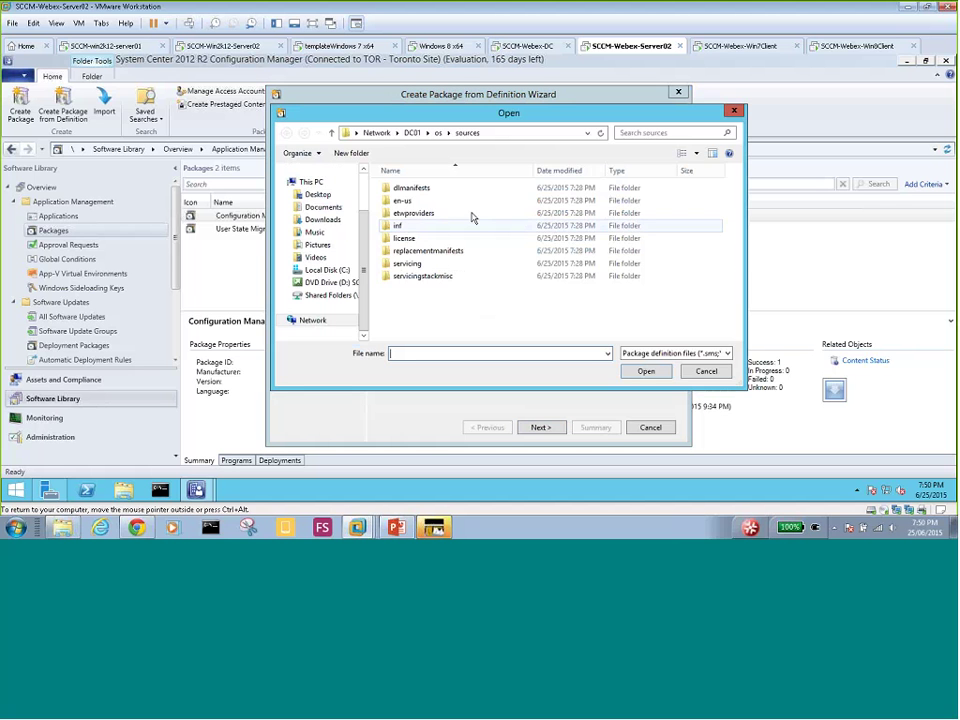
{"action": "left_click", "coordinate": [708, 372]}
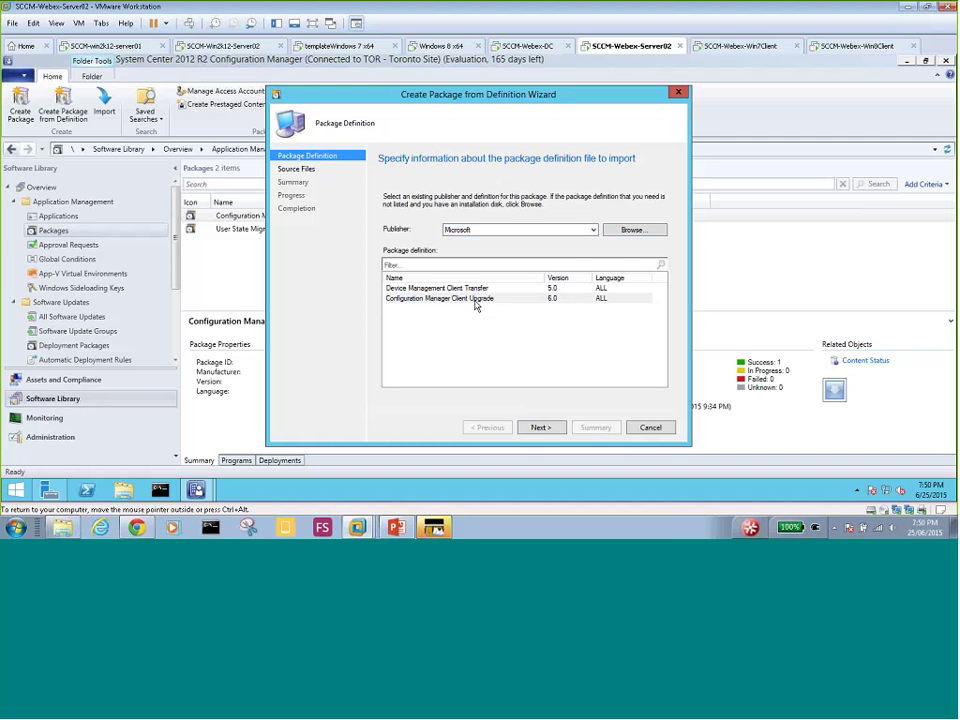
{"action": "left_click", "coordinate": [476, 301]}
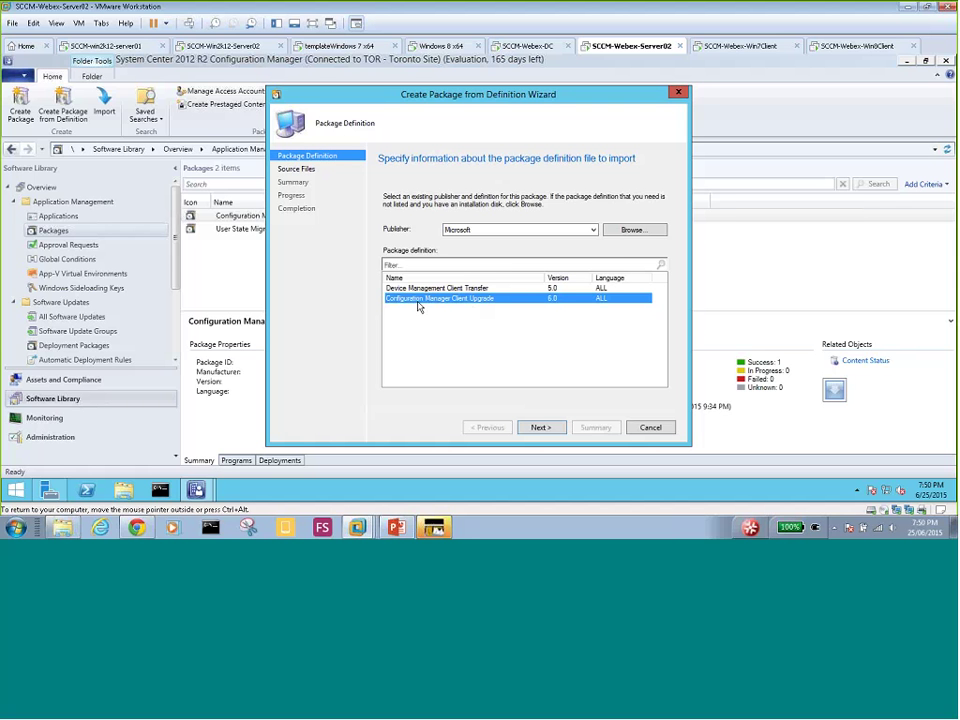
- Choose 'Always obtain source files from a source folder' and advance to the Source Folder page
{"action": "left_click", "coordinate": [543, 429]}
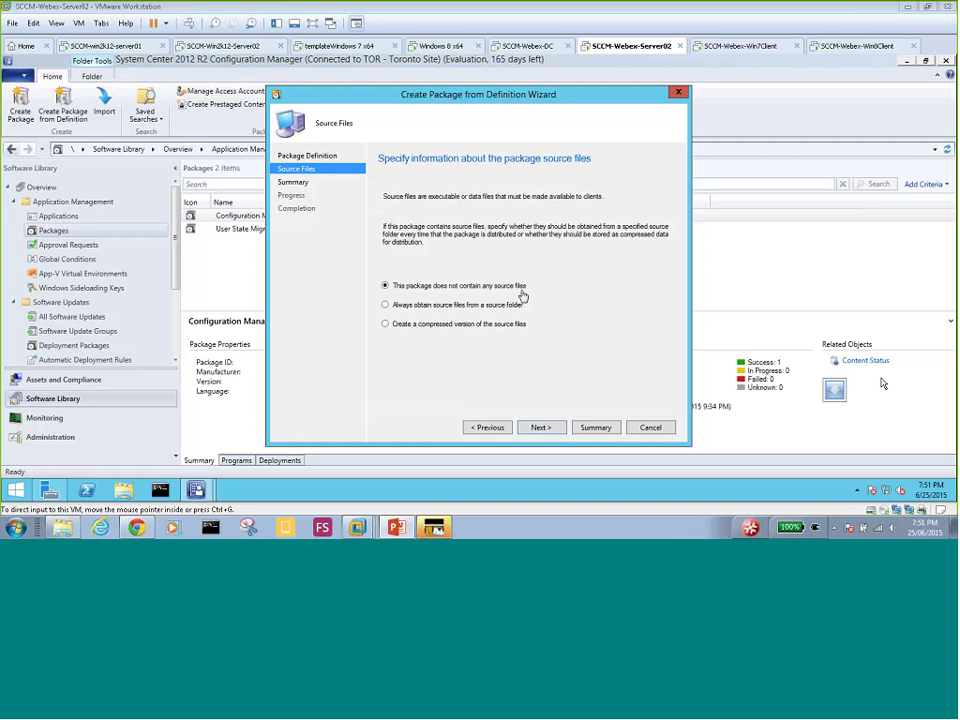
{"action": "left_click", "coordinate": [414, 306]}
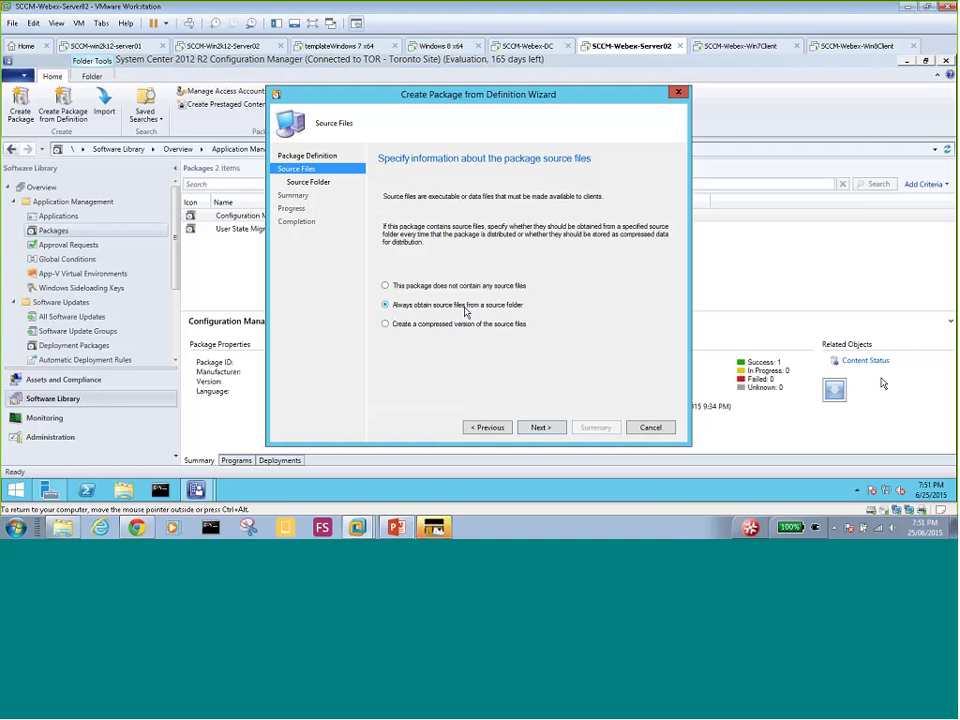
{"action": "left_click", "coordinate": [541, 428]}
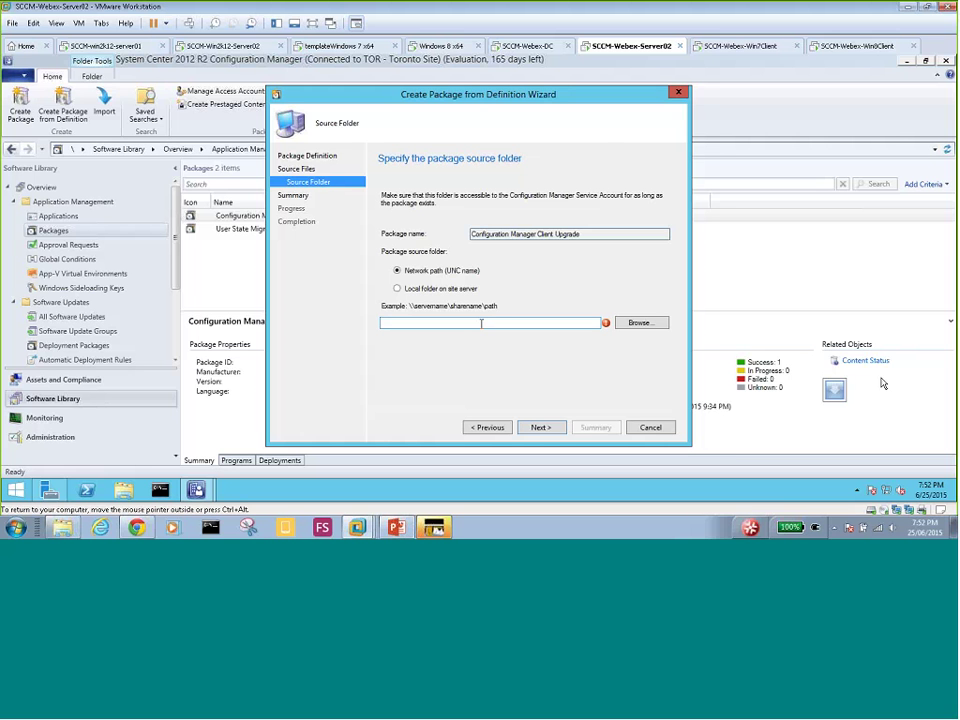
- Browse to \\server02\SMS_TOR and pick the Client folder as the package source
{"action": "left_click", "coordinate": [639, 323]}
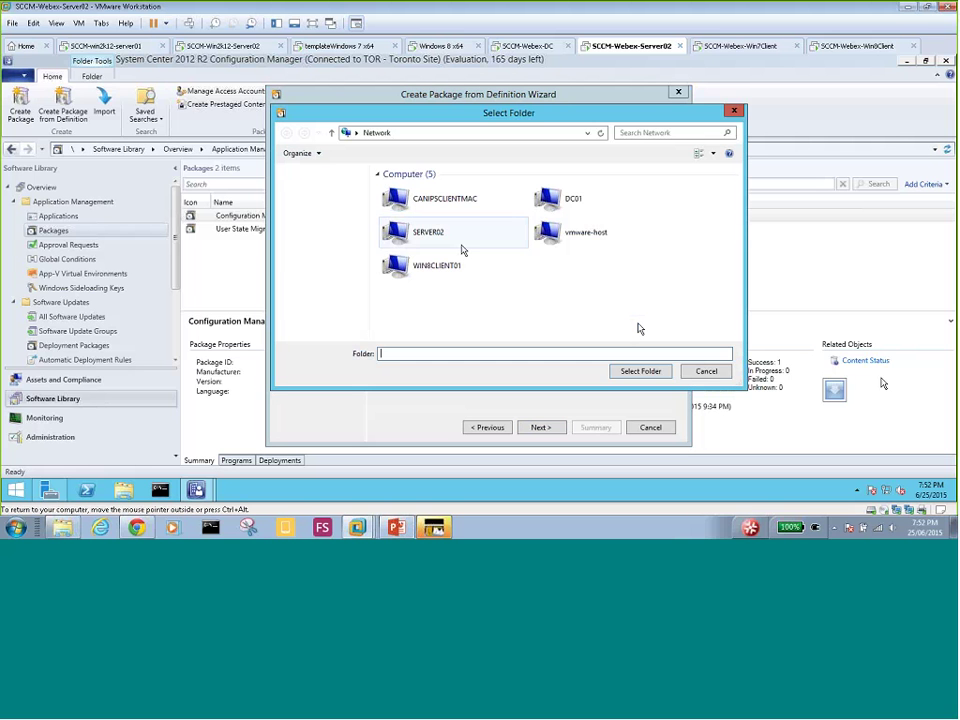
{"action": "left_click", "coordinate": [522, 137]}
{"action": "type", "text": "\\"}
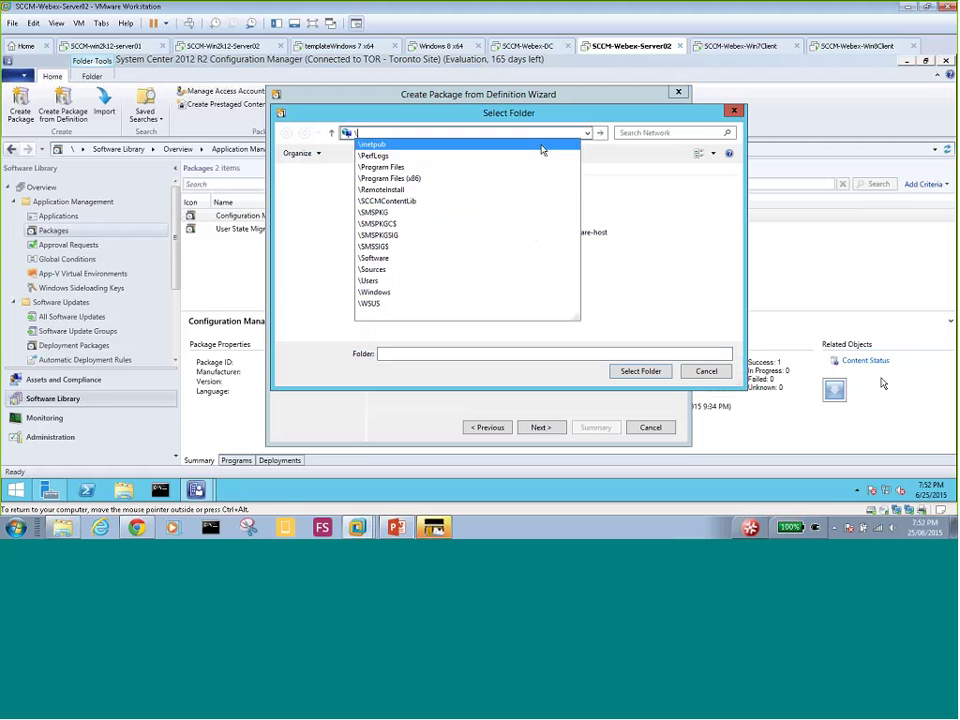
{"action": "type", "text": "\\ser"}
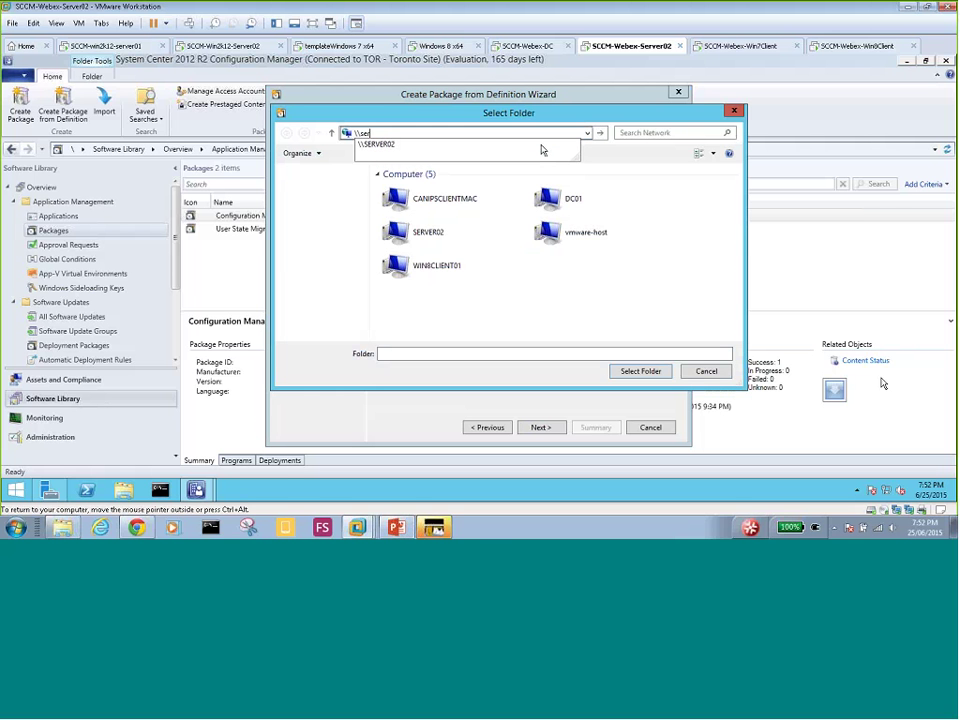
{"action": "type", "text": "ver02"}
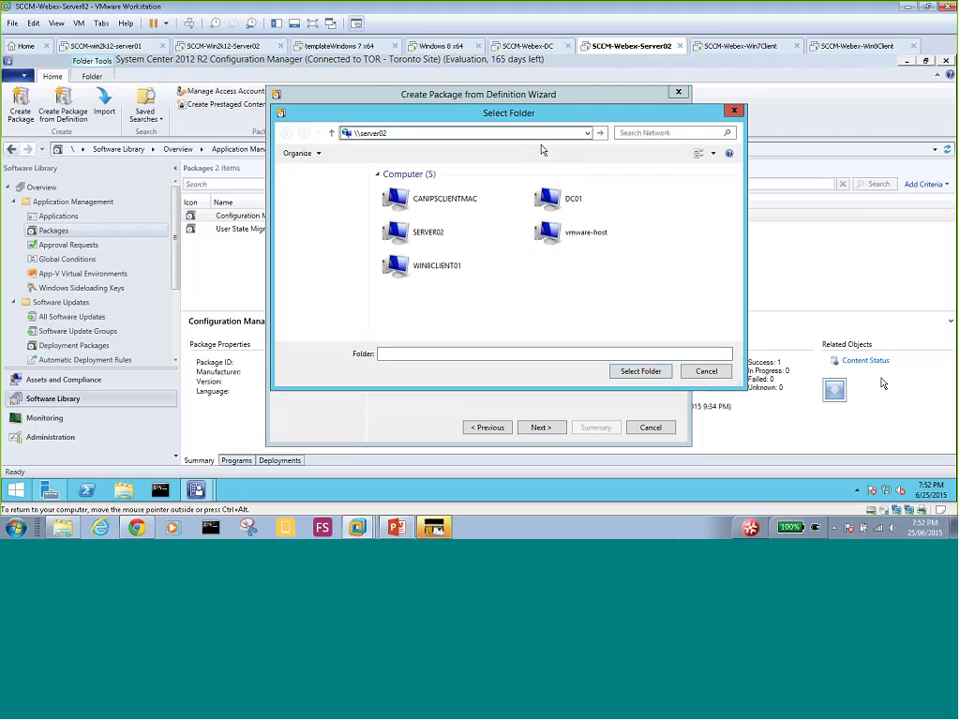
{"action": "type", "text": "\\"}
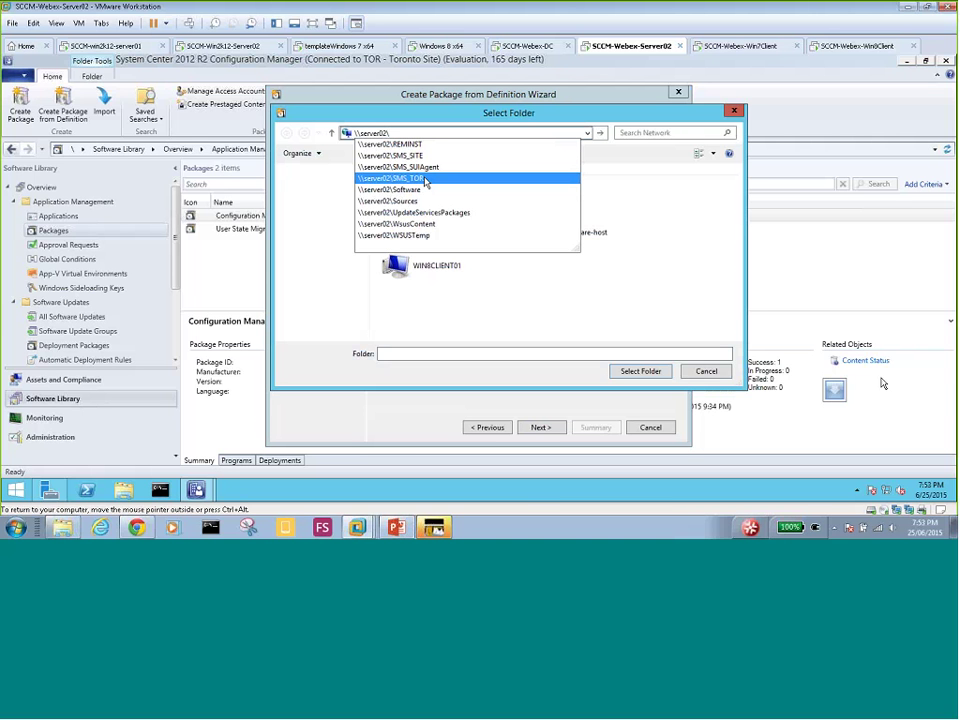
{"action": "left_click", "coordinate": [425, 180]}
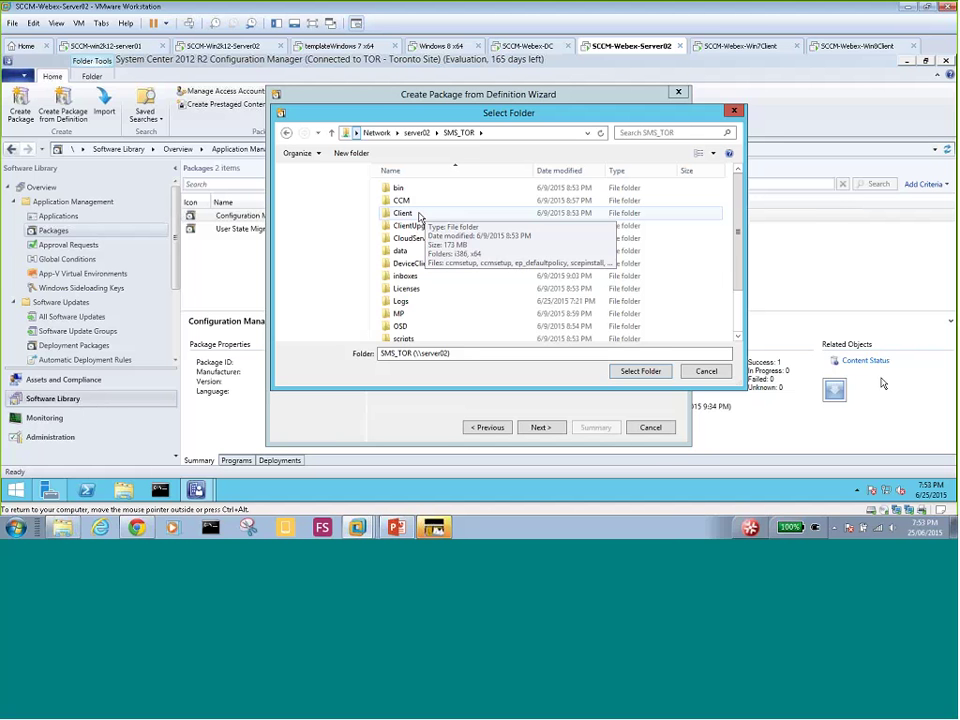
{"action": "double_click", "coordinate": [419, 214]}
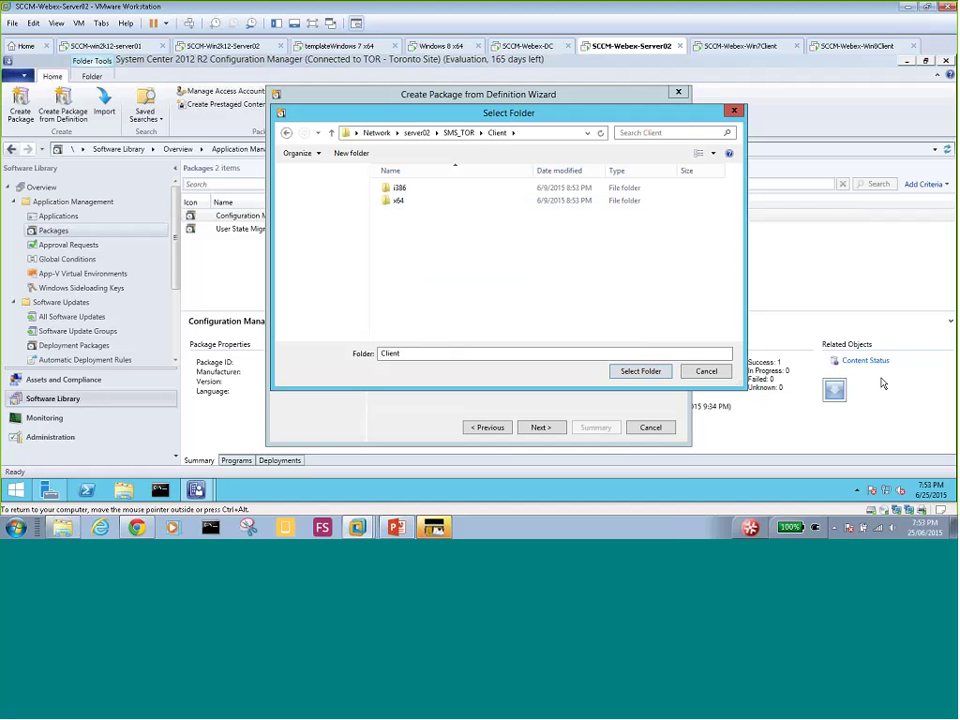
{"action": "left_click", "coordinate": [638, 372]}
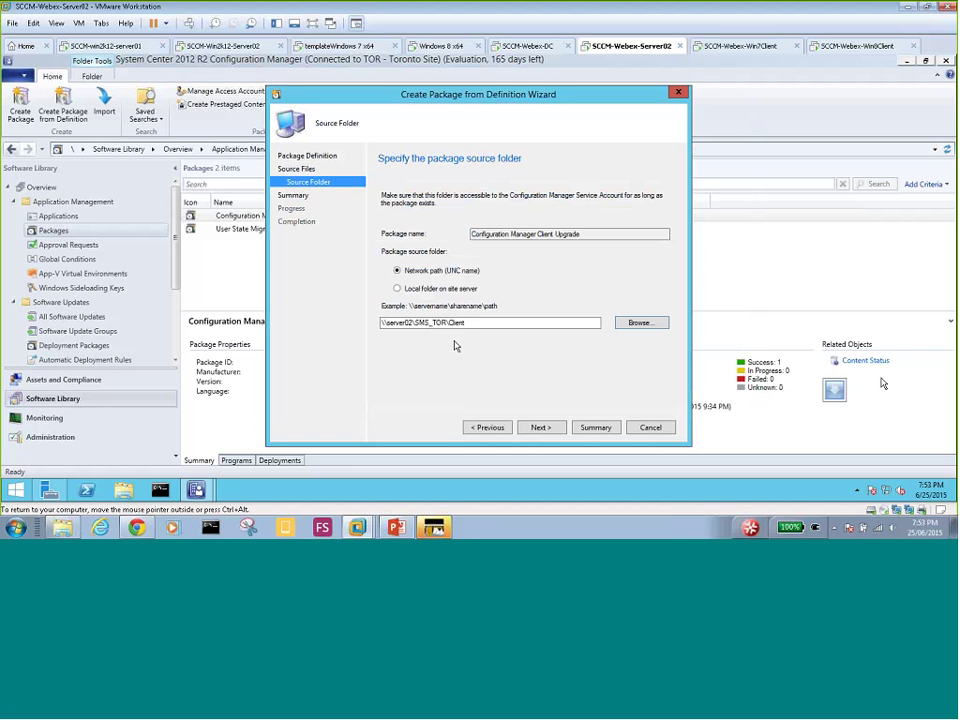
- Confirm the Source Folder and Summary pages, then close the completed package wizard
{"action": "left_click", "coordinate": [540, 428]}
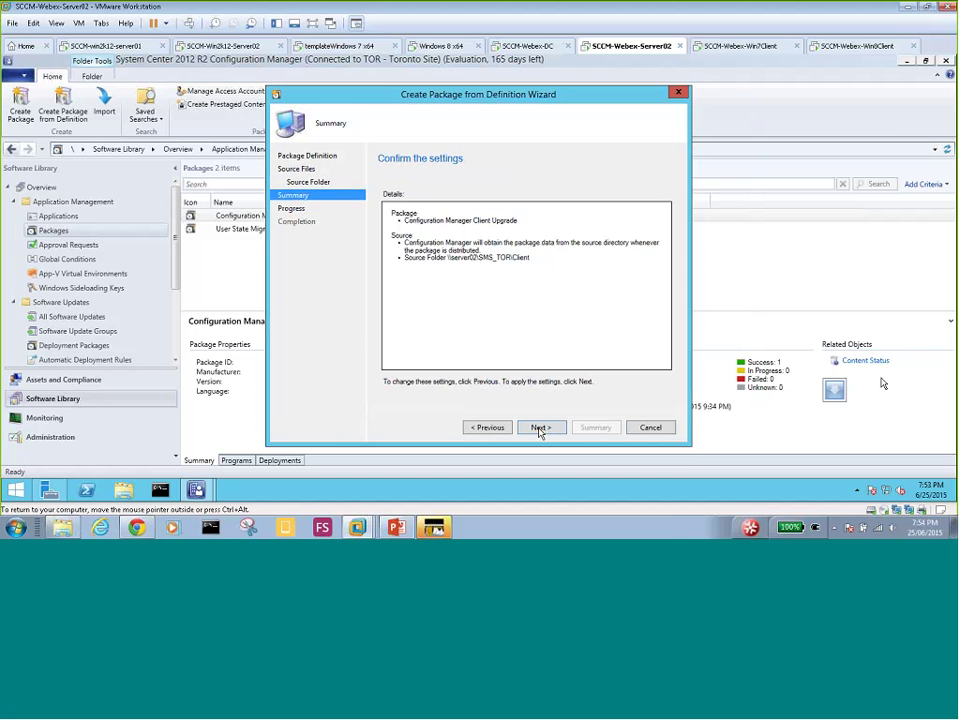
{"action": "left_click", "coordinate": [540, 428]}
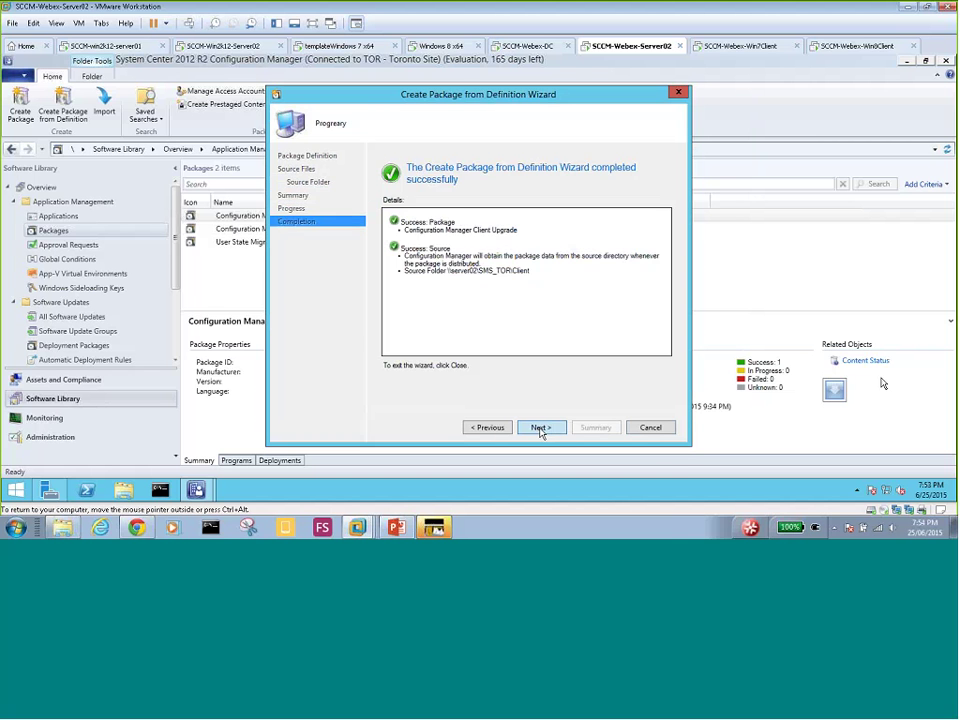
{"action": "left_click", "coordinate": [651, 428]}
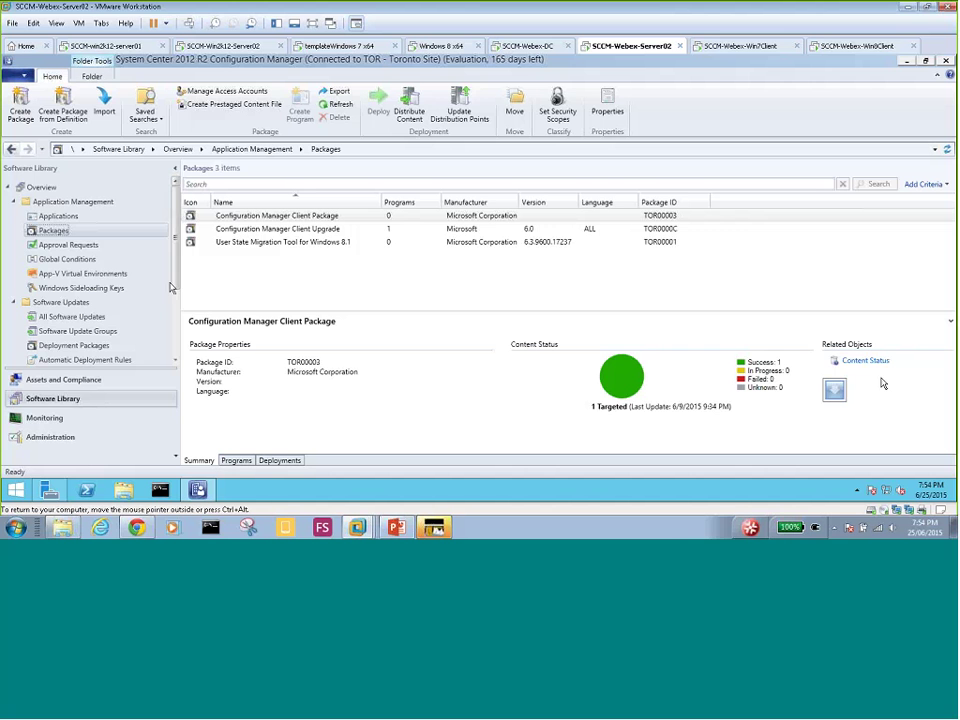
- Select the Configuration Manager Client Upgrade package (TOR0000C) and bring up its context menu
{"action": "scroll", "coordinate": [172, 295], "scroll_direction": "down", "scroll_amount": 2}
{"action": "left_click_drag", "start_coordinate": [180, 320], "coordinate": [180, 334]}
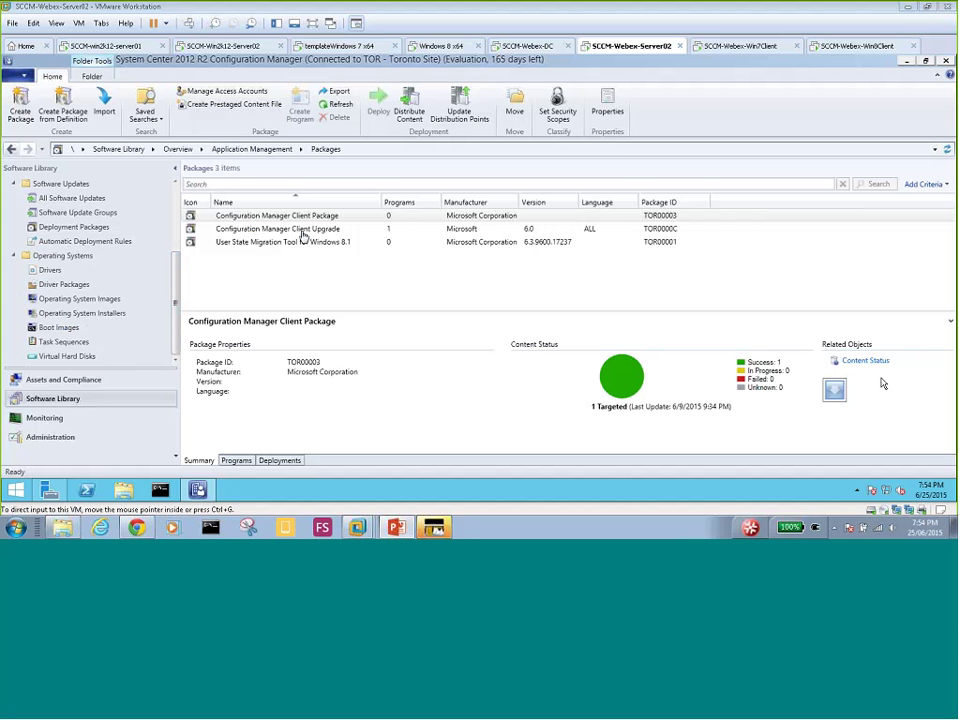
{"action": "left_click", "coordinate": [304, 236]}
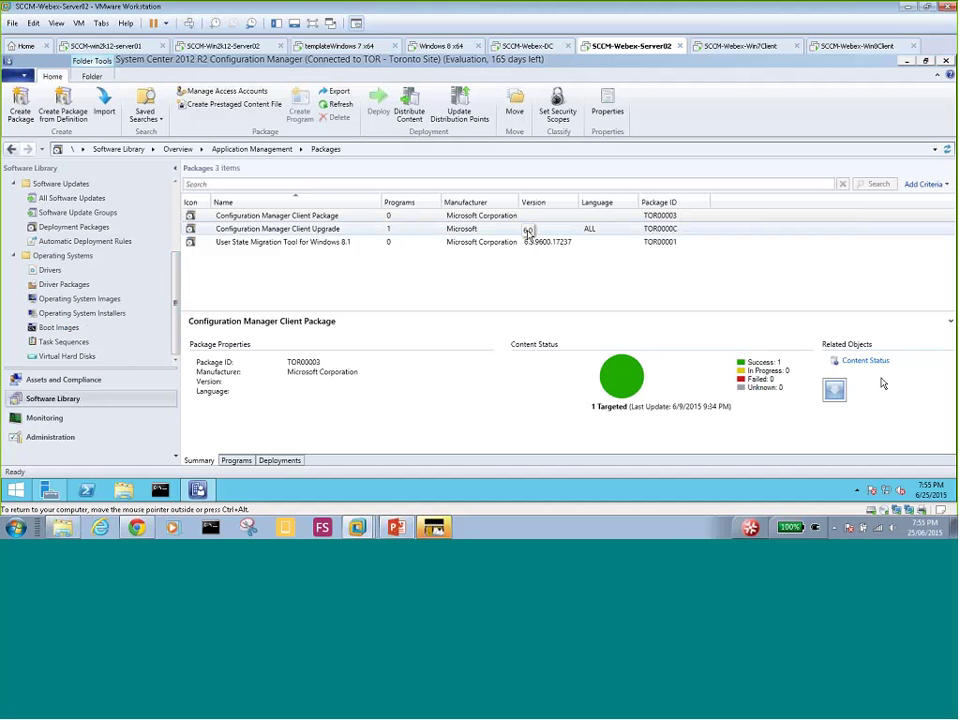
{"action": "left_click", "coordinate": [300, 230]}
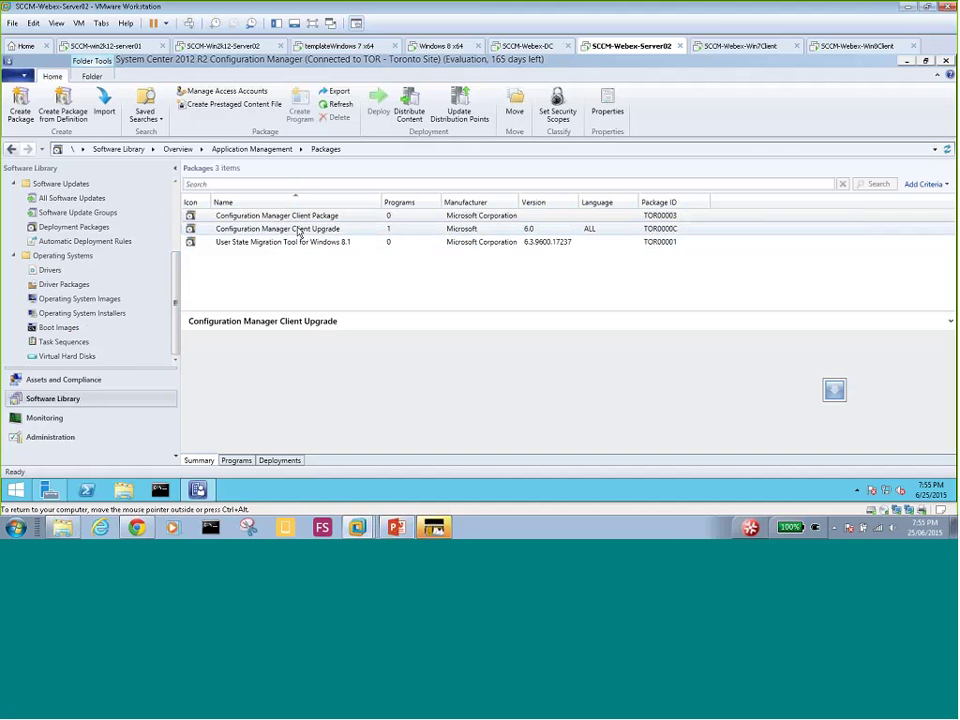
{"action": "right_click", "coordinate": [300, 230]}
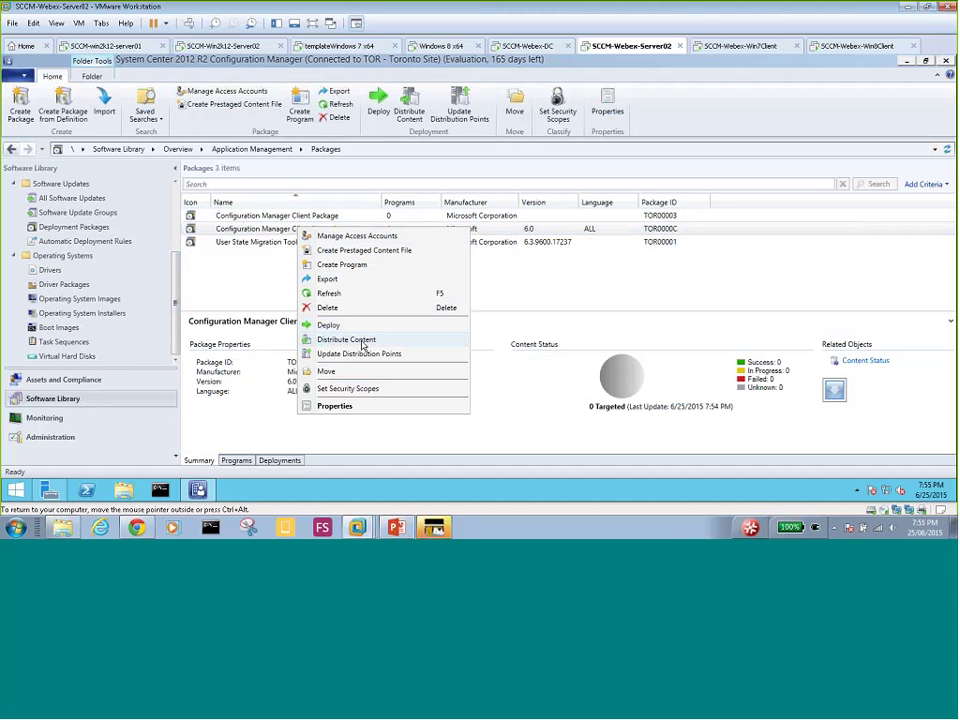
- Distribute the Client Upgrade package content to distribution point SERVER02.MYDOMAIN.LOCAL and close the wizard
{"action": "left_click", "coordinate": [363, 343]}
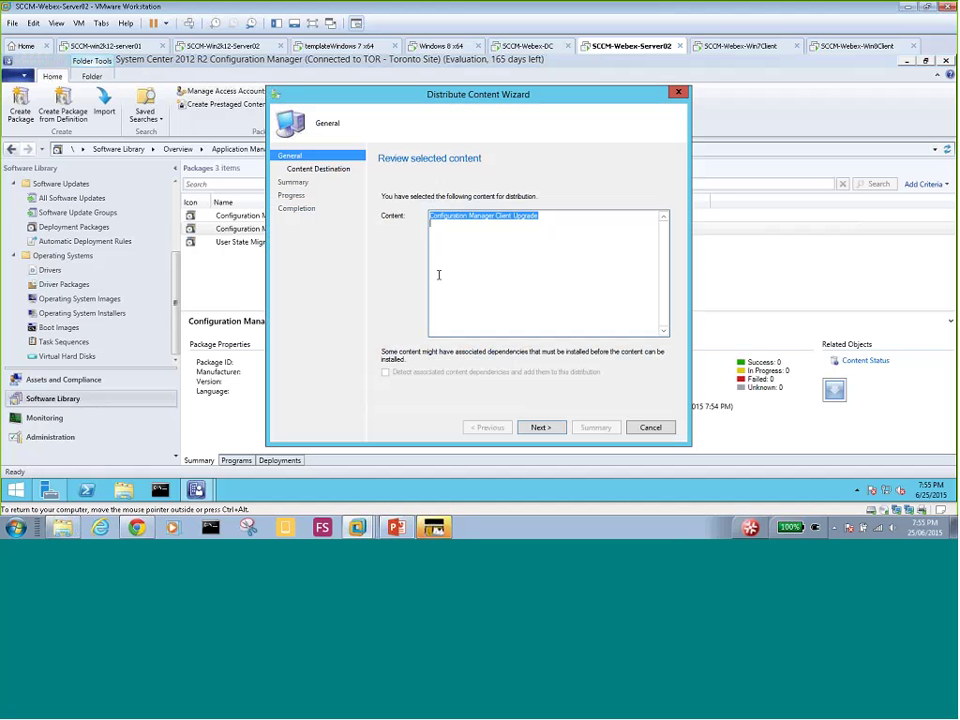
{"action": "left_click", "coordinate": [545, 428]}
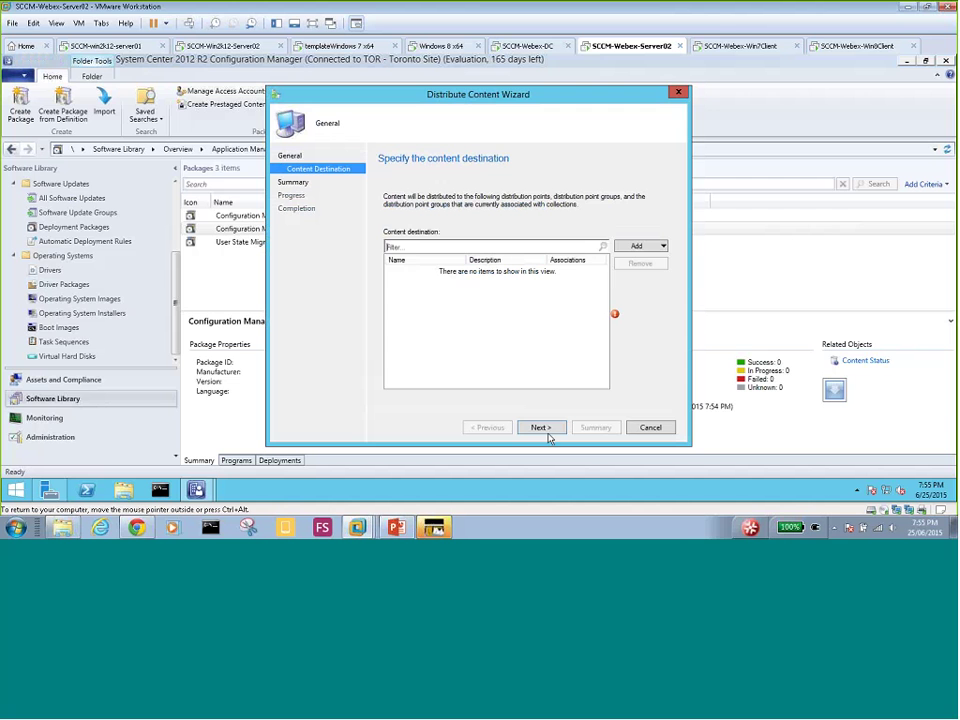
{"action": "left_click", "coordinate": [640, 246]}
{"action": "left_click", "coordinate": [664, 272]}
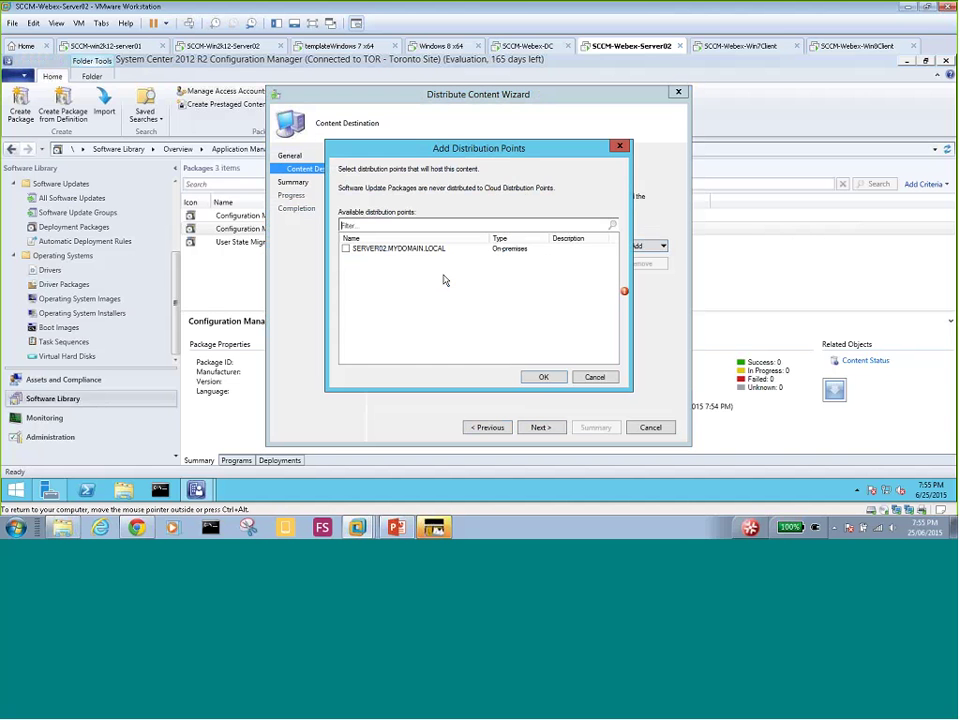
{"action": "left_click", "coordinate": [345, 248]}
{"action": "left_click", "coordinate": [543, 377]}
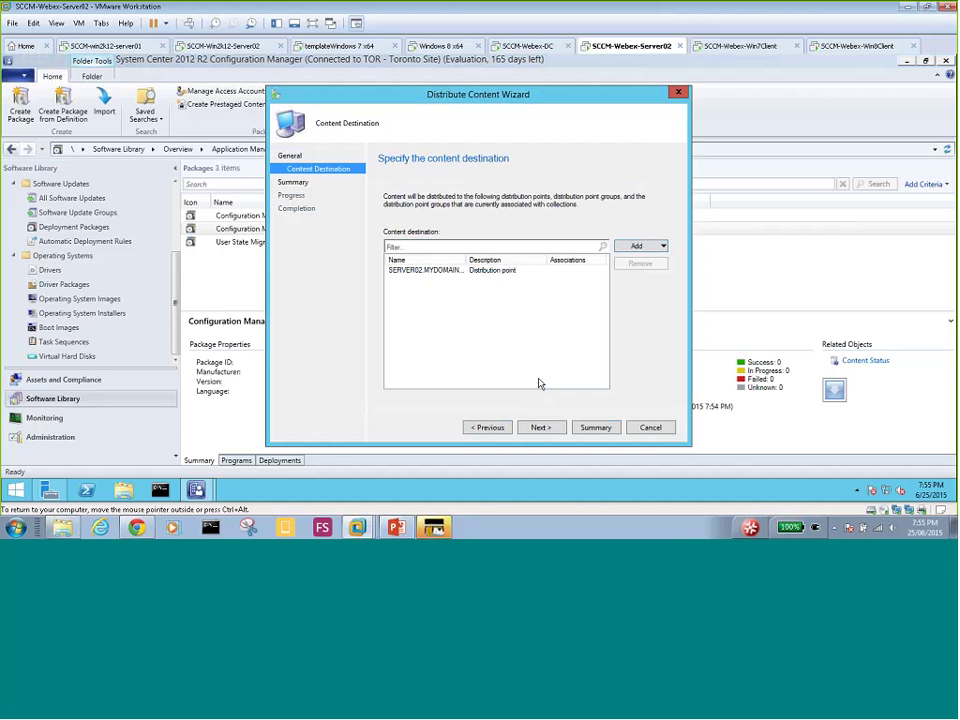
{"action": "left_click", "coordinate": [543, 429]}
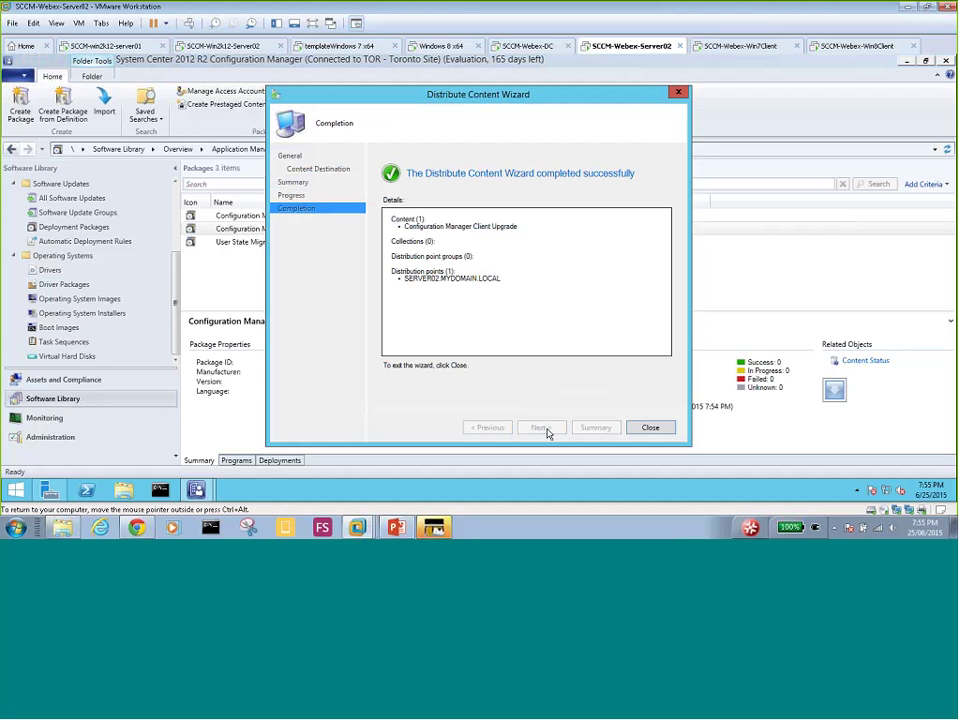
{"action": "left_click", "coordinate": [651, 428]}
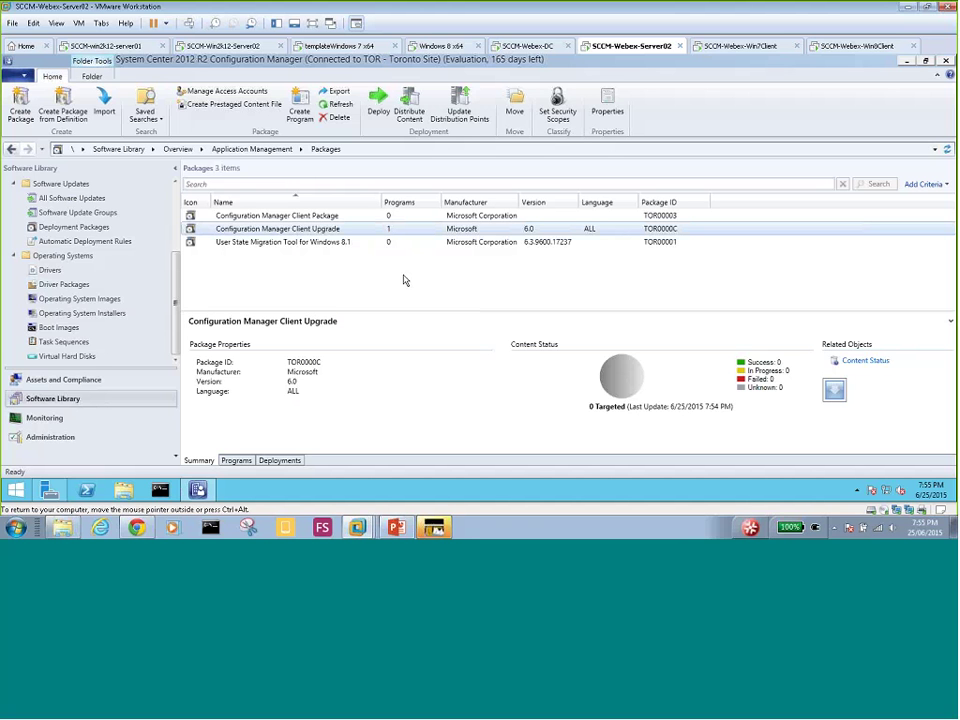
{"action": "key", "text": "alt+Tab"}
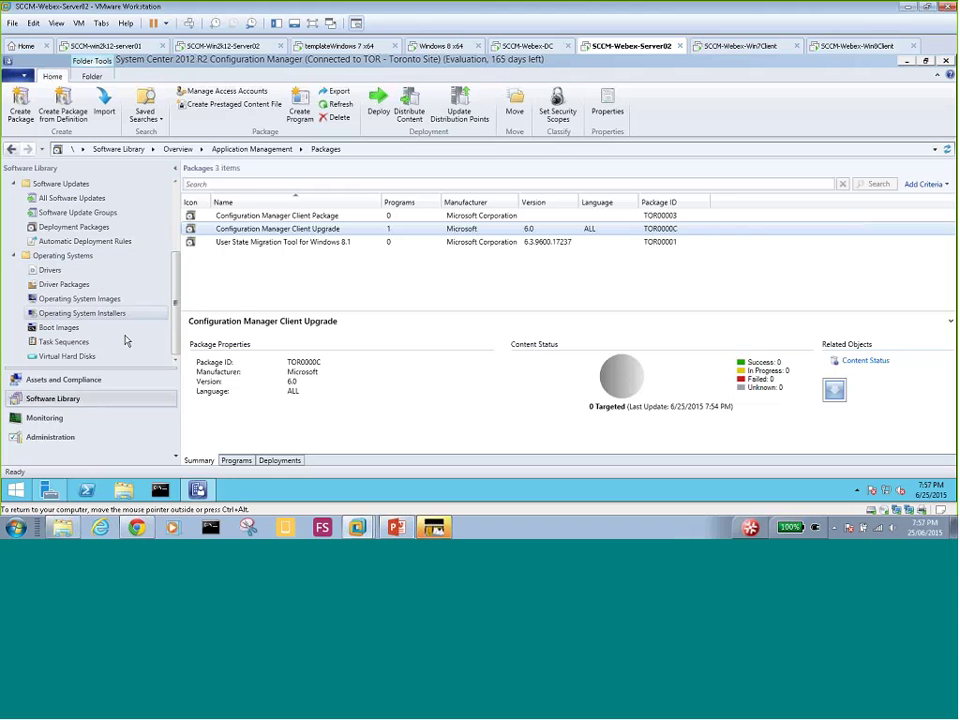
- Show Operating Systems > Task Sequences and launch Create Task Sequence from its context menu
{"action": "left_click", "coordinate": [58, 343]}
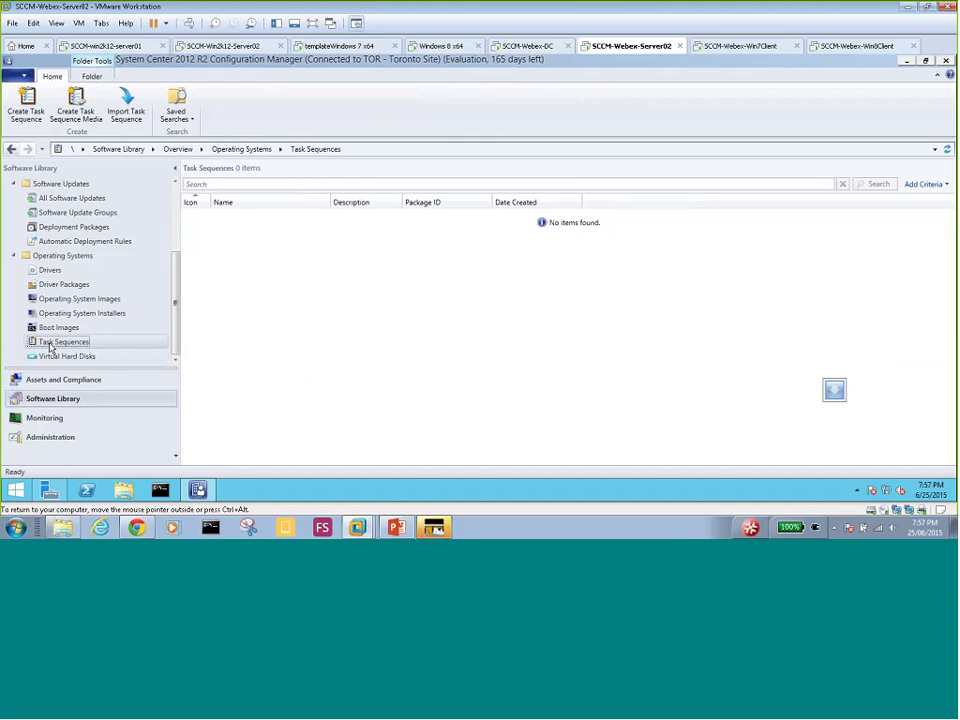
{"action": "right_click", "coordinate": [77, 343]}
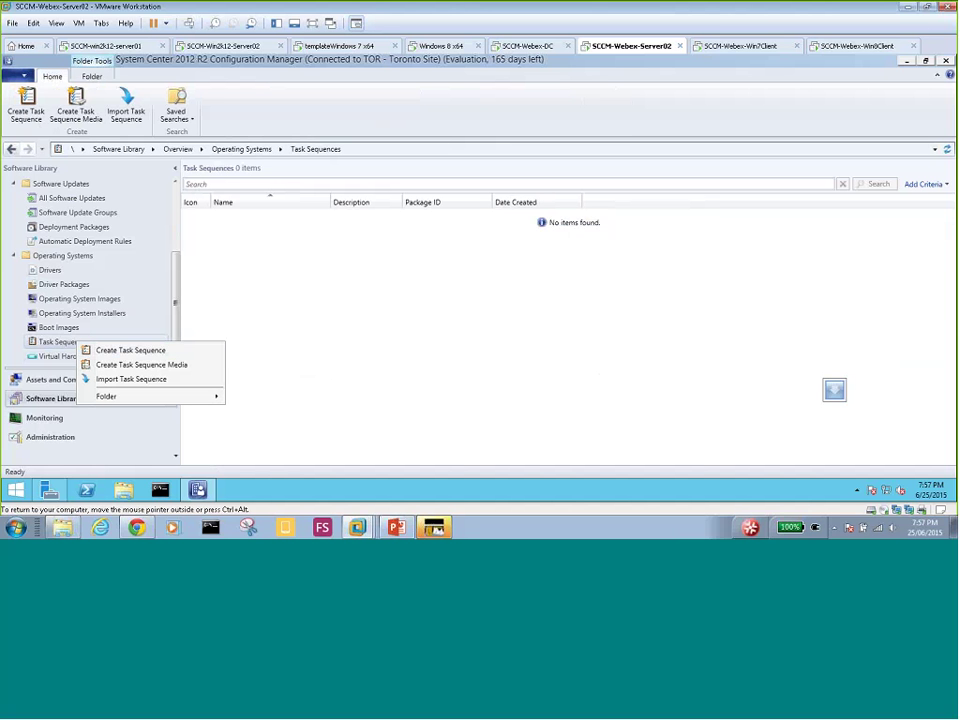
{"action": "left_click", "coordinate": [397, 527]}
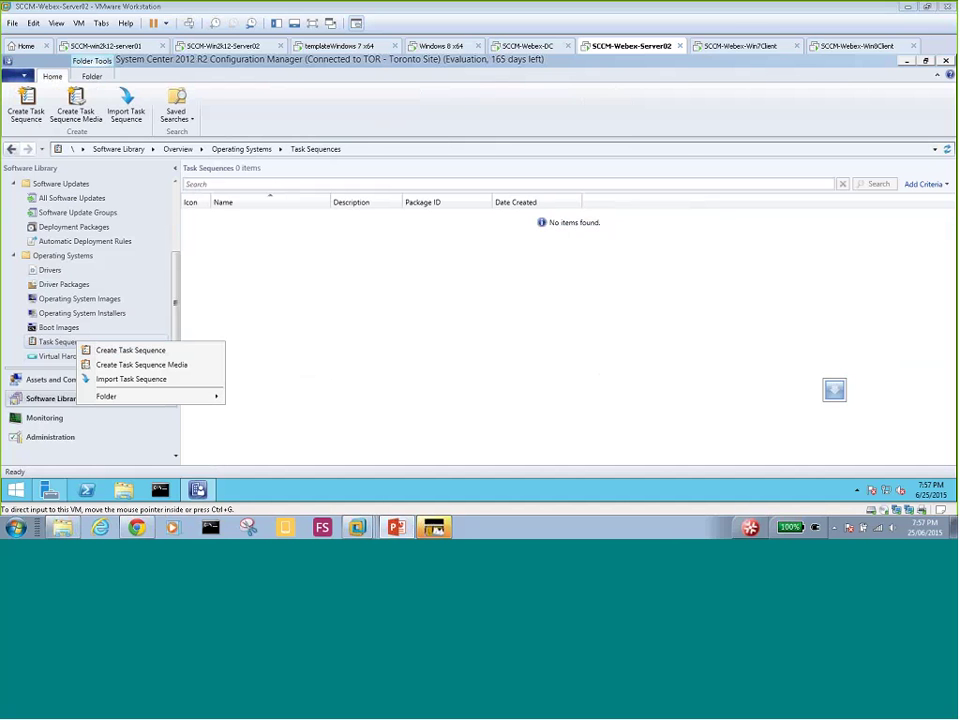
{"action": "left_click", "coordinate": [131, 350]}
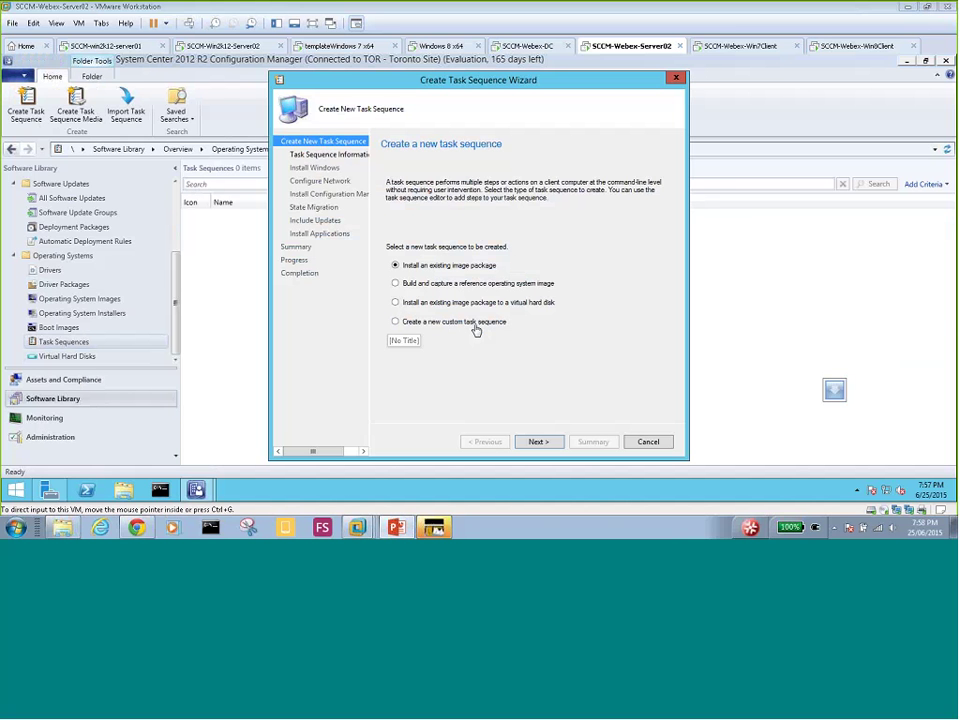
- Choose 'Build and capture a reference operating system image' as the task sequence type
{"action": "left_click", "coordinate": [393, 286]}
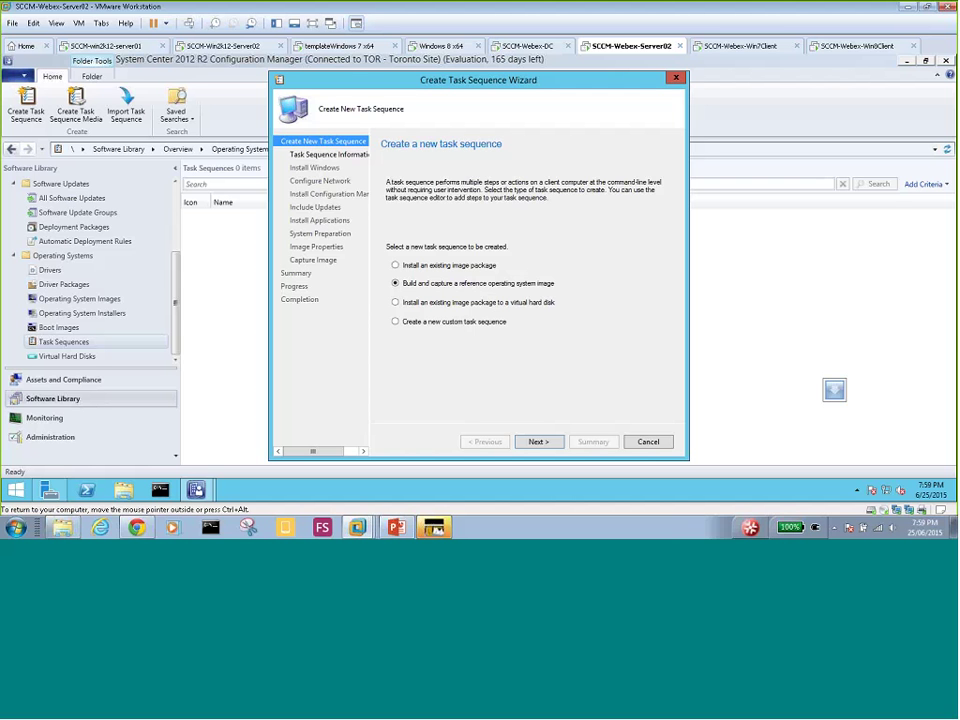
- Name the task sequence 'Windows 7 OS'
{"action": "left_click", "coordinate": [538, 442]}
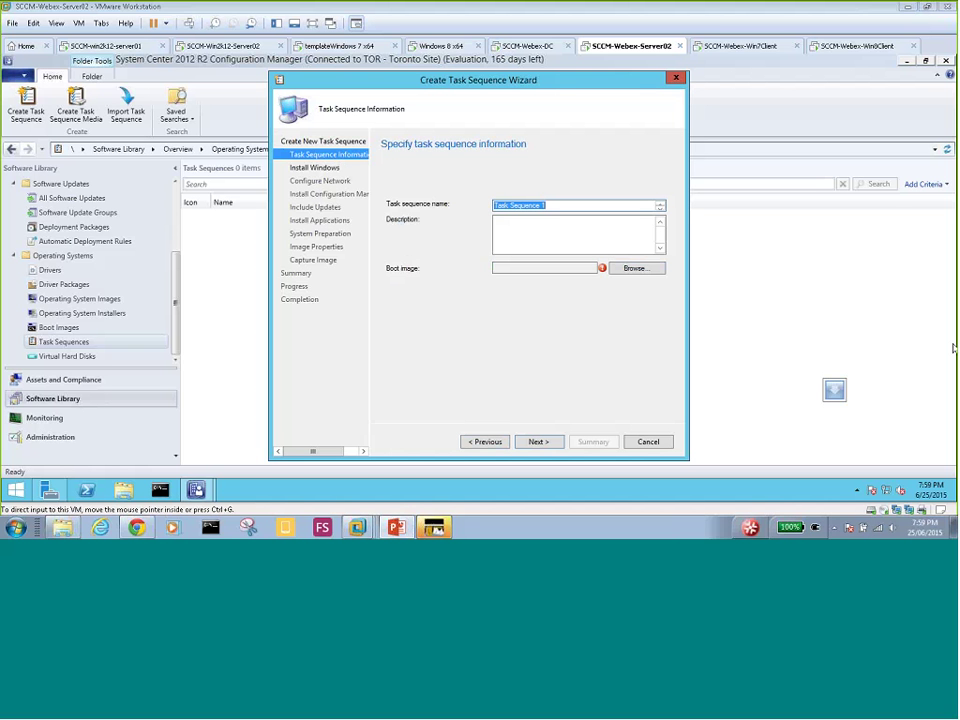
{"action": "double_click", "coordinate": [558, 205]}
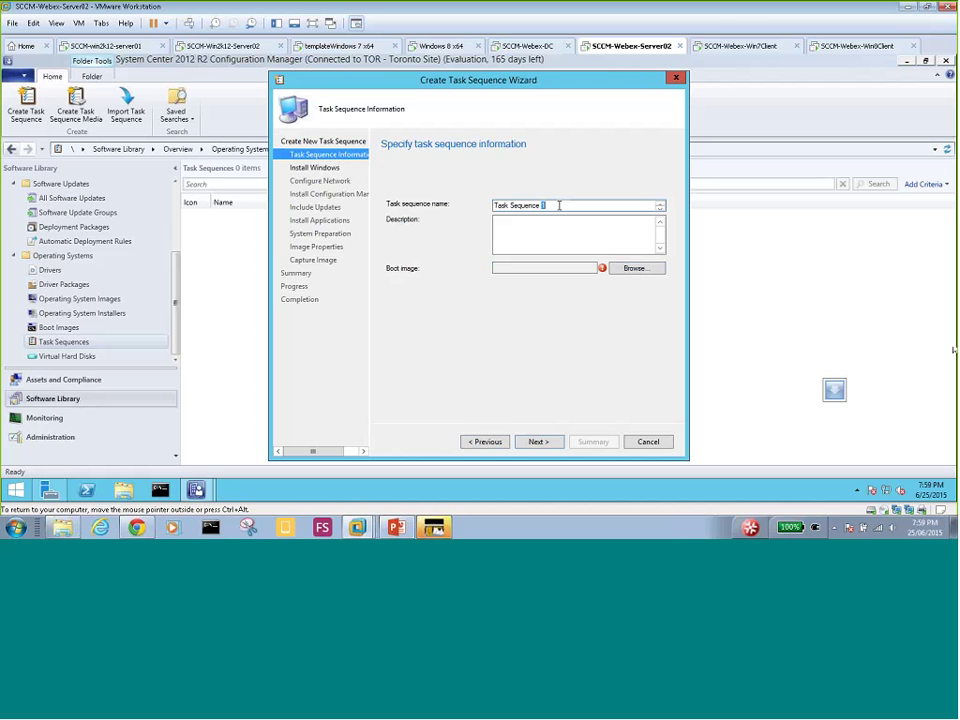
{"action": "left_click_drag", "start_coordinate": [558, 205], "coordinate": [451, 204]}
{"action": "type", "text": "Windows 7 OS"}
{"action": "left_click", "coordinate": [521, 226]}
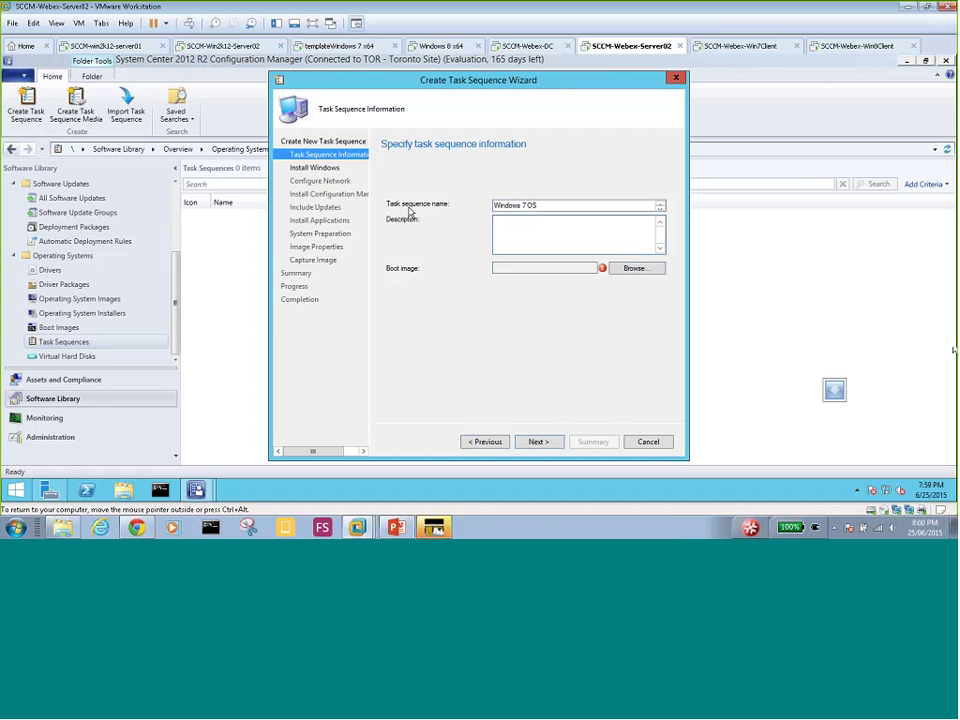
- Set Boot image (x64) 6.3.9600.16384 en-US as the task sequence boot image
{"action": "left_click", "coordinate": [526, 228]}
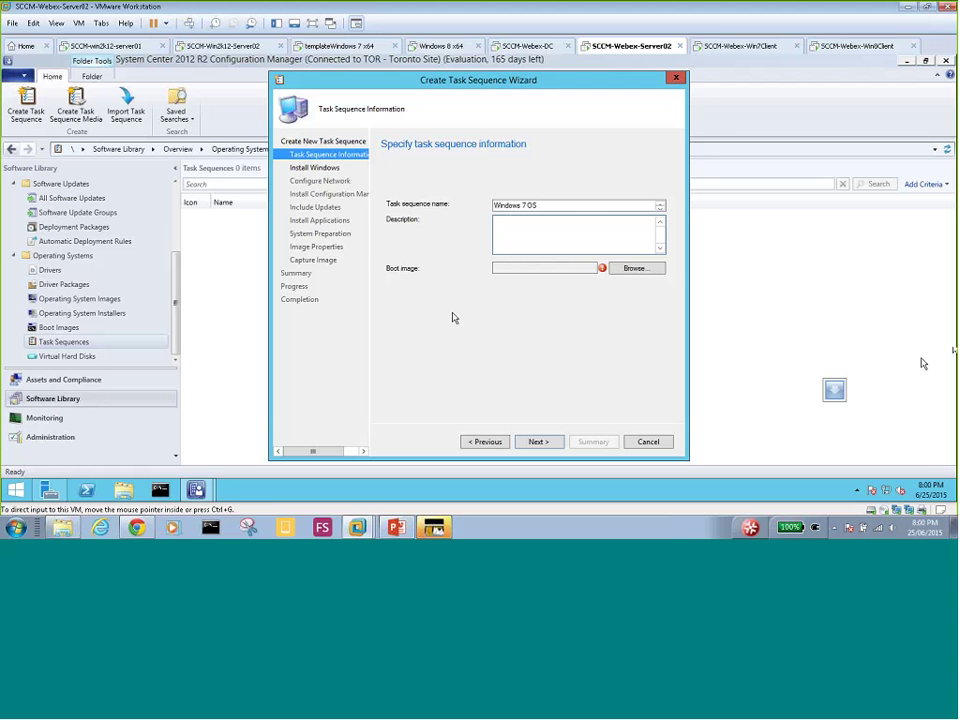
{"action": "left_click", "coordinate": [636, 272]}
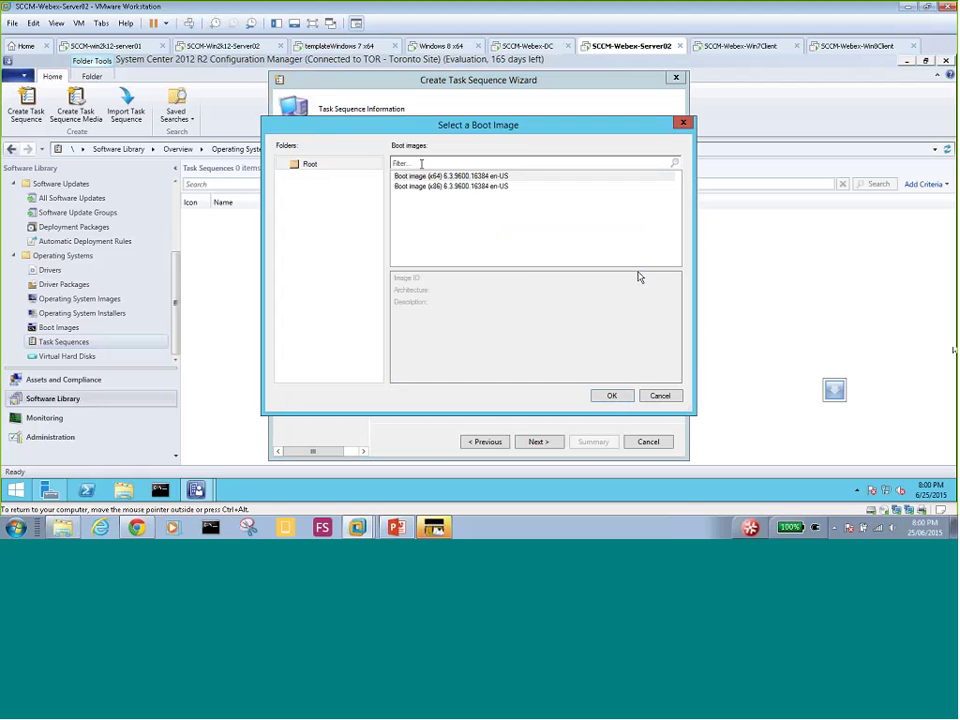
{"action": "key", "text": "Escape"}
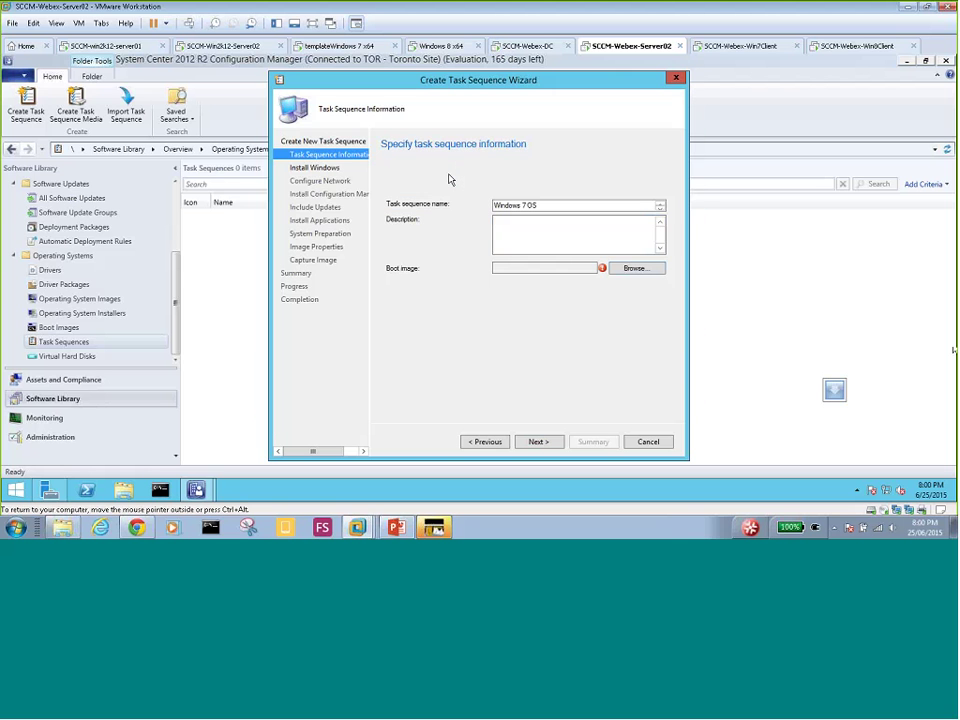
- Install Windows from the Win 7 Boot.wim image package, image 1
{"action": "left_click", "coordinate": [538, 442]}
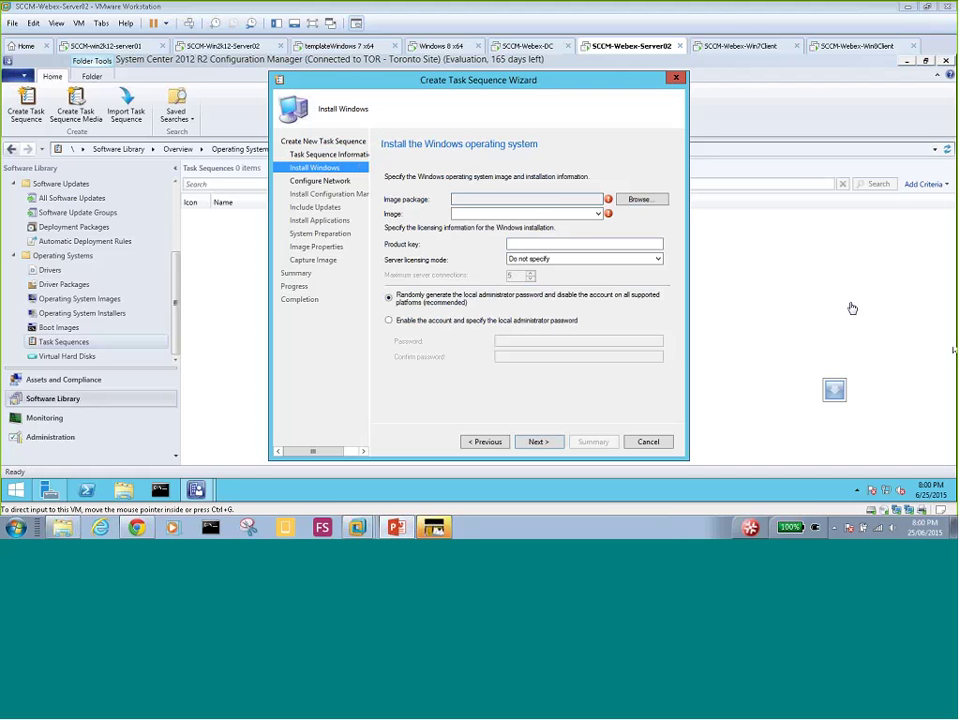
{"action": "left_click", "coordinate": [650, 203]}
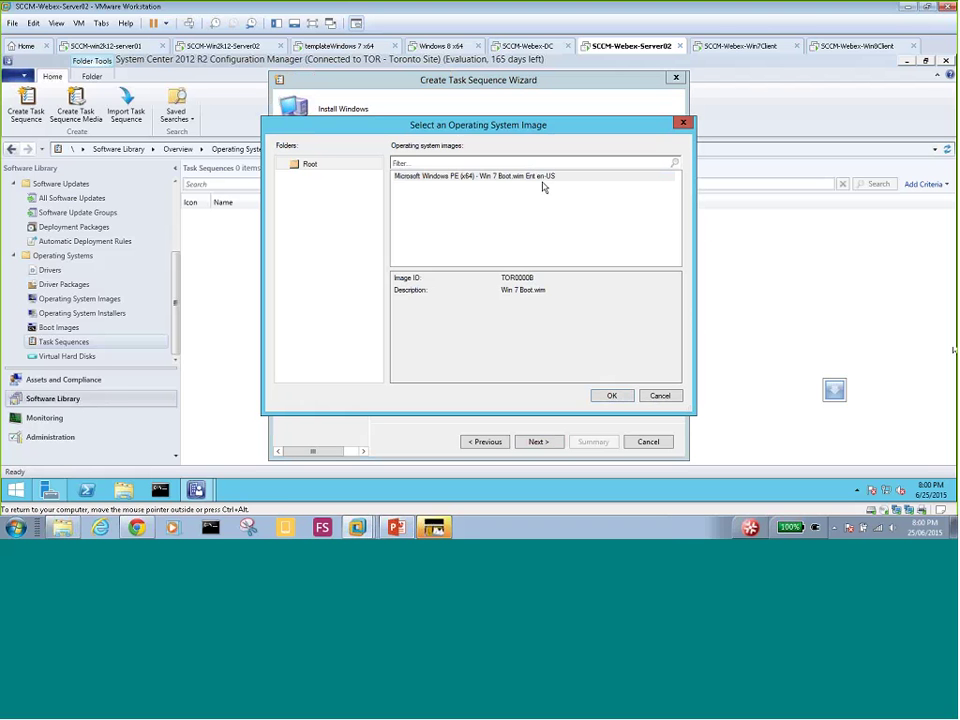
{"action": "double_click", "coordinate": [484, 177]}
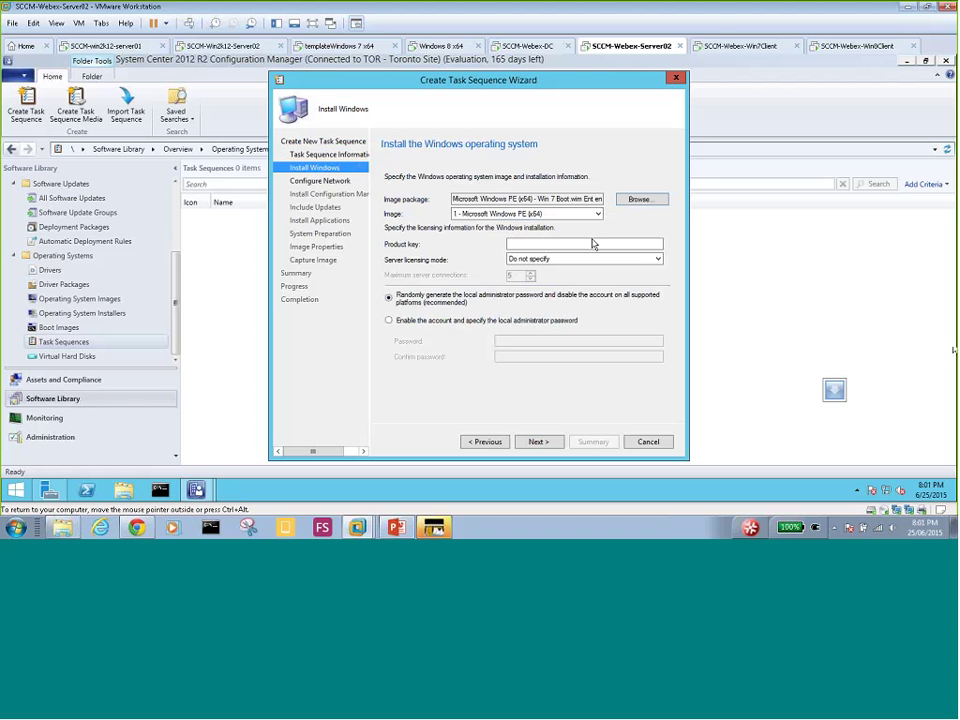
{"action": "left_click", "coordinate": [588, 215]}
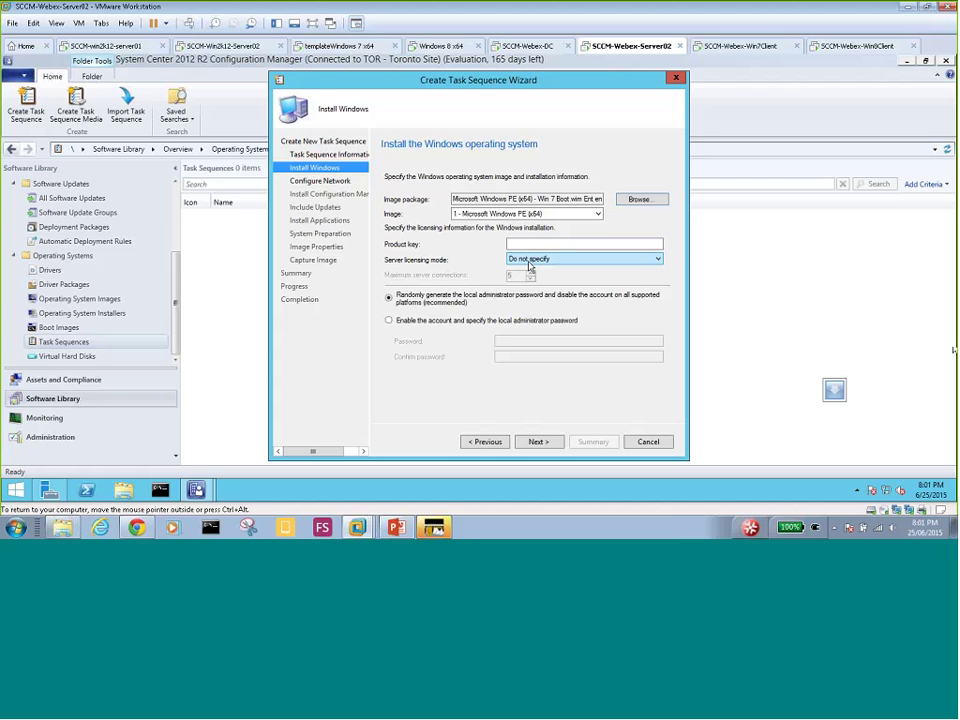
- Leave server licensing at Do not specify and enable the local administrator with a password
{"action": "left_click", "coordinate": [530, 262]}
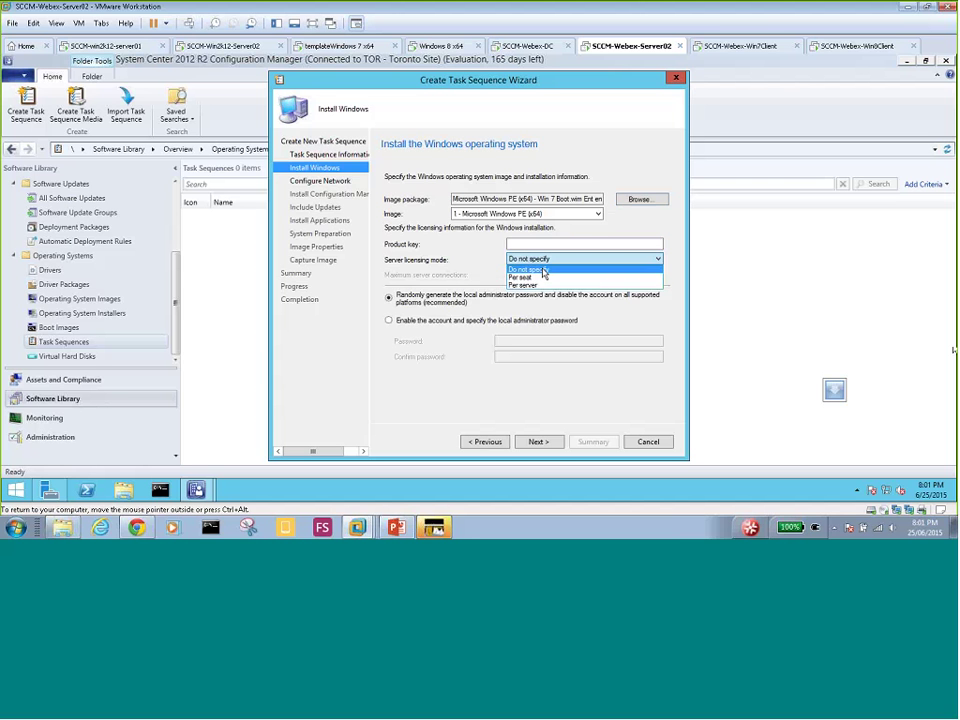
{"action": "left_click", "coordinate": [543, 270]}
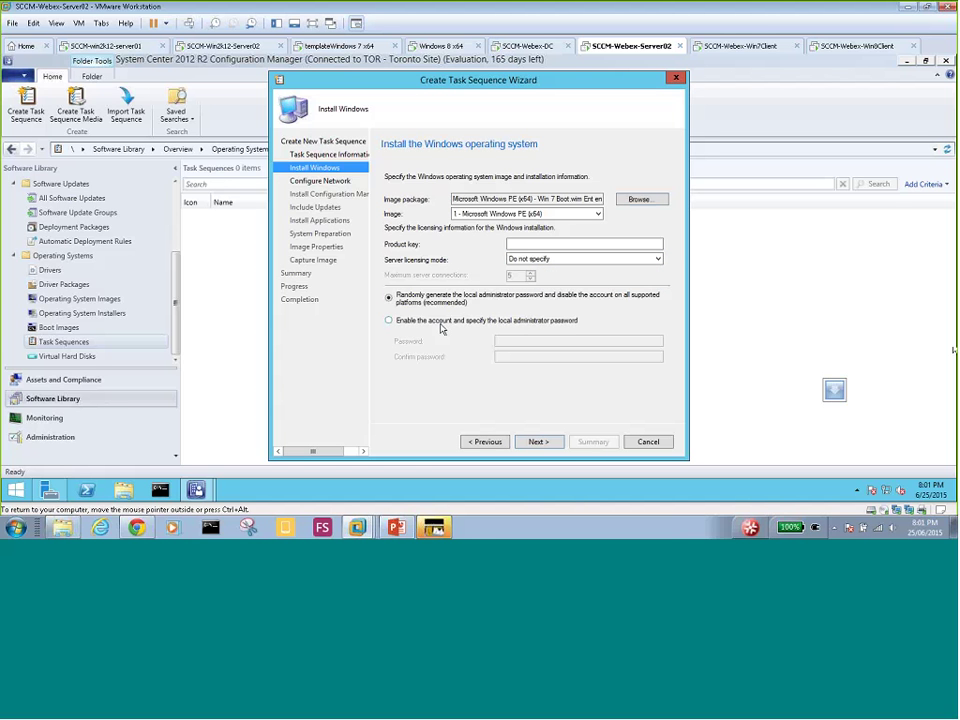
{"action": "left_click", "coordinate": [389, 320]}
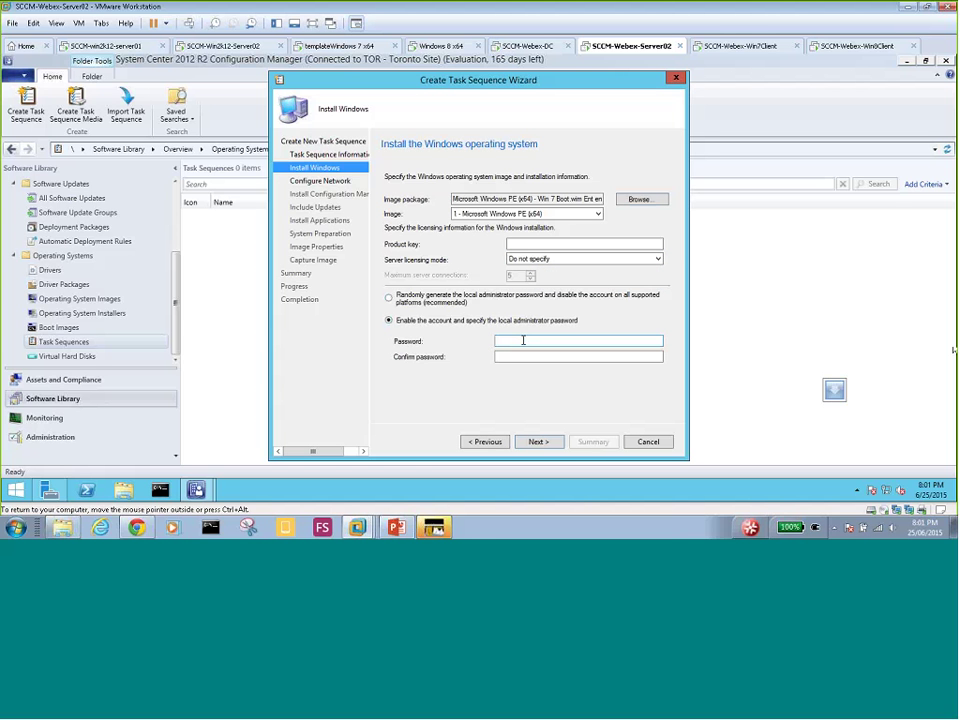
{"action": "left_click", "coordinate": [523, 340]}
{"action": "type", "text": "P@ssw0rd"}
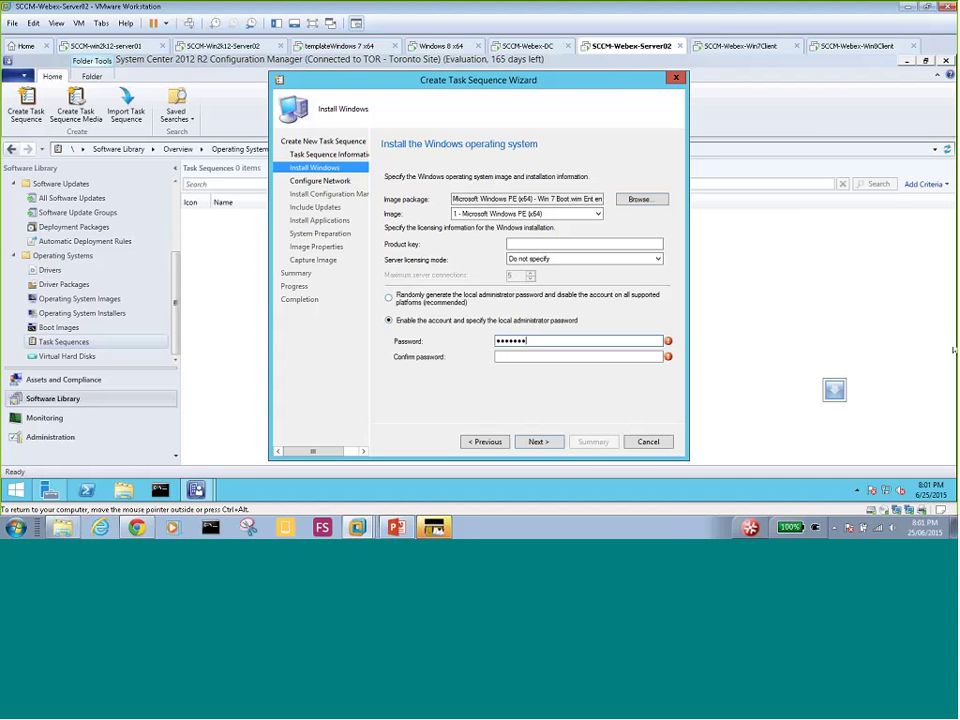
{"action": "type", "text": "1"}
{"action": "key", "text": "Tab"}
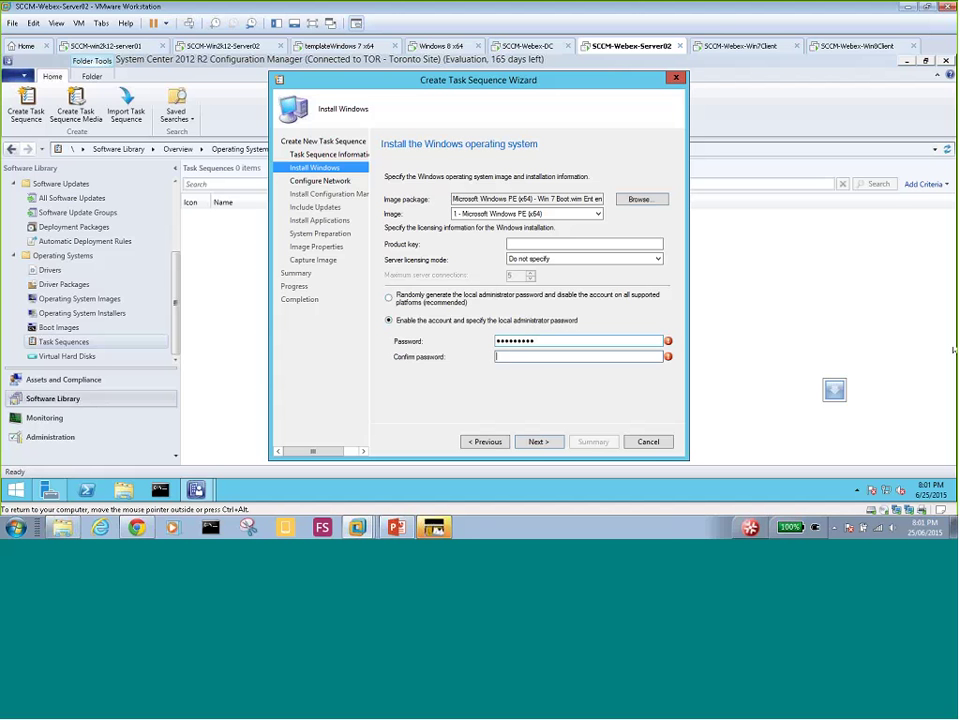
{"action": "type", "text": "P@ssw0rd1"}
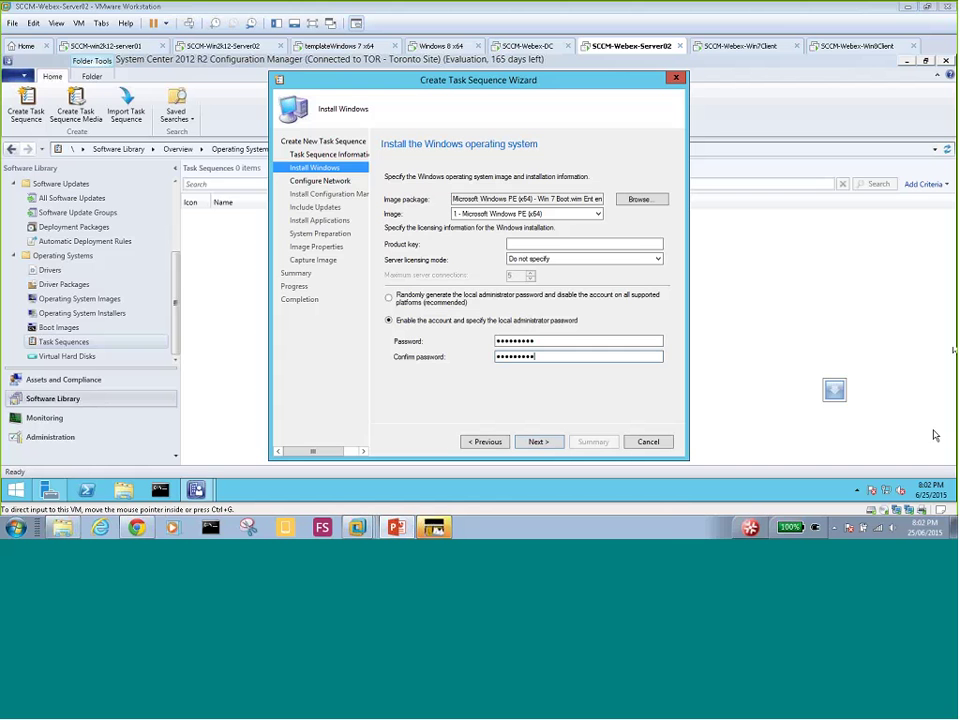
- Enter MyDomain as the workgroup to join and advance past network settings
{"action": "left_click", "coordinate": [537, 443]}
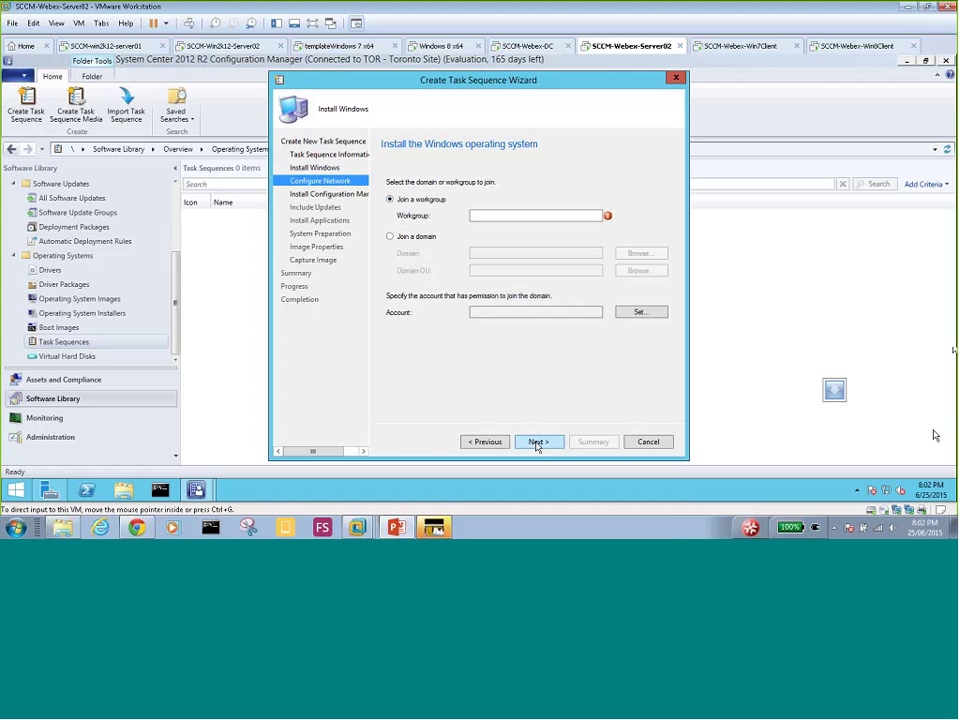
{"action": "left_click", "coordinate": [493, 215]}
{"action": "type", "text": "My"}
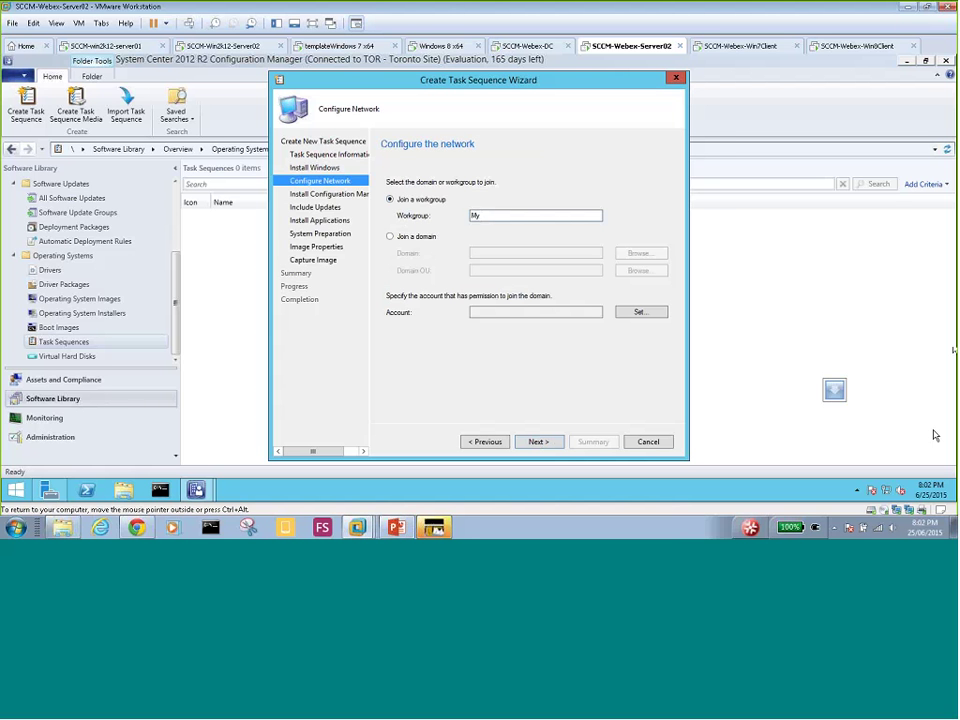
{"action": "type", "text": "Domain"}
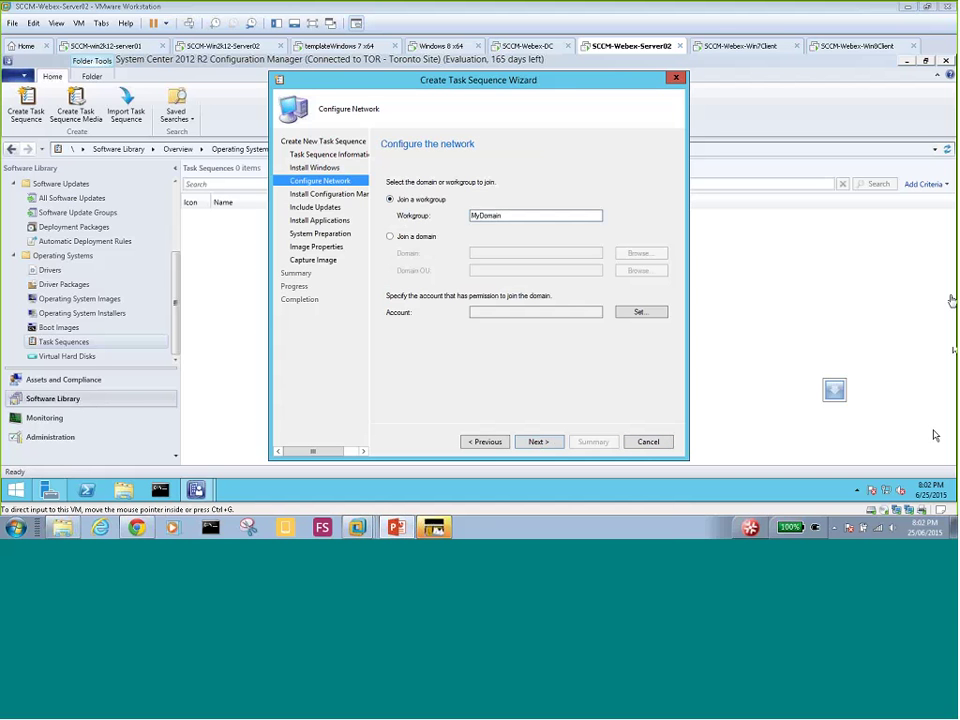
{"action": "left_click", "coordinate": [484, 216]}
{"action": "left_click", "coordinate": [533, 446]}
- Keep the default Configuration Manager Client Package and continue to the Include Updates page
{"action": "left_click", "coordinate": [538, 442]}
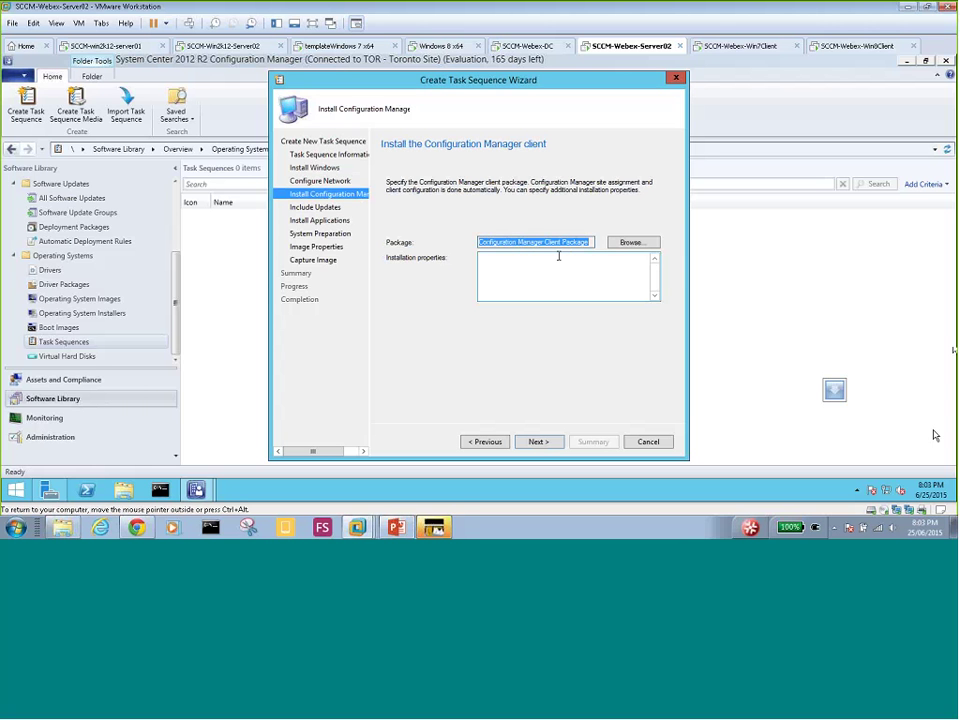
{"action": "left_click", "coordinate": [540, 443]}
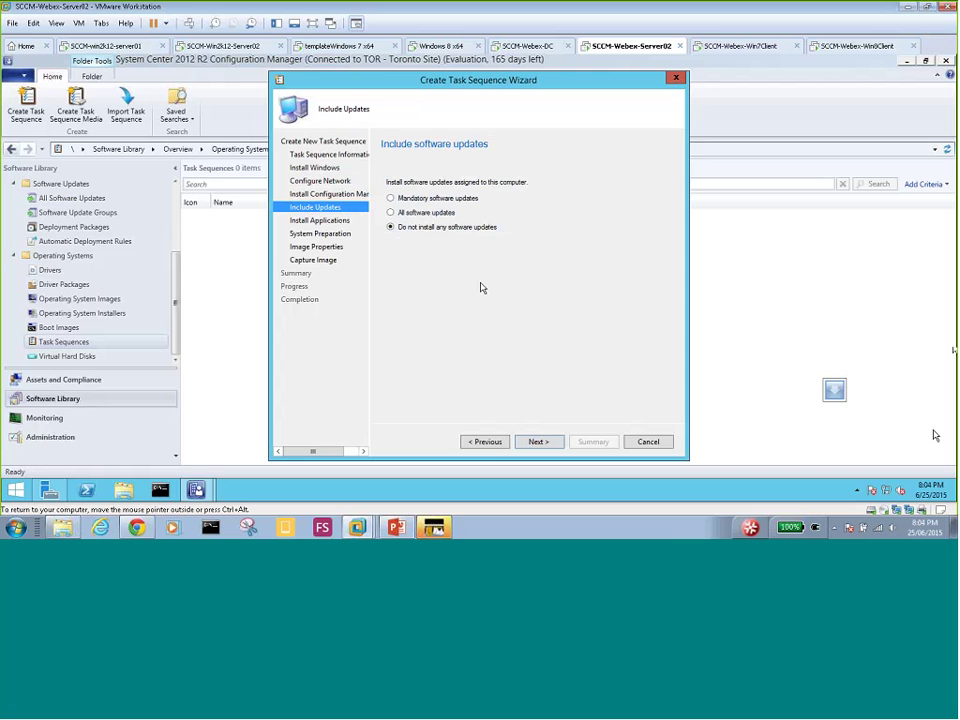
- Recheck the client package page, then continue with 'Do not install any software updates' selected
{"action": "left_click", "coordinate": [486, 441]}
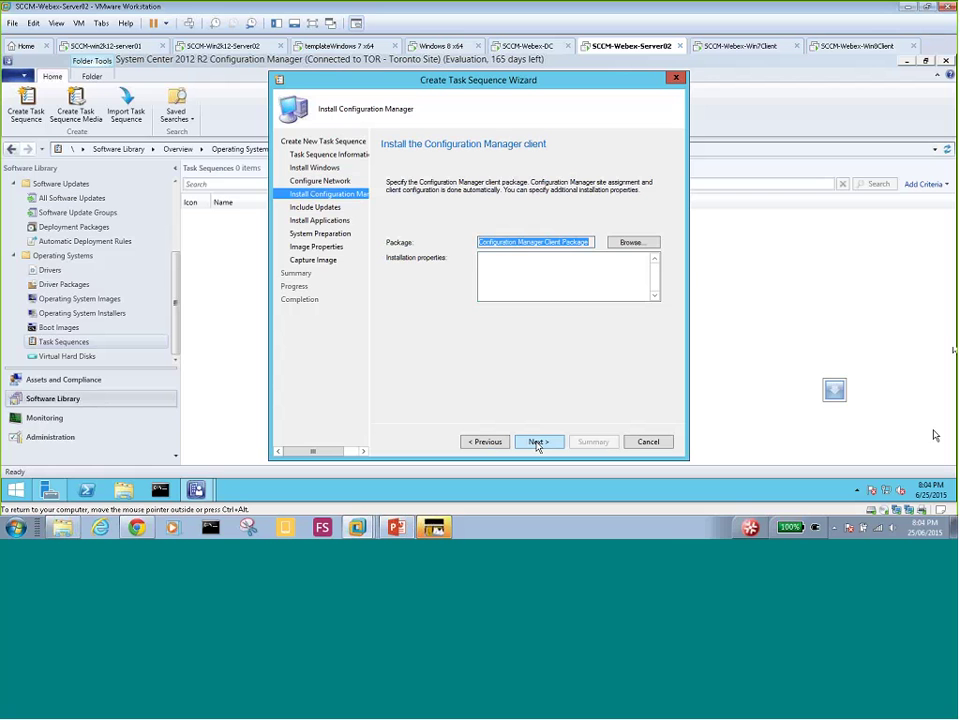
{"action": "left_click", "coordinate": [537, 443]}
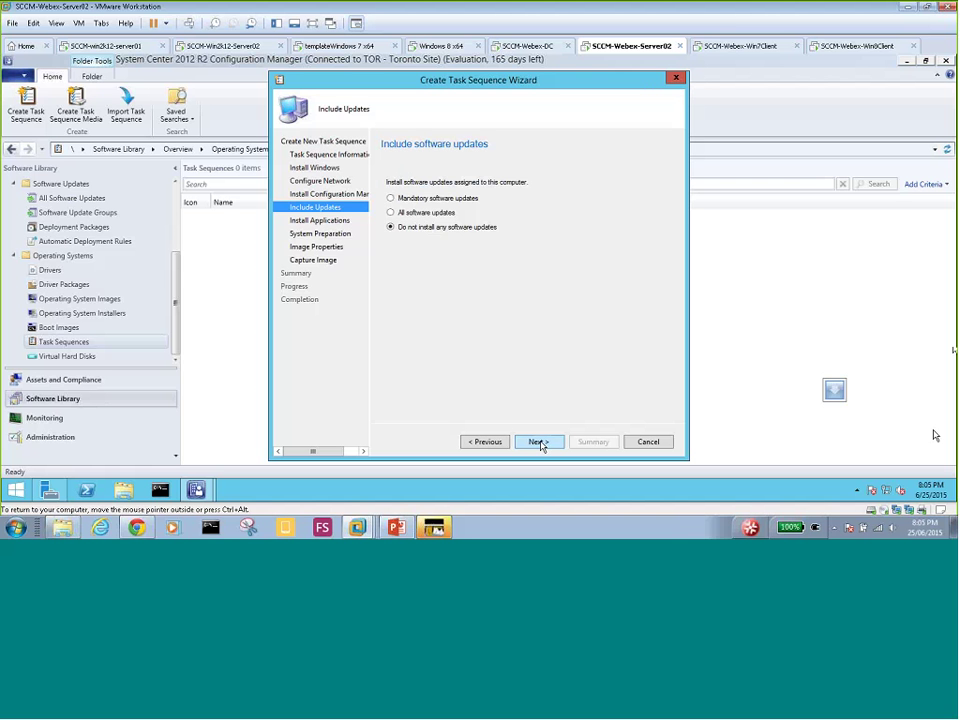
{"action": "left_click", "coordinate": [539, 442]}
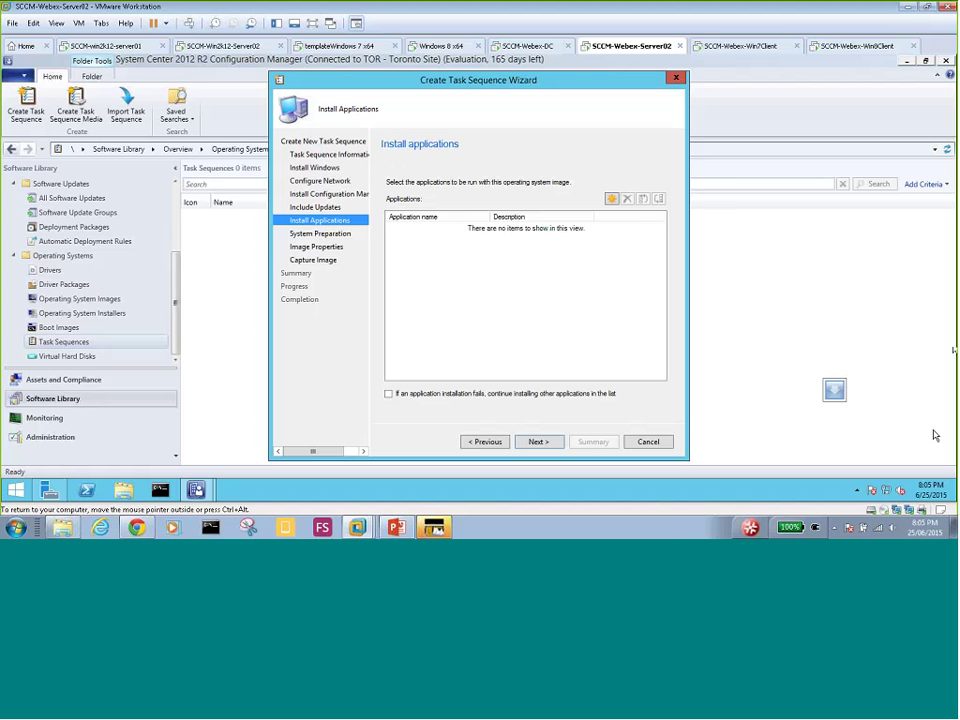
{"action": "left_click", "coordinate": [611, 198]}
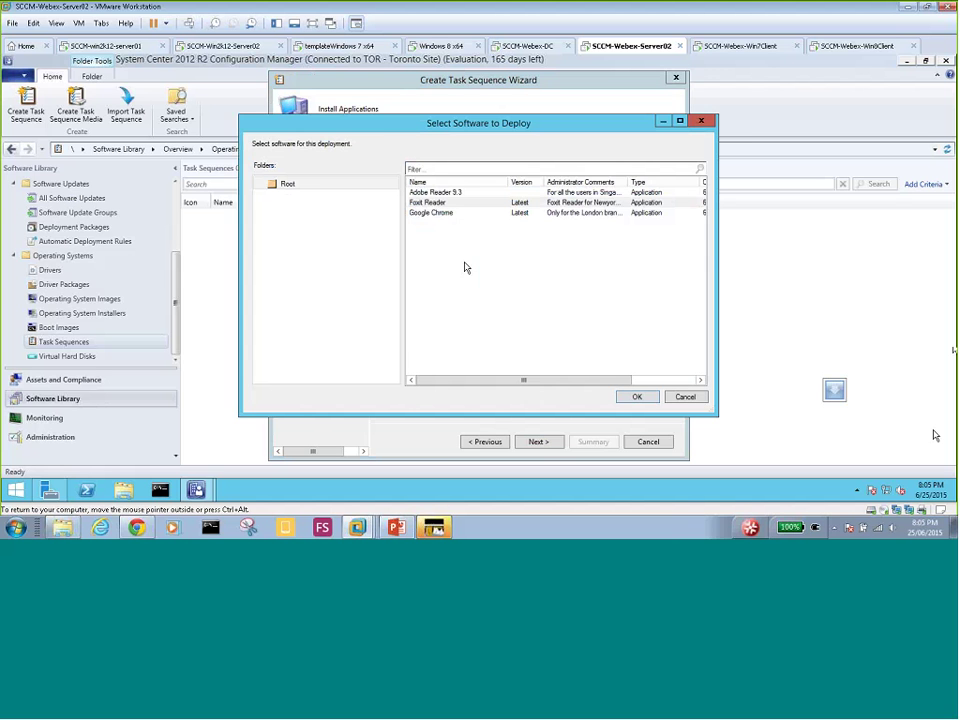
{"action": "left_click", "coordinate": [685, 396]}
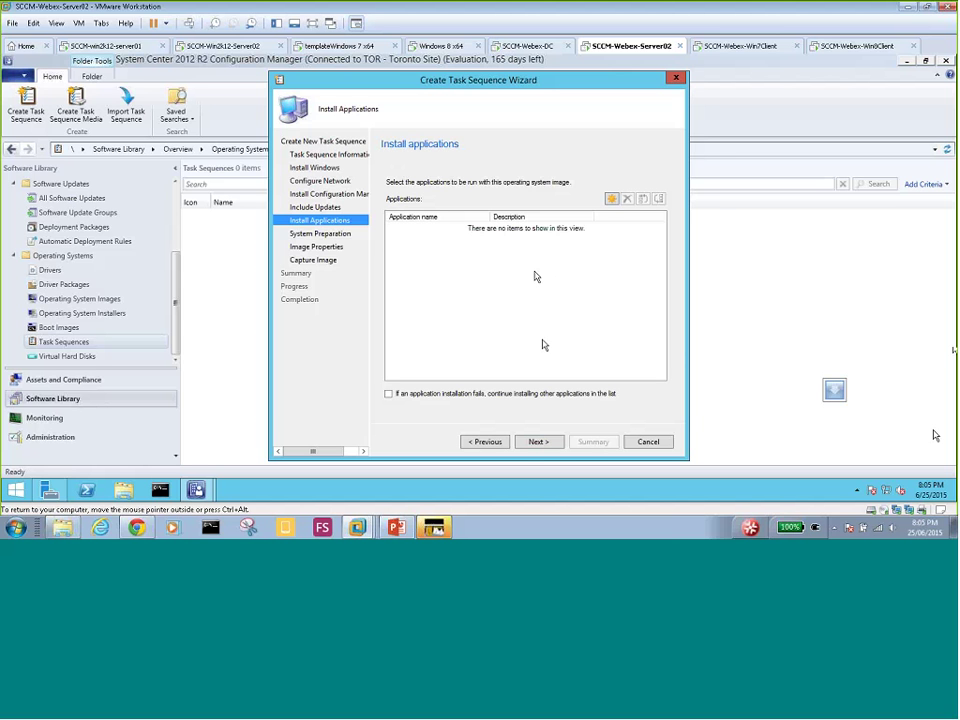
{"action": "left_click", "coordinate": [610, 199]}
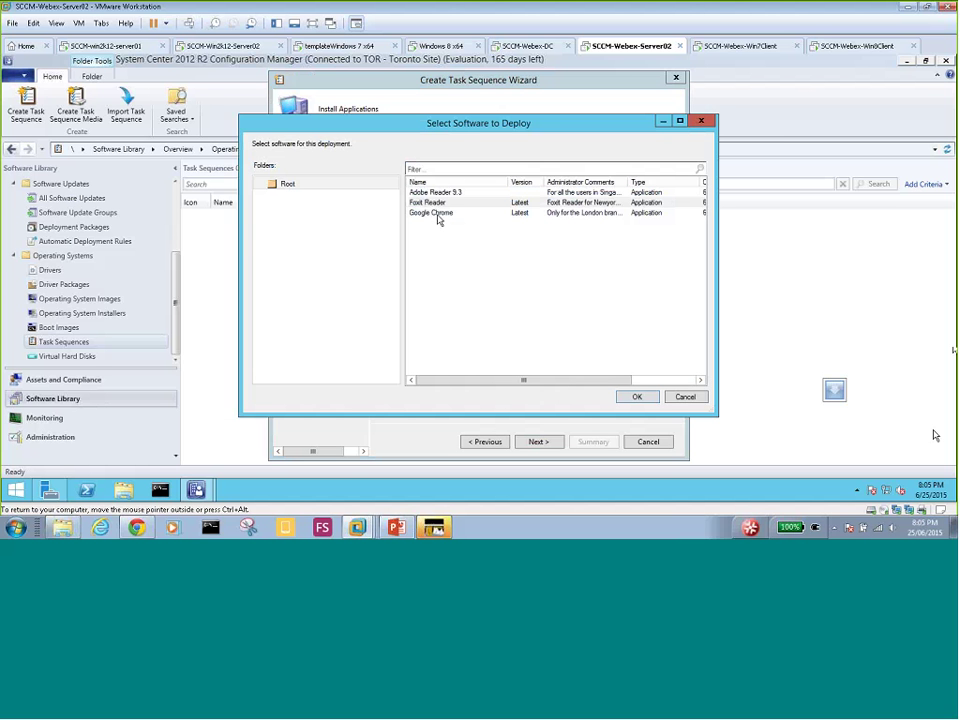
{"action": "left_click", "coordinate": [685, 397]}
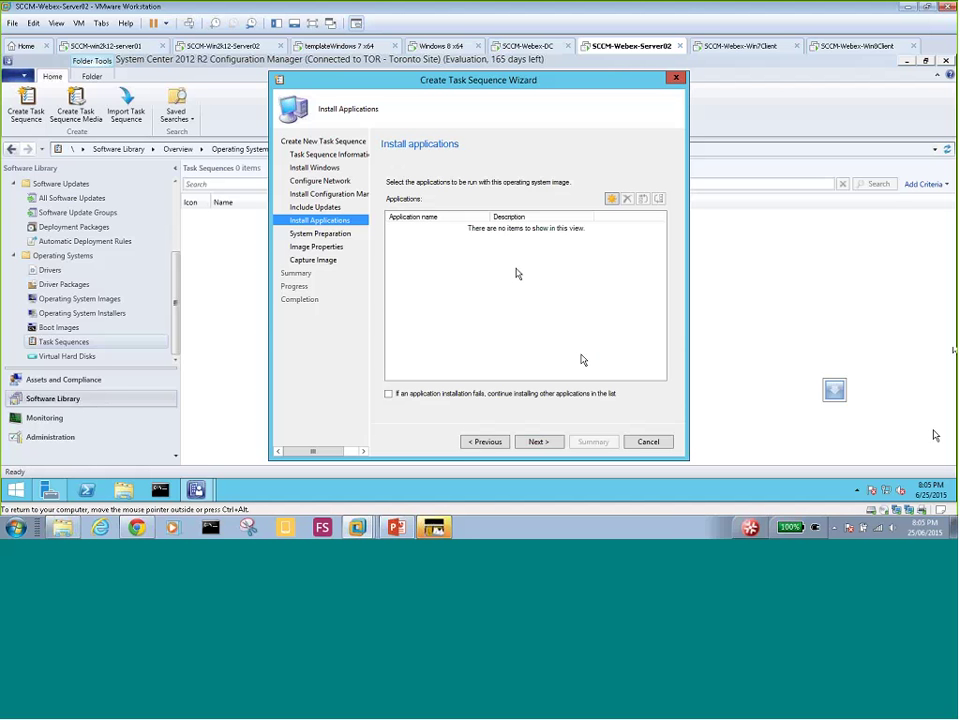
- Accept the System Preparation and Image Properties defaults to reach the Capture Image page
{"action": "left_click", "coordinate": [540, 442]}
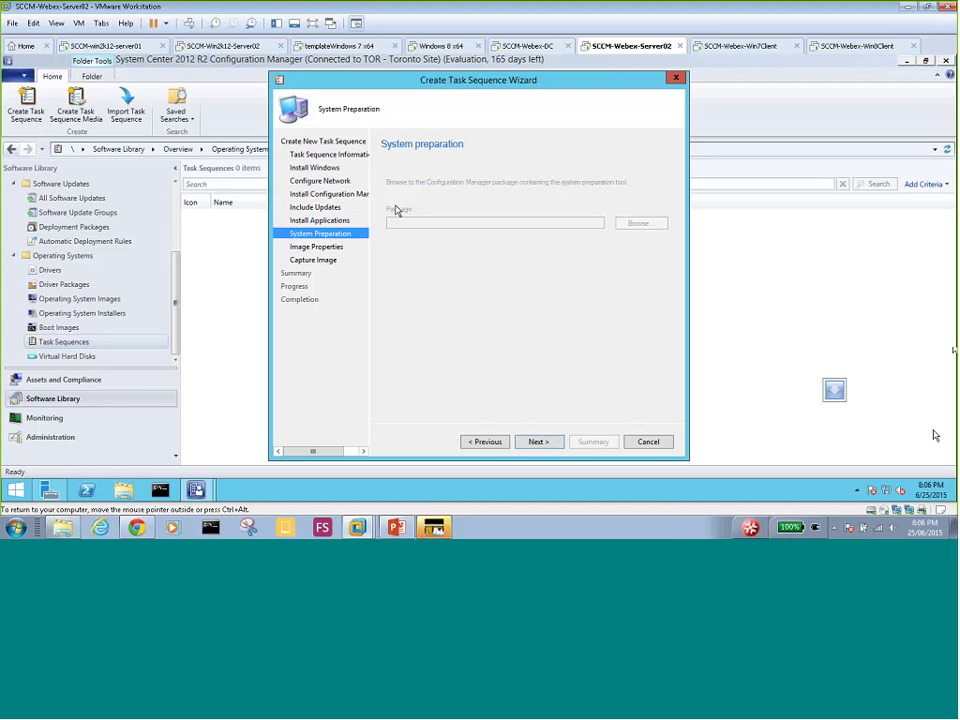
{"action": "left_click", "coordinate": [538, 442]}
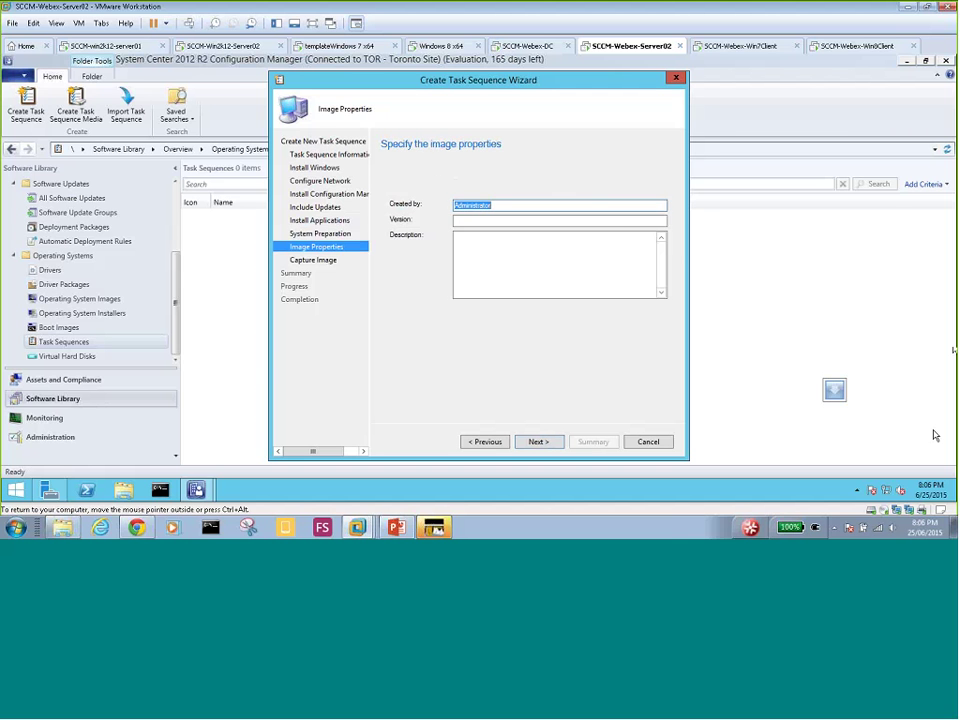
{"action": "left_click", "coordinate": [539, 442]}
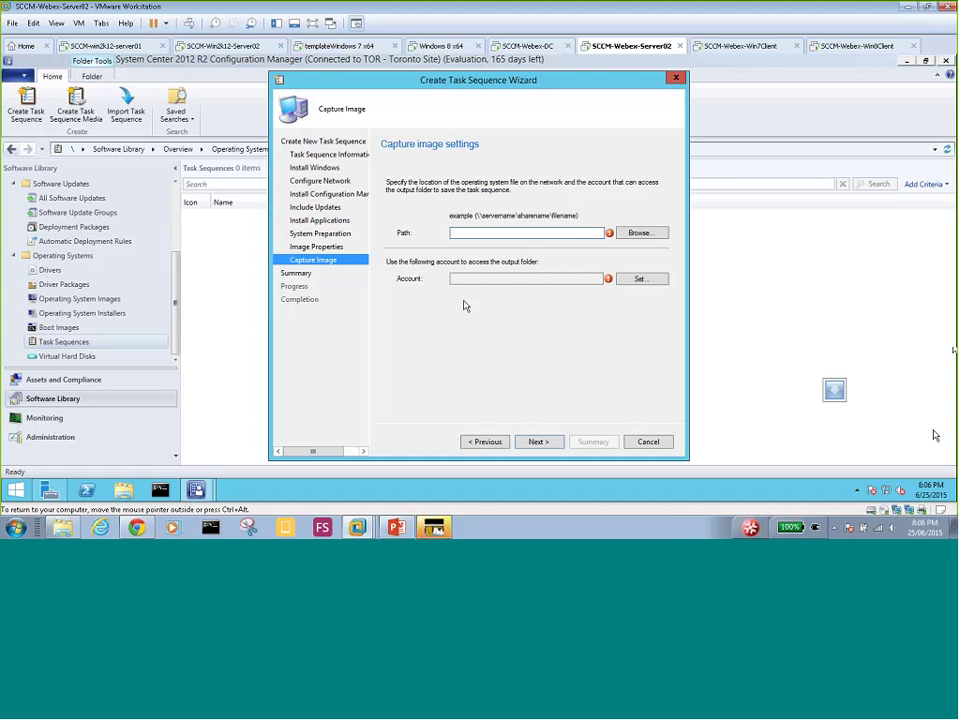
- Browse to the server02 Sources share and save the capture file as CaptureImage.wim
{"action": "left_click", "coordinate": [548, 234]}
{"action": "left_click", "coordinate": [630, 234]}
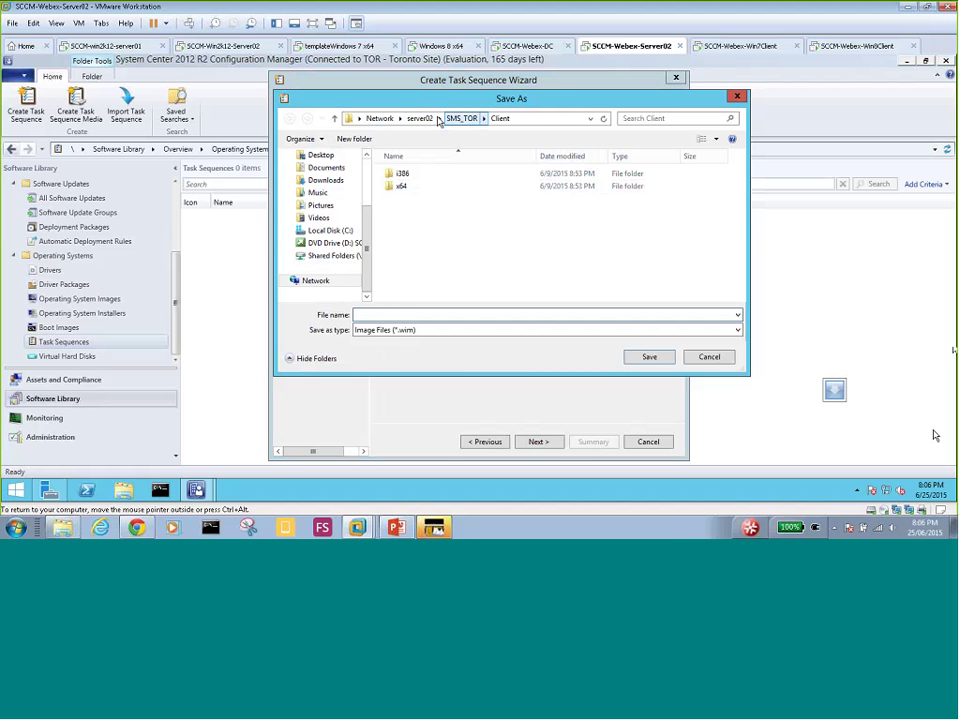
{"action": "left_click", "coordinate": [420, 119]}
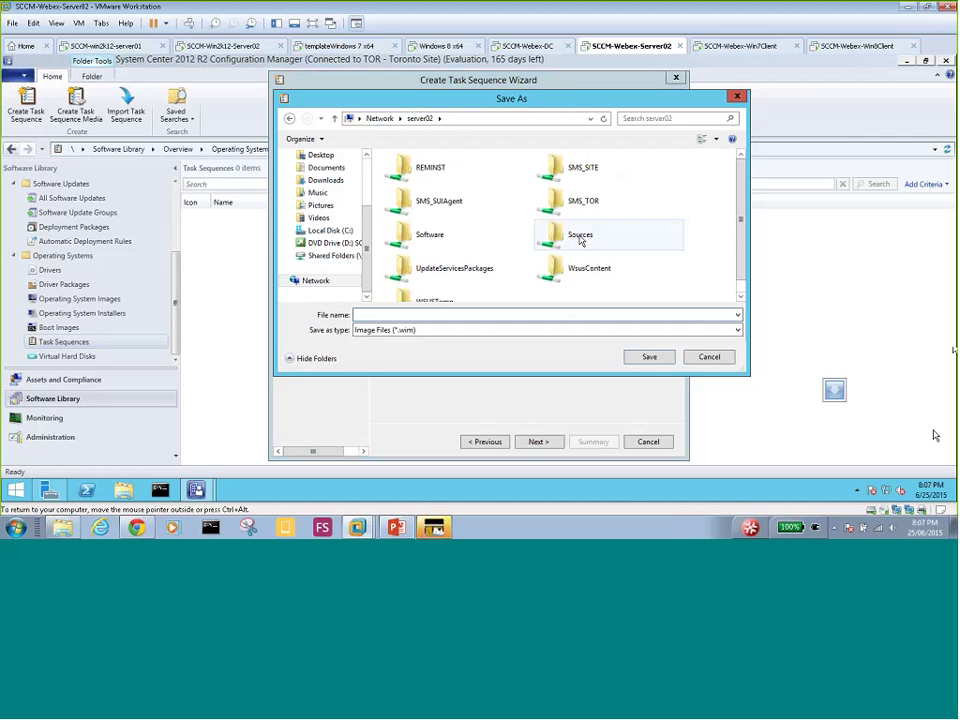
{"action": "double_click", "coordinate": [580, 236]}
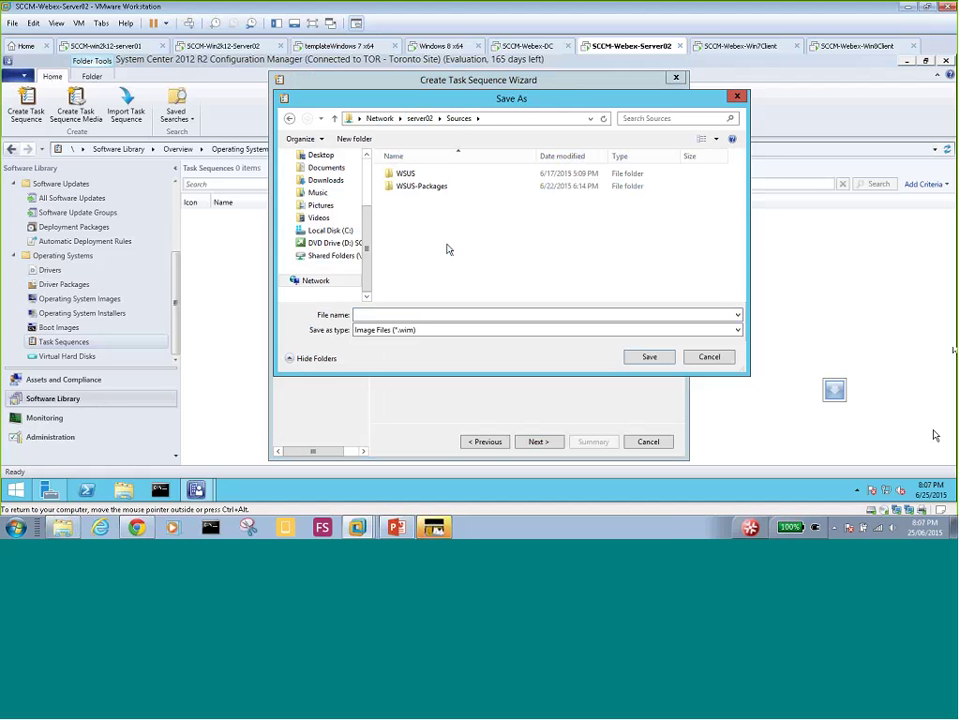
{"action": "left_click", "coordinate": [435, 315]}
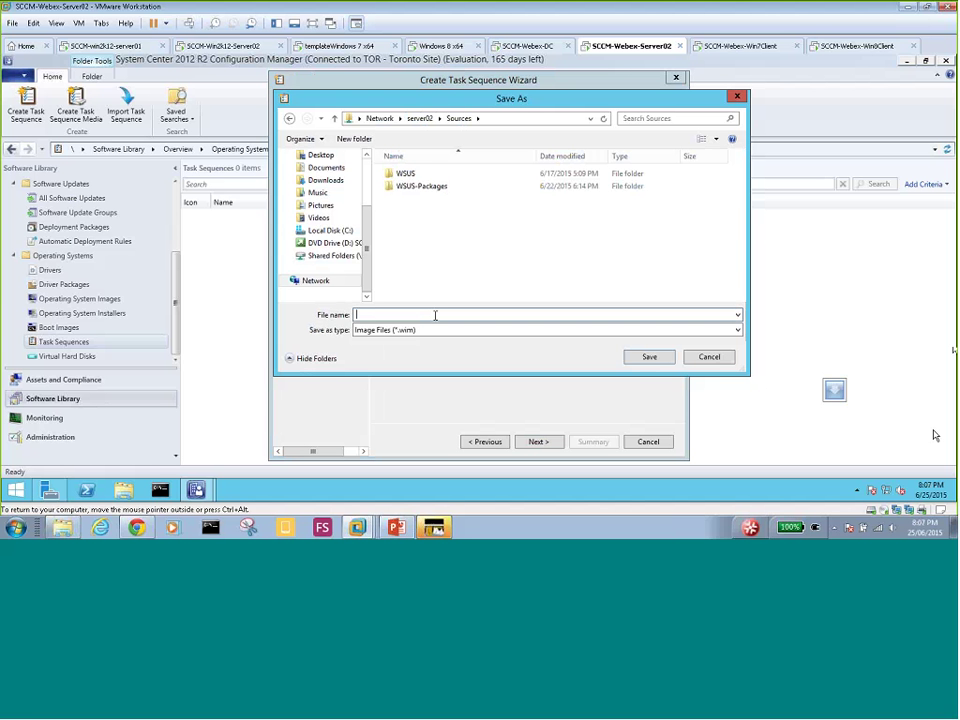
{"action": "type", "text": "CaptureImage"}
{"action": "left_click", "coordinate": [649, 358]}
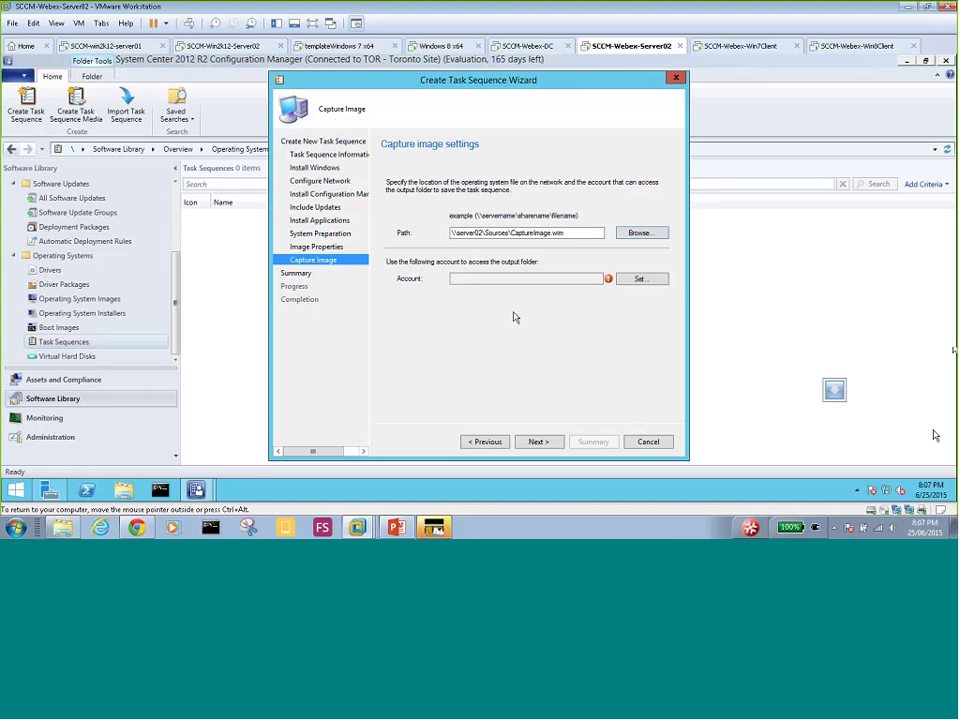
{"action": "key", "text": "ctrl+alt"}
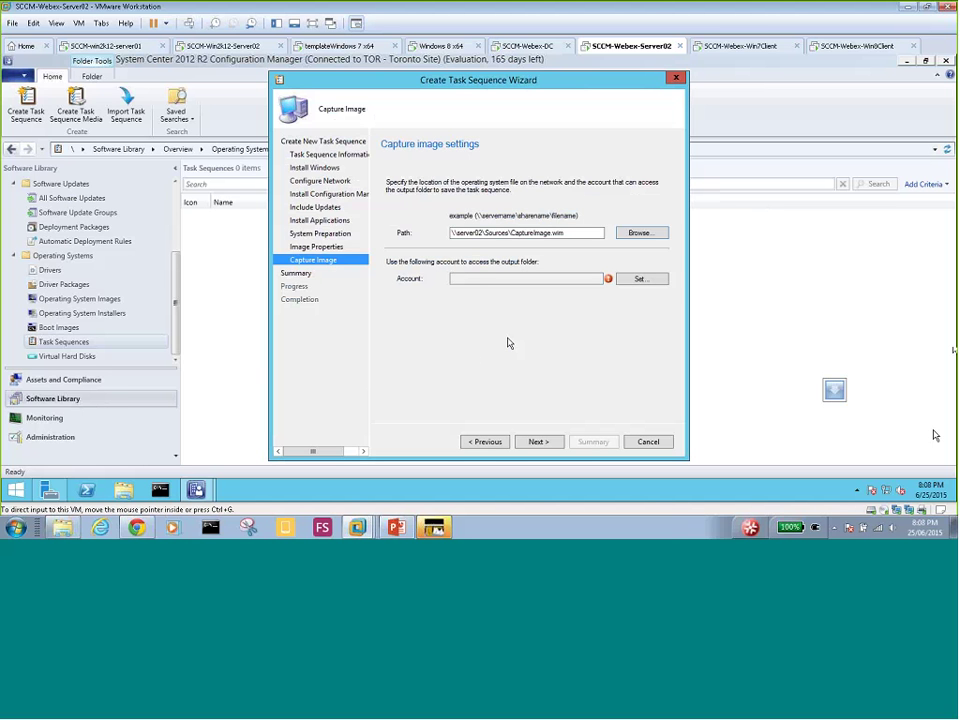
- Check the domain name in Server Manager, then enter the domain administrator as the output-folder access account
{"action": "left_click", "coordinate": [507, 343]}
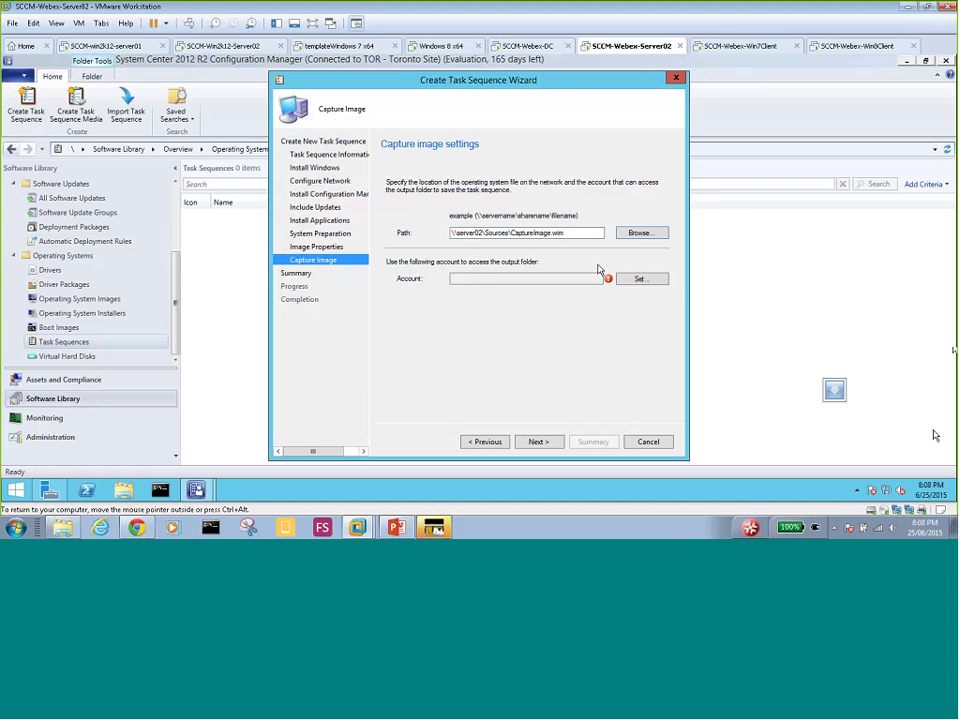
{"action": "left_click", "coordinate": [639, 280]}
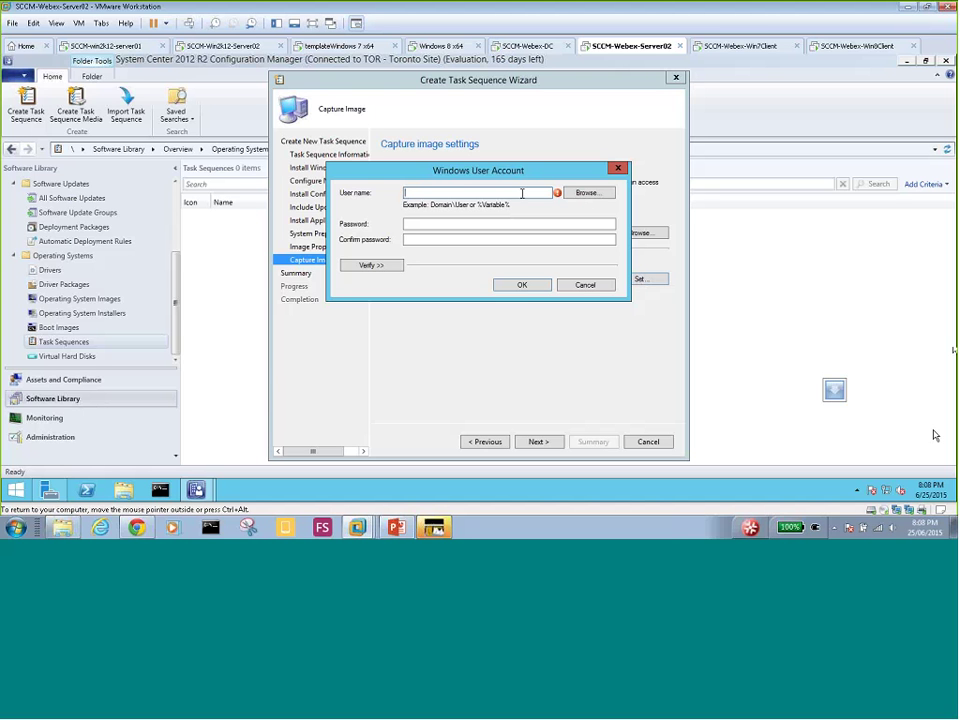
{"action": "left_click", "coordinate": [48, 489]}
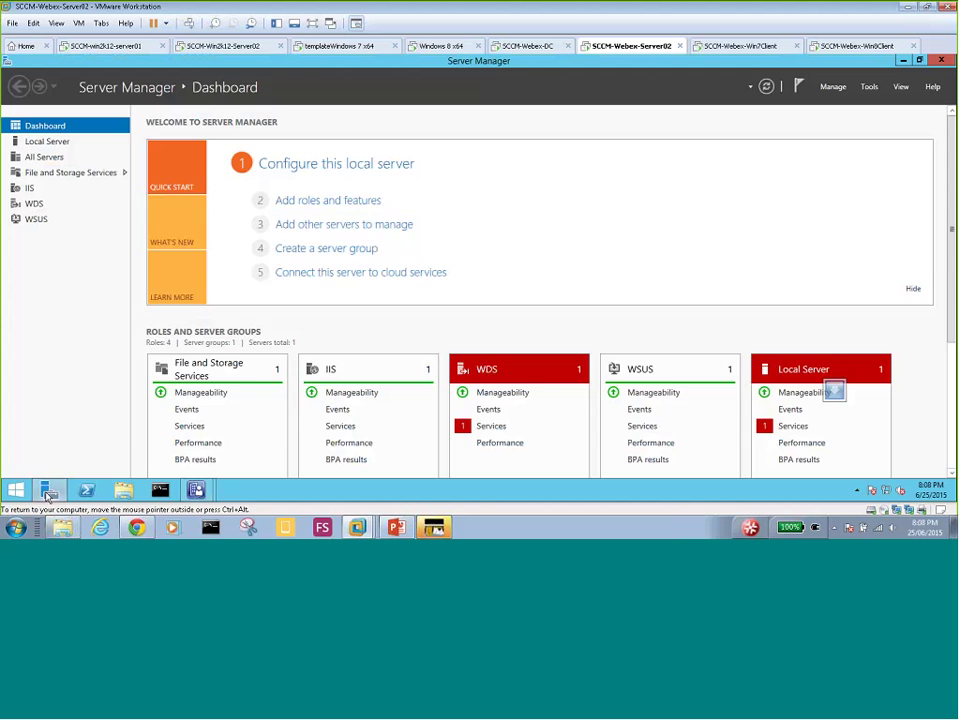
{"action": "left_click", "coordinate": [43, 142]}
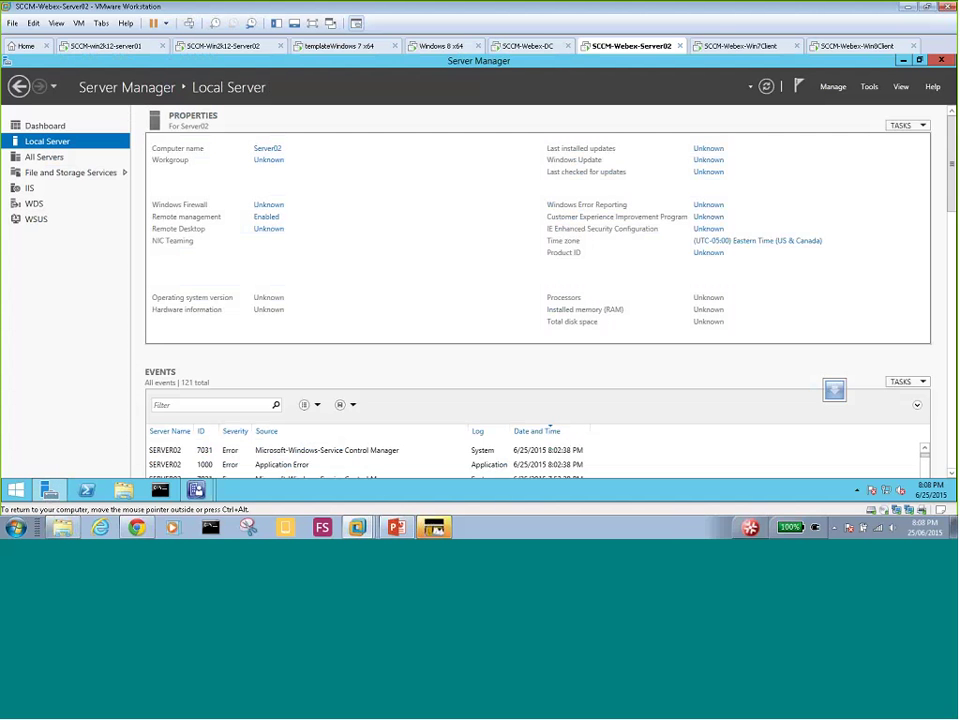
{"action": "mouse_move", "coordinate": [196, 490]}
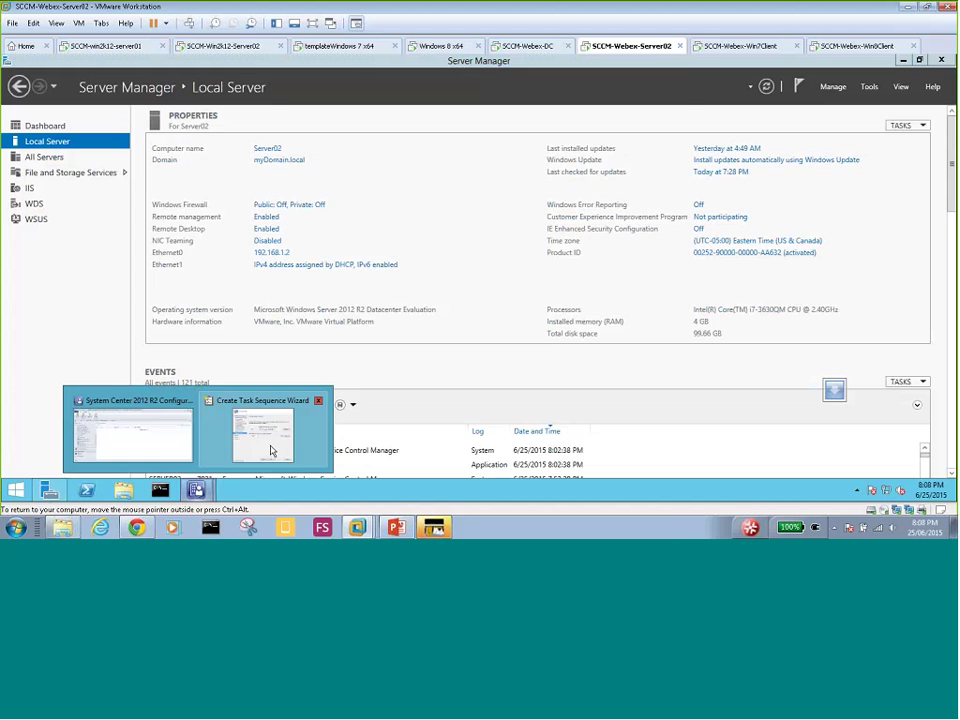
{"action": "left_click", "coordinate": [272, 444]}
{"action": "type", "text": "my"}
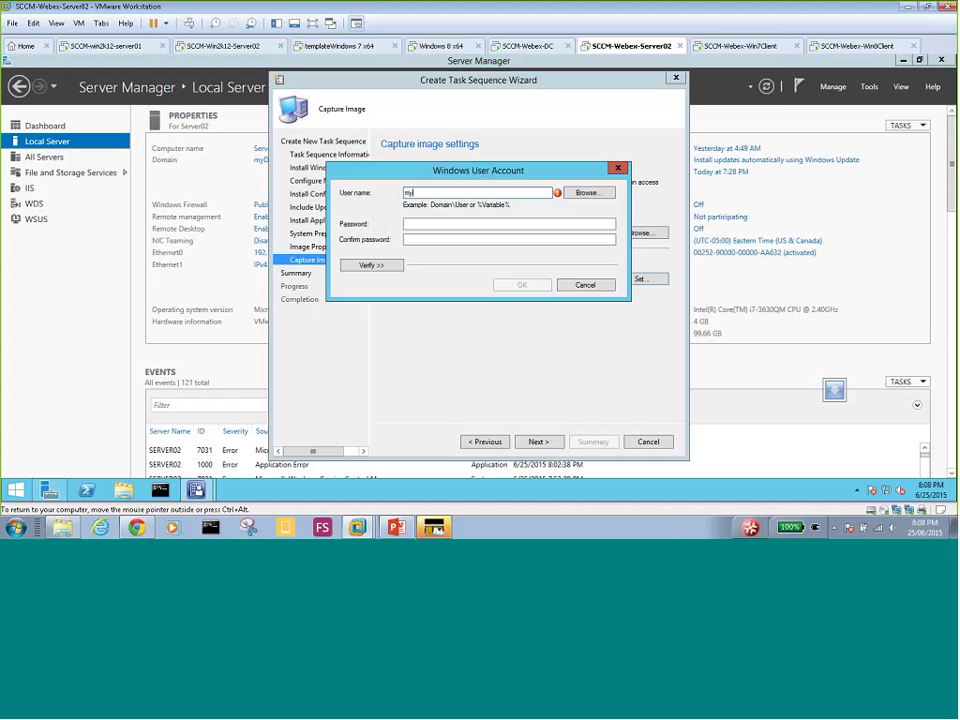
{"action": "type", "text": "domain\\admin"}
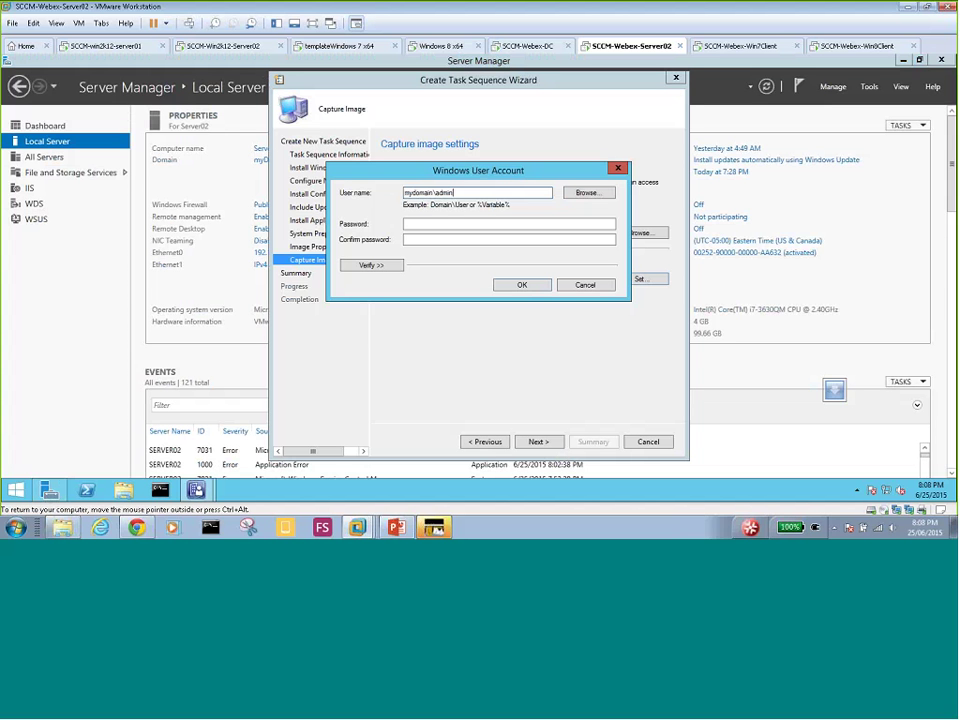
{"action": "type", "text": "istrator"}
{"action": "left_click", "coordinate": [519, 284]}
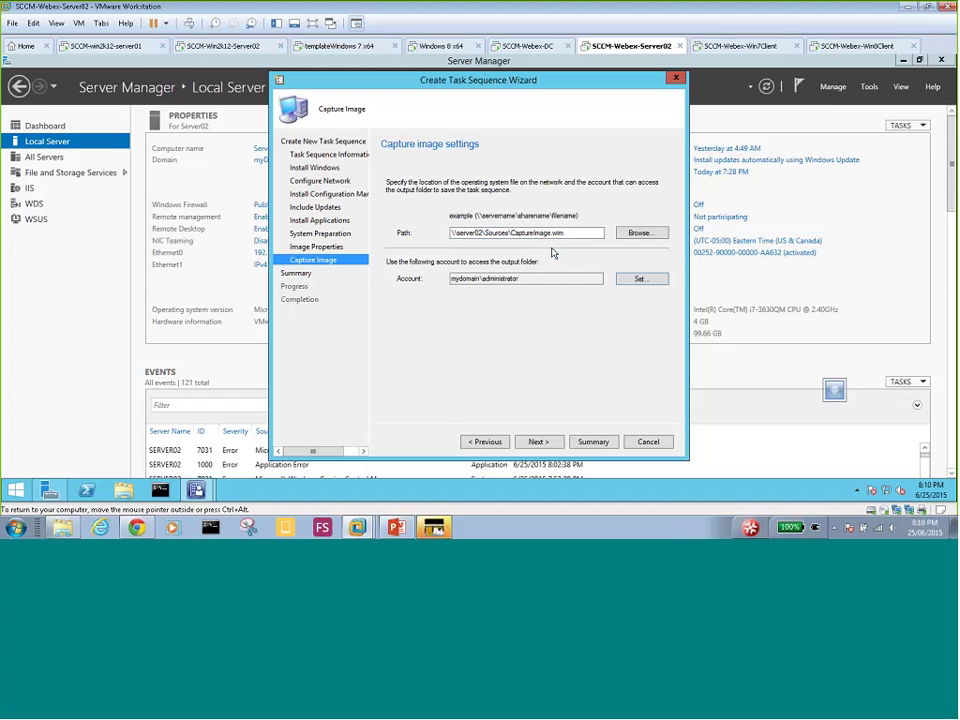
- Rename the capture file in the Sources folder to CaptureImageWin7.wim
{"action": "left_click", "coordinate": [634, 236]}
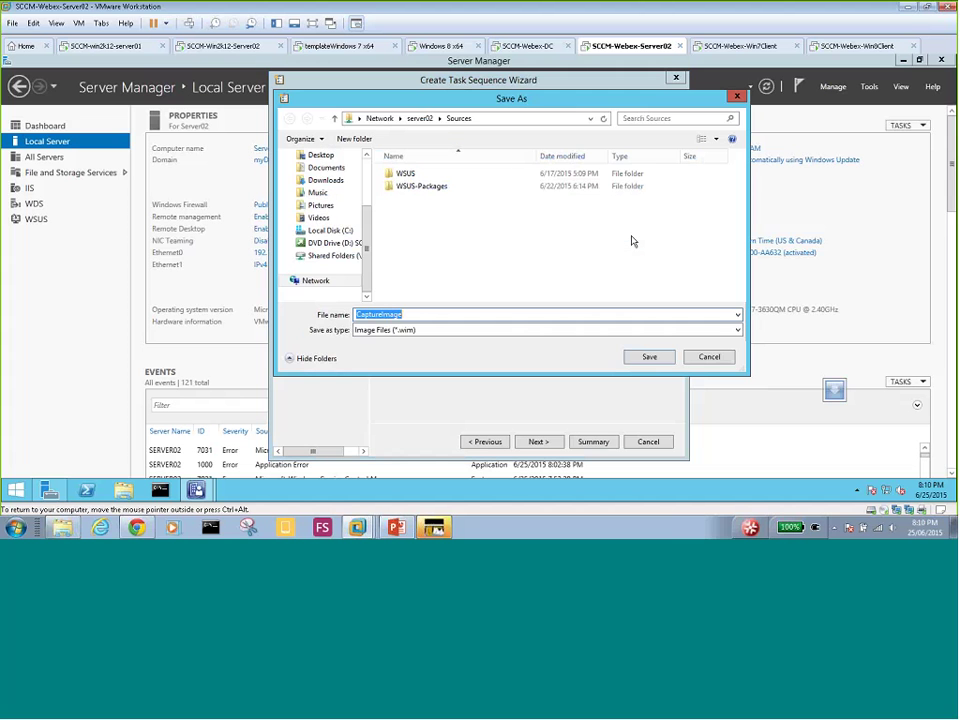
{"action": "left_click", "coordinate": [510, 120]}
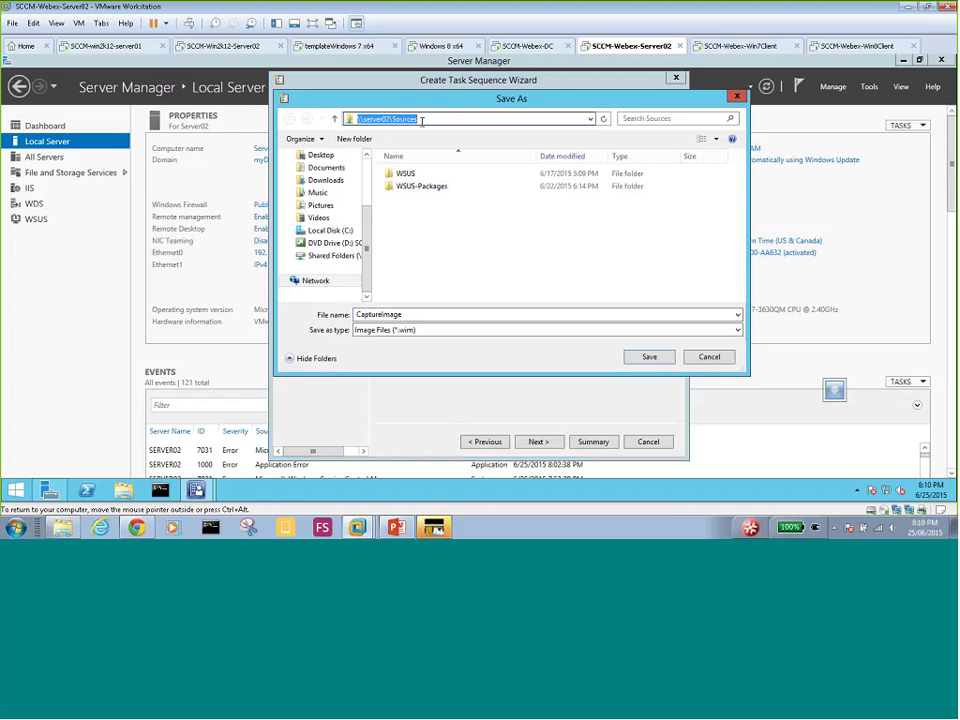
{"action": "left_click", "coordinate": [408, 315]}
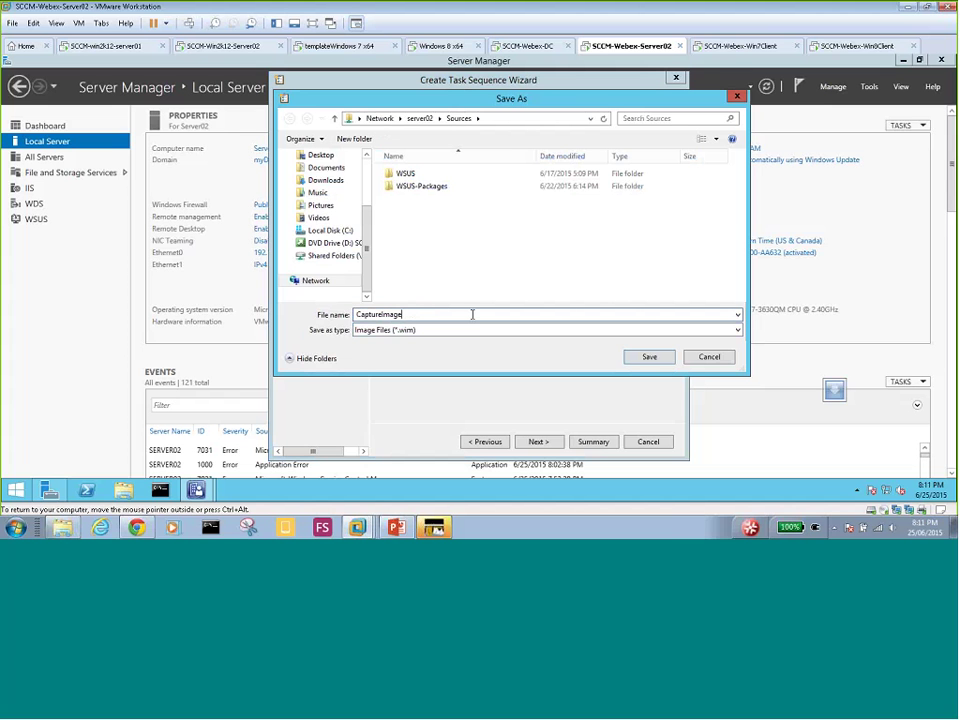
{"action": "type", "text": "7"}
{"action": "key", "text": "BackSpace"}
{"action": "type", "text": "Win7"}
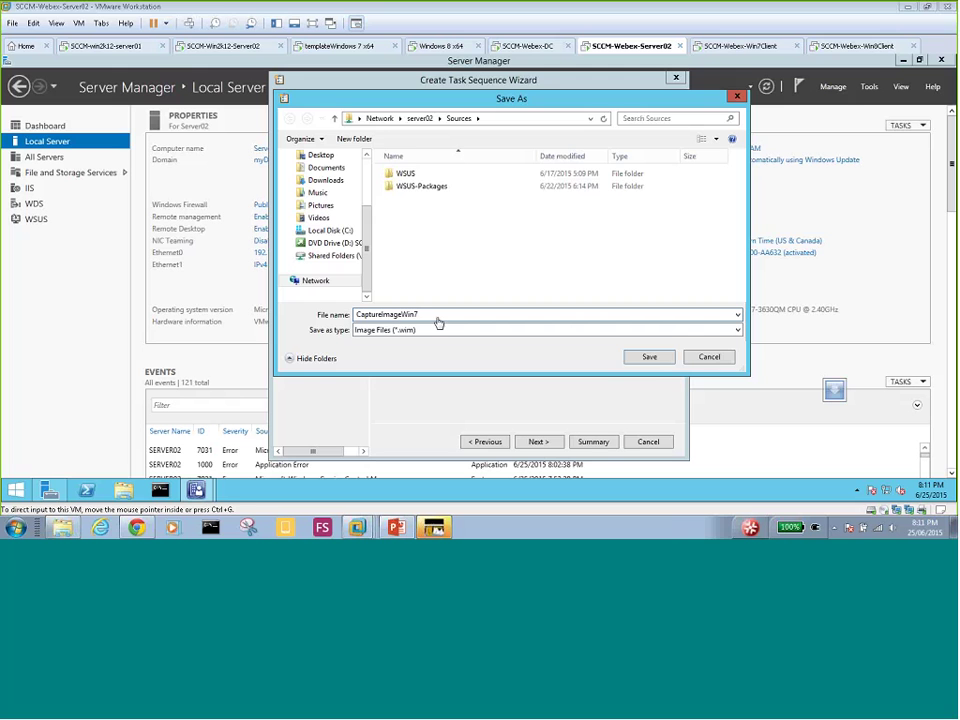
{"action": "left_click", "coordinate": [438, 318]}
{"action": "key", "text": "Return"}
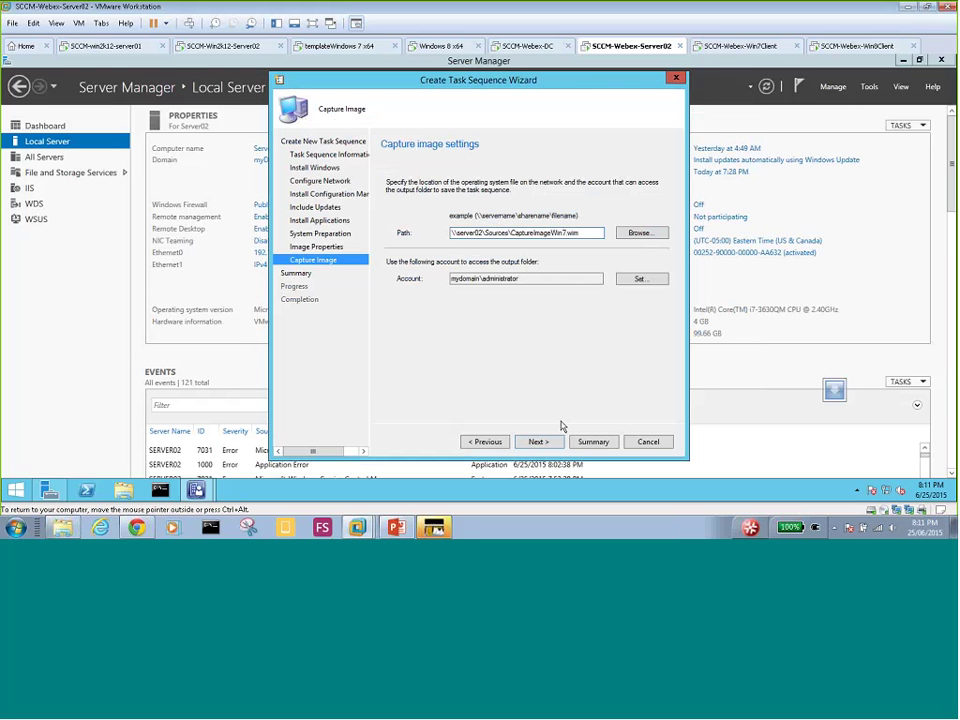
- Confirm the Summary, create the Windows 7 build-and-capture task sequence, and close the wizard
{"action": "left_click", "coordinate": [539, 442]}
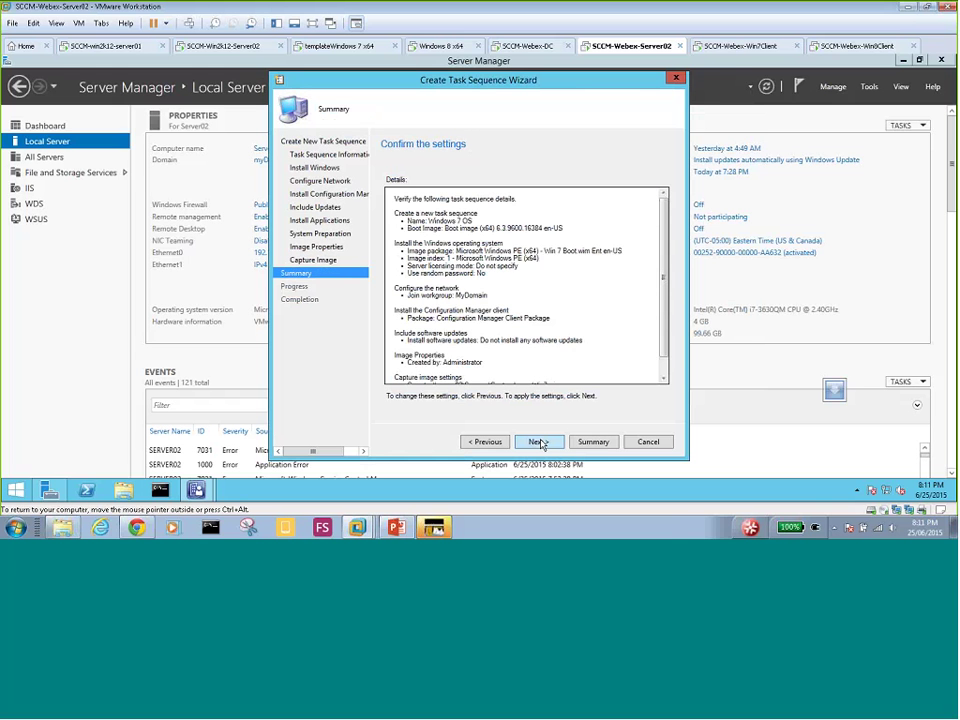
{"action": "left_click", "coordinate": [540, 444]}
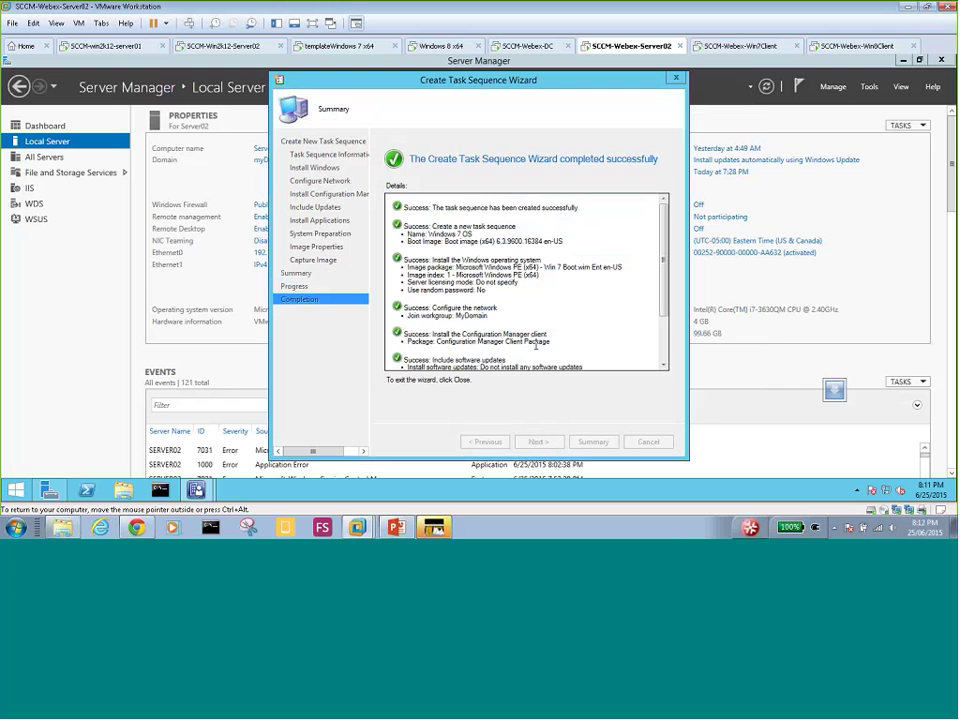
{"action": "left_click", "coordinate": [649, 441]}
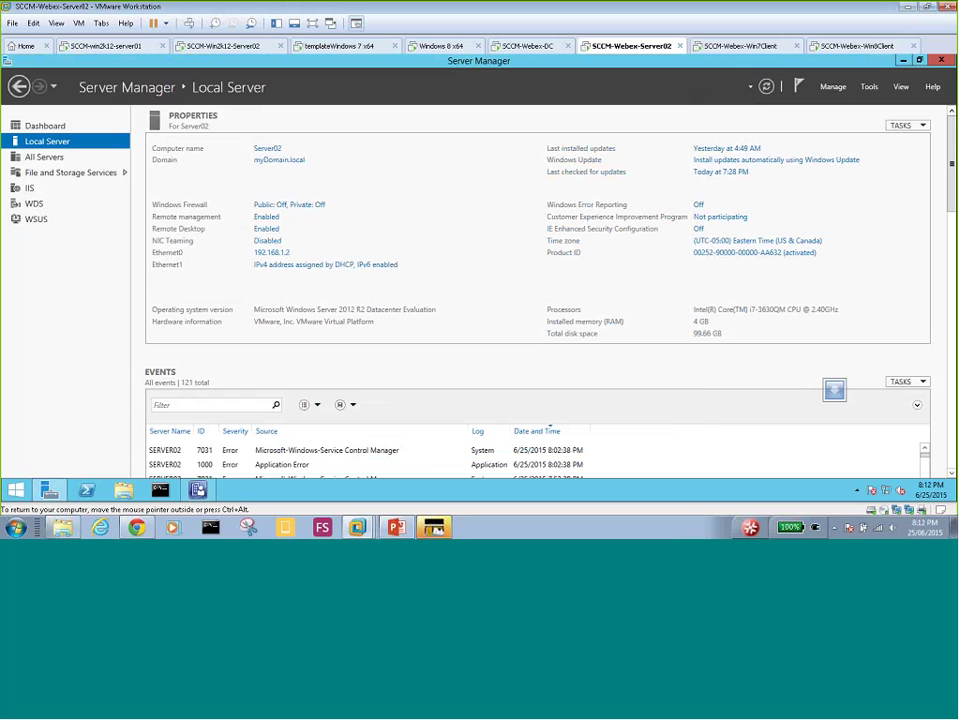
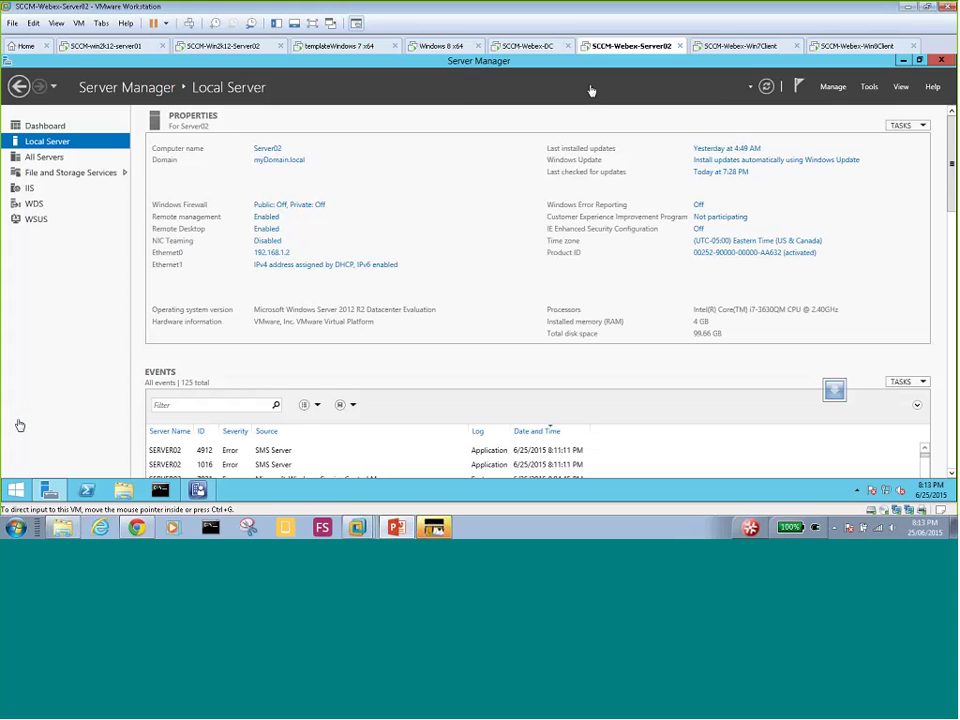
- In the ConfigMgr console, go to Assets and Compliance > Devices and launch Import Computer Information
{"action": "left_click", "coordinate": [199, 492]}
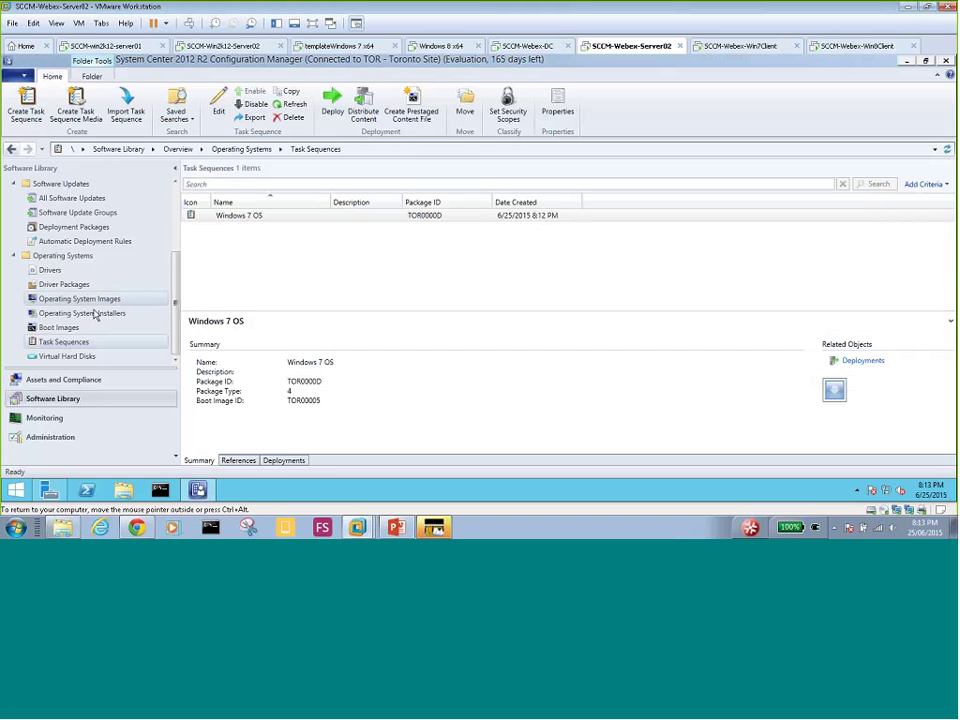
{"action": "left_click", "coordinate": [70, 385]}
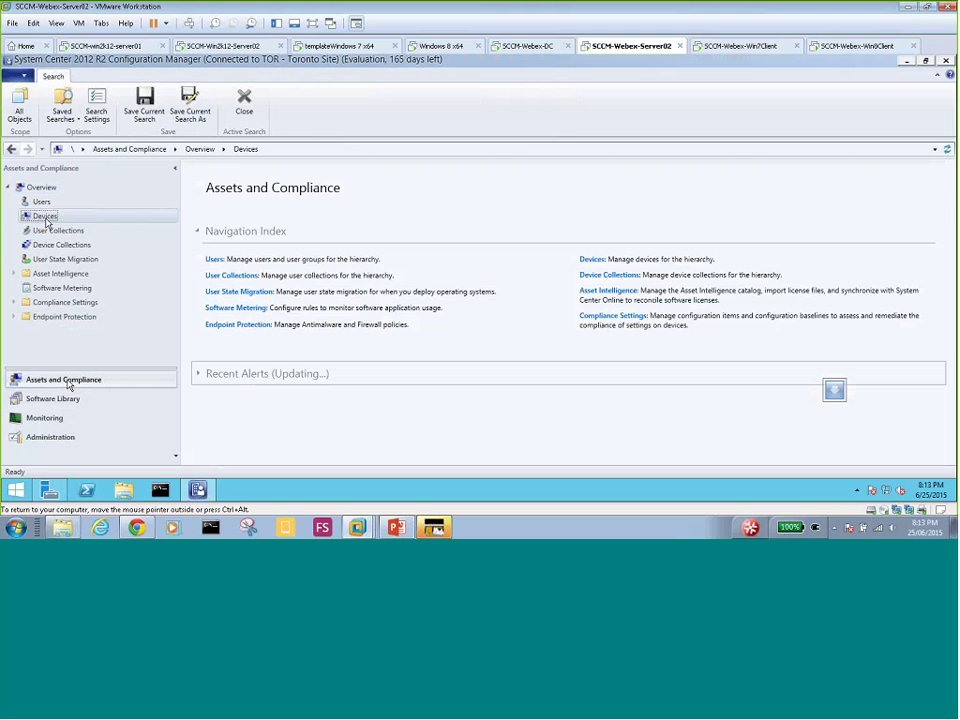
{"action": "left_click", "coordinate": [45, 217]}
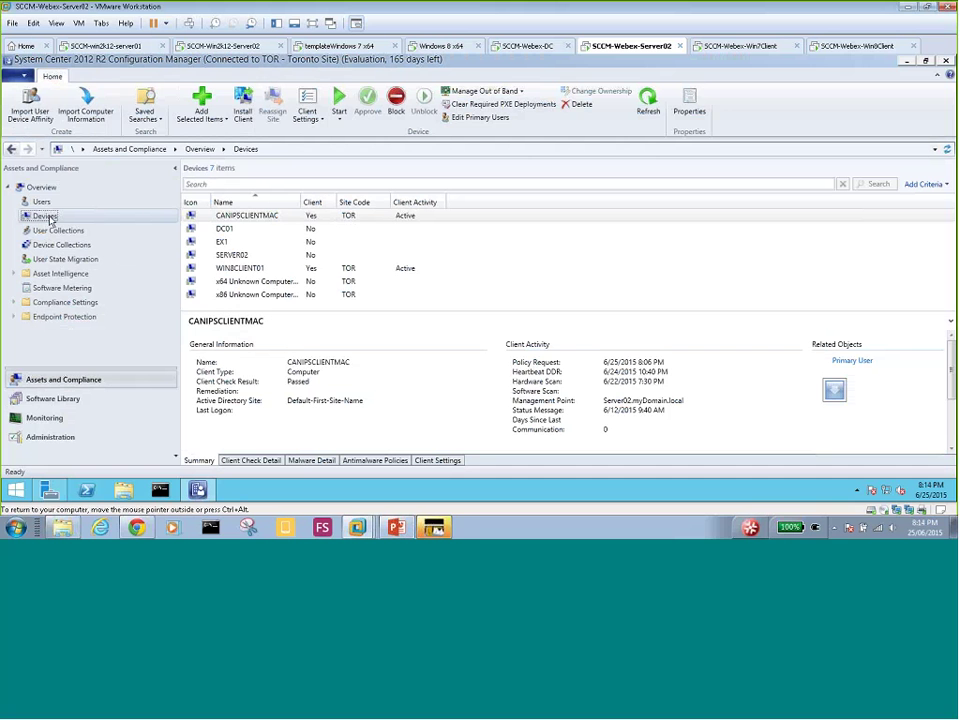
{"action": "right_click", "coordinate": [52, 219]}
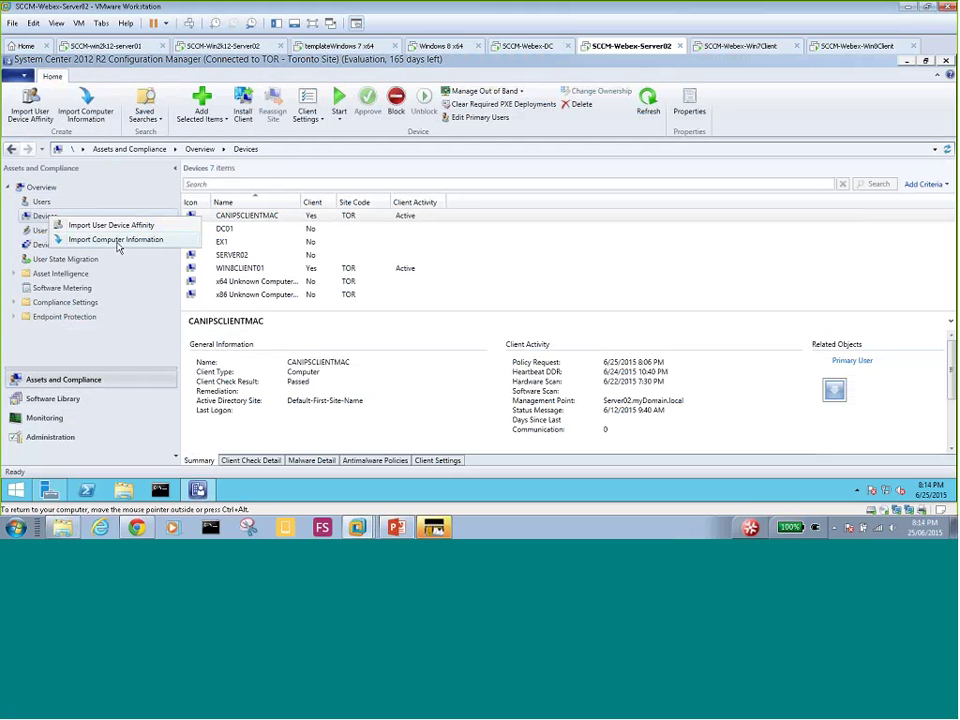
{"action": "left_click", "coordinate": [42, 220]}
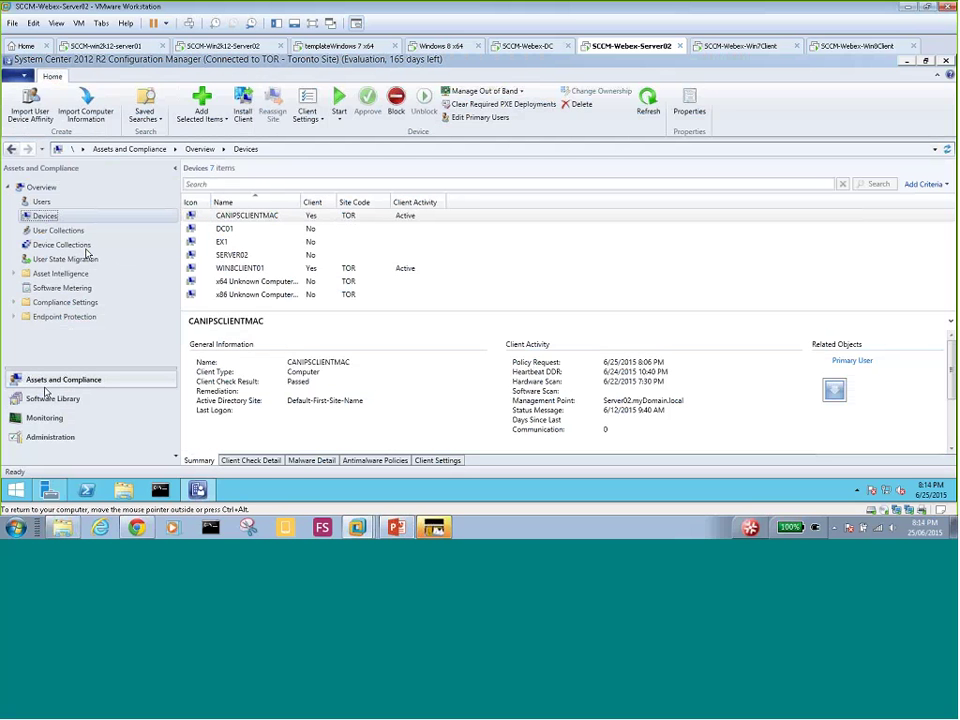
{"action": "right_click", "coordinate": [46, 217]}
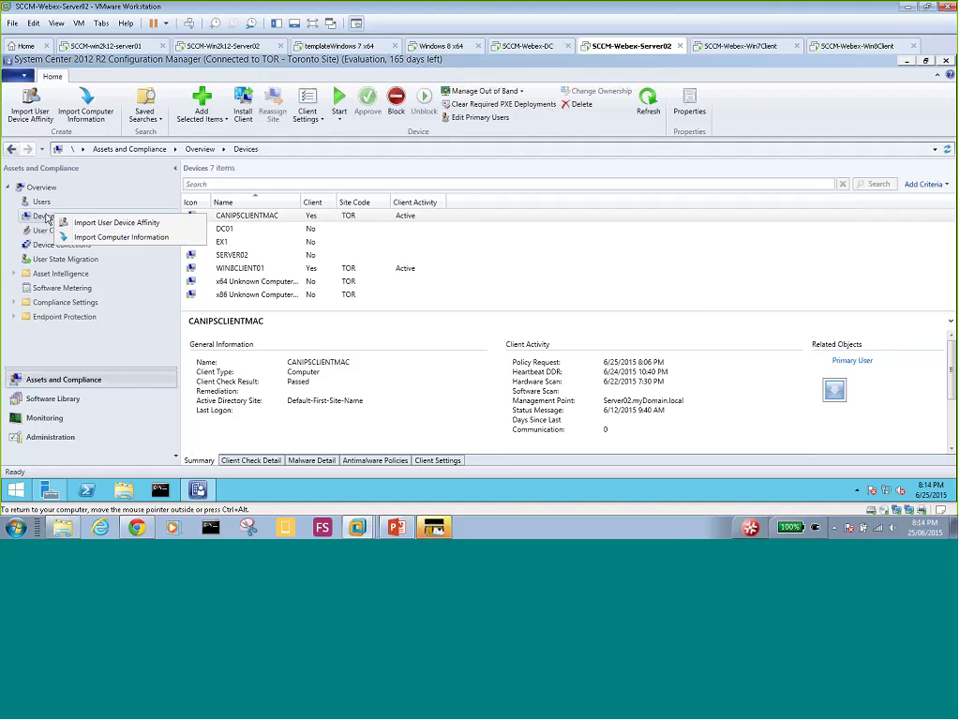
{"action": "left_click", "coordinate": [125, 239]}
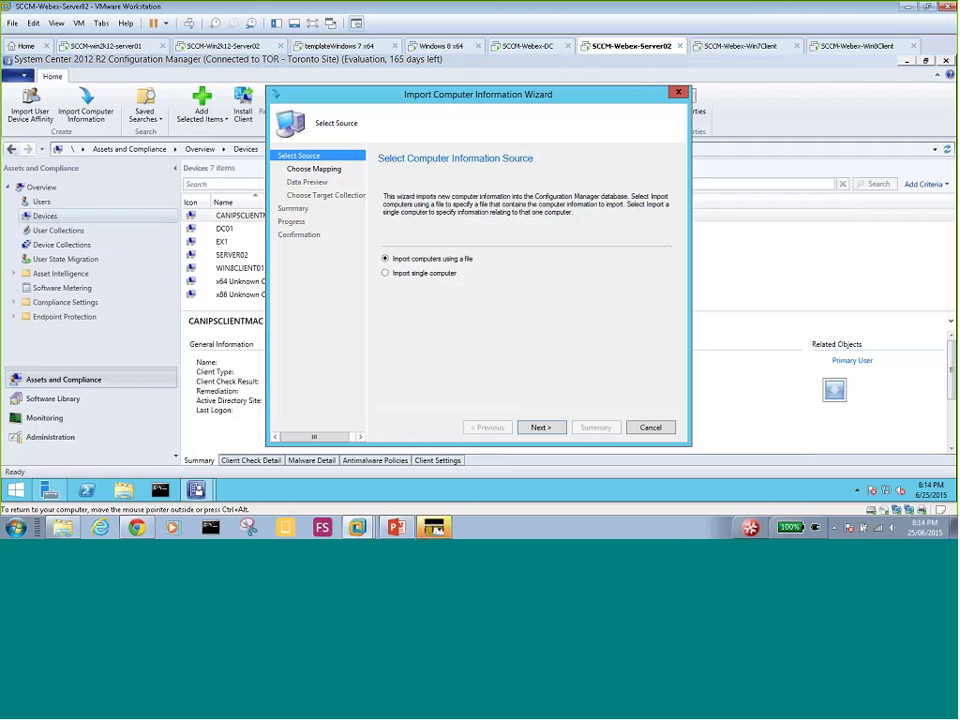
- Select 'Import single computer' in the wizard, then open VMware's File menu
{"action": "left_click", "coordinate": [428, 274]}
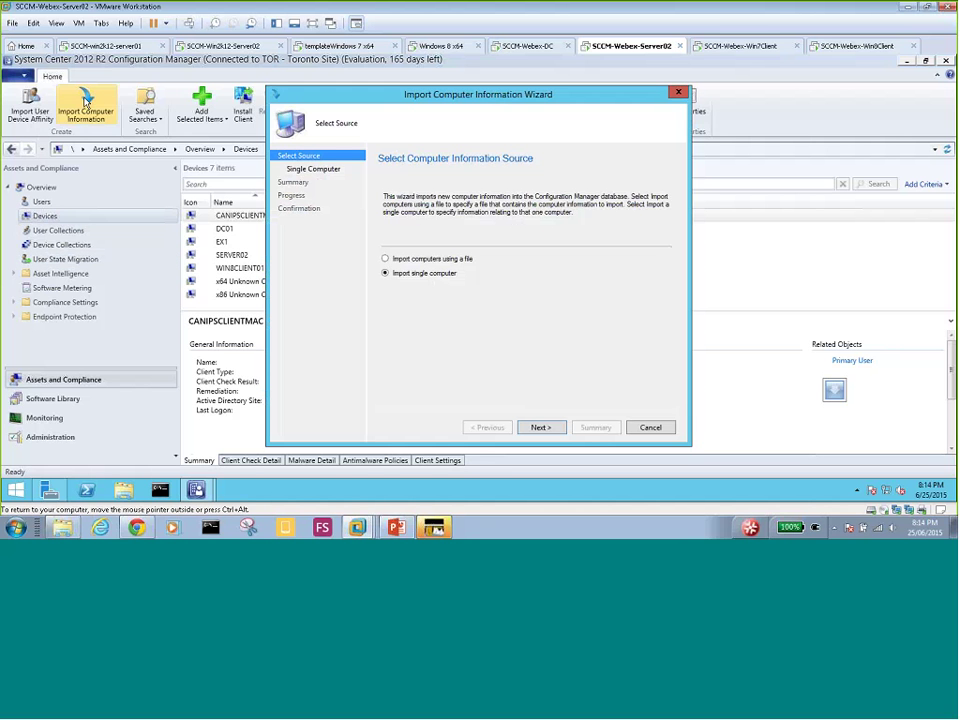
{"action": "left_click", "coordinate": [145, 112]}
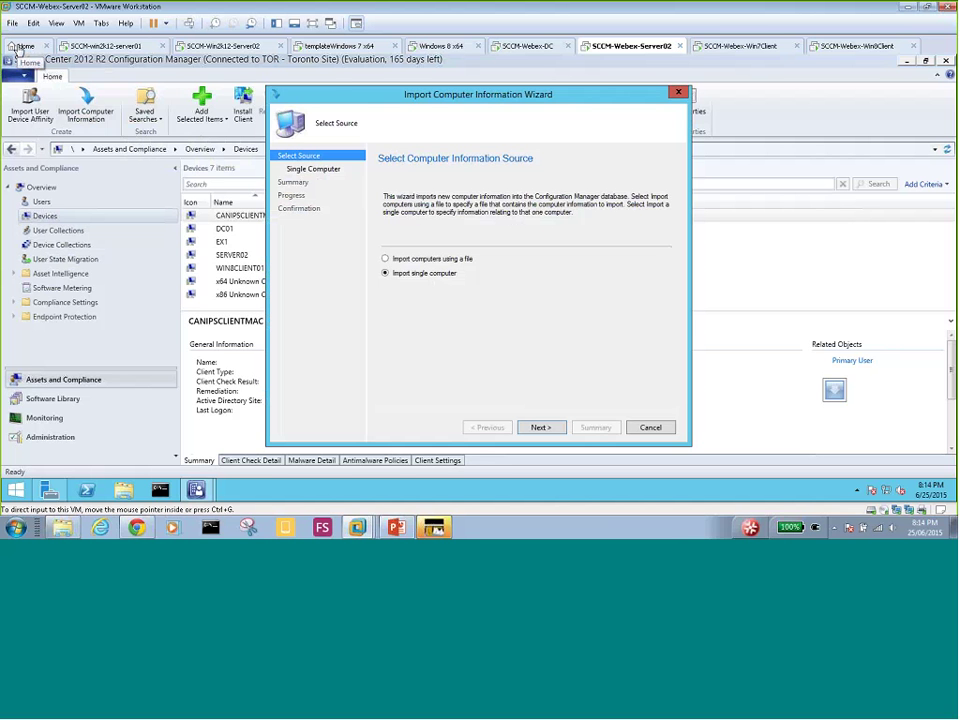
{"action": "left_click", "coordinate": [13, 23]}
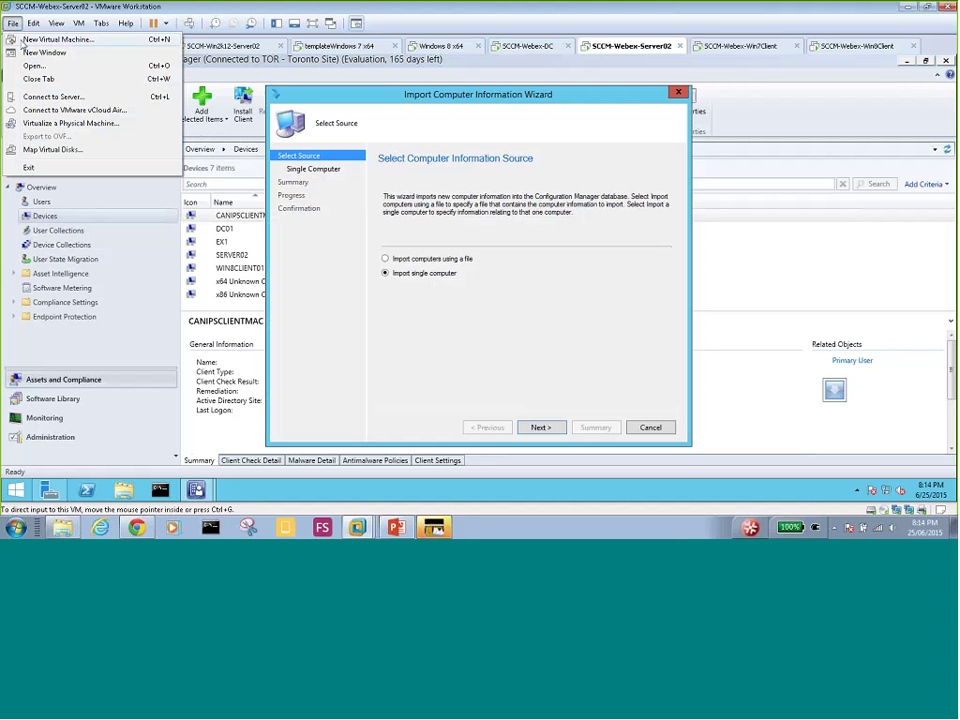
- Start a new VMware virtual machine, choosing to install the operating system later
{"action": "left_click", "coordinate": [22, 41]}
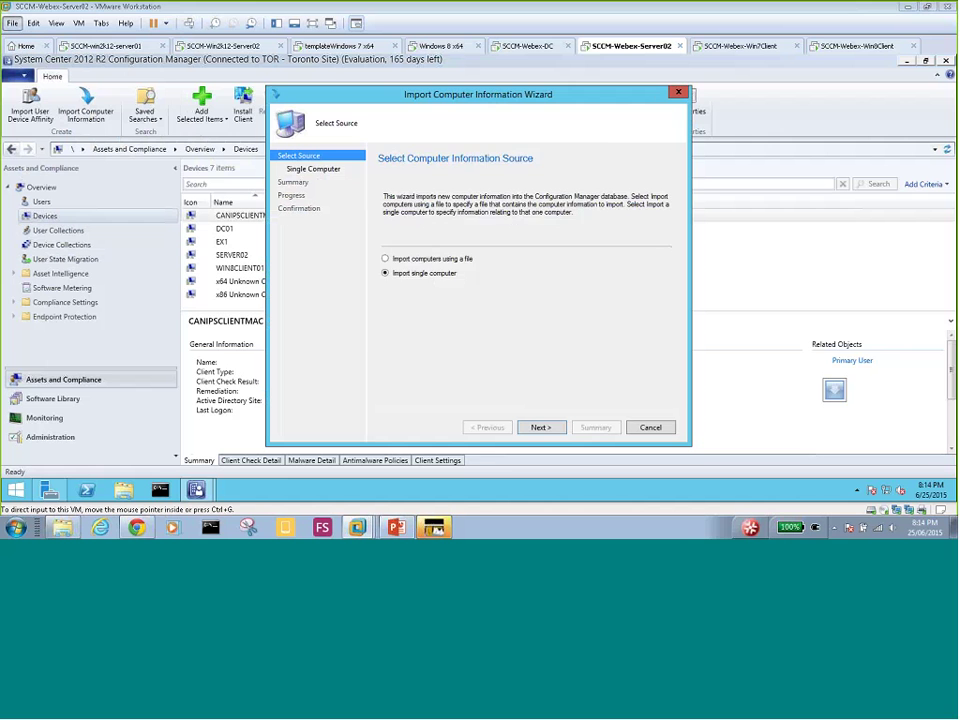
{"action": "left_click", "coordinate": [529, 363]}
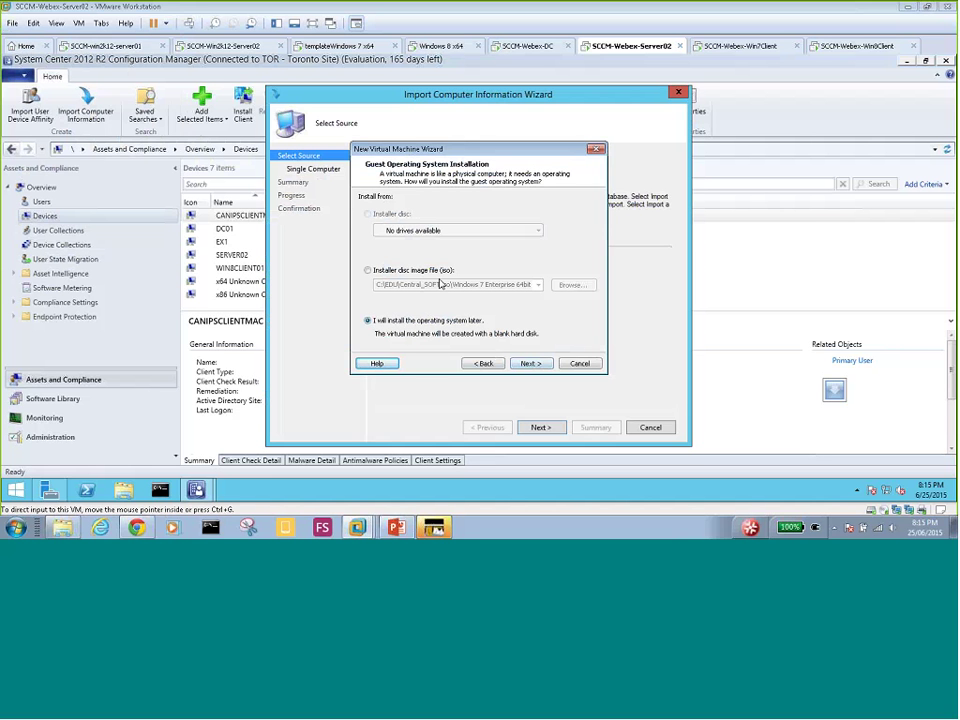
{"action": "left_click", "coordinate": [531, 364]}
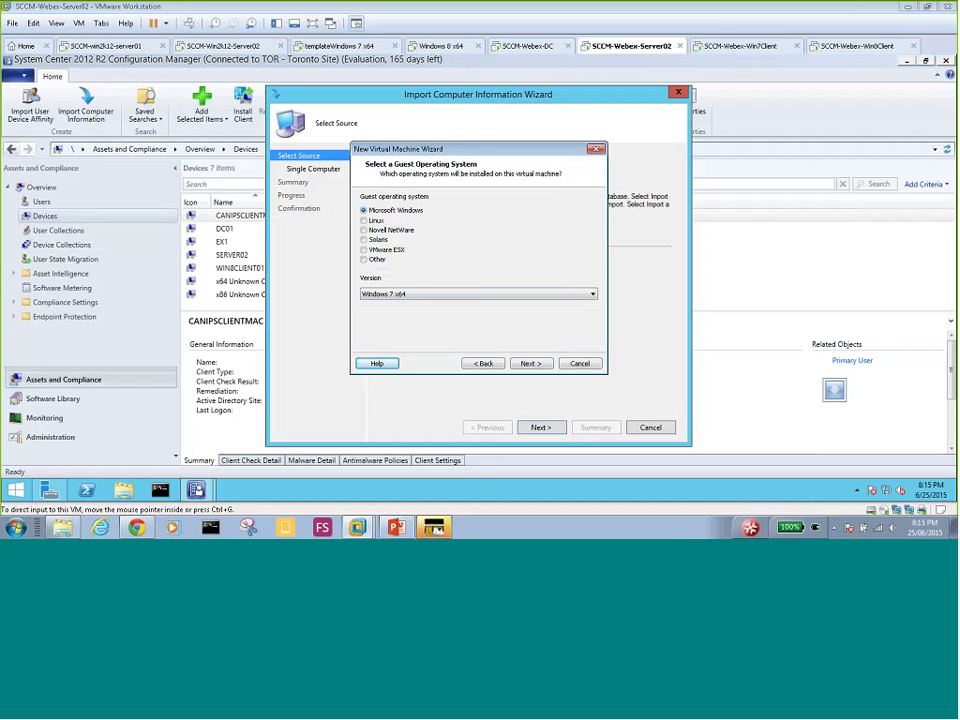
- Accept Microsoft Windows, Windows 7 x64 as the guest operating system
{"action": "left_click", "coordinate": [529, 364]}
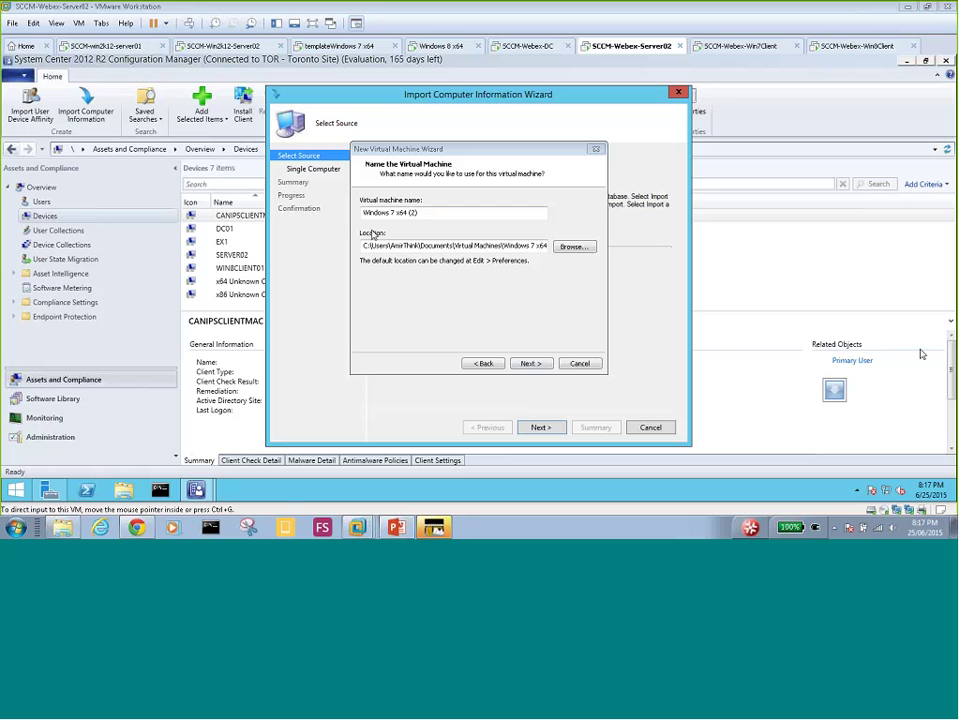
- Rename the VM 'Windows 7 x64 (2)-ReferenceComp01' and keep the 60 GB split virtual disk
{"action": "left_click", "coordinate": [424, 211]}
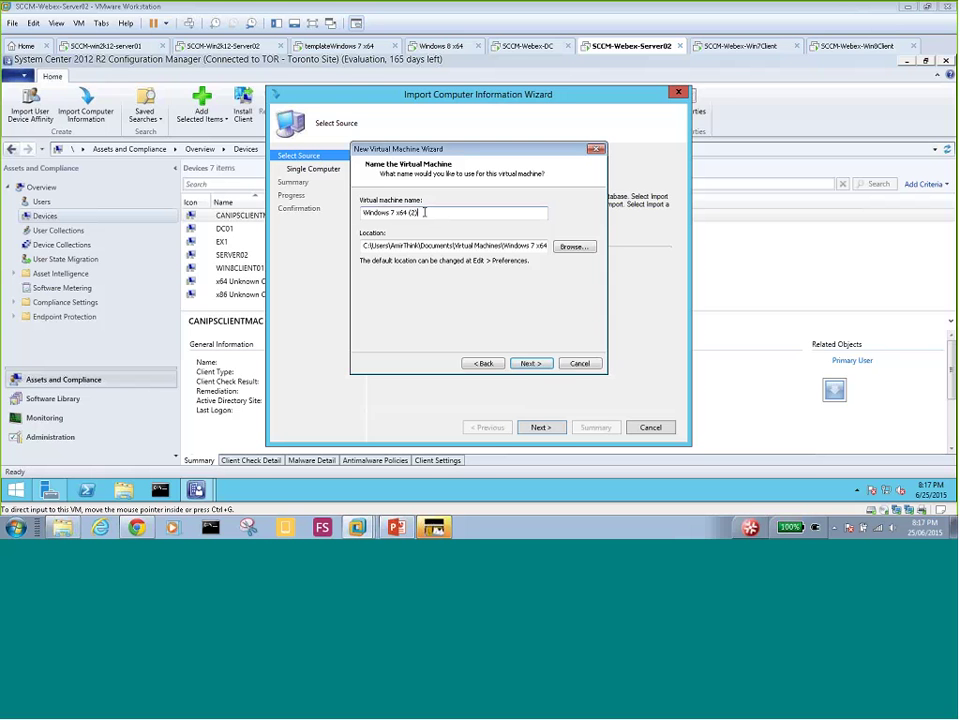
{"action": "type", "text": "-R"}
{"action": "type", "text": "eferenceComp01"}
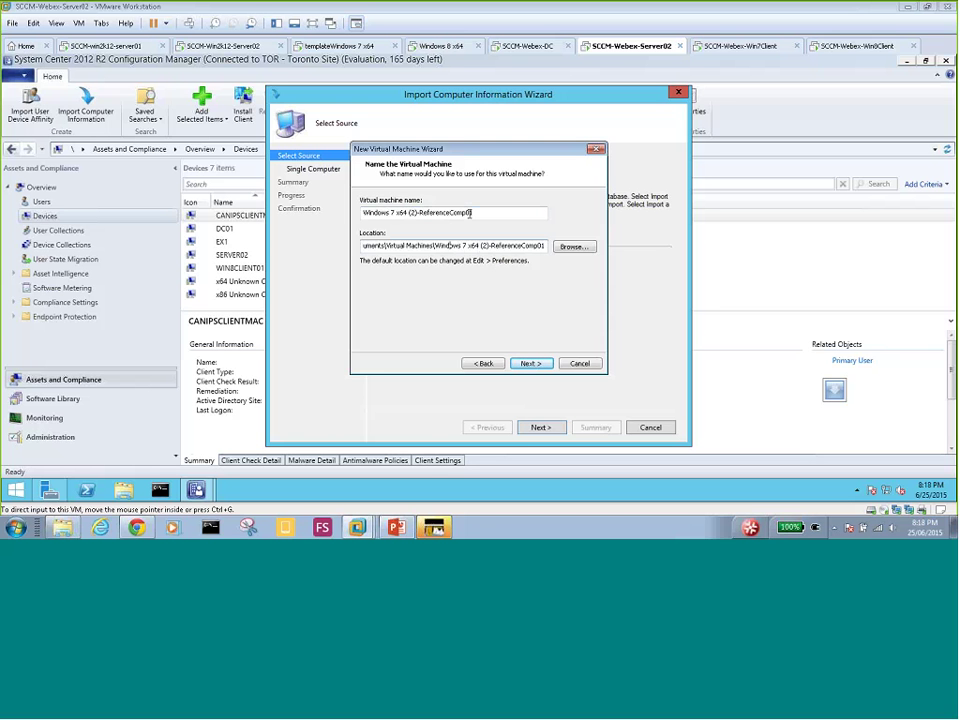
{"action": "left_click", "coordinate": [530, 364]}
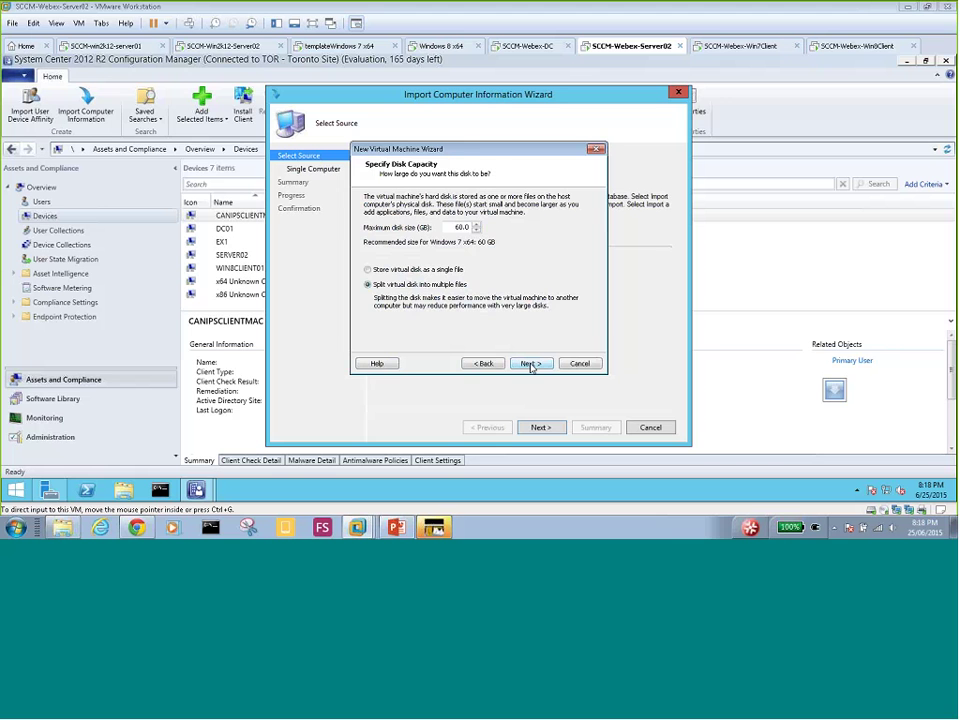
{"action": "left_click", "coordinate": [530, 364]}
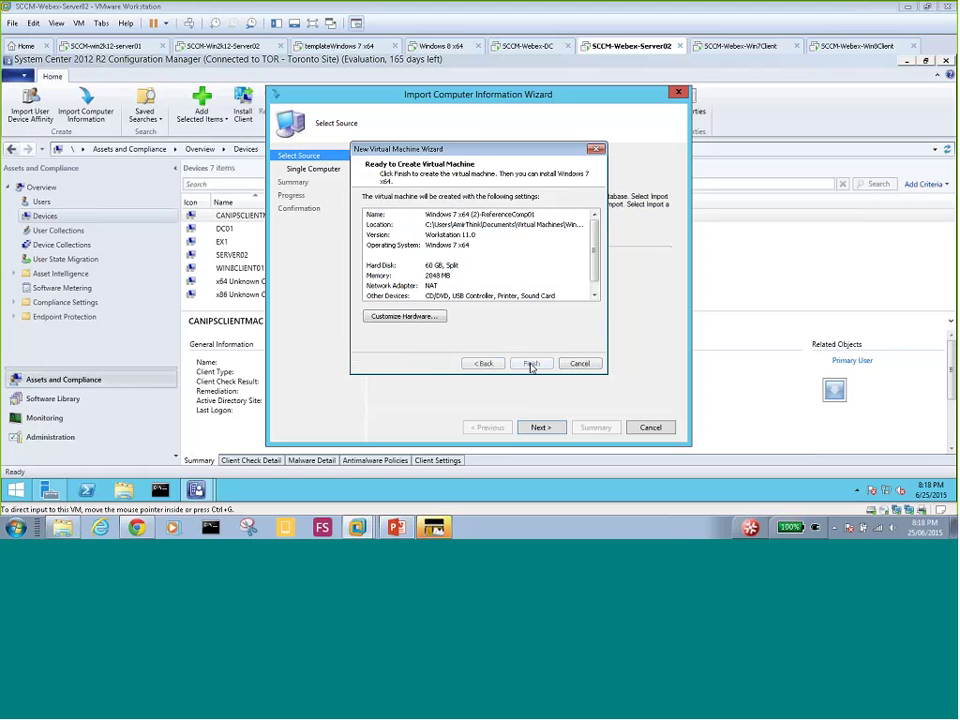
- Connect the new VM's network adapter to the custom virtual network VMnet17
{"action": "left_click", "coordinate": [403, 316]}
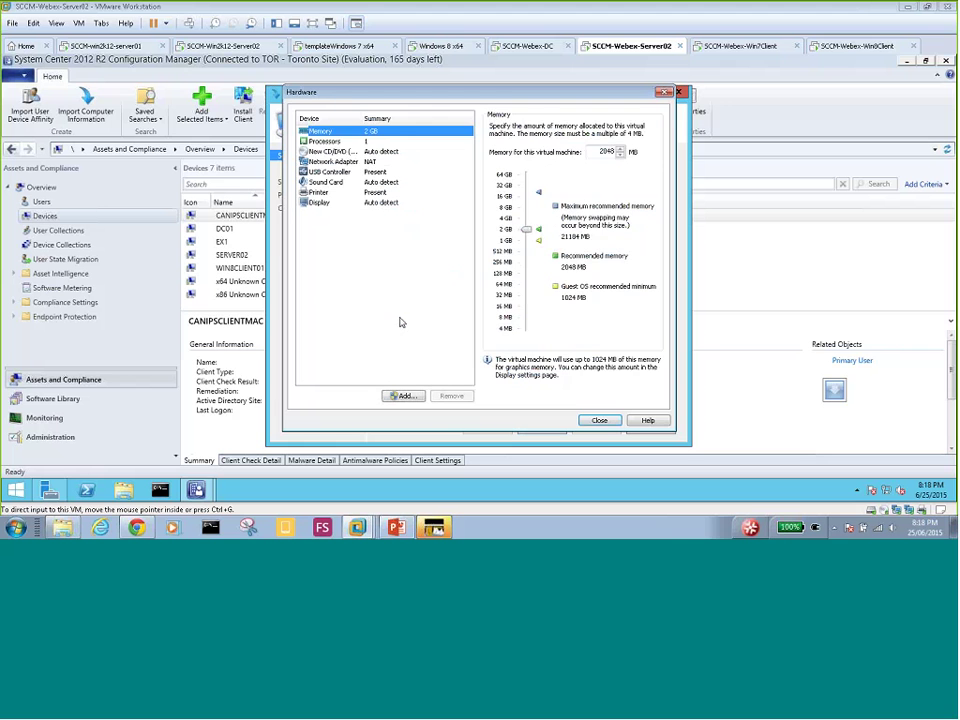
{"action": "left_click", "coordinate": [358, 164]}
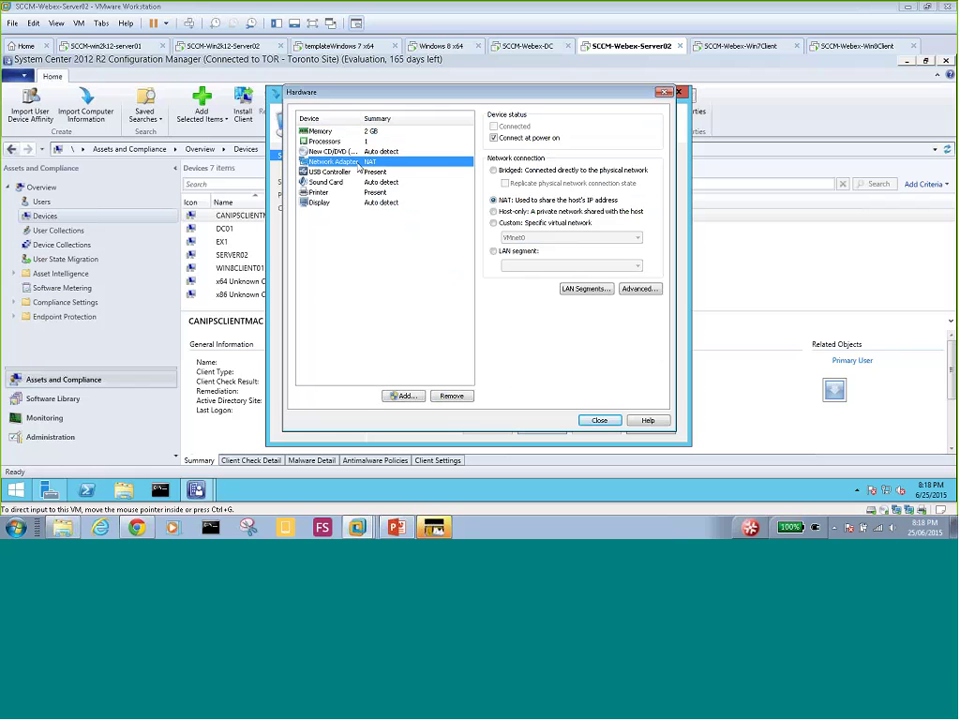
{"action": "left_click", "coordinate": [493, 222]}
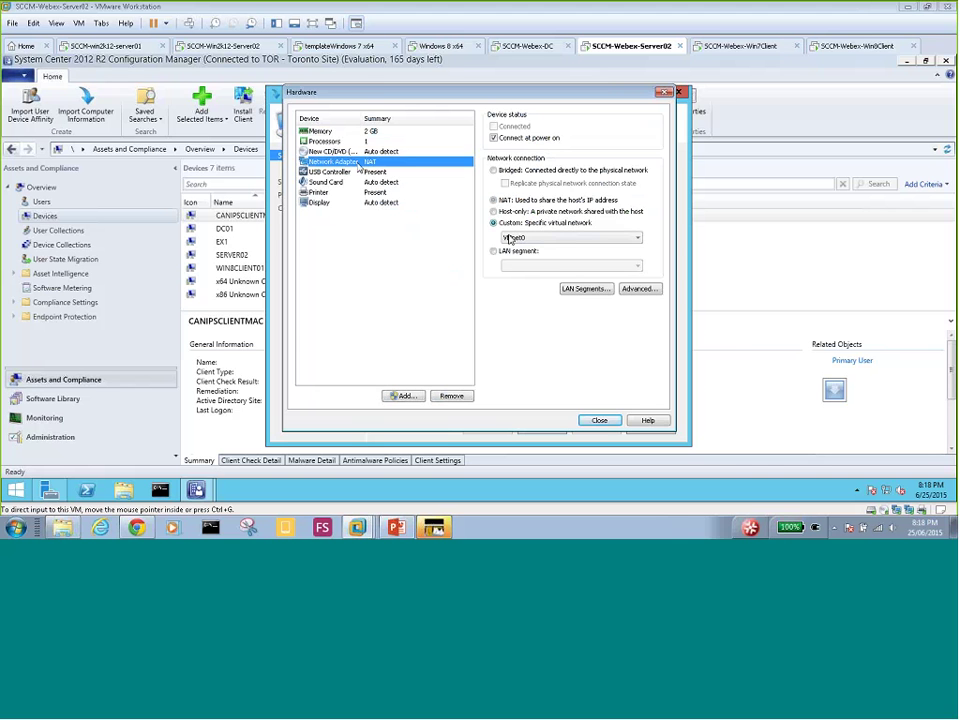
{"action": "left_click", "coordinate": [570, 237]}
{"action": "left_click", "coordinate": [537, 381]}
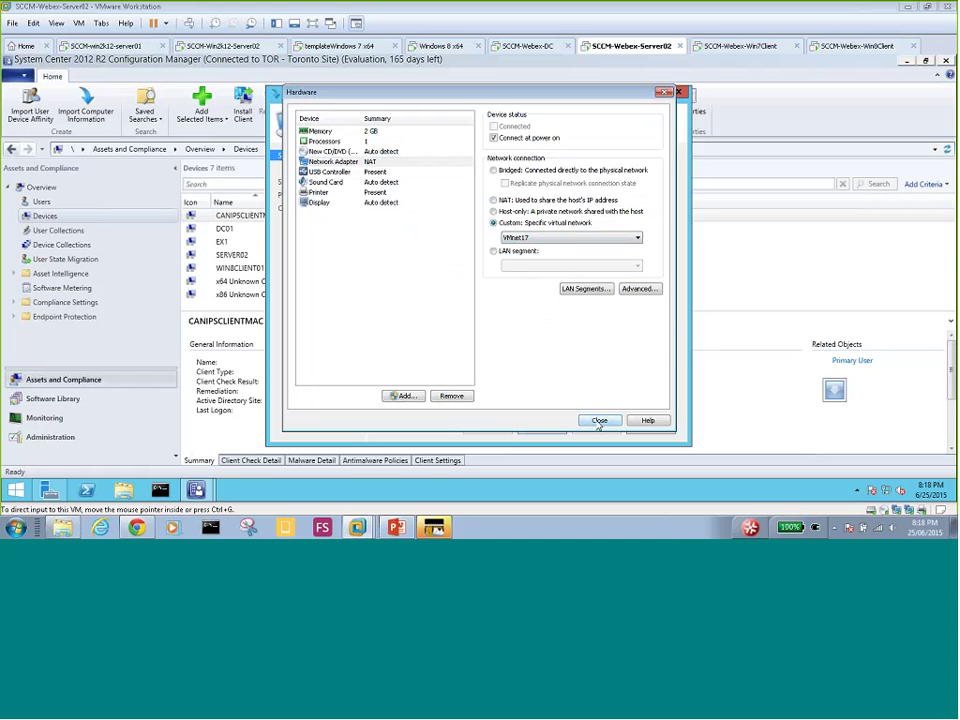
{"action": "left_click", "coordinate": [599, 421]}
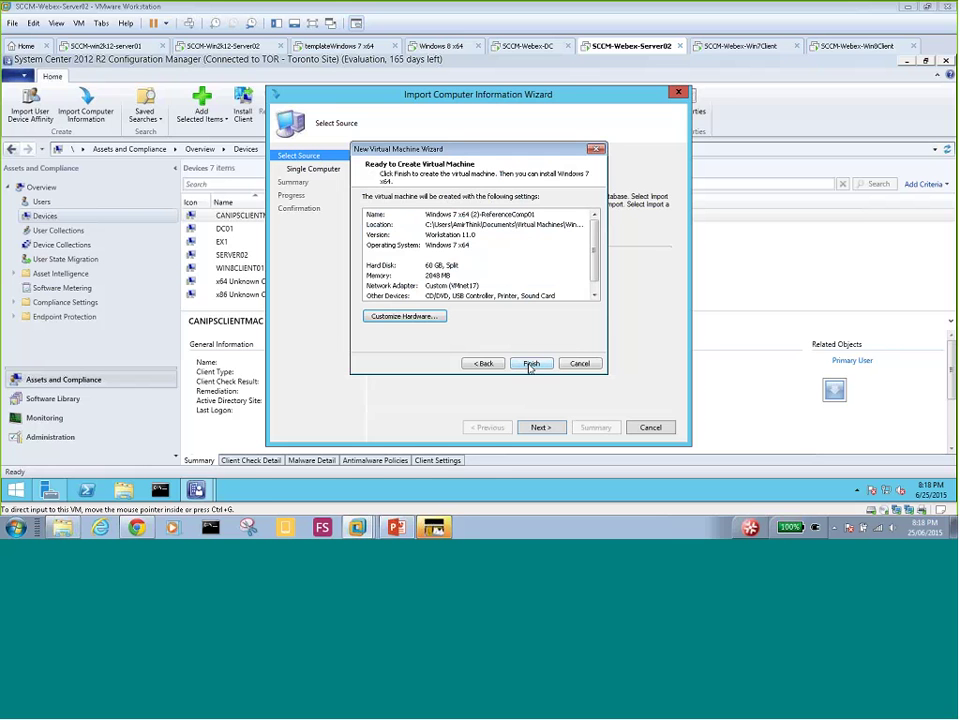
- Create and power on ReferenceComp01, declining the sata0:1 prompt, then return to SCCM-Webex-Server02
{"action": "left_click", "coordinate": [530, 364]}
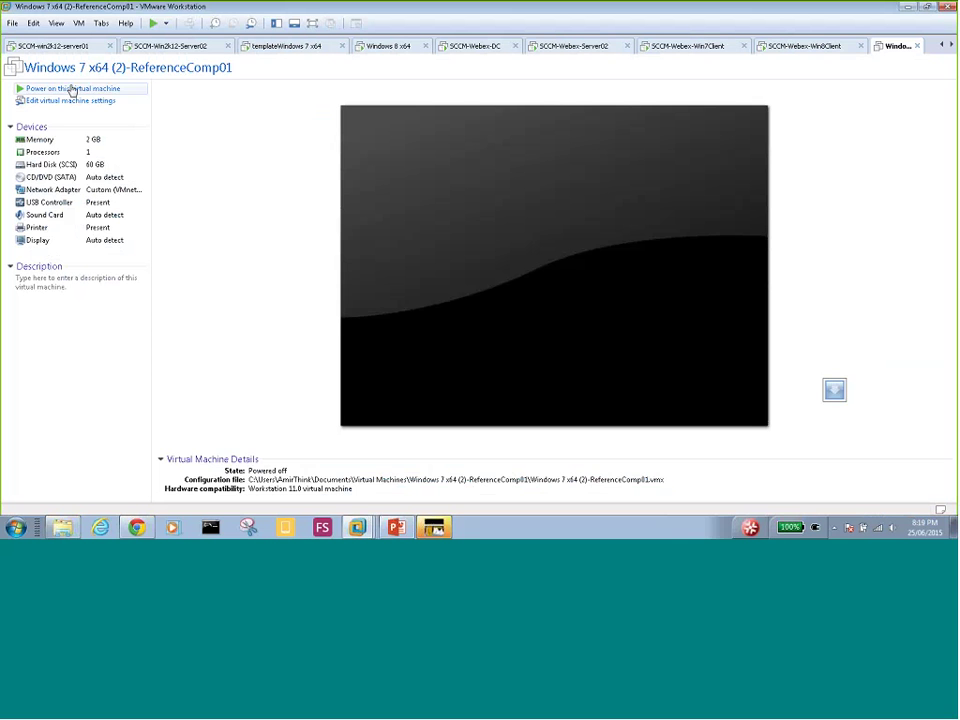
{"action": "left_click", "coordinate": [72, 90]}
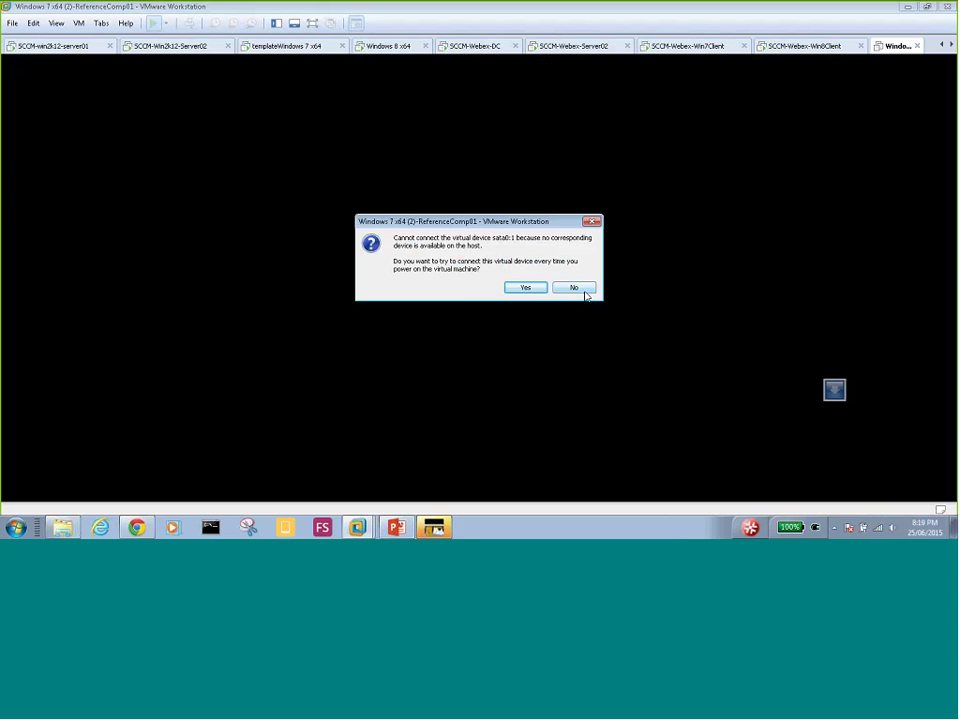
{"action": "left_click", "coordinate": [576, 291]}
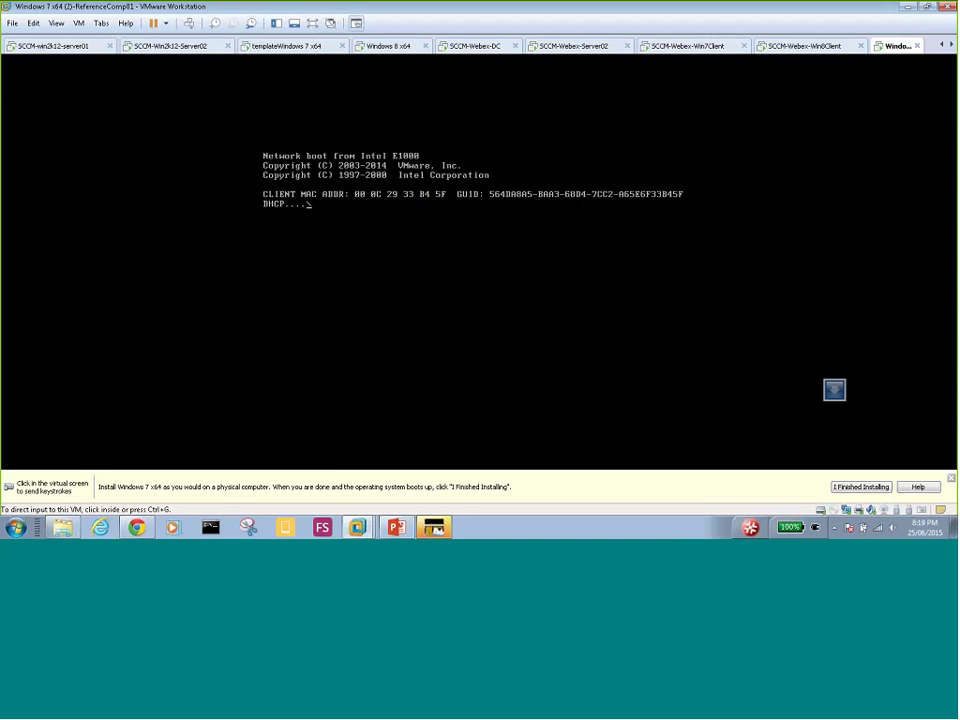
{"action": "left_click", "coordinate": [858, 491]}
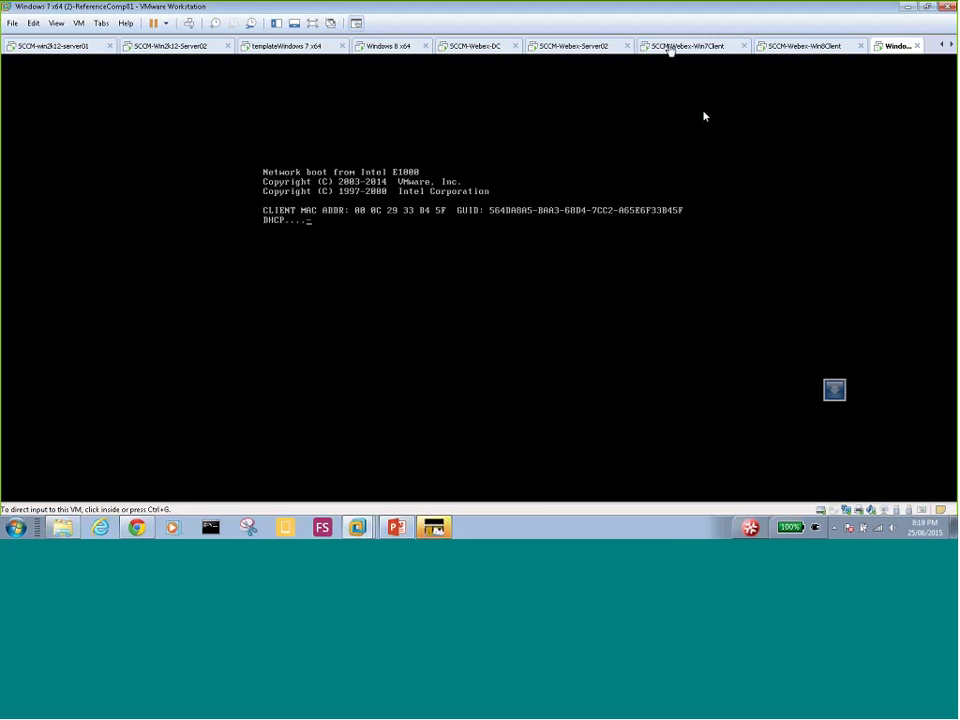
{"action": "left_click", "coordinate": [565, 46]}
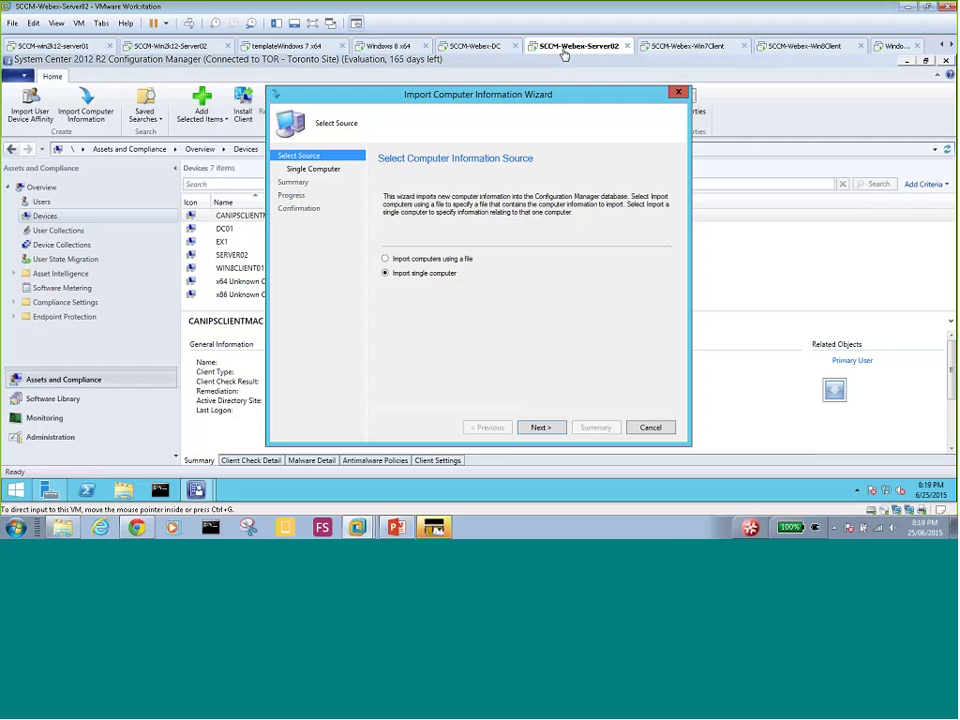
- Cancel the open import wizard and restart Import Computer Information from the Devices node
{"action": "left_click", "coordinate": [650, 428]}
{"action": "left_click", "coordinate": [499, 313]}
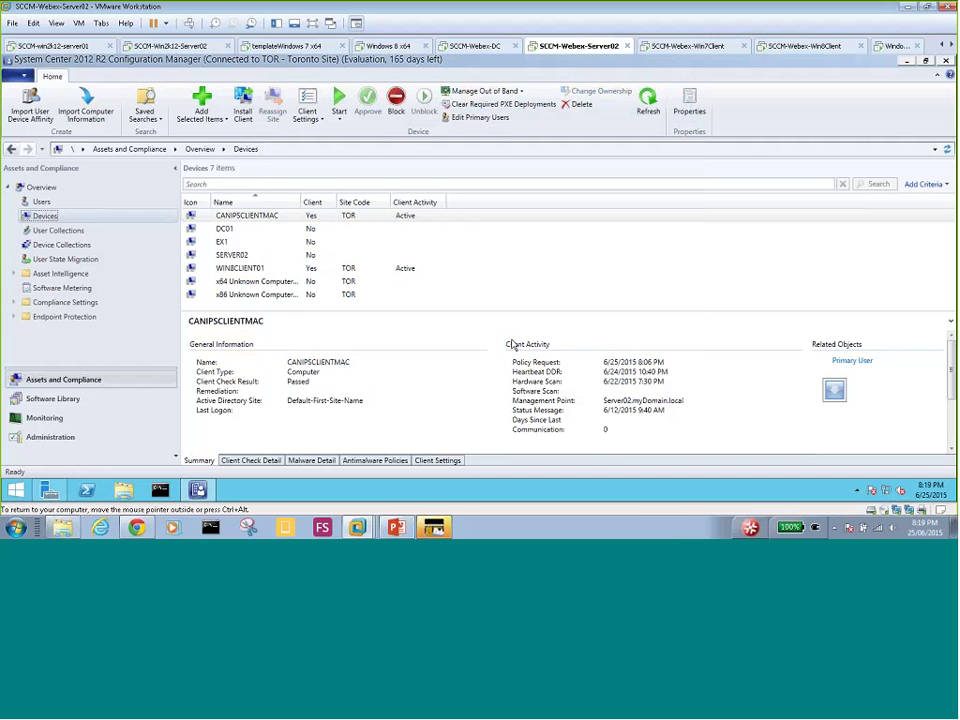
{"action": "right_click", "coordinate": [40, 218]}
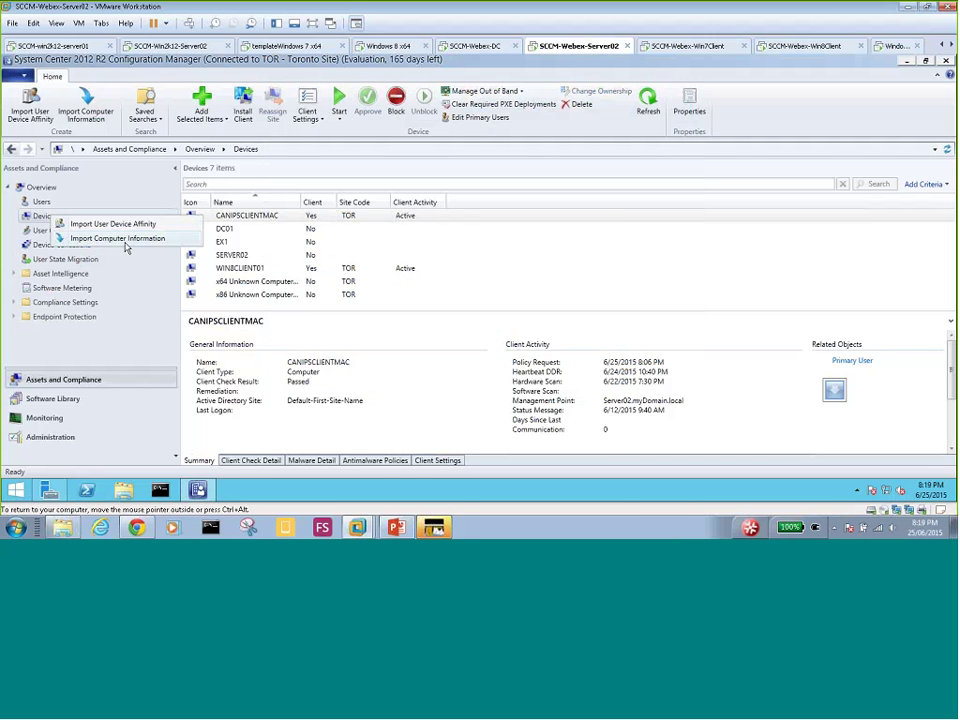
{"action": "left_click", "coordinate": [133, 241]}
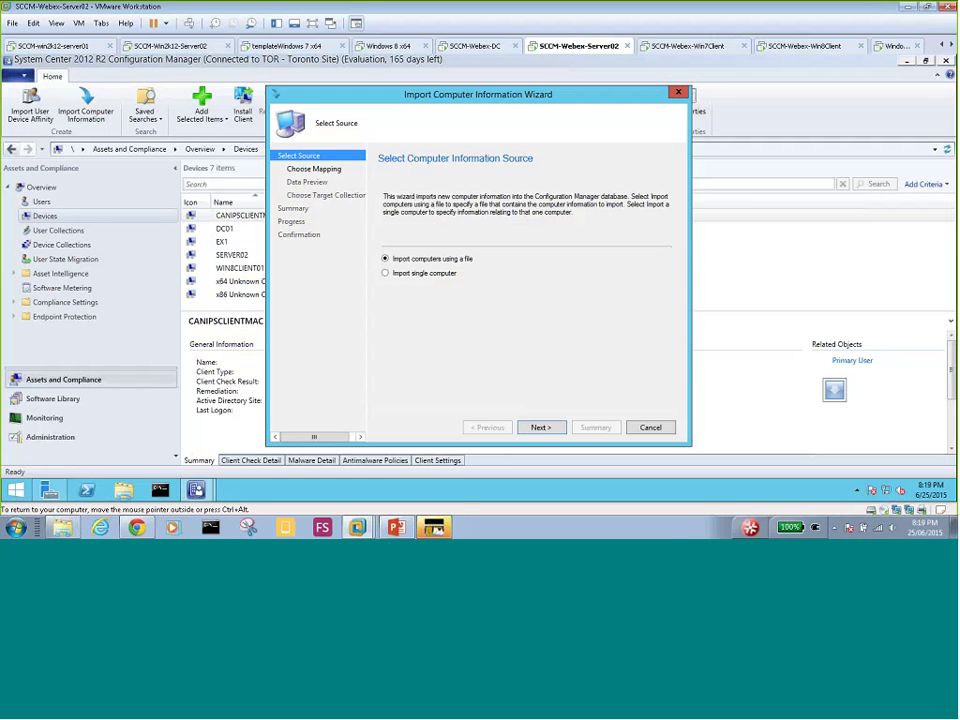
- Choose 'Import single computer' and advance to the Single Computer details page
{"action": "left_click", "coordinate": [407, 276]}
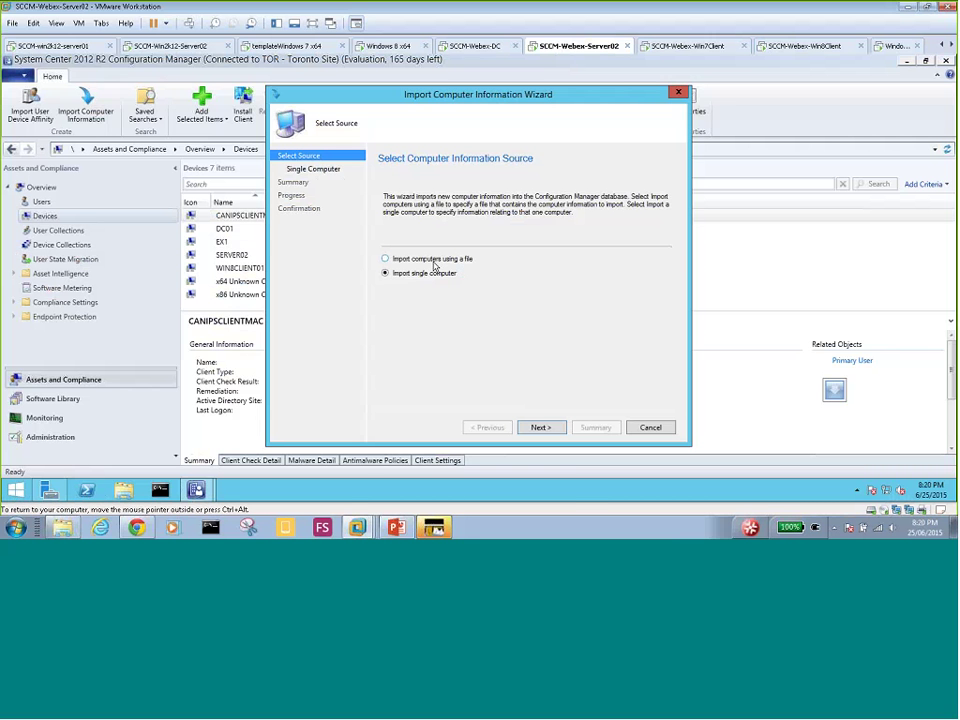
{"action": "left_click", "coordinate": [541, 428]}
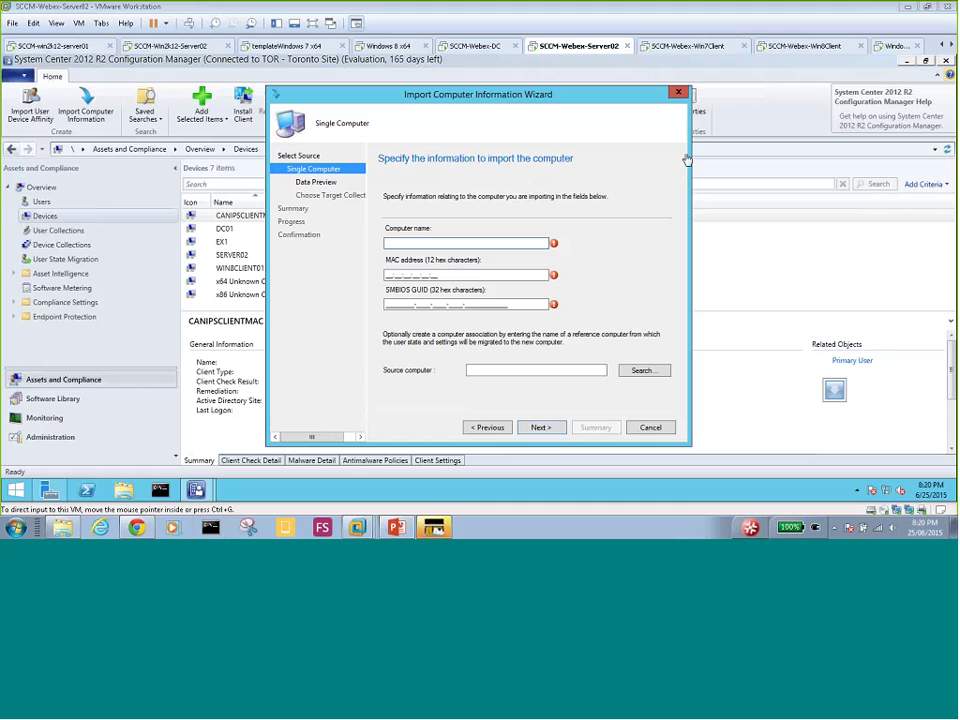
- Check the reference VM's PXE boot screen, then enter computer name 'Win 7 OS'
{"action": "left_click", "coordinate": [895, 46]}
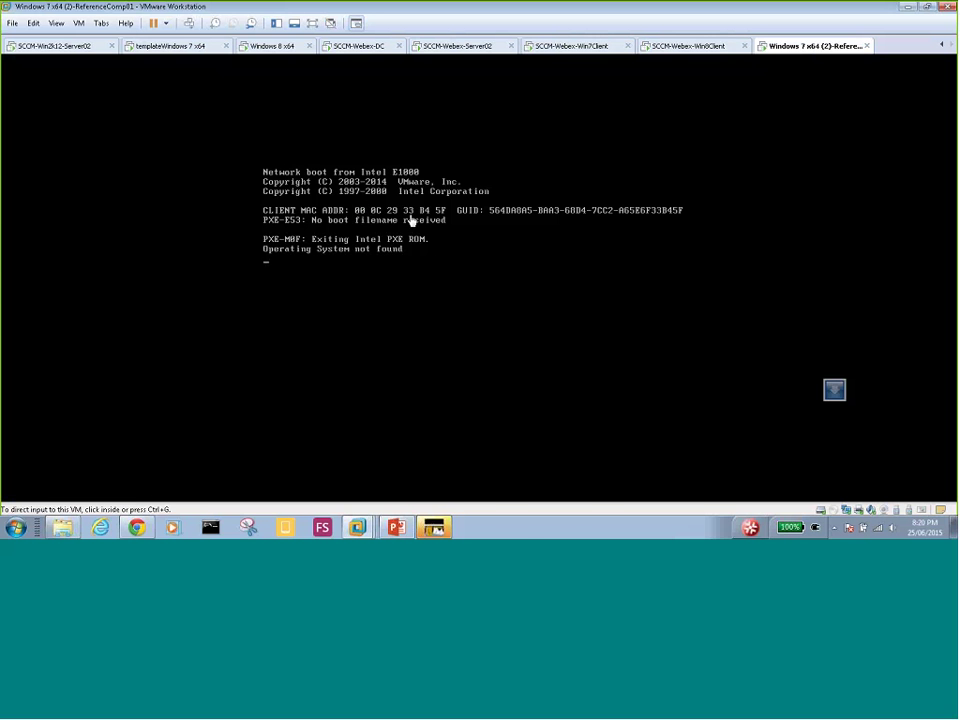
{"action": "left_click", "coordinate": [450, 47]}
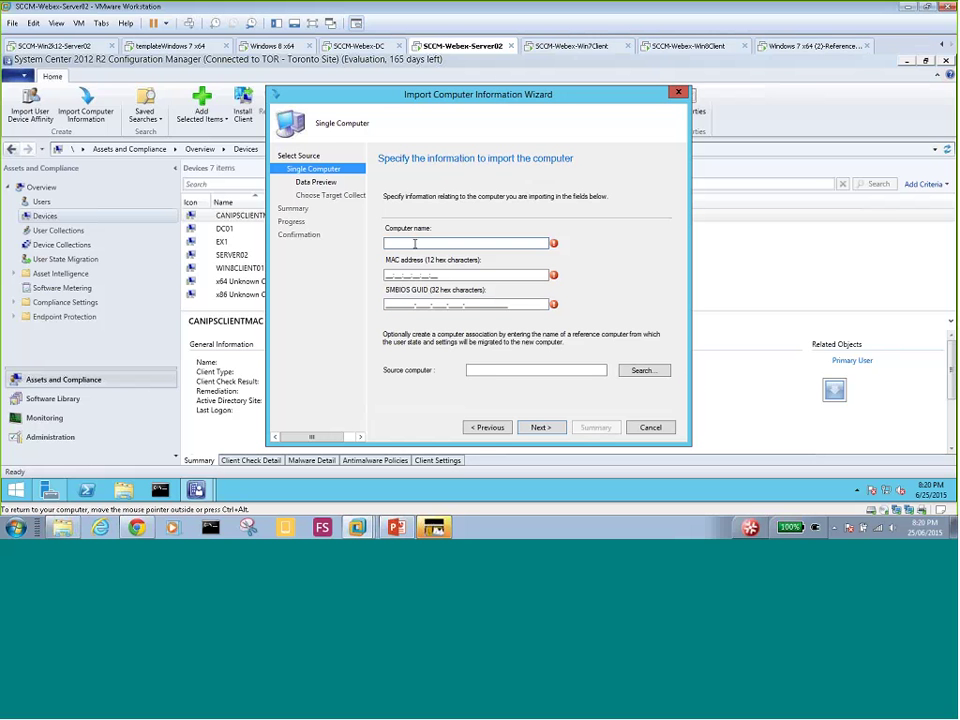
{"action": "type", "text": "Win 7 OS"}
- Read the reference VM's MAC address and begin entering it as 00:0C:29
{"action": "left_click", "coordinate": [397, 274]}
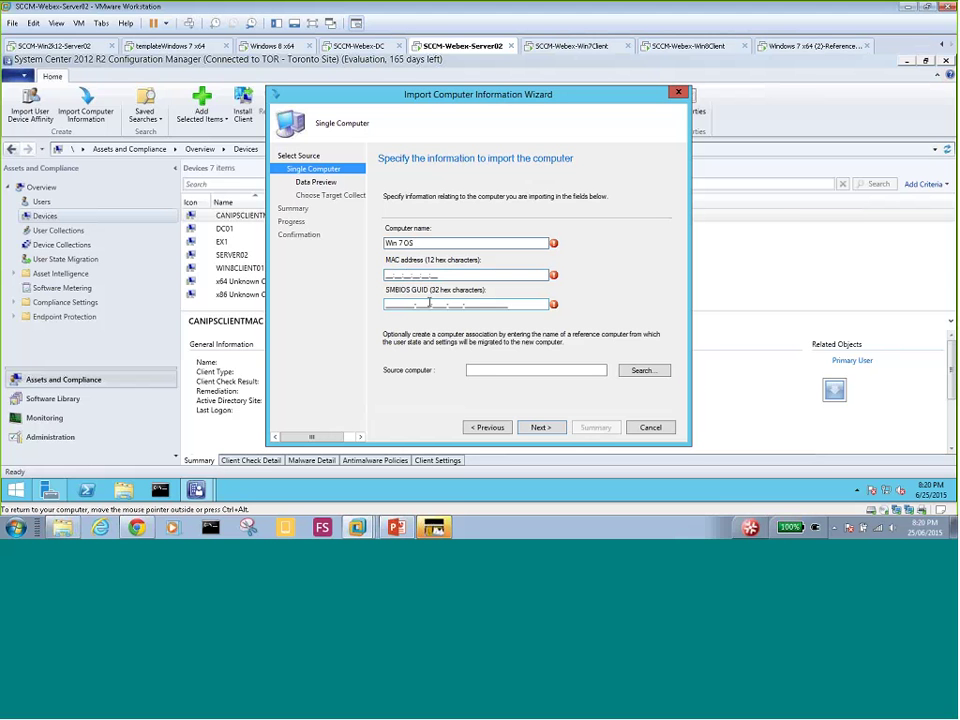
{"action": "left_click", "coordinate": [812, 47]}
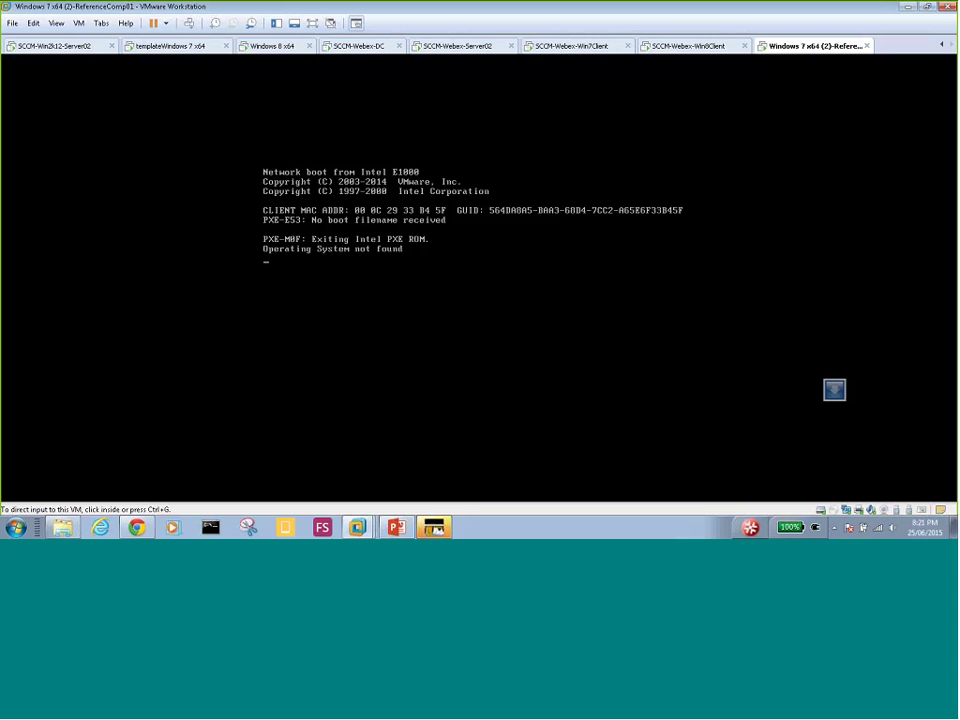
{"action": "left_click", "coordinate": [556, 57]}
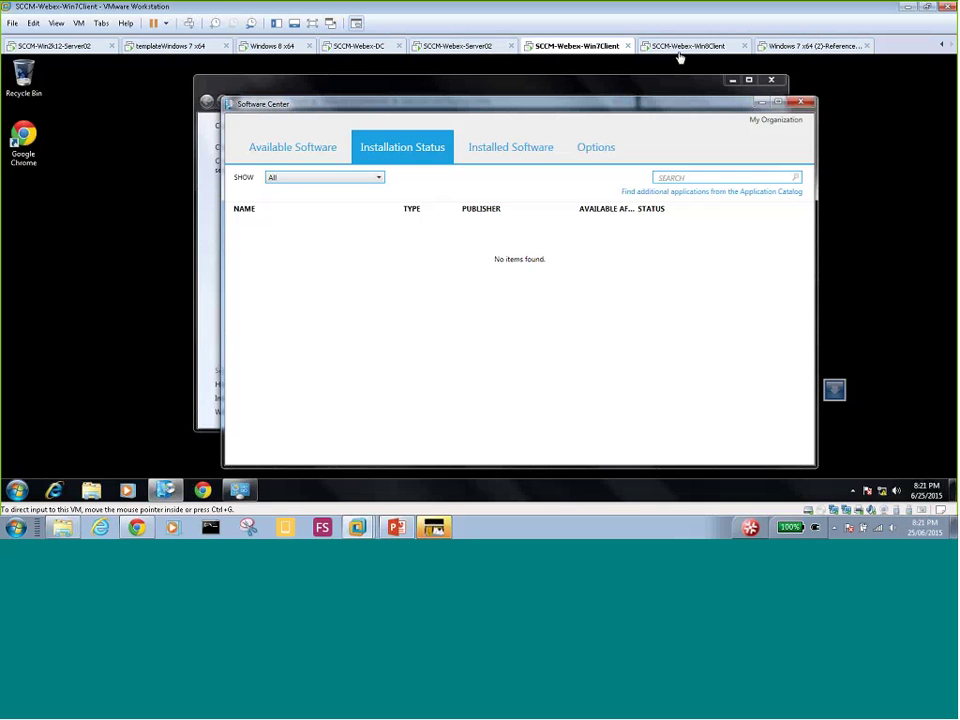
{"action": "left_click", "coordinate": [480, 50]}
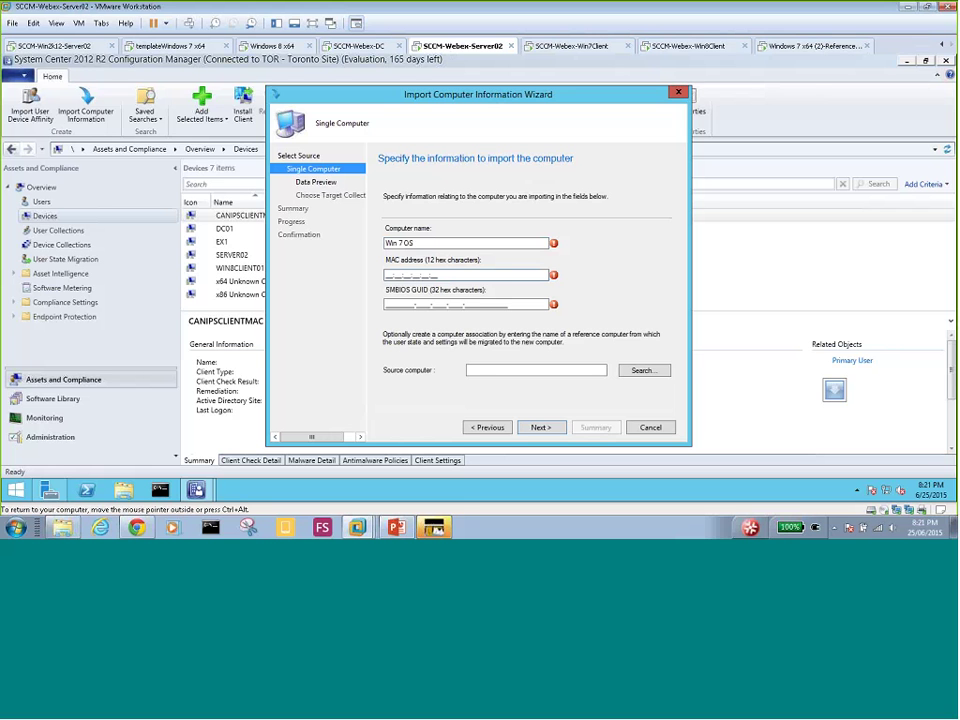
{"action": "type", "text": "00:0C:29"}
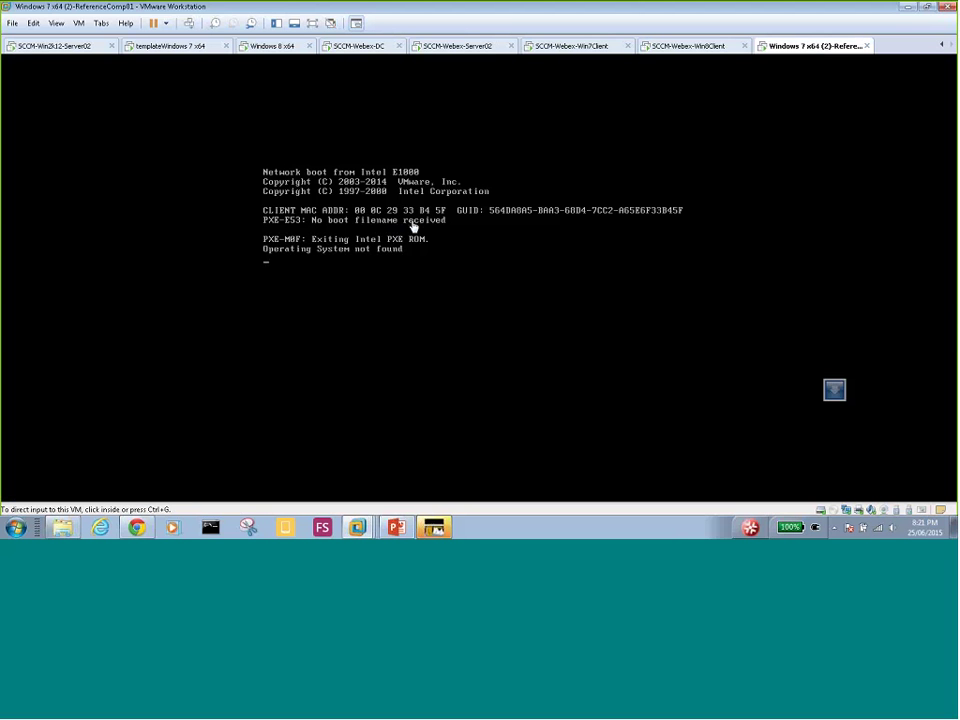
- Complete the MAC address as 00:0C:29:33:B4:5F, correcting the mistyped ending
{"action": "left_click", "coordinate": [490, 48]}
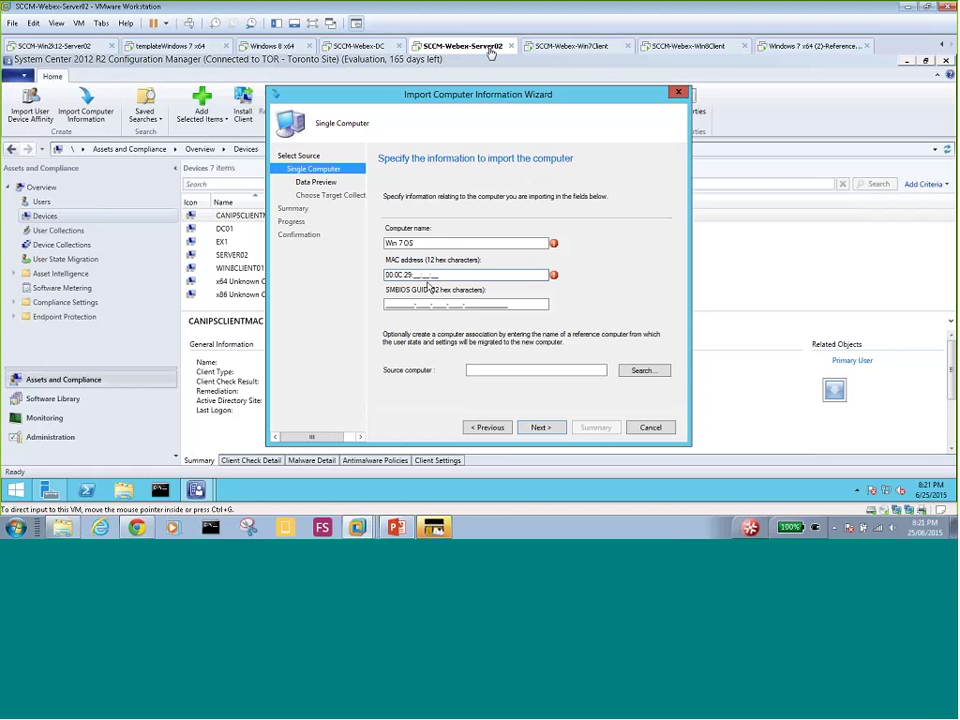
{"action": "type", "text": "33:"}
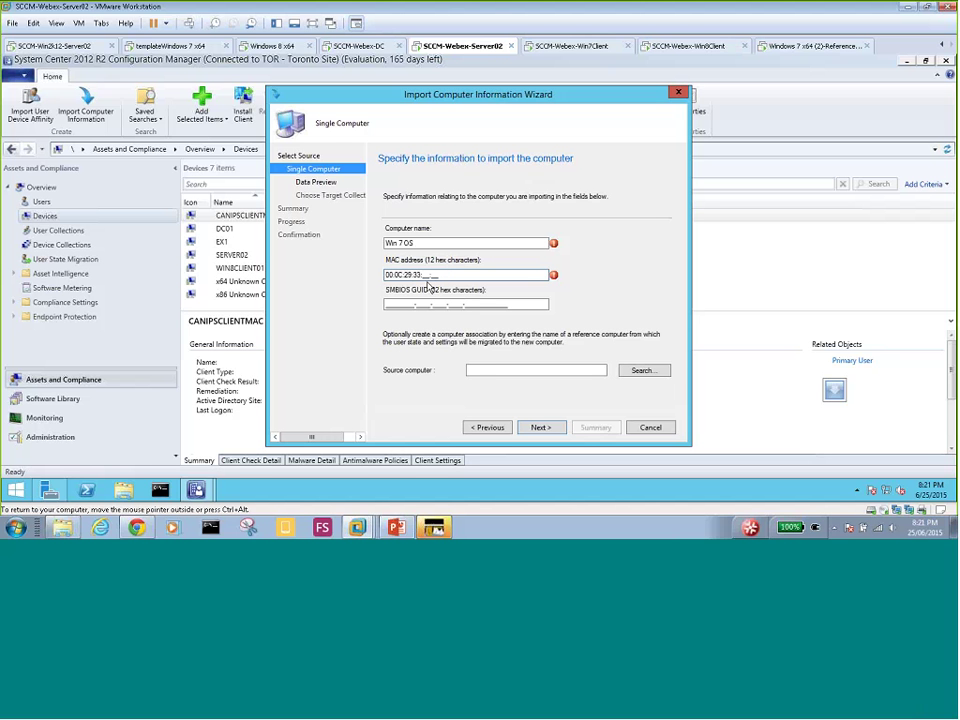
{"action": "type", "text": "B4:F5"}
{"action": "key", "text": "BackSpace"}
{"action": "key", "text": "BackSpace"}
{"action": "type", "text": "5F"}
{"action": "key", "text": "ctrl+alt"}
- Remove the spaces from the computer name so it reads Win7OS
{"action": "mouse_move", "coordinate": [555, 245]}
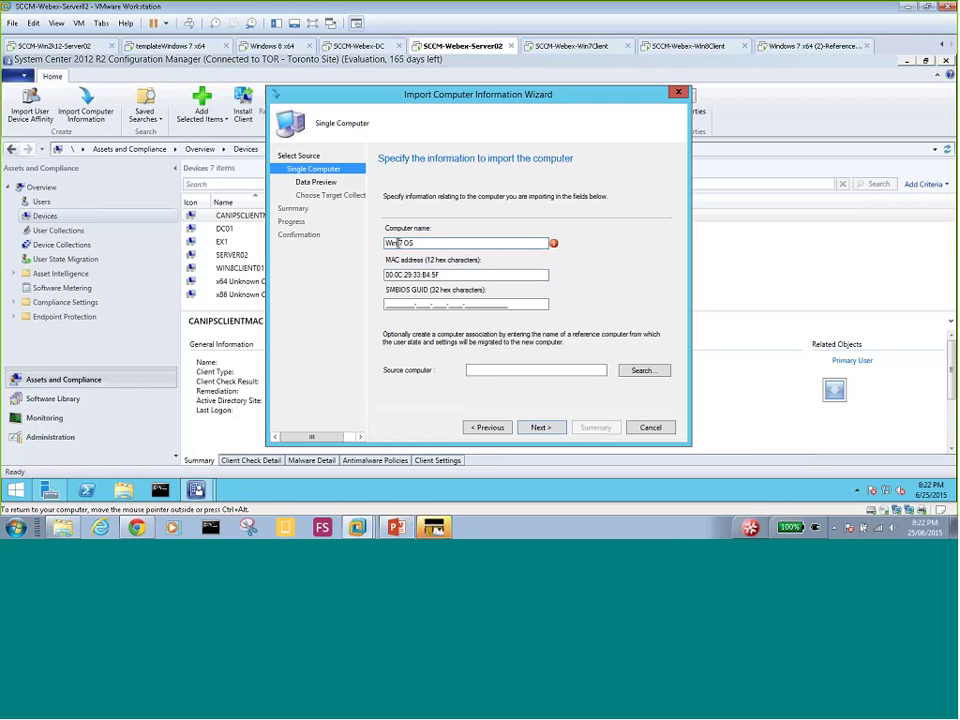
{"action": "left_click", "coordinate": [398, 243]}
{"action": "key", "text": "Delete"}
{"action": "key", "text": "Right"}
{"action": "key", "text": "Delete"}
- Import Win7OS into the All Systems collection through preview and summary, then close the wizard
{"action": "left_click", "coordinate": [542, 428]}
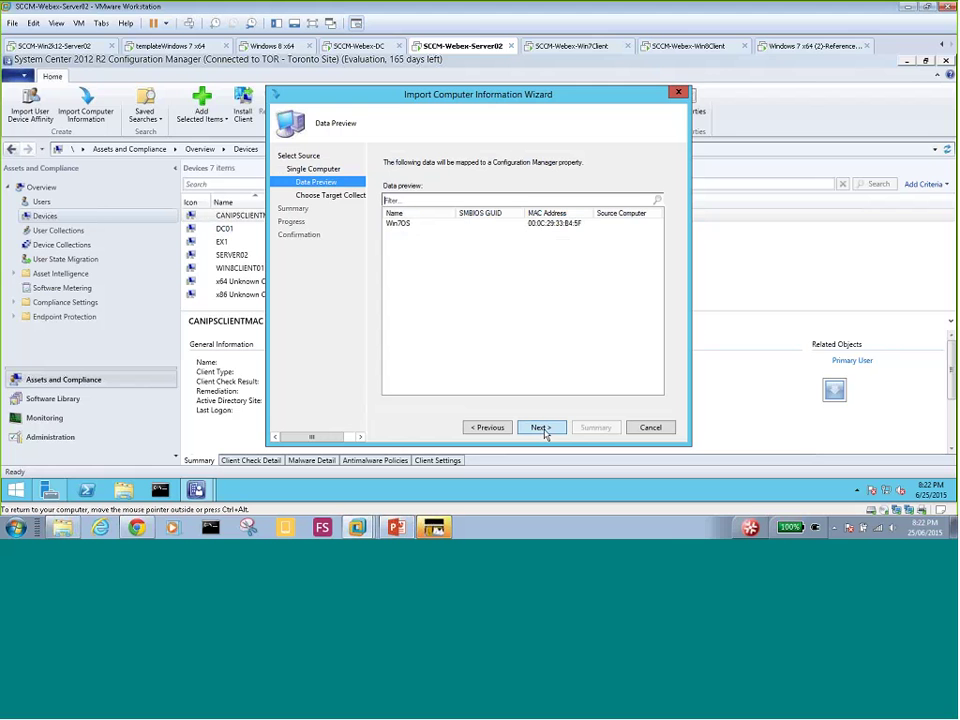
{"action": "left_click", "coordinate": [400, 226]}
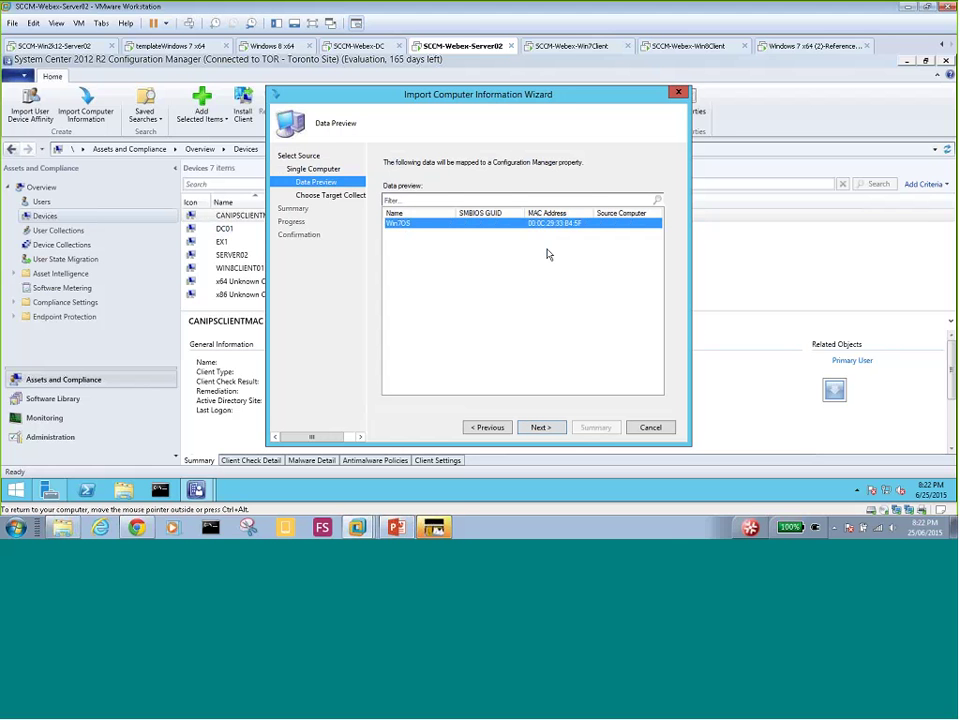
{"action": "left_click", "coordinate": [552, 429]}
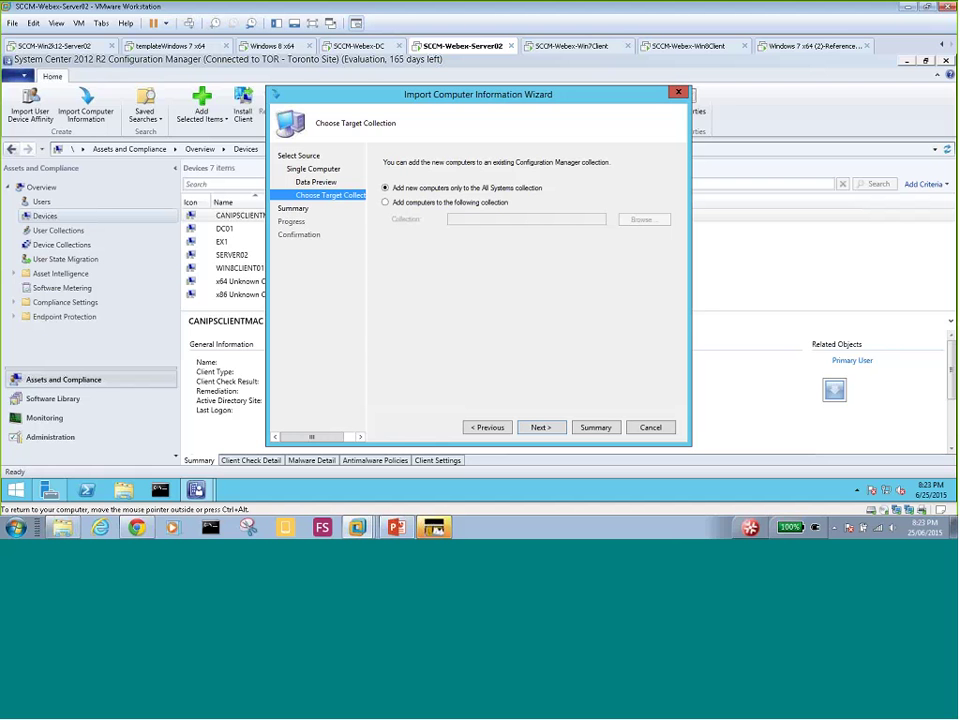
{"action": "key", "text": "Return"}
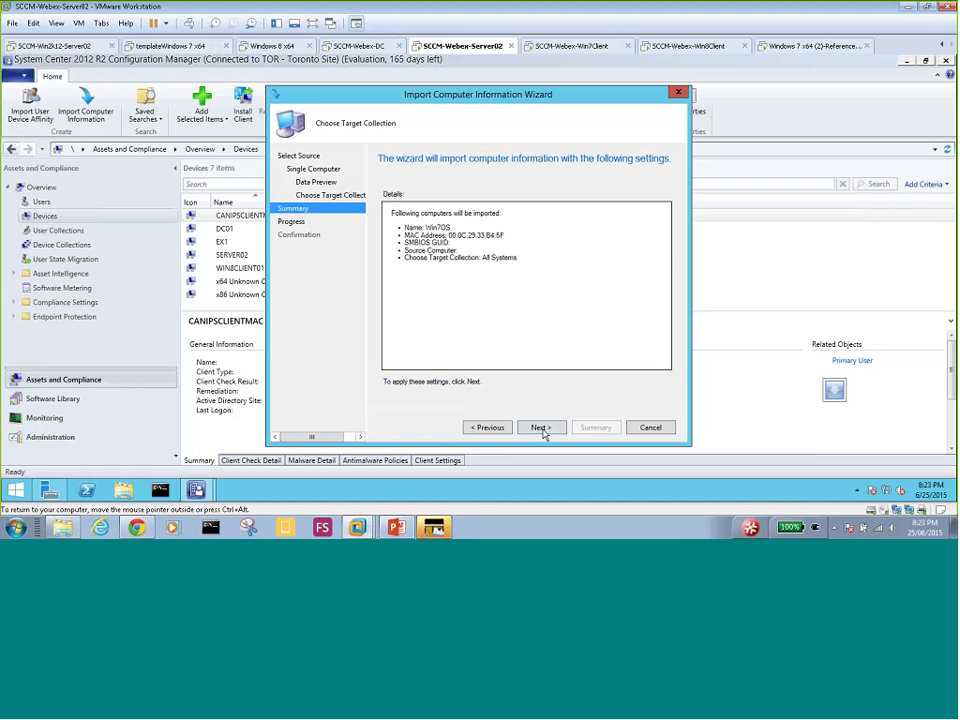
{"action": "left_click", "coordinate": [541, 428]}
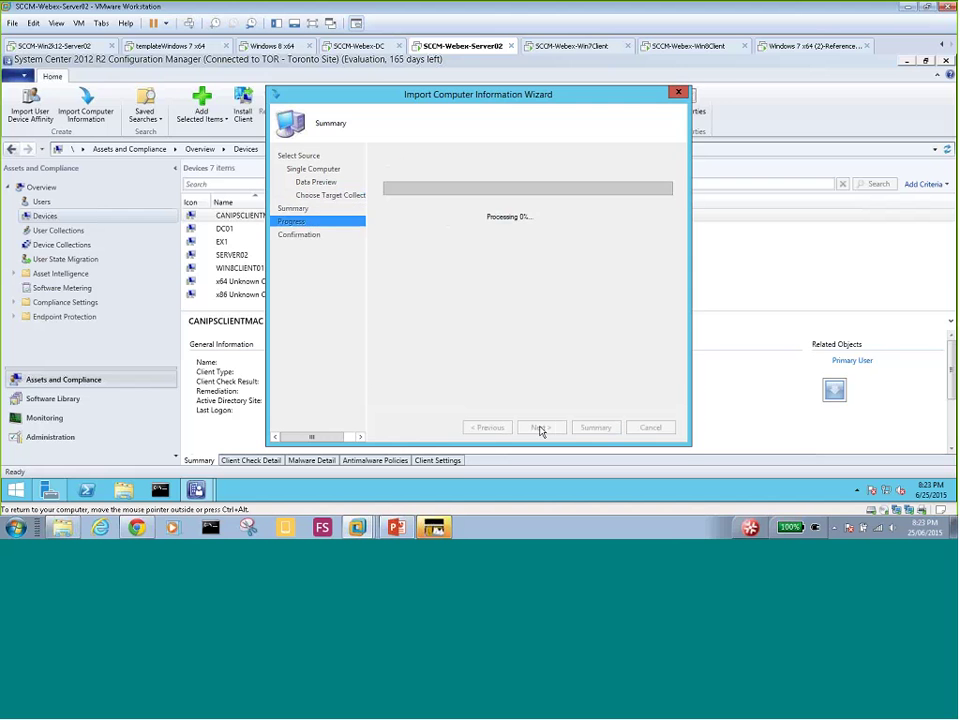
{"action": "left_click", "coordinate": [662, 433]}
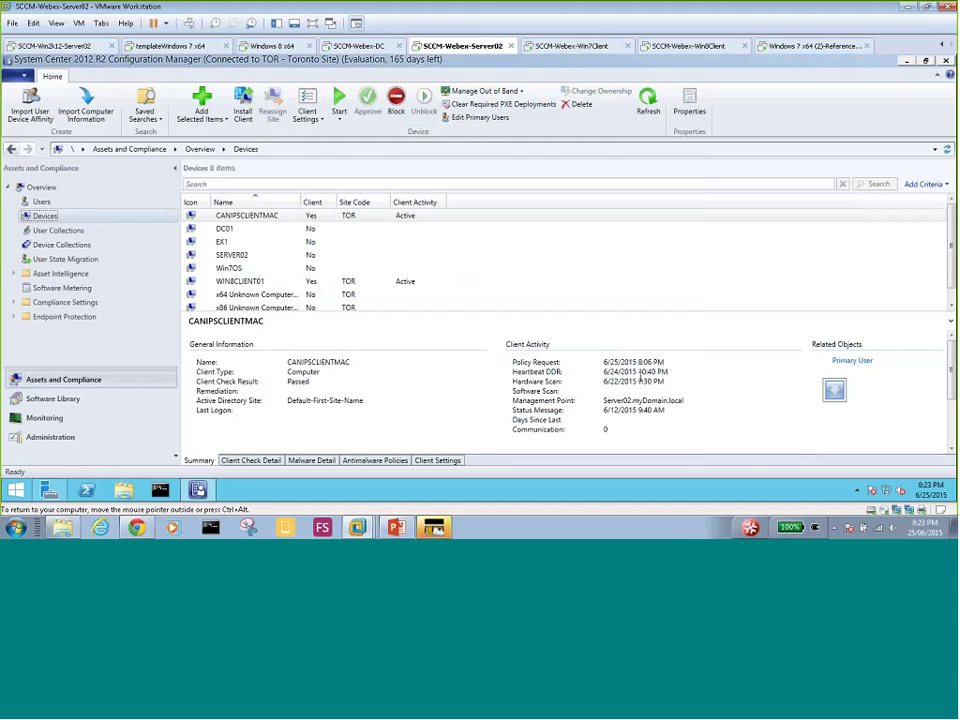
- Inspect the new Win7OS device's details, then open the Device Collections list
{"action": "left_click", "coordinate": [233, 270]}
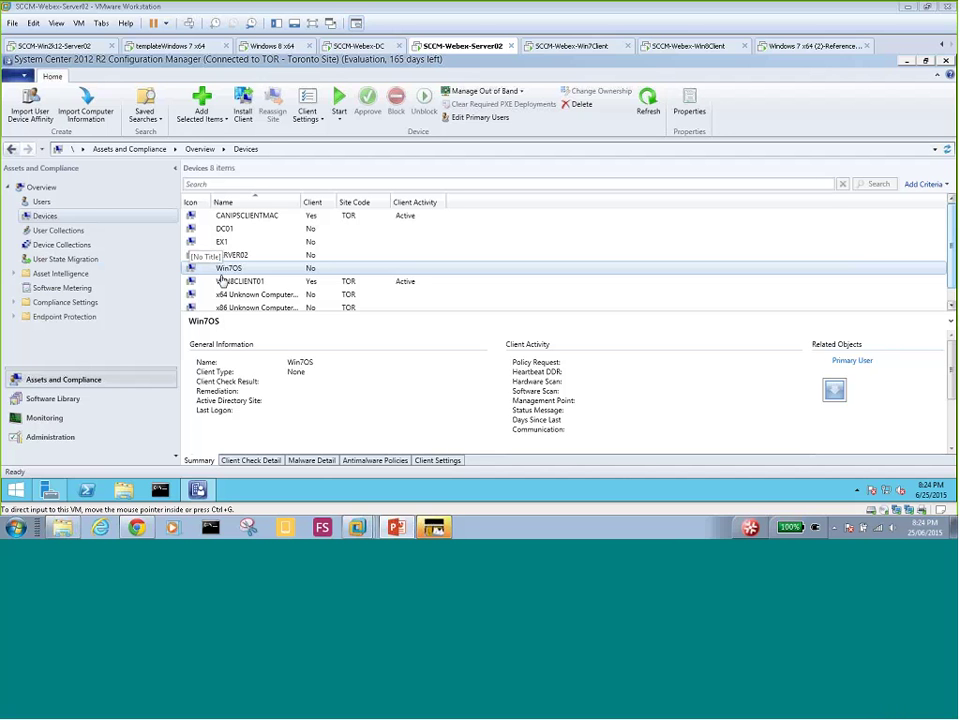
{"action": "left_click", "coordinate": [49, 249]}
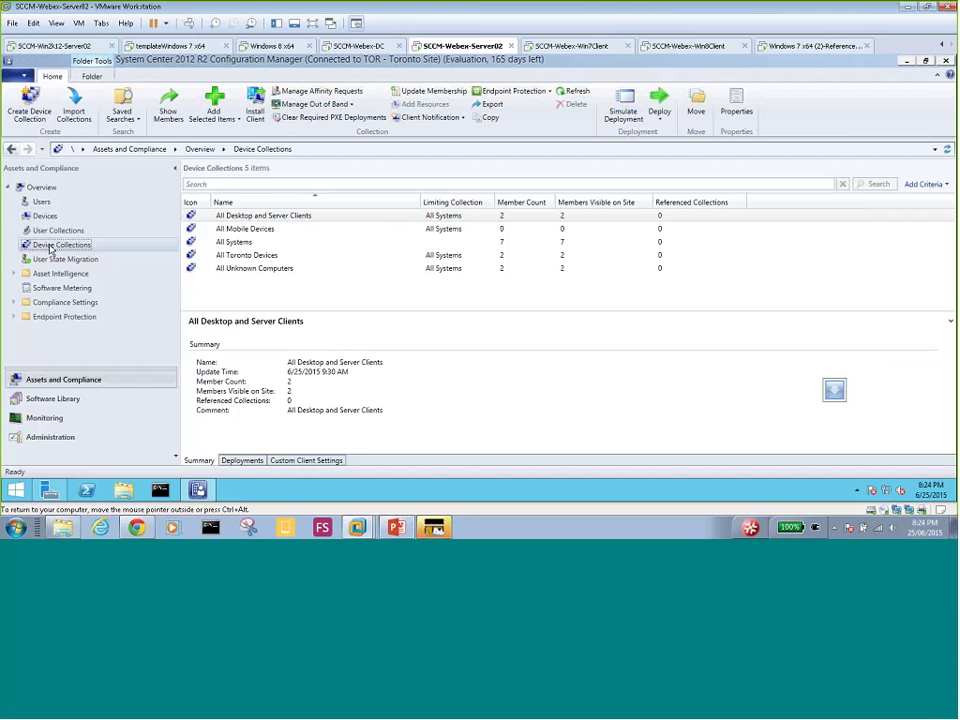
- Create a device collection named New-Win7-Client-Collection, limited to All Systems
{"action": "right_click", "coordinate": [51, 250]}
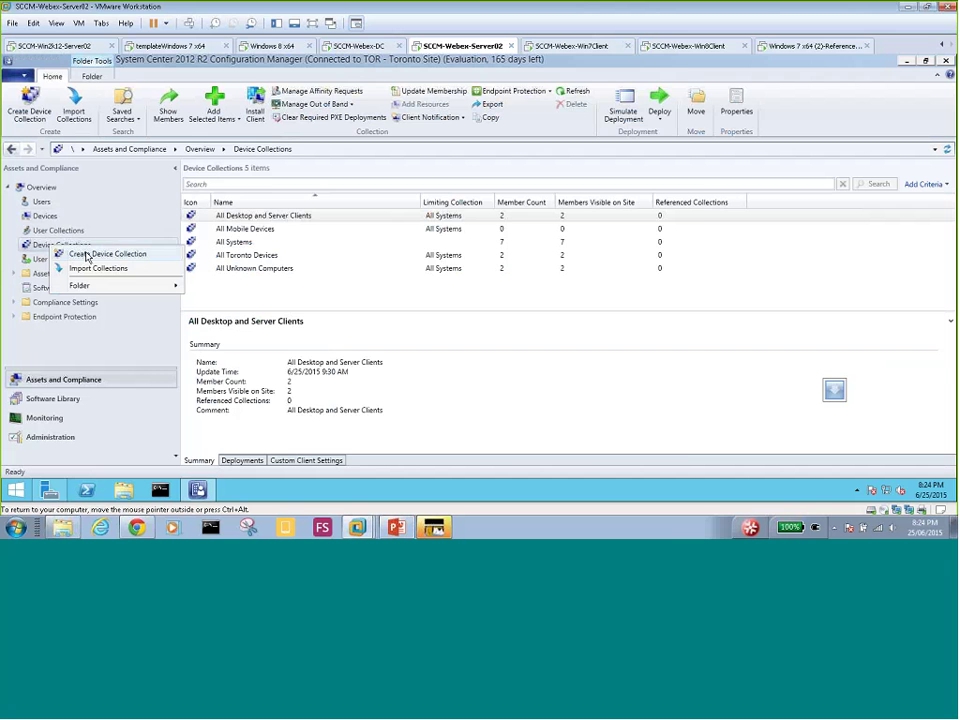
{"action": "left_click", "coordinate": [87, 257]}
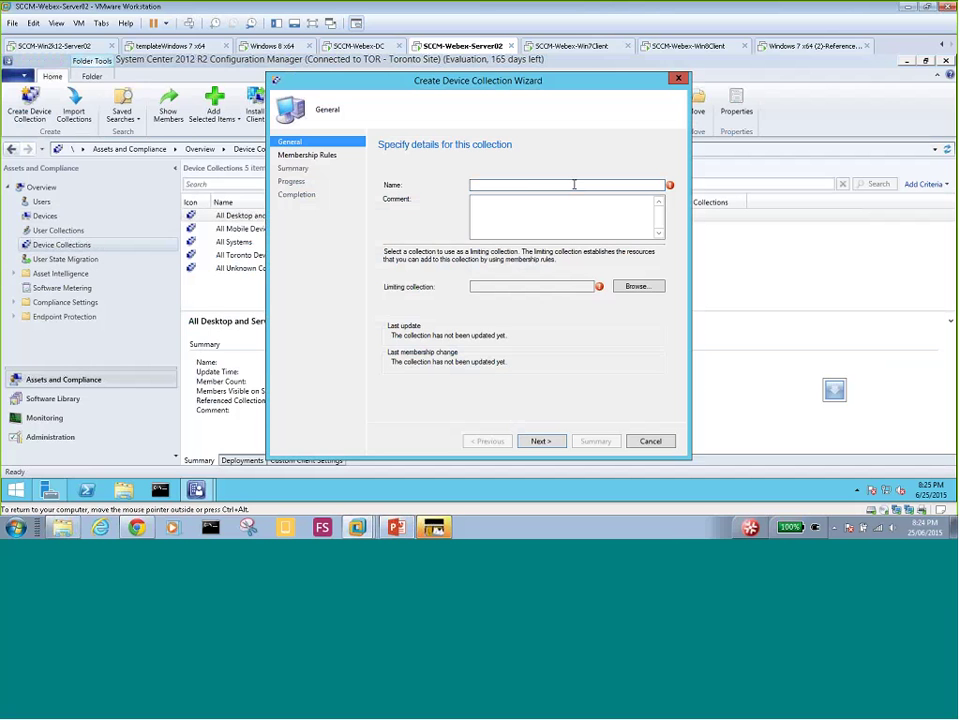
{"action": "type", "text": "New-Win7-Client-Collection"}
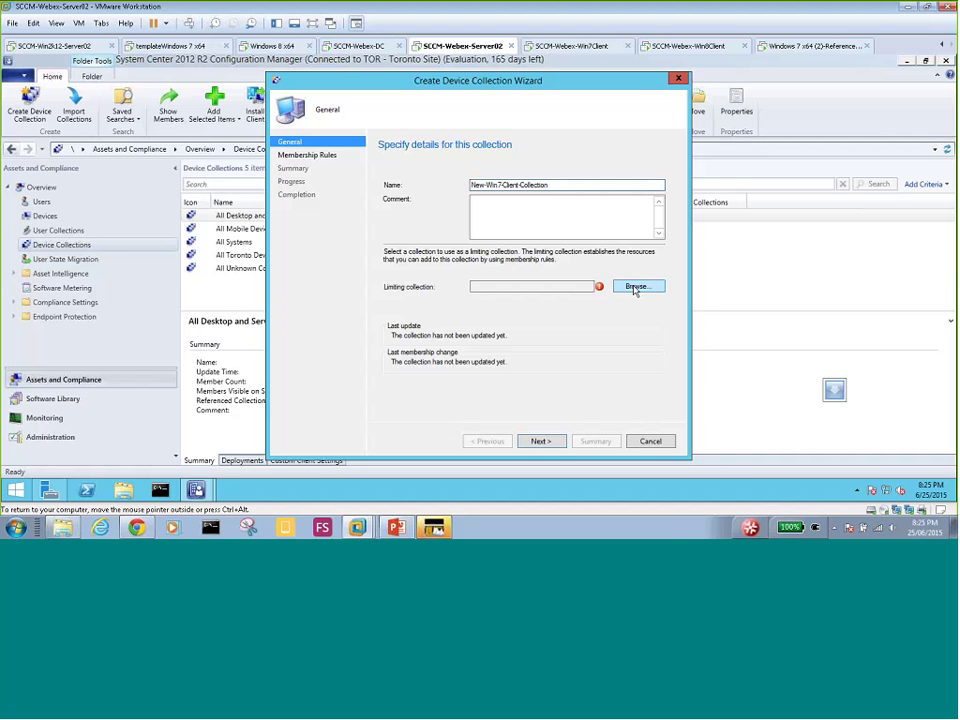
{"action": "left_click", "coordinate": [636, 288]}
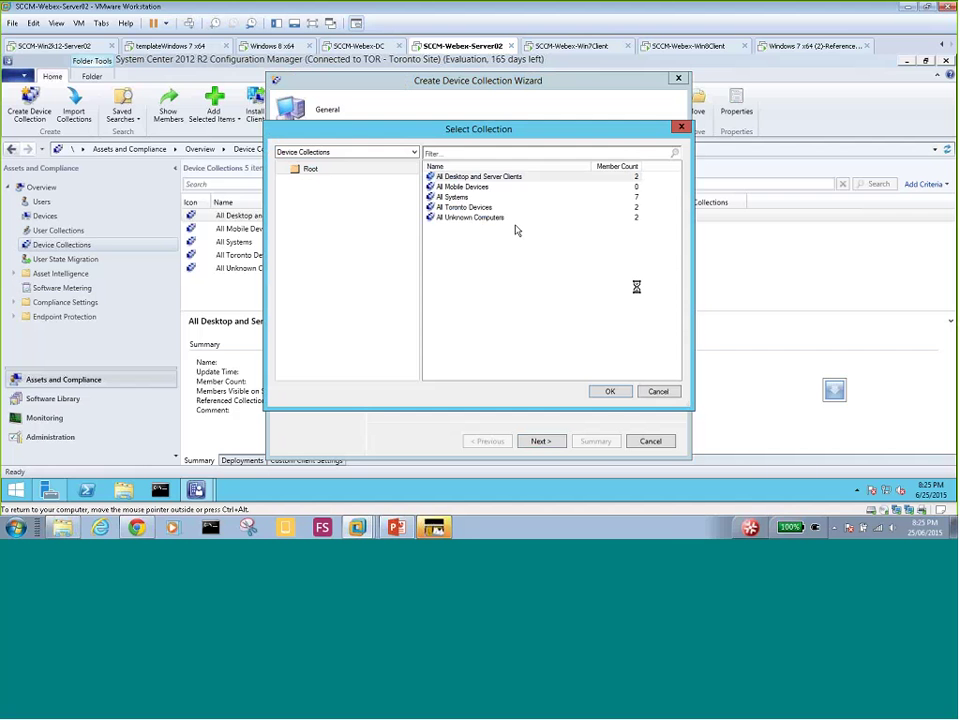
{"action": "left_click", "coordinate": [469, 199]}
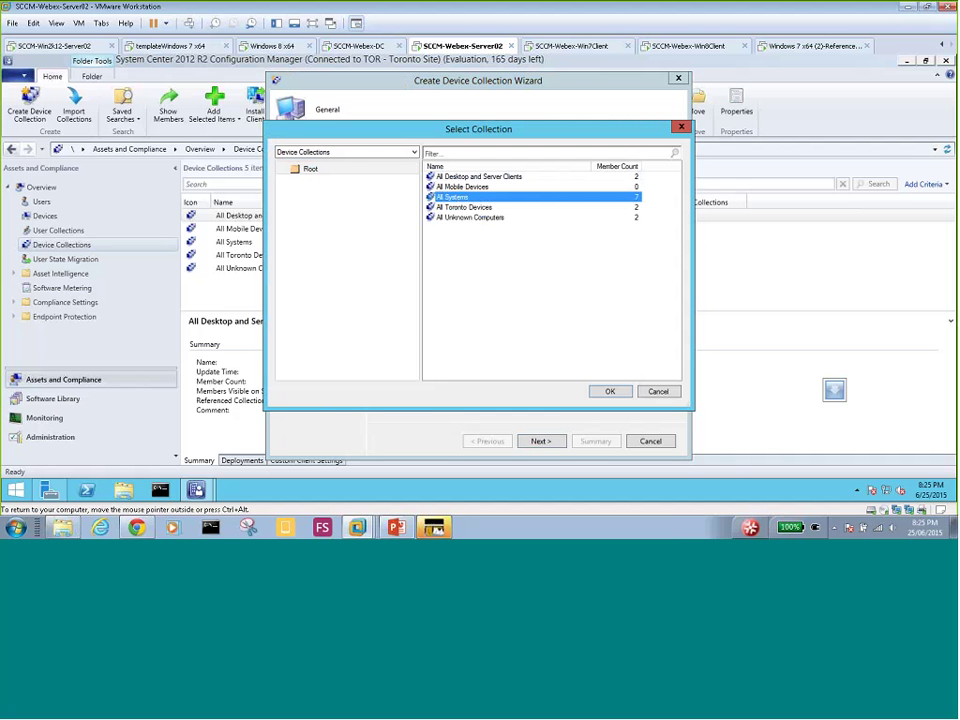
{"action": "left_click", "coordinate": [607, 392]}
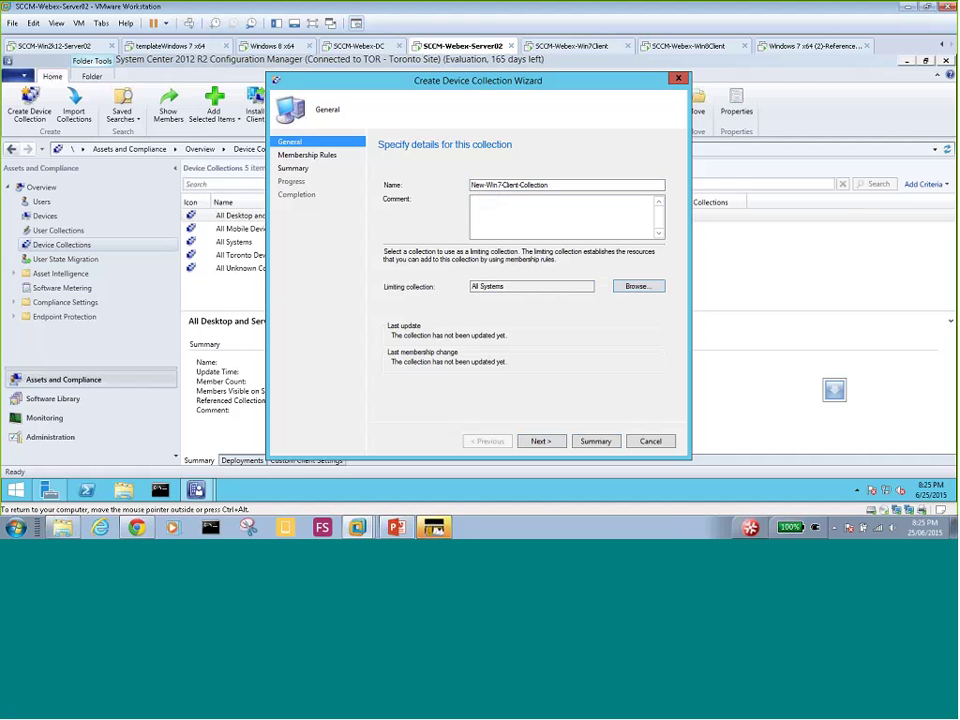
{"action": "left_click", "coordinate": [555, 442]}
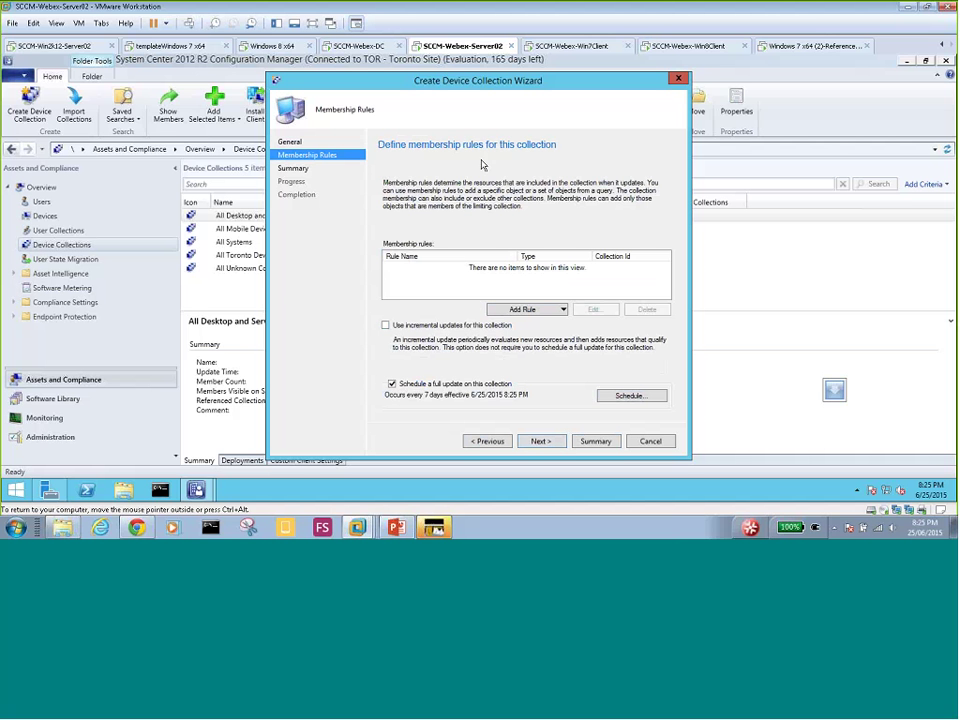
{"action": "left_click", "coordinate": [563, 310]}
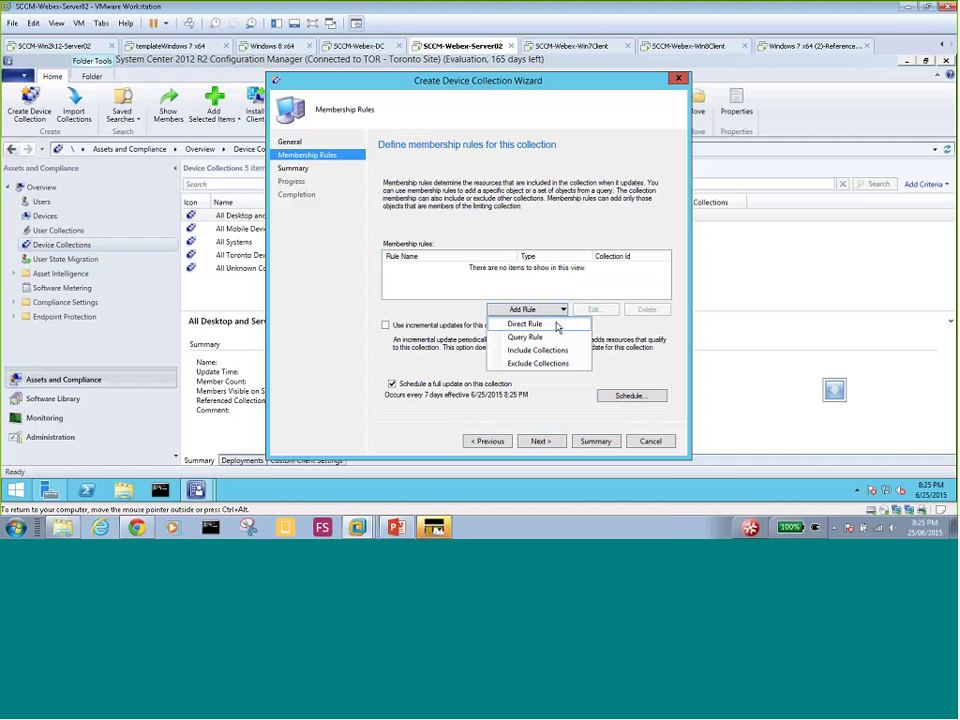
{"action": "left_click", "coordinate": [557, 326]}
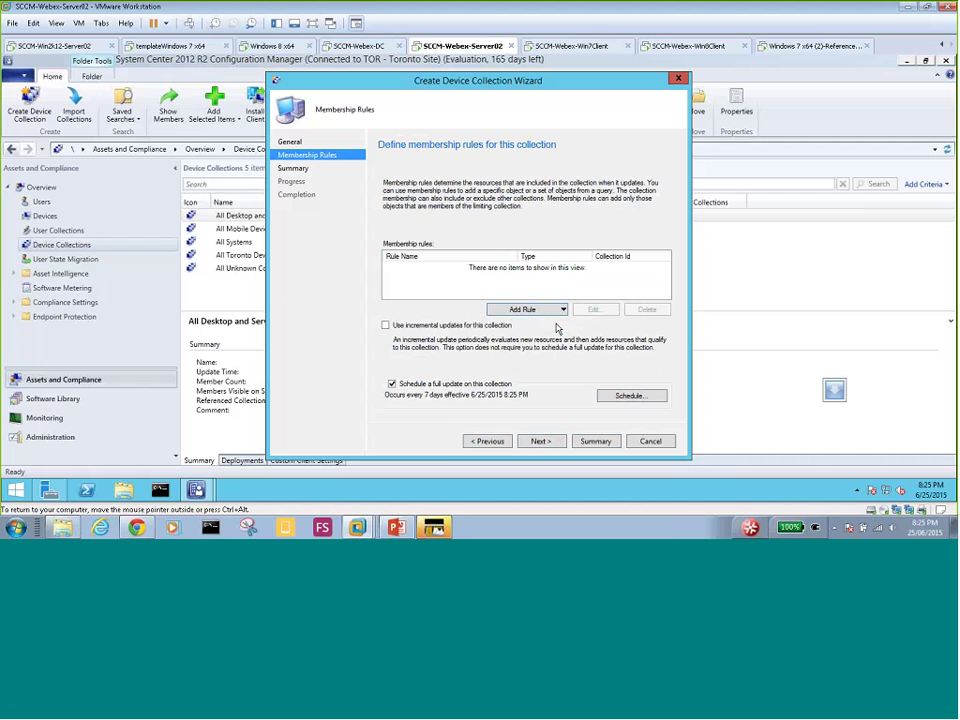
{"action": "left_click", "coordinate": [541, 440]}
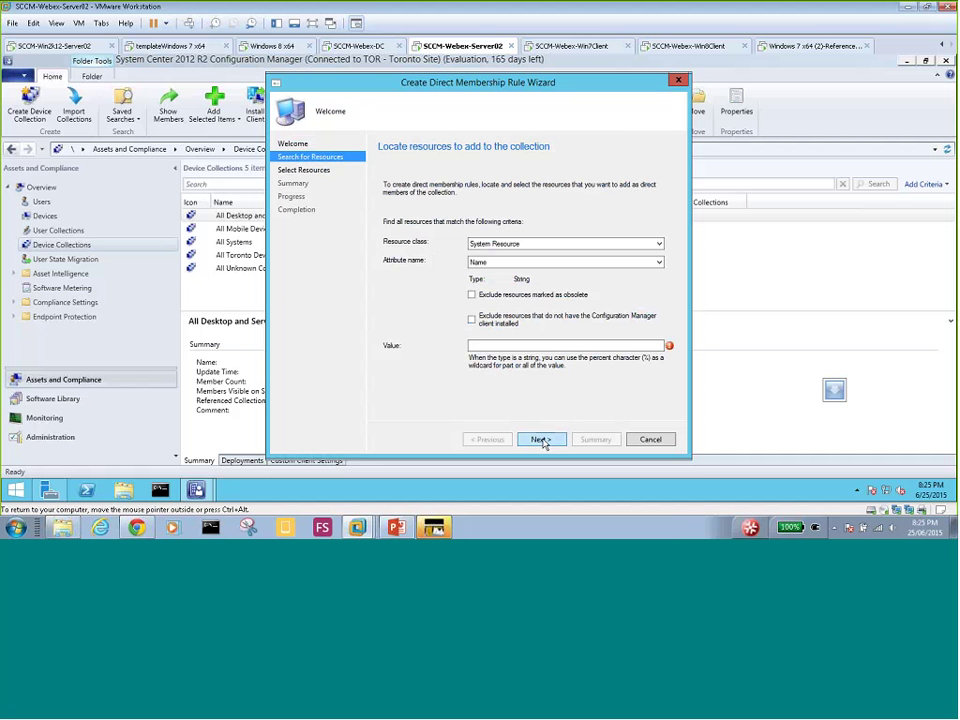
{"action": "left_click", "coordinate": [516, 246]}
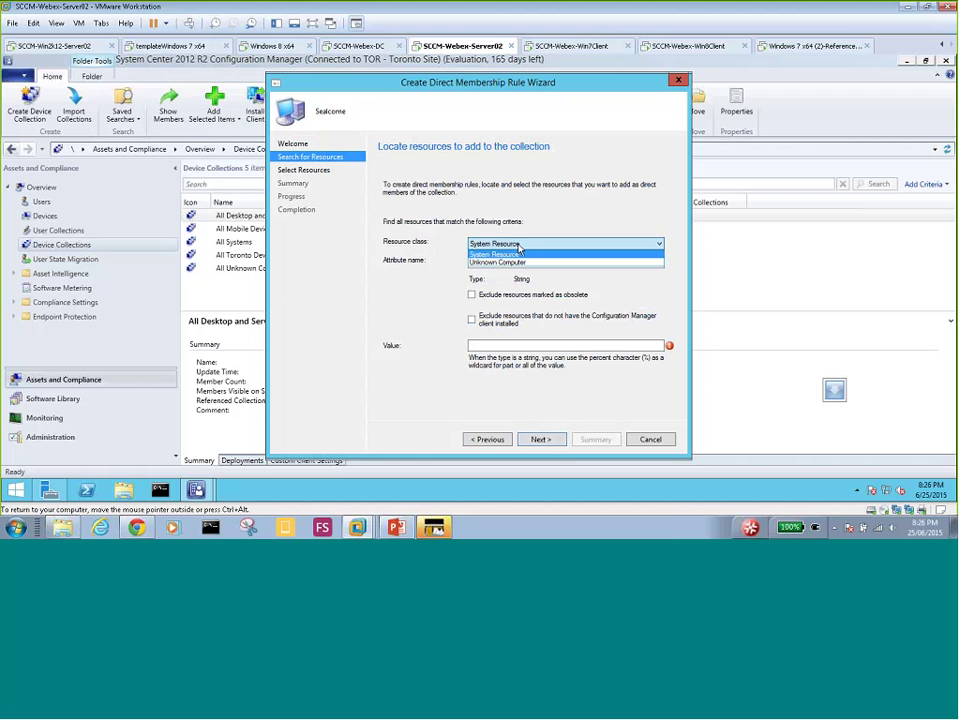
{"action": "left_click", "coordinate": [515, 254]}
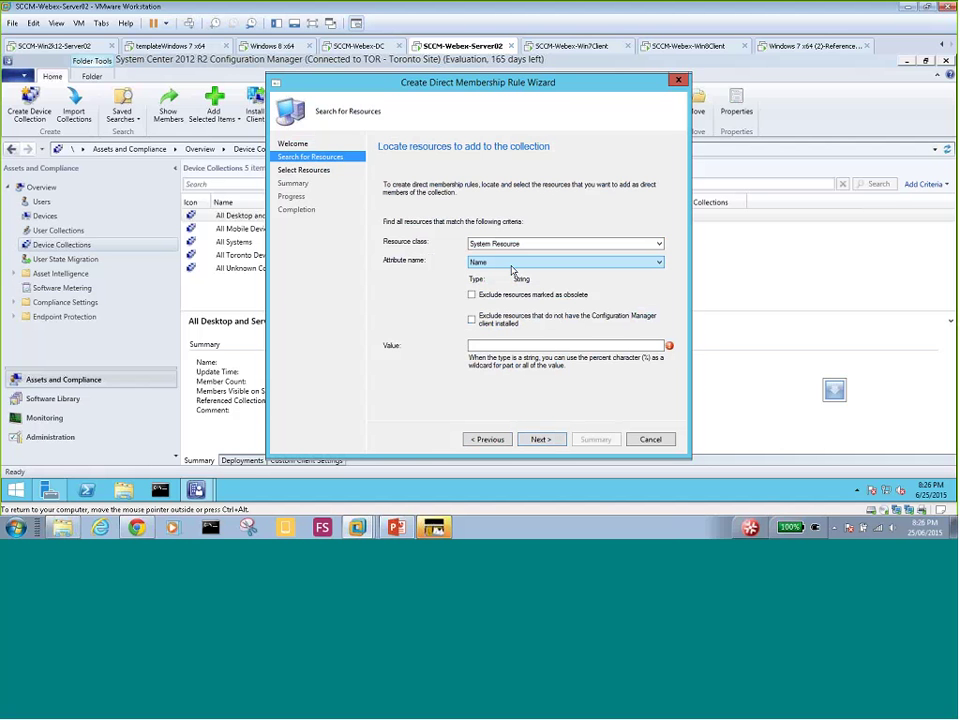
{"action": "left_click", "coordinate": [509, 345]}
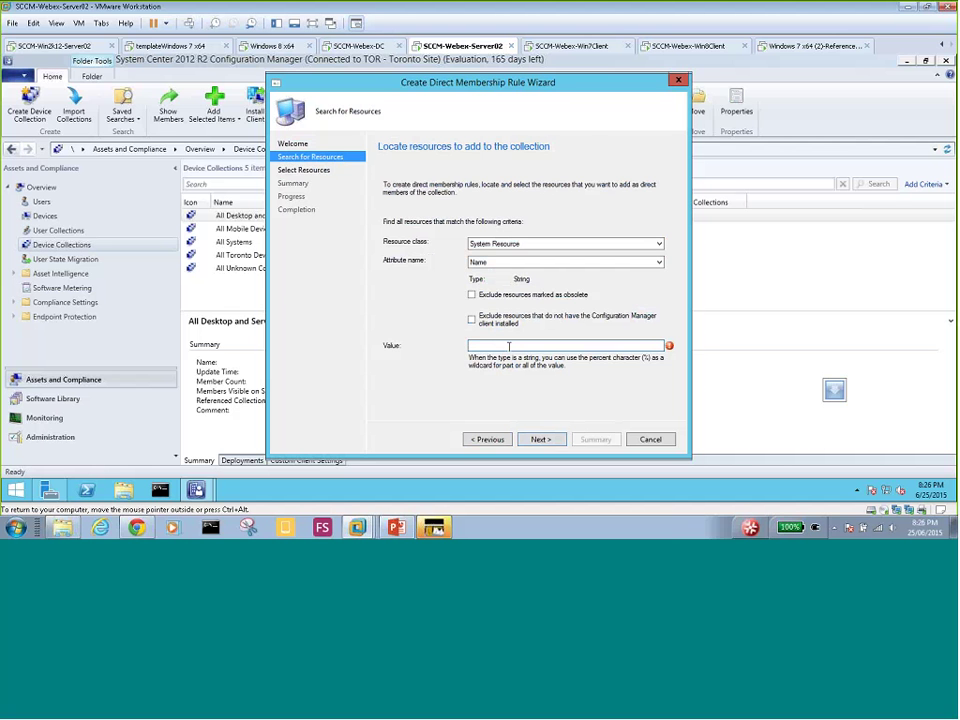
{"action": "left_click", "coordinate": [486, 440]}
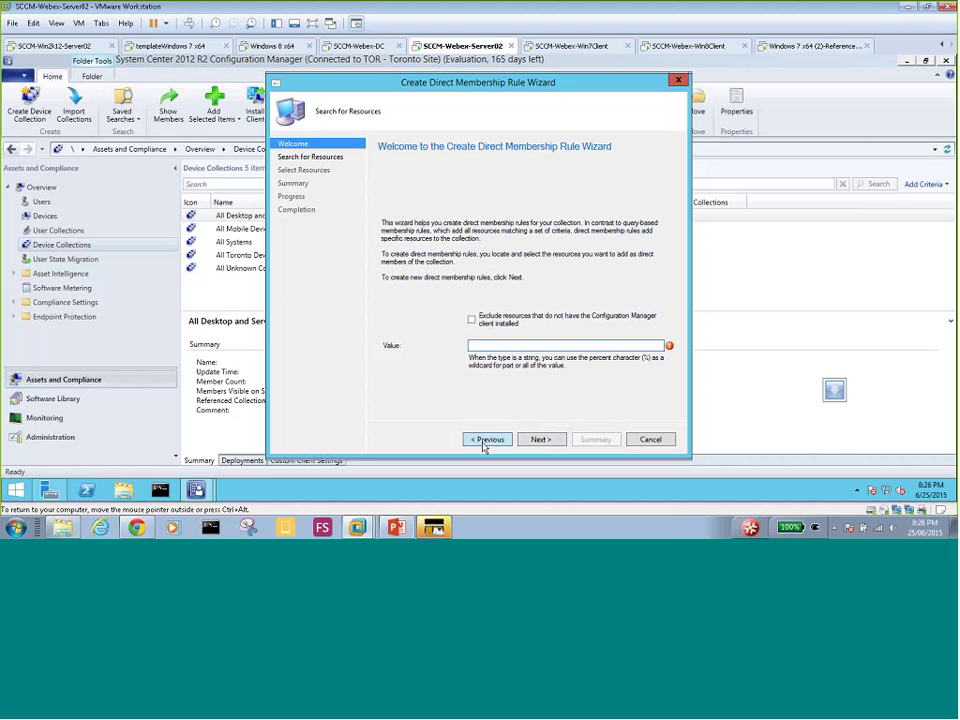
{"action": "left_click", "coordinate": [661, 442]}
{"action": "left_click", "coordinate": [494, 316]}
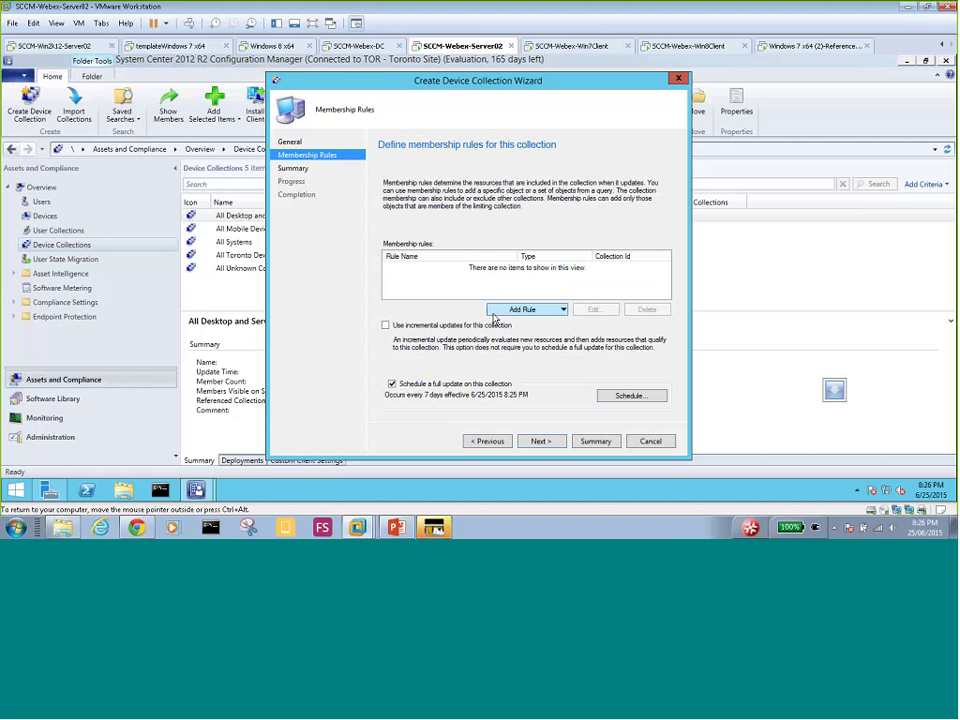
{"action": "left_click", "coordinate": [290, 142]}
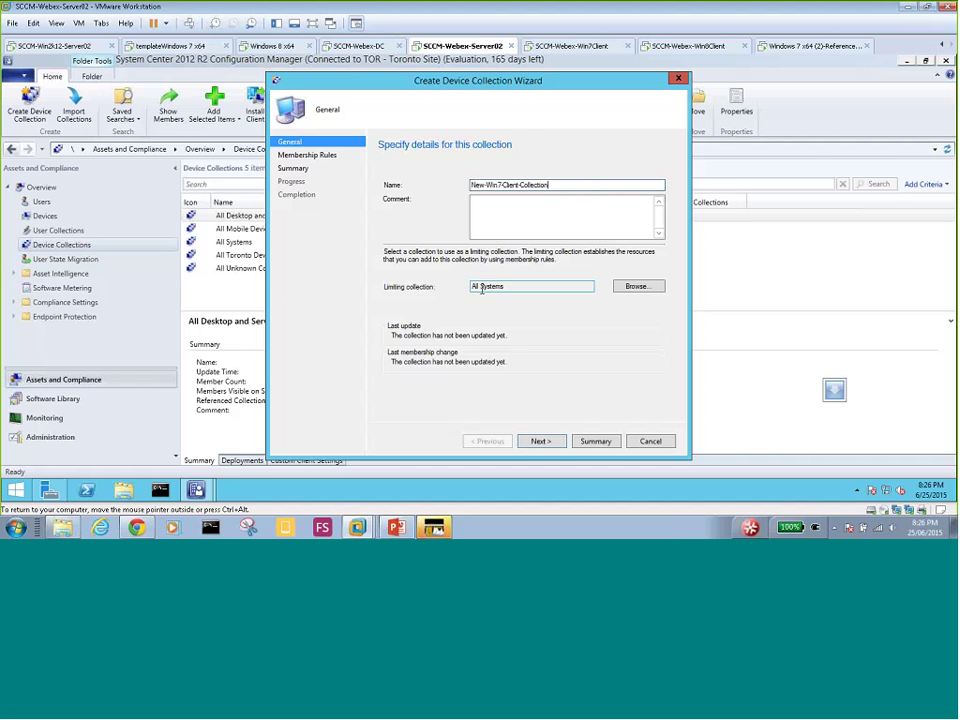
{"action": "left_click", "coordinate": [307, 155]}
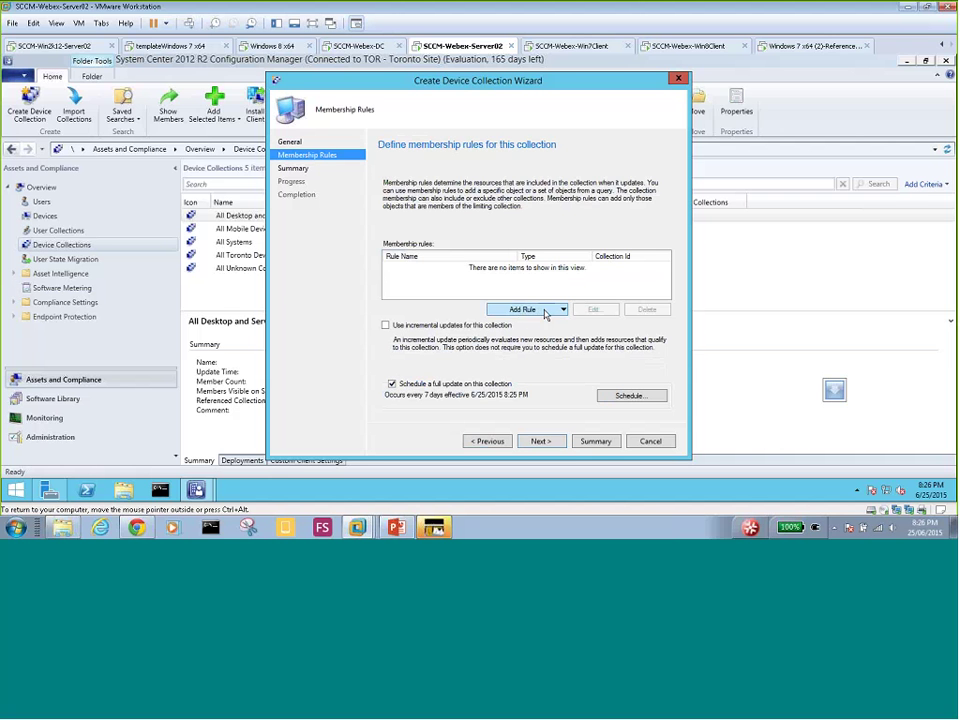
- Add a direct membership rule and continue to its search criteria
{"action": "left_click", "coordinate": [545, 313]}
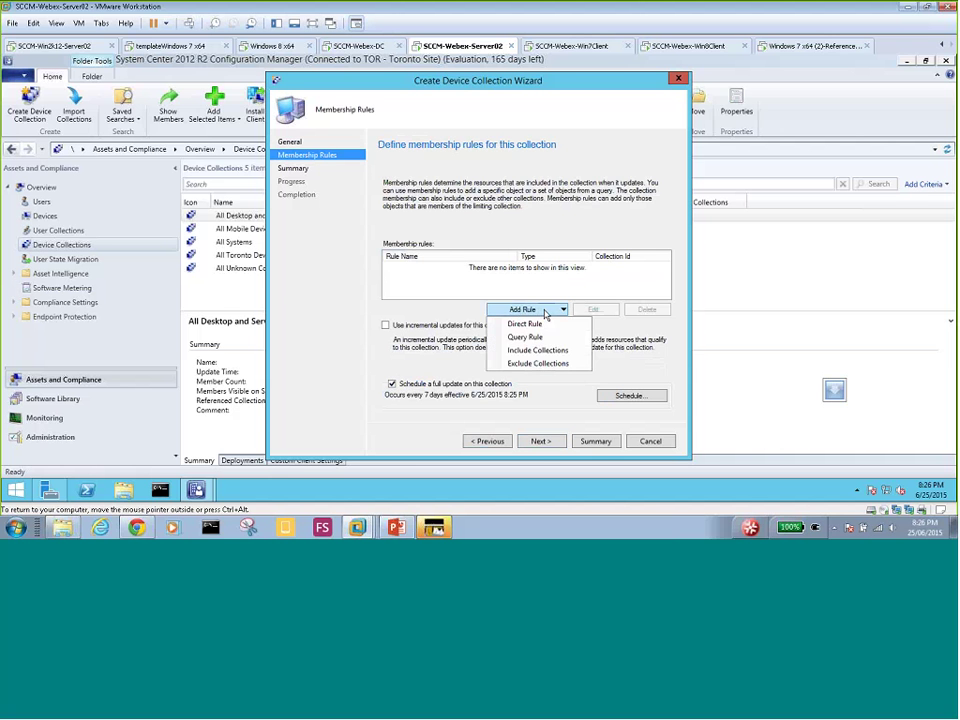
{"action": "left_click", "coordinate": [527, 324]}
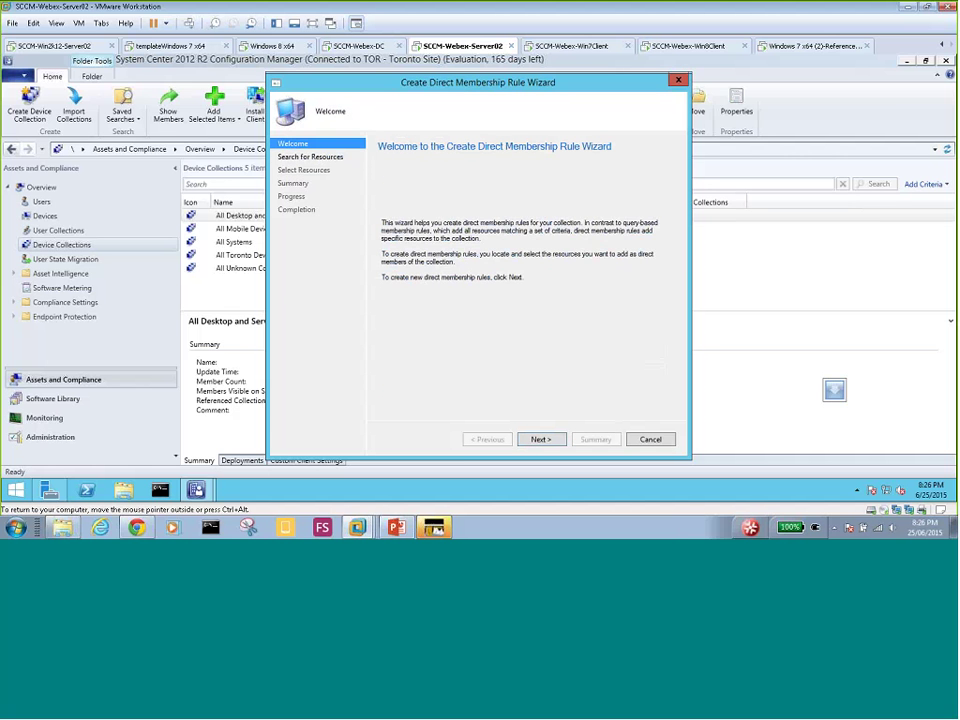
{"action": "left_click", "coordinate": [539, 440]}
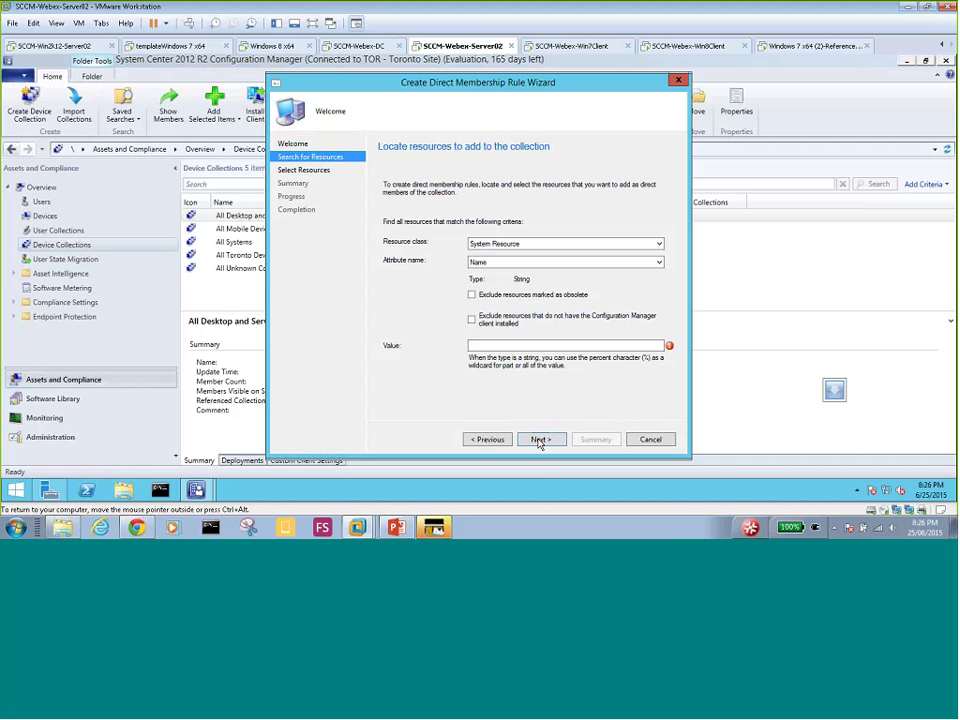
- Search System Resource by attribute Name for value Win7OS
{"action": "left_click", "coordinate": [503, 245]}
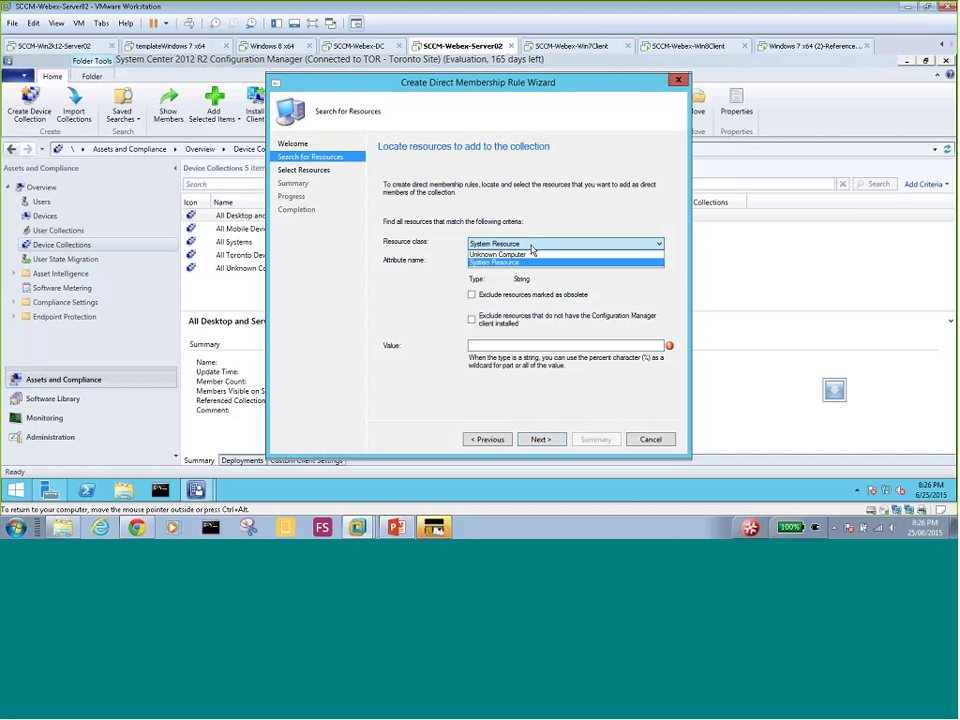
{"action": "left_click", "coordinate": [532, 248]}
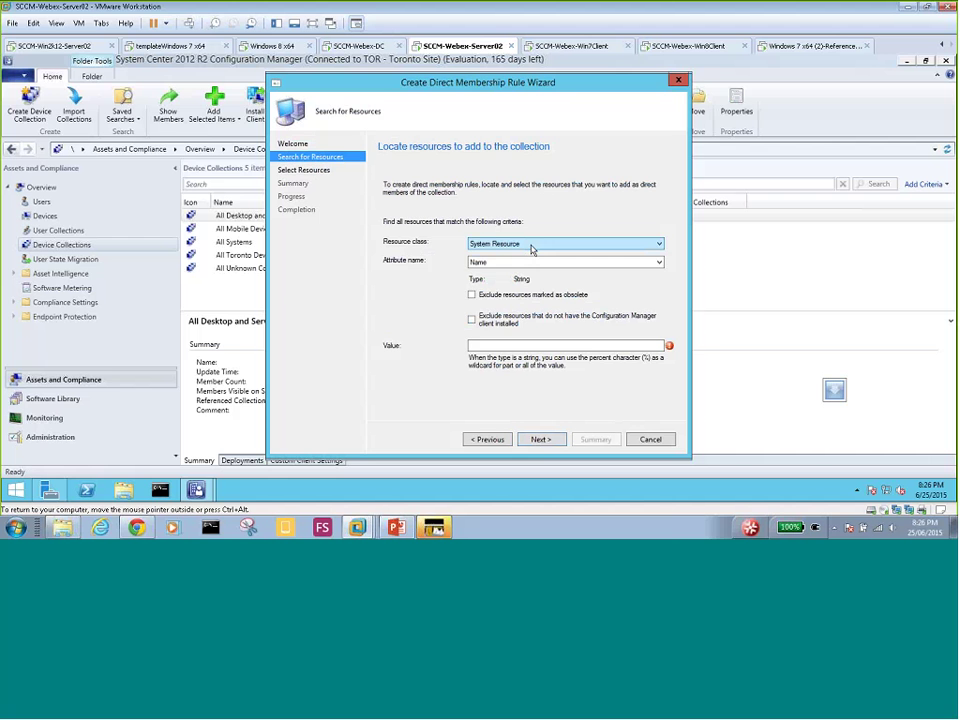
{"action": "left_click", "coordinate": [491, 264]}
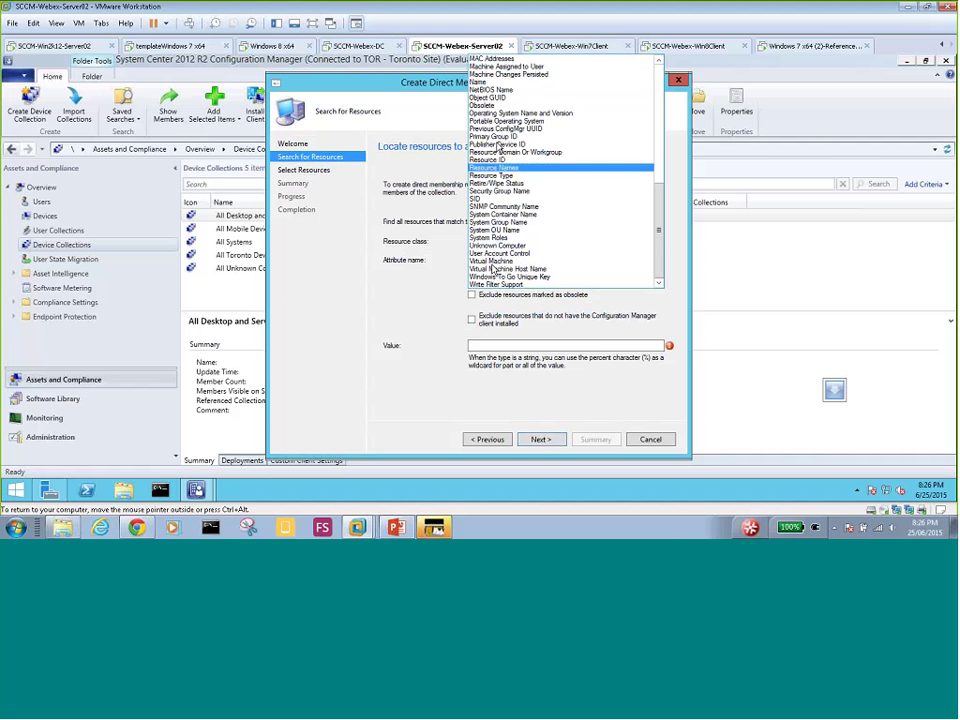
{"action": "left_click", "coordinate": [478, 83]}
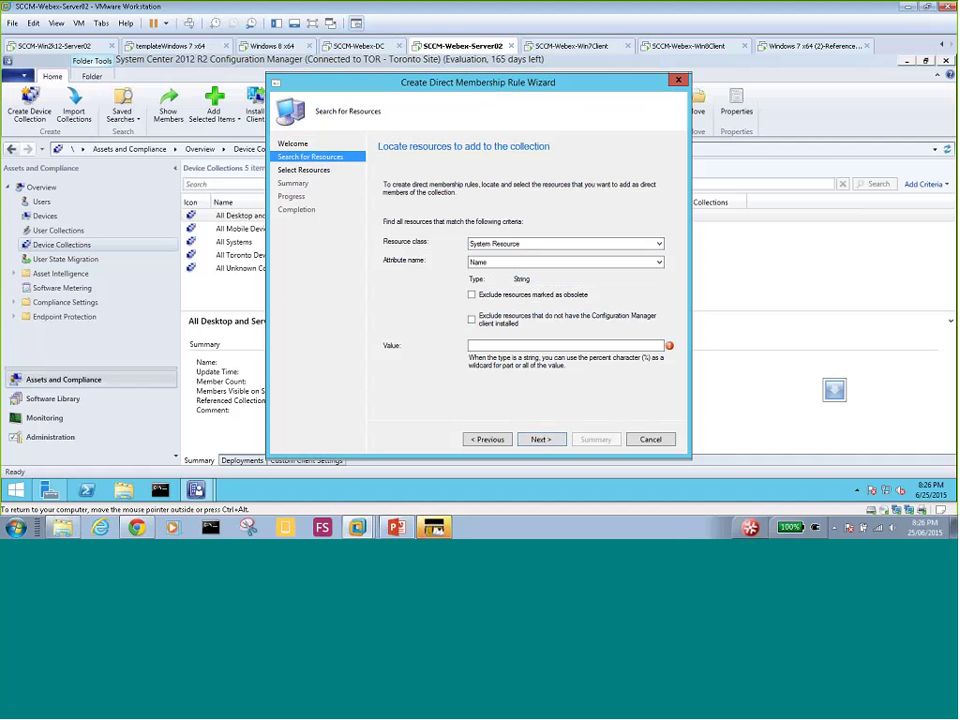
{"action": "left_click", "coordinate": [493, 346]}
{"action": "type", "text": "Win7Os"}
{"action": "key", "text": "BackSpace"}
{"action": "type", "text": "S"}
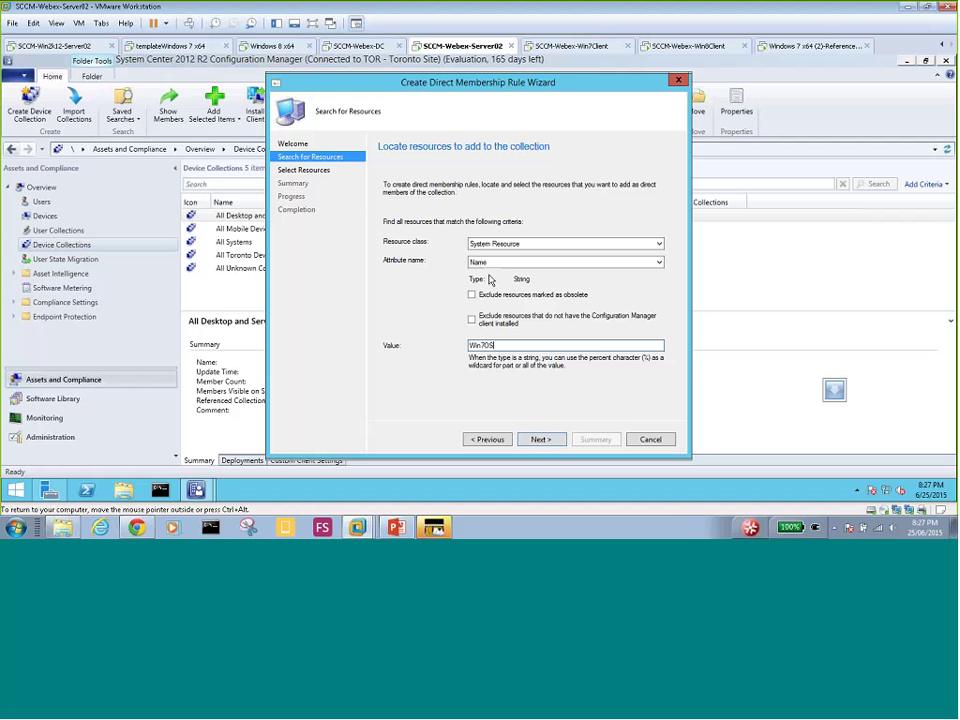
{"action": "left_click", "coordinate": [541, 440]}
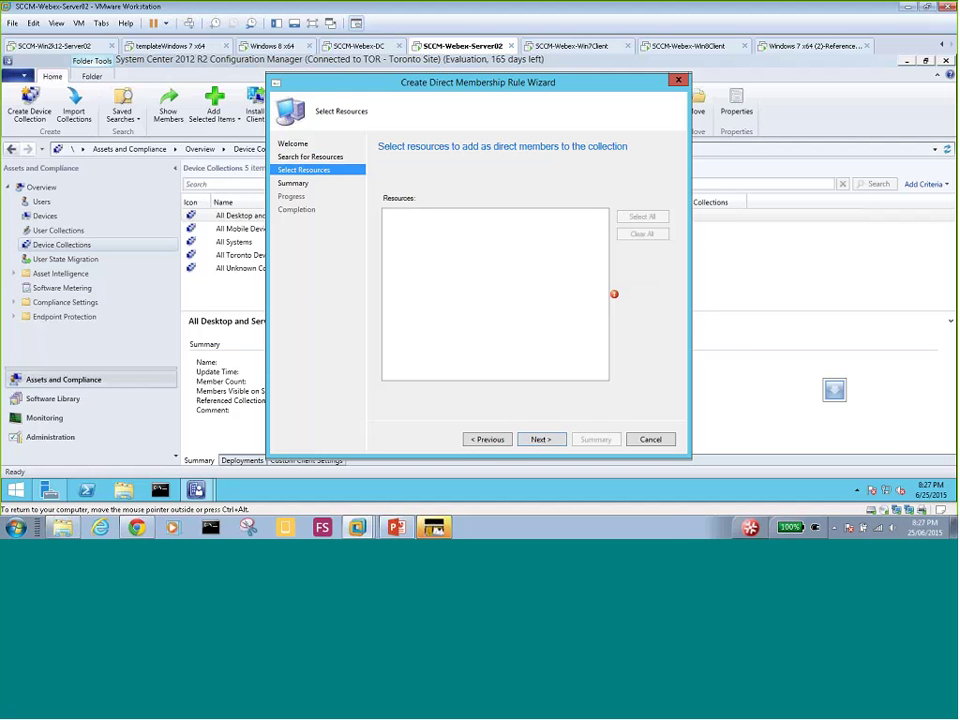
- Change the search value from Win7OS to the wildcard %, keeping System Resource by Name
{"action": "left_click", "coordinate": [490, 439]}
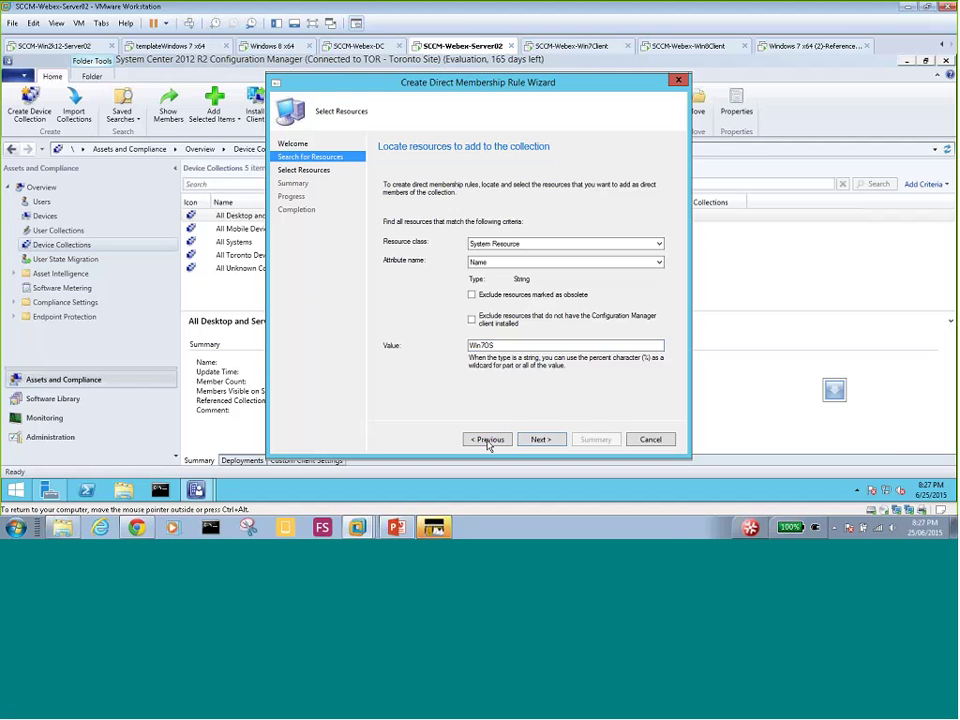
{"action": "left_click", "coordinate": [495, 246]}
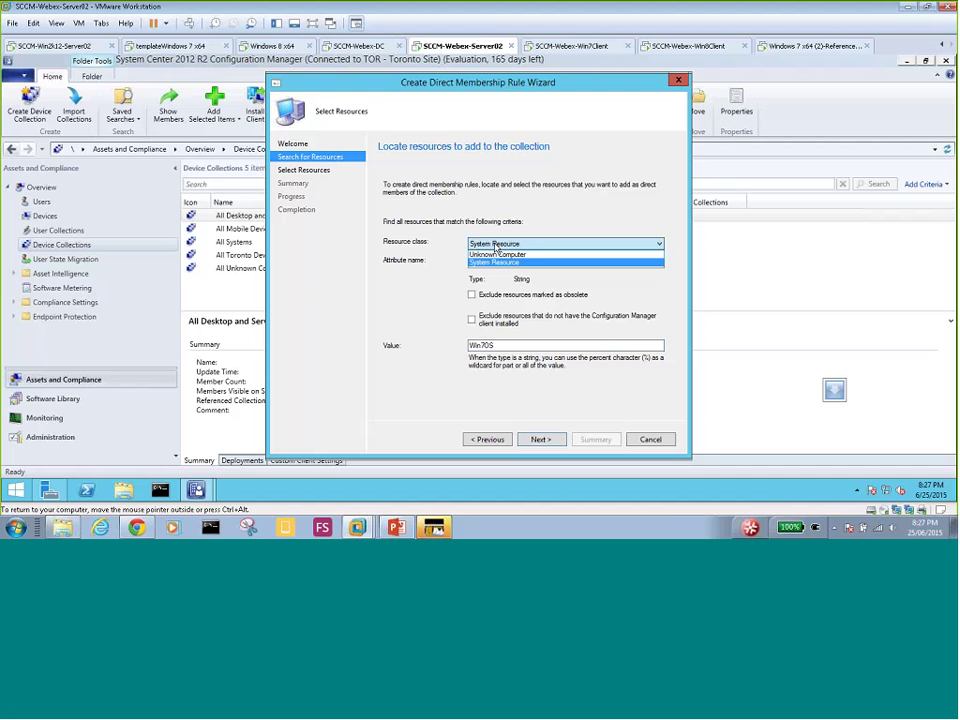
{"action": "left_click", "coordinate": [494, 262]}
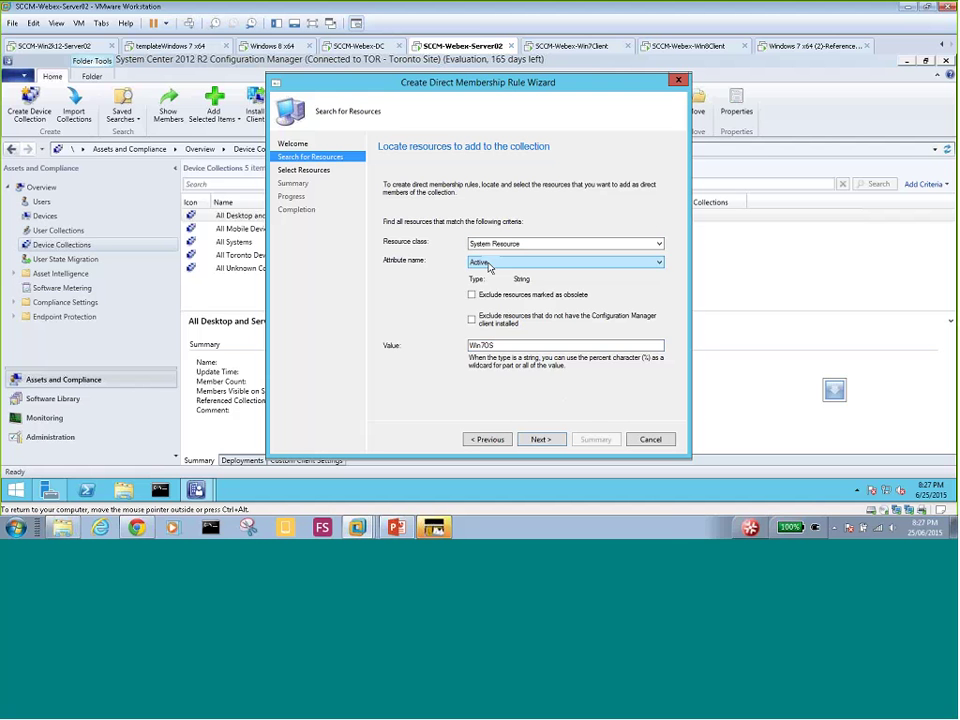
{"action": "left_click", "coordinate": [489, 265]}
{"action": "left_click_drag", "start_coordinate": [497, 346], "coordinate": [434, 337]}
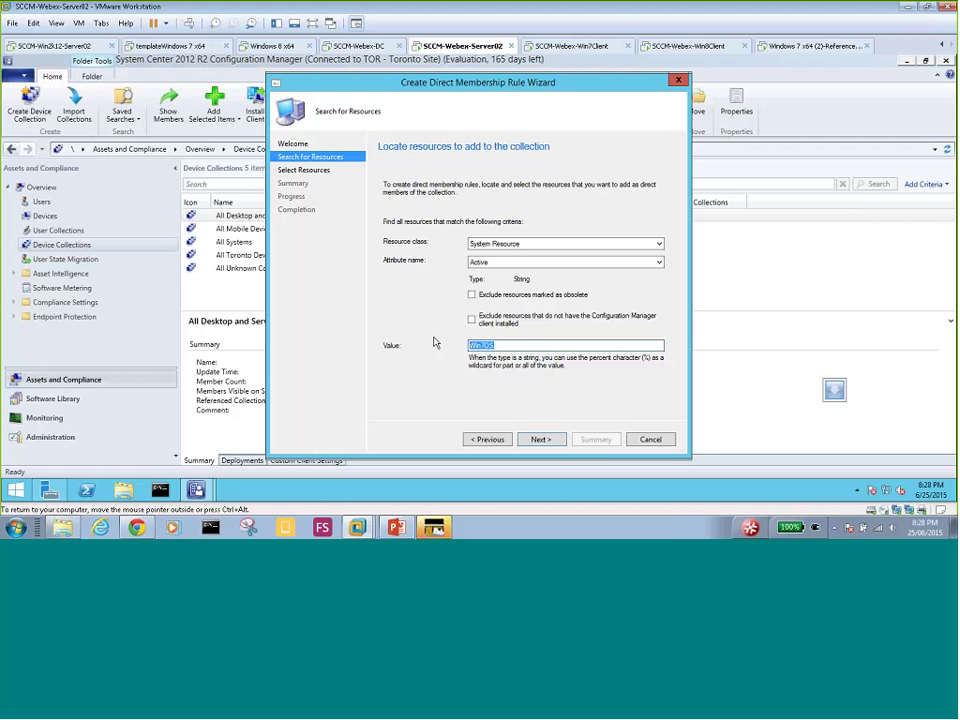
{"action": "type", "text": "%"}
{"action": "left_click", "coordinate": [482, 264]}
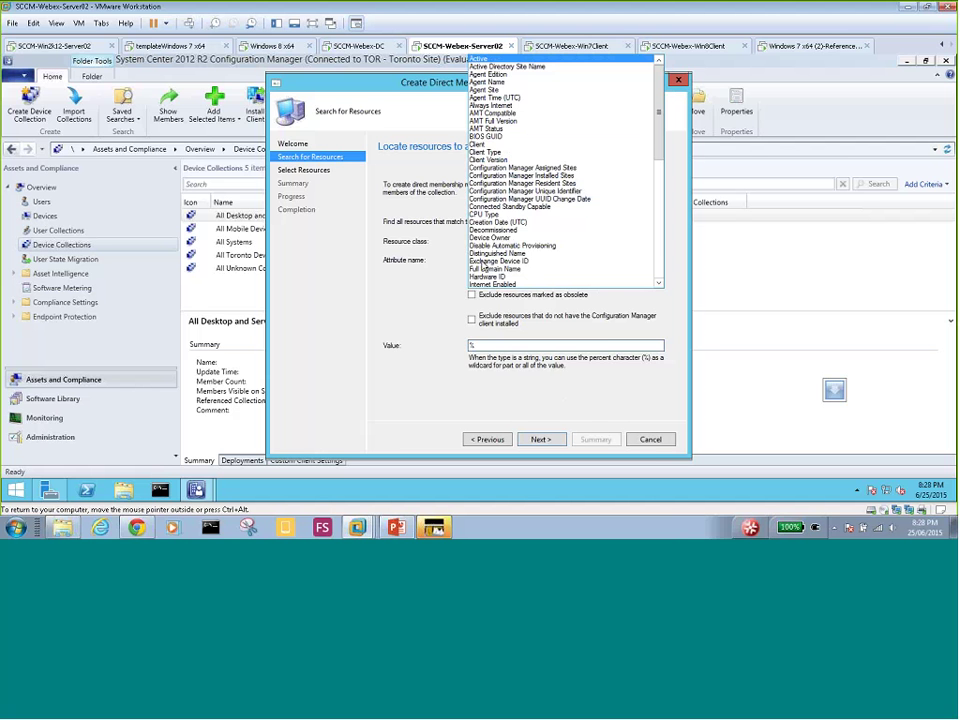
{"action": "key", "text": "n"}
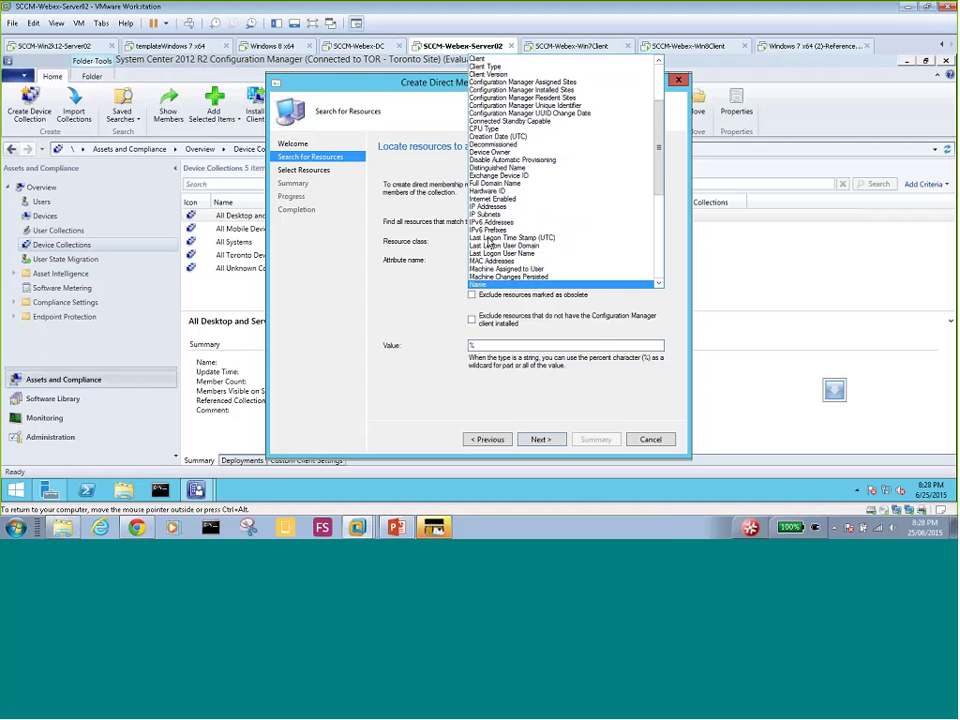
{"action": "left_click", "coordinate": [478, 285]}
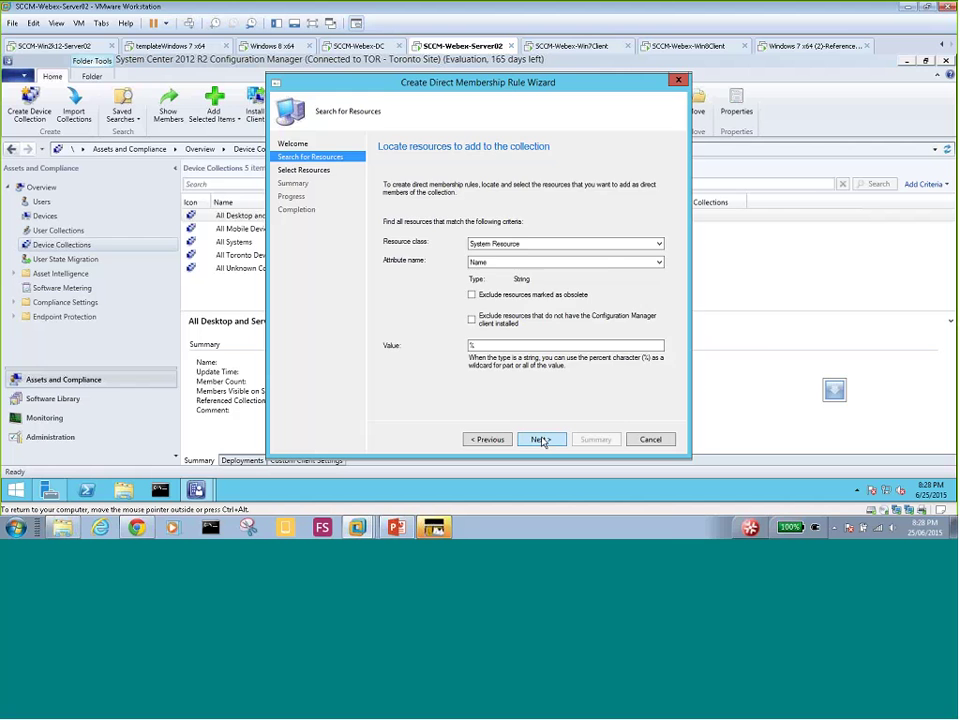
{"action": "left_click", "coordinate": [541, 440]}
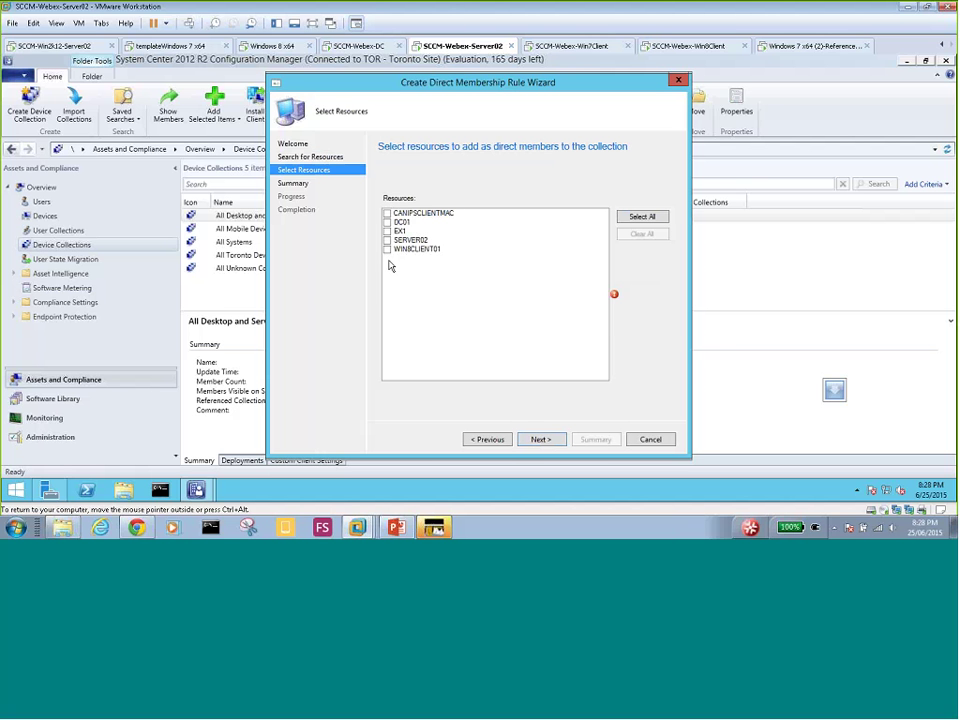
- Try searching by the Unknown Computer attribute and resource class instead
{"action": "left_click", "coordinate": [531, 441]}
{"action": "left_click", "coordinate": [523, 316]}
{"action": "left_click", "coordinate": [492, 441]}
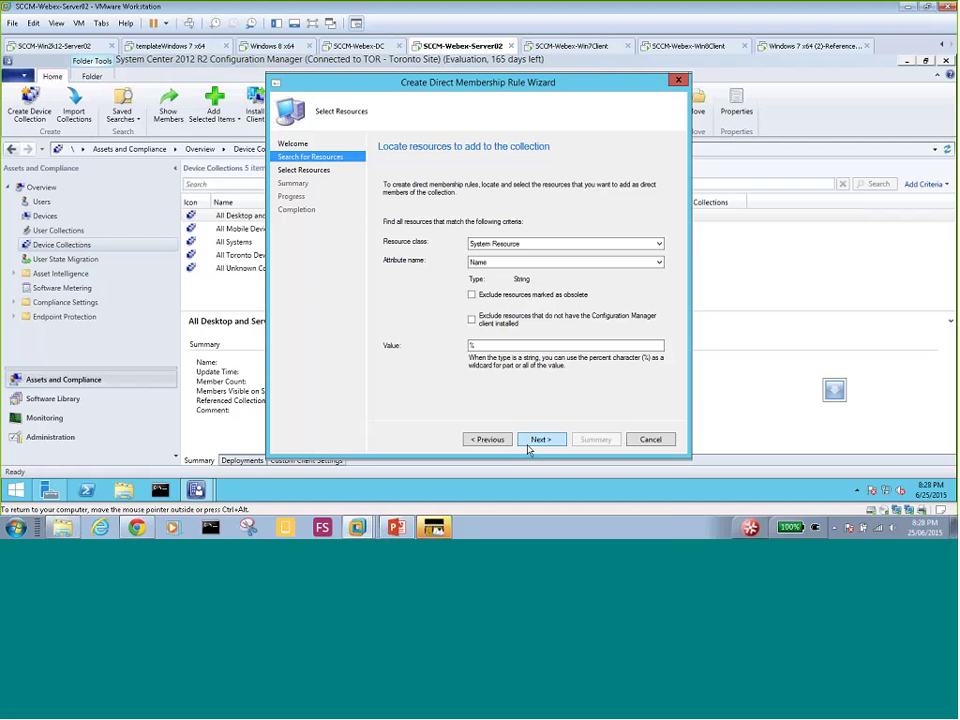
{"action": "left_click", "coordinate": [505, 265]}
{"action": "left_click", "coordinate": [500, 246]}
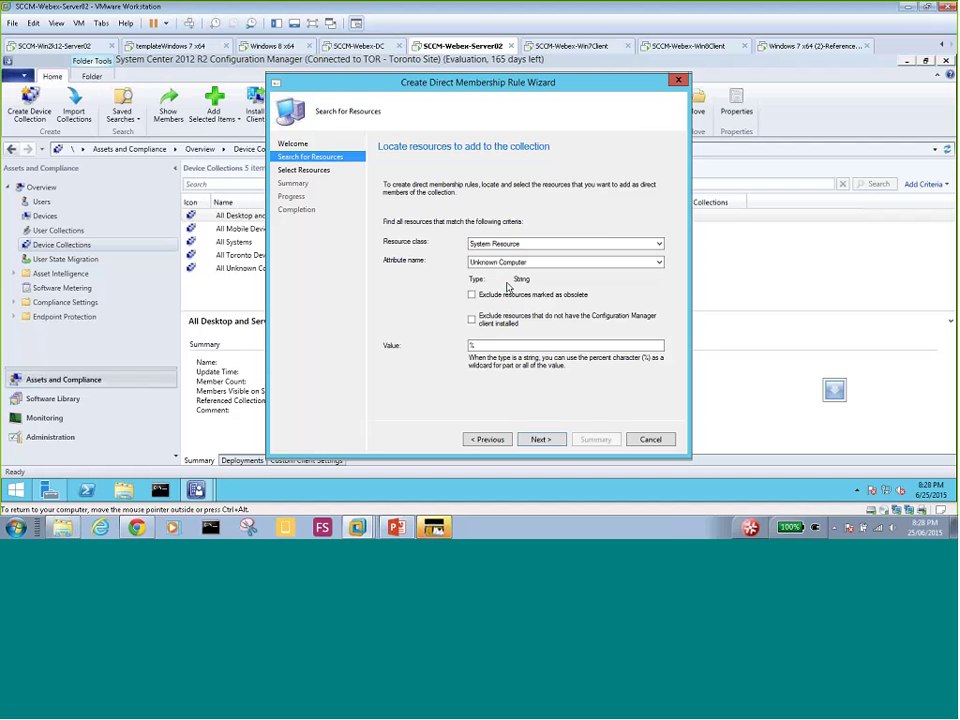
{"action": "key", "text": "Return"}
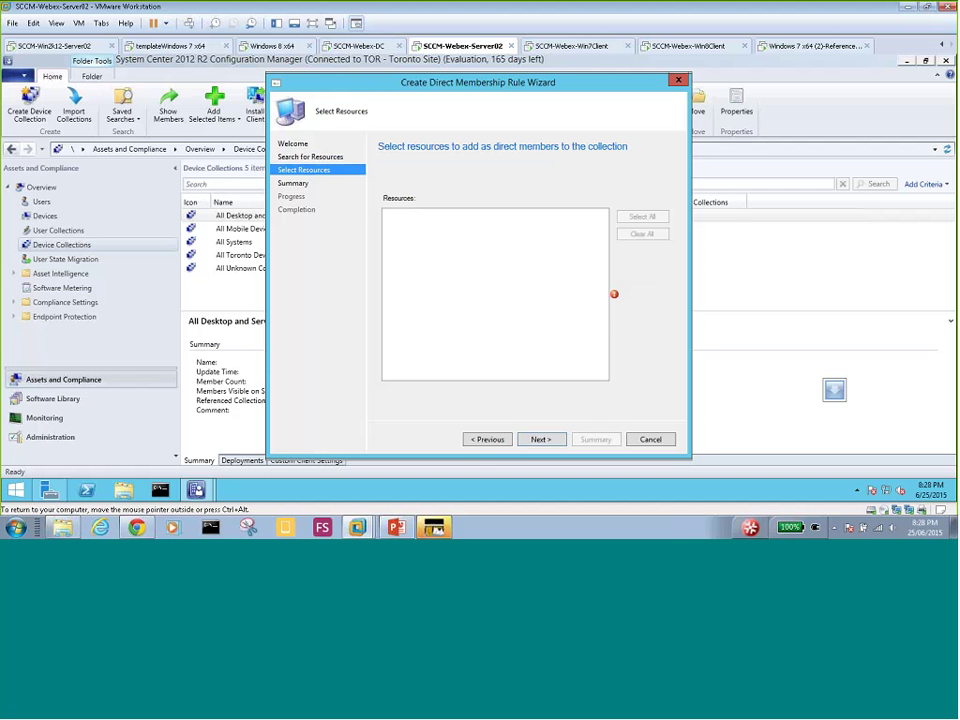
{"action": "left_click", "coordinate": [489, 440]}
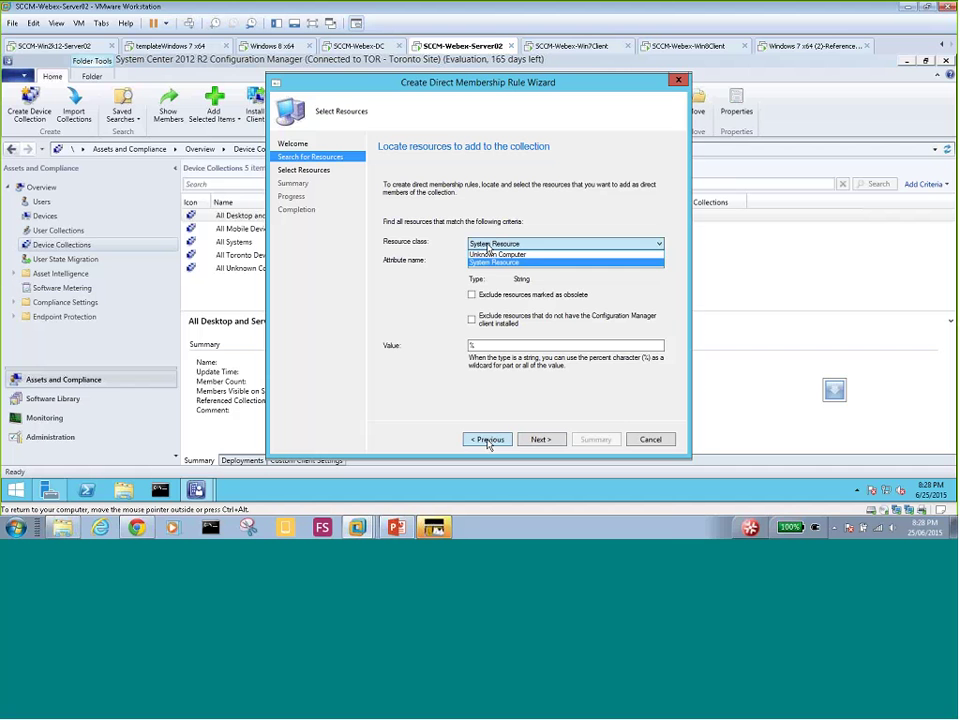
{"action": "left_click", "coordinate": [492, 254]}
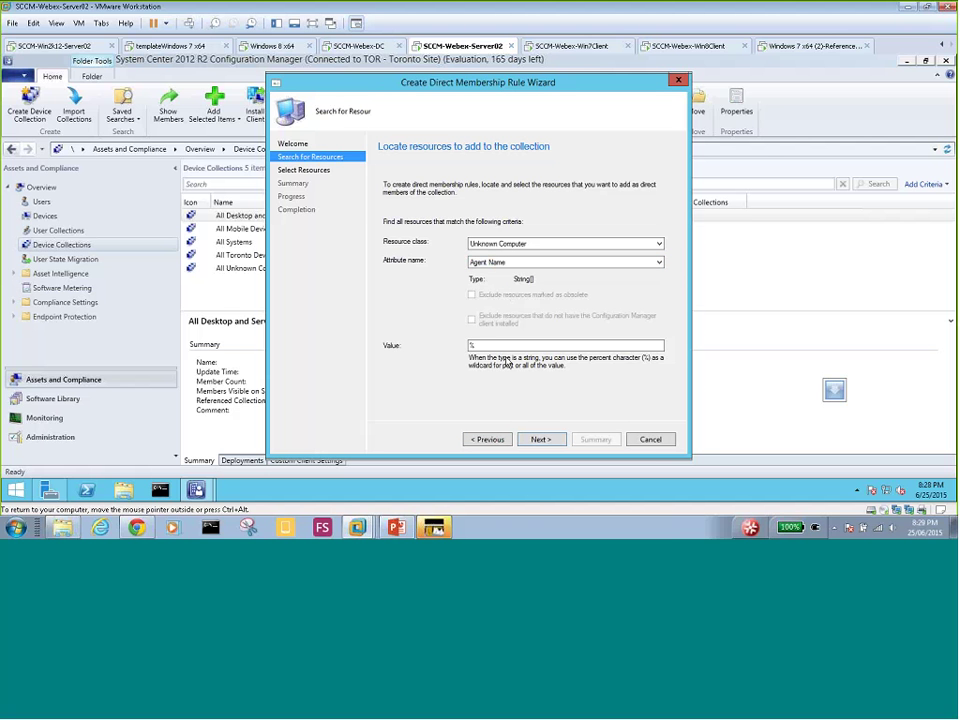
{"action": "left_click", "coordinate": [538, 442]}
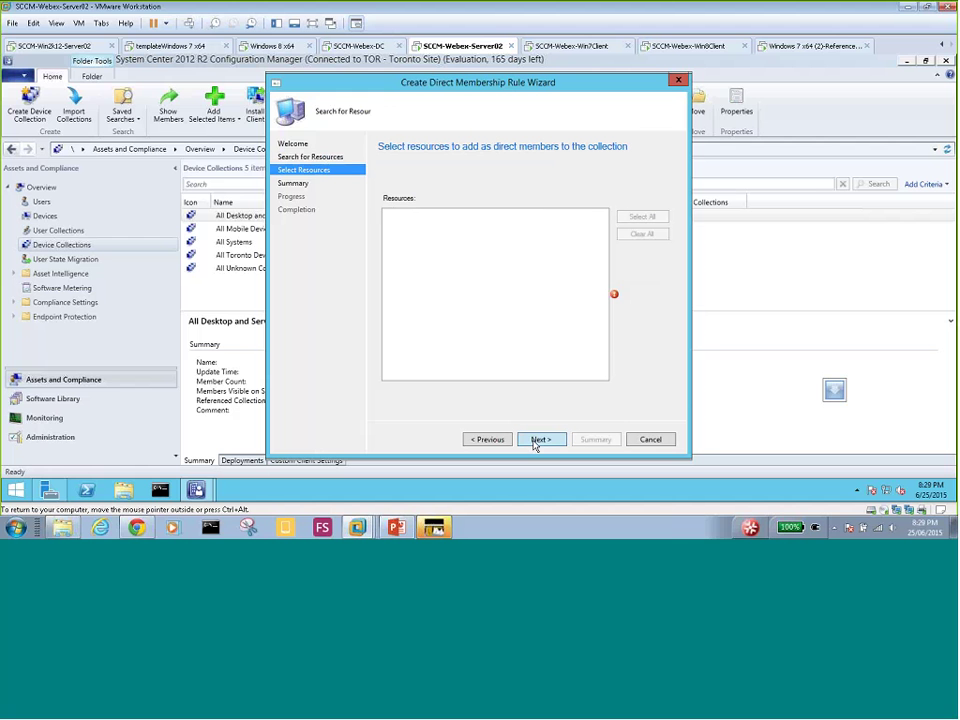
- Switch the attribute back to Name and rerun the % search to list all resources
{"action": "left_click", "coordinate": [489, 439]}
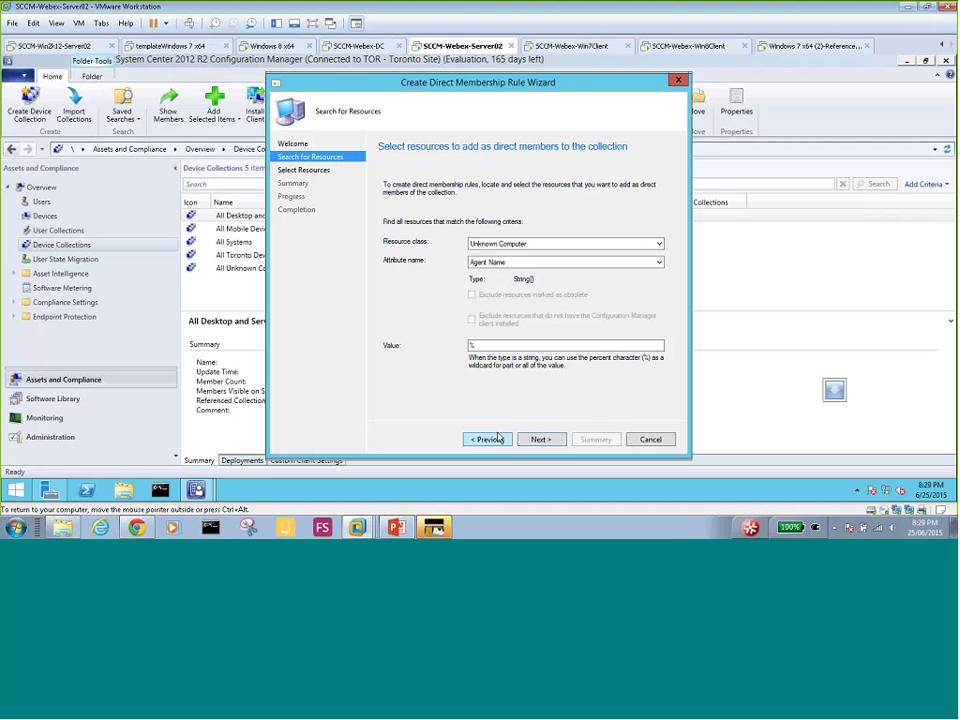
{"action": "left_click", "coordinate": [492, 264]}
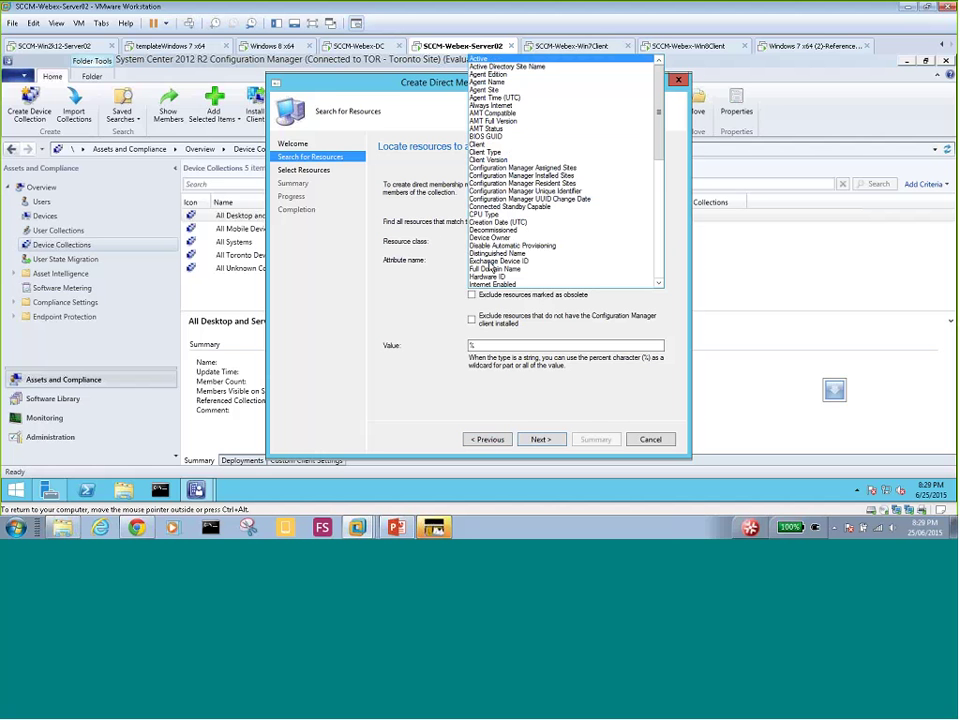
{"action": "scroll", "coordinate": [489, 284], "scroll_direction": "down", "scroll_amount": 4}
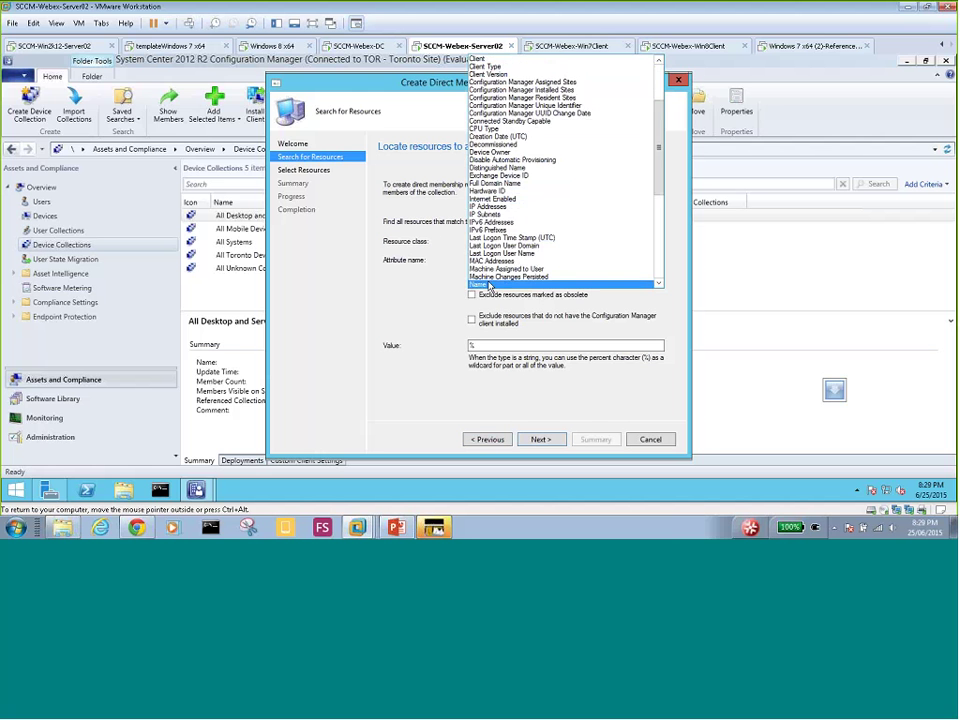
{"action": "left_click", "coordinate": [489, 286]}
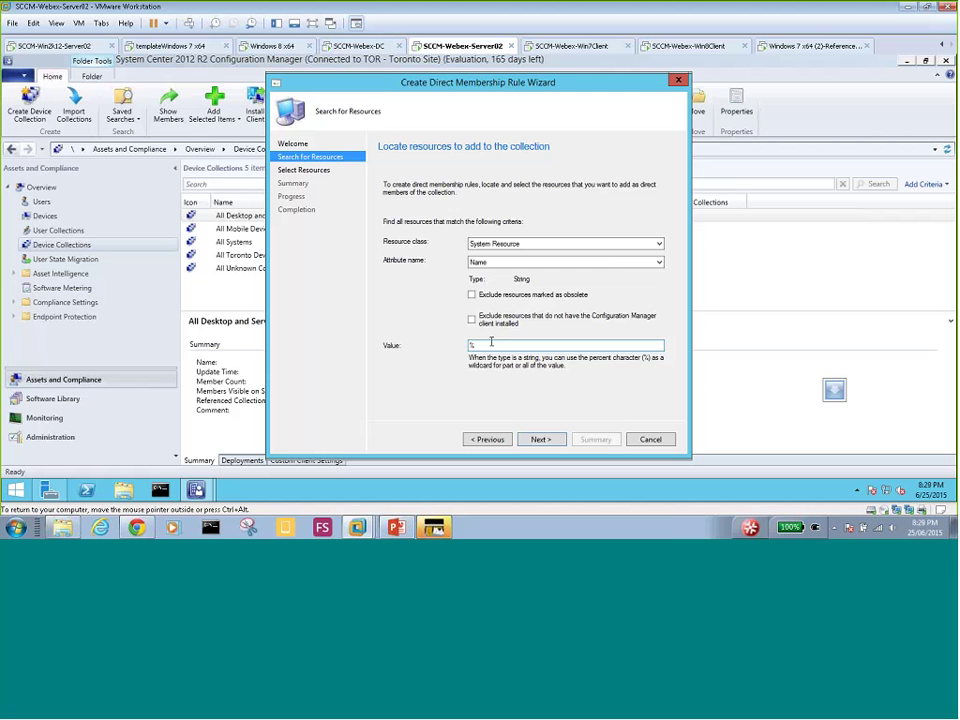
{"action": "key", "text": "Return"}
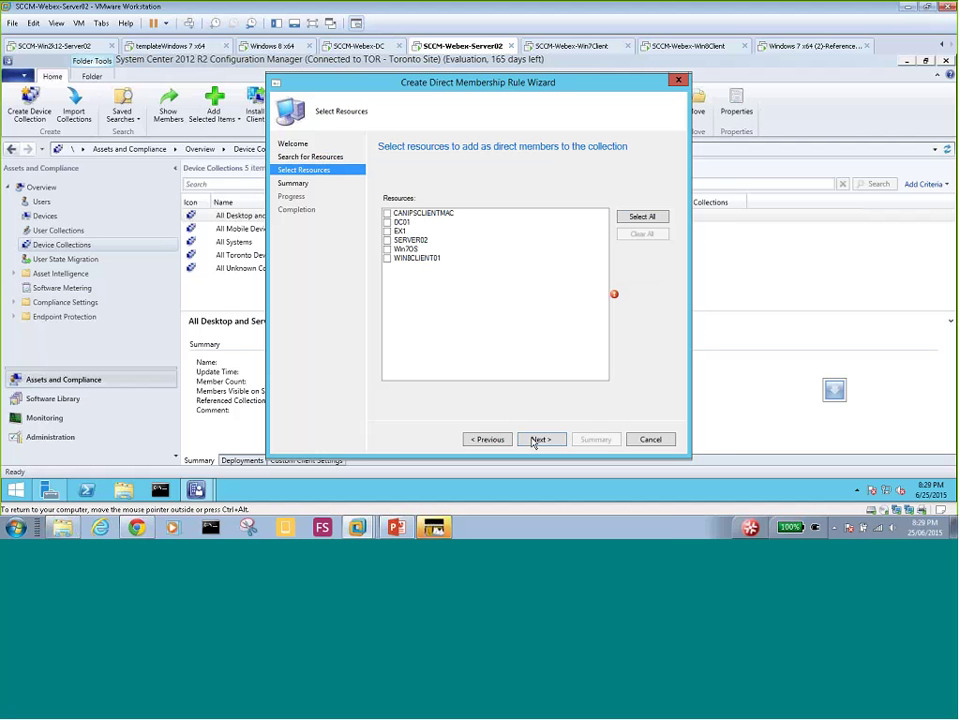
- Add Win7OS as a direct member and advance the collection wizard to Summary
{"action": "left_click", "coordinate": [387, 249]}
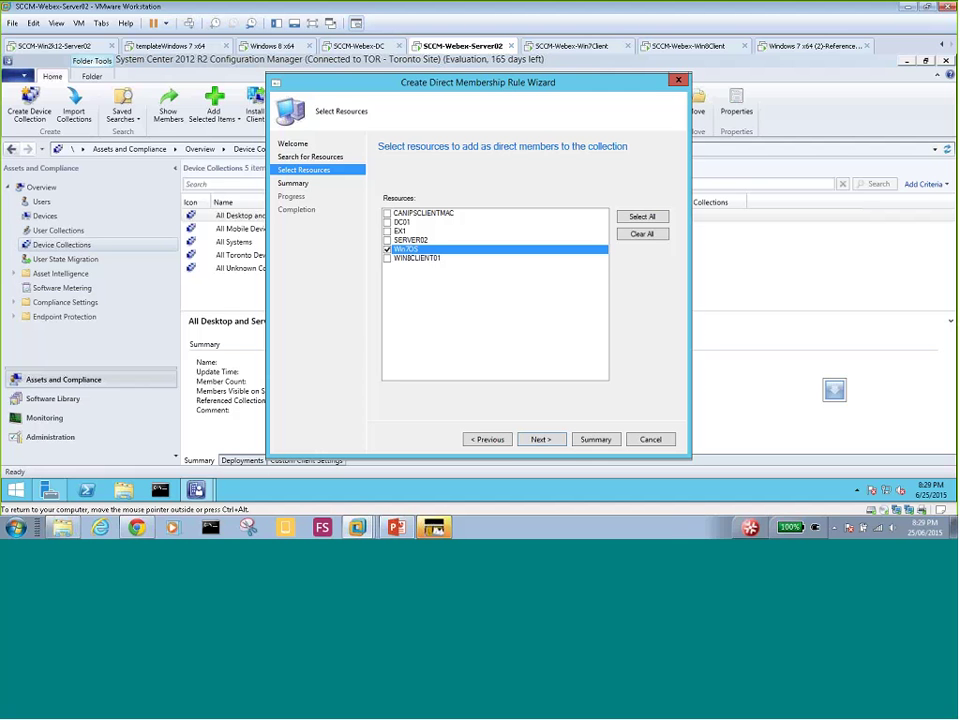
{"action": "left_click", "coordinate": [538, 440]}
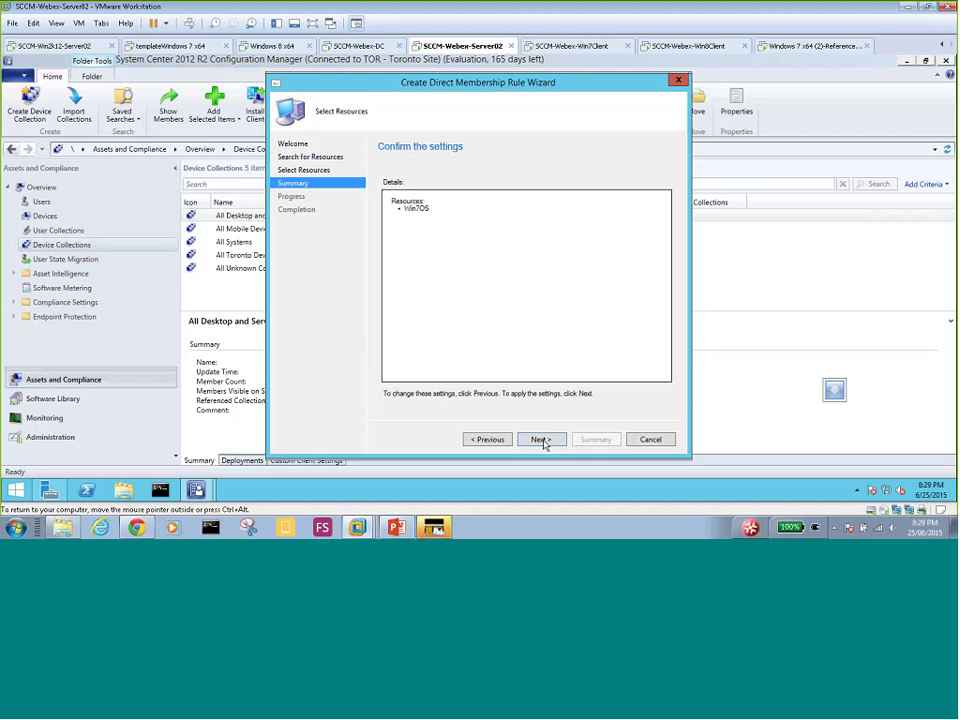
{"action": "left_click", "coordinate": [540, 440]}
{"action": "left_click", "coordinate": [645, 441]}
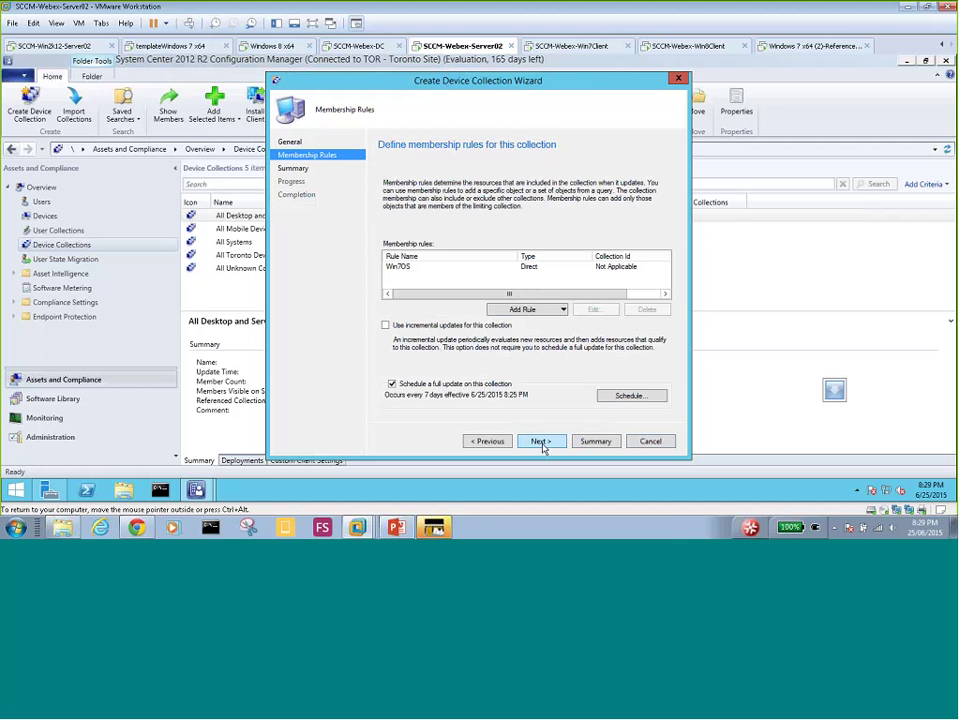
{"action": "left_click", "coordinate": [540, 441]}
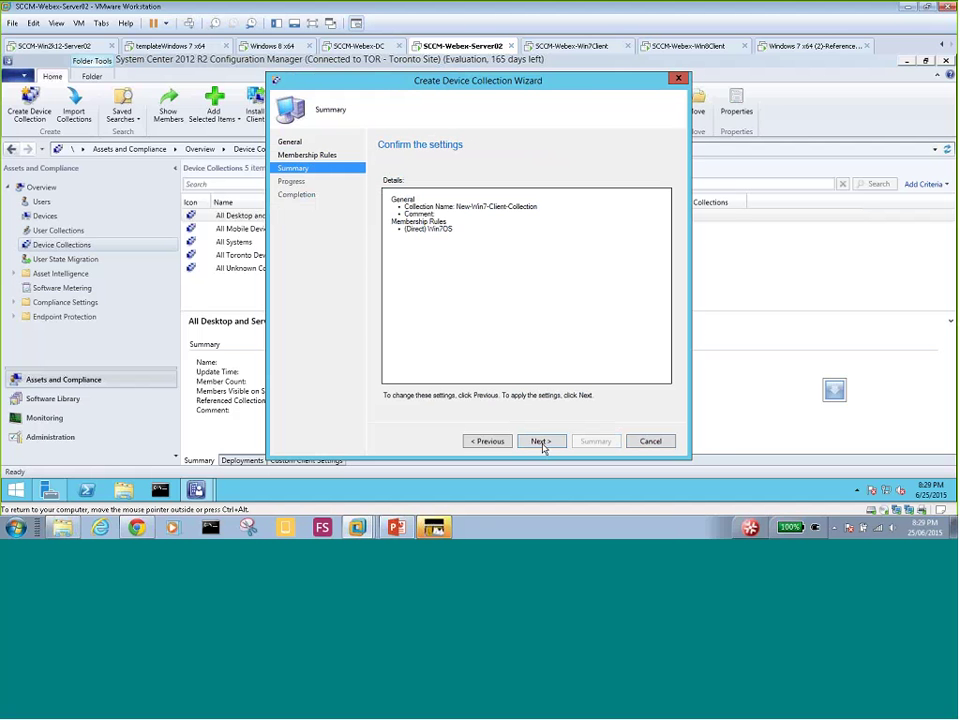
- Finish creating New-Win7-Client-Collection and go to the Software Library workspace
{"action": "left_click", "coordinate": [541, 444]}
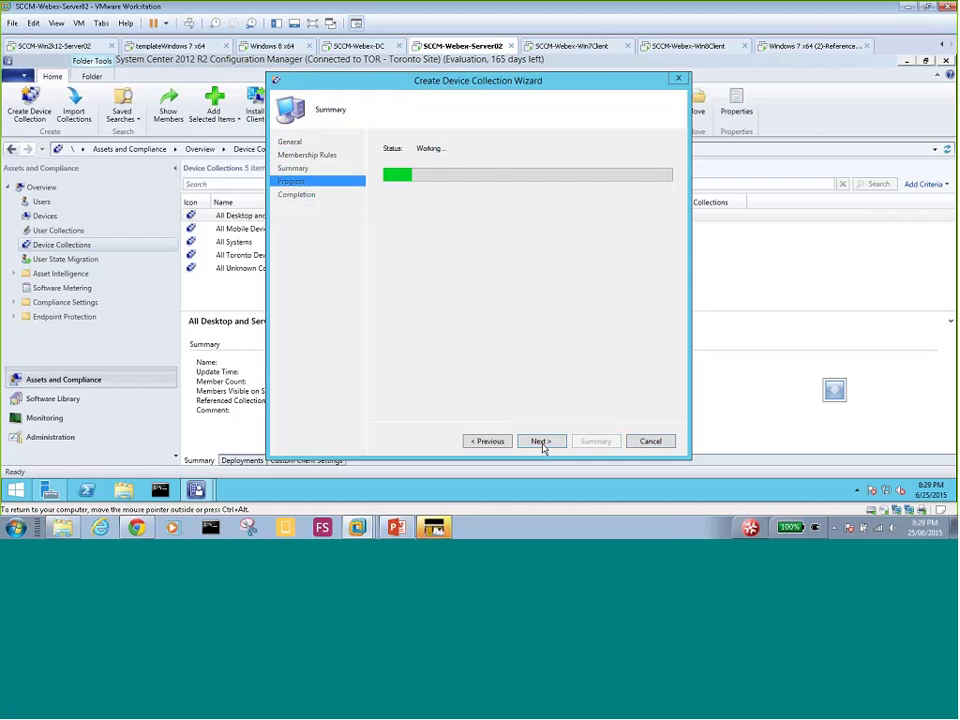
{"action": "left_click", "coordinate": [646, 443]}
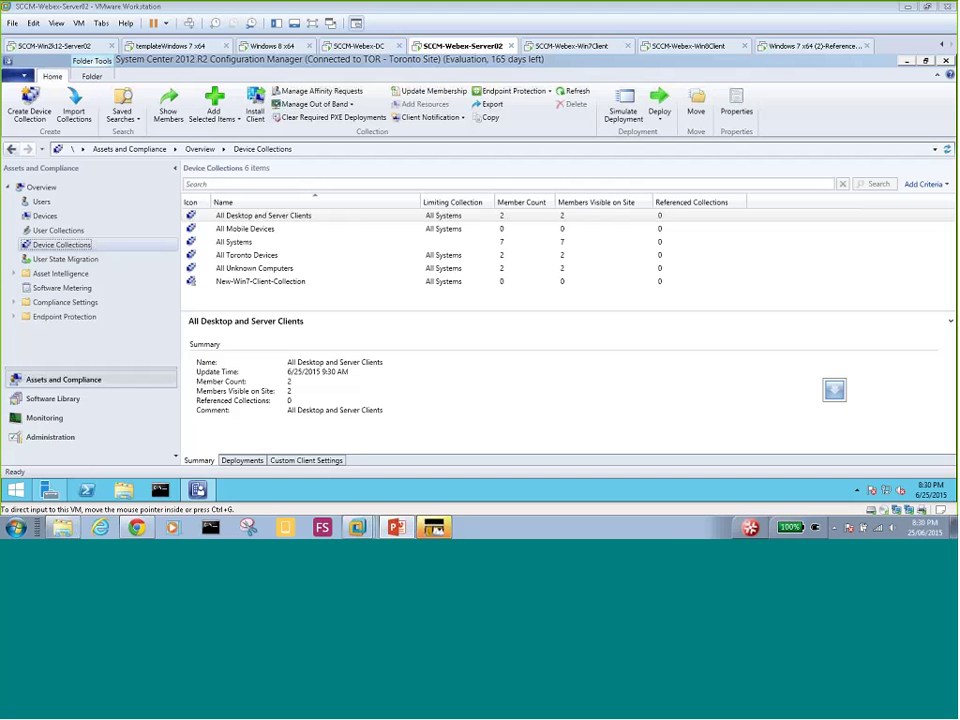
{"action": "left_click", "coordinate": [52, 398]}
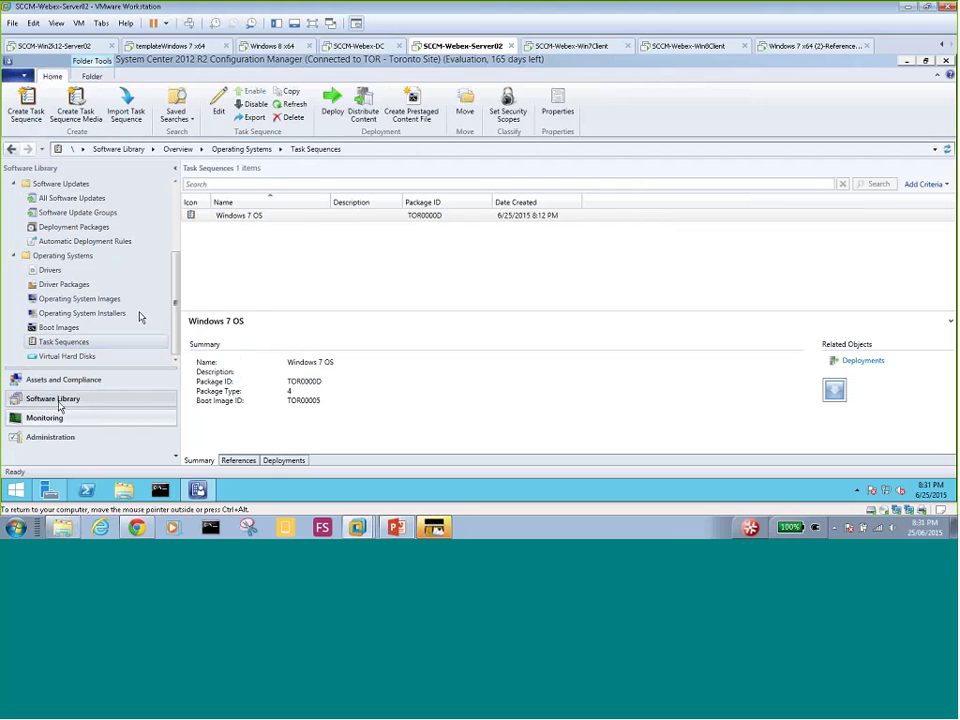
{"action": "left_click", "coordinate": [258, 217]}
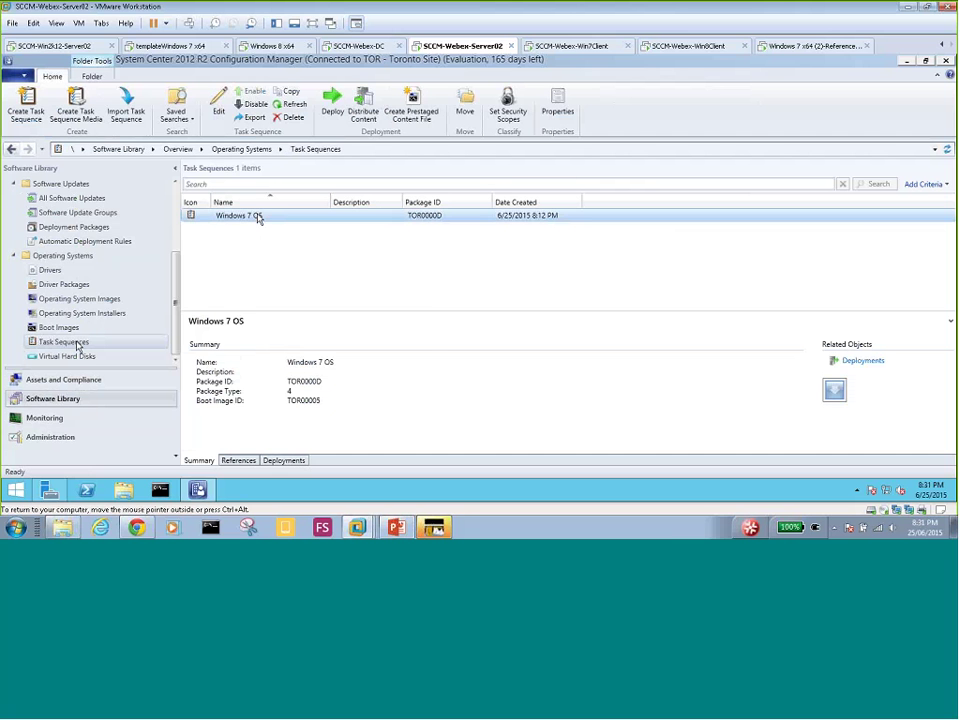
{"action": "right_click", "coordinate": [257, 217]}
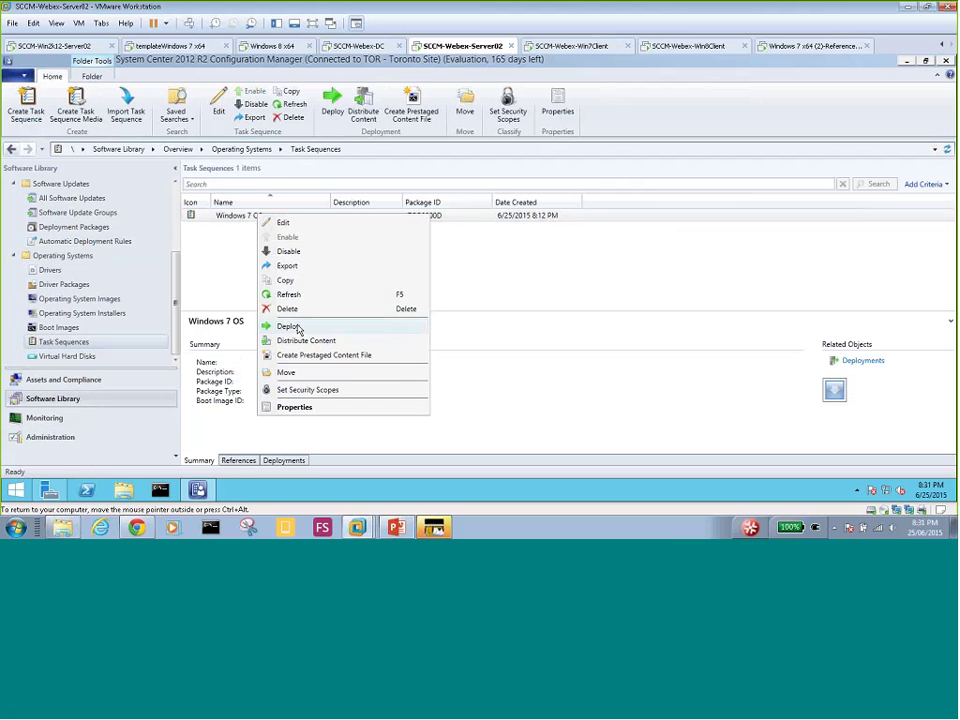
{"action": "left_click", "coordinate": [236, 221]}
{"action": "right_click", "coordinate": [257, 219]}
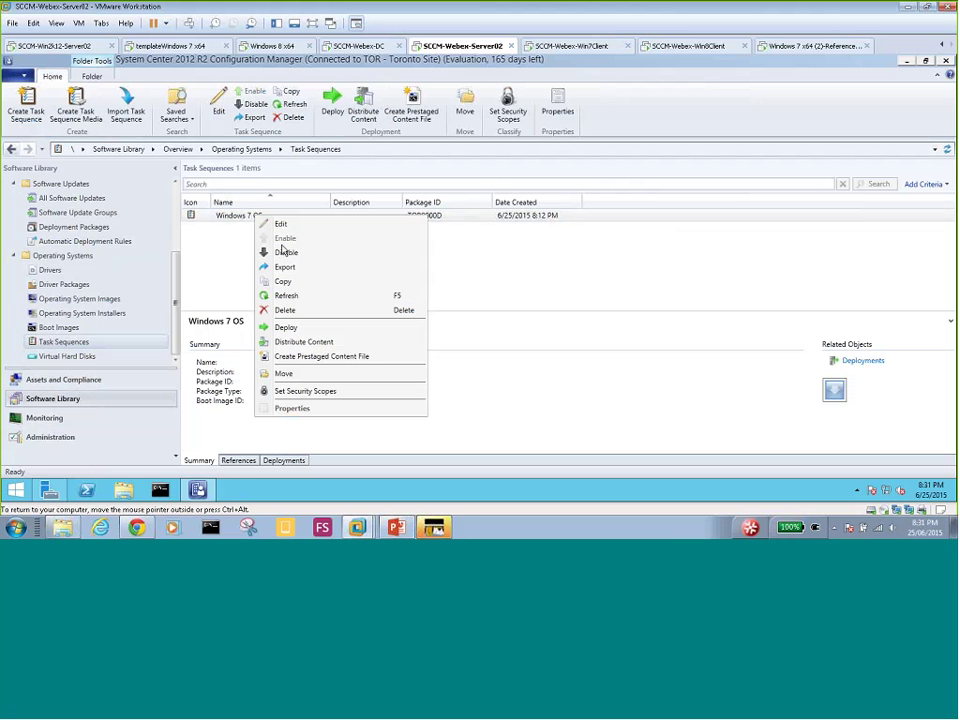
{"action": "left_click", "coordinate": [289, 328]}
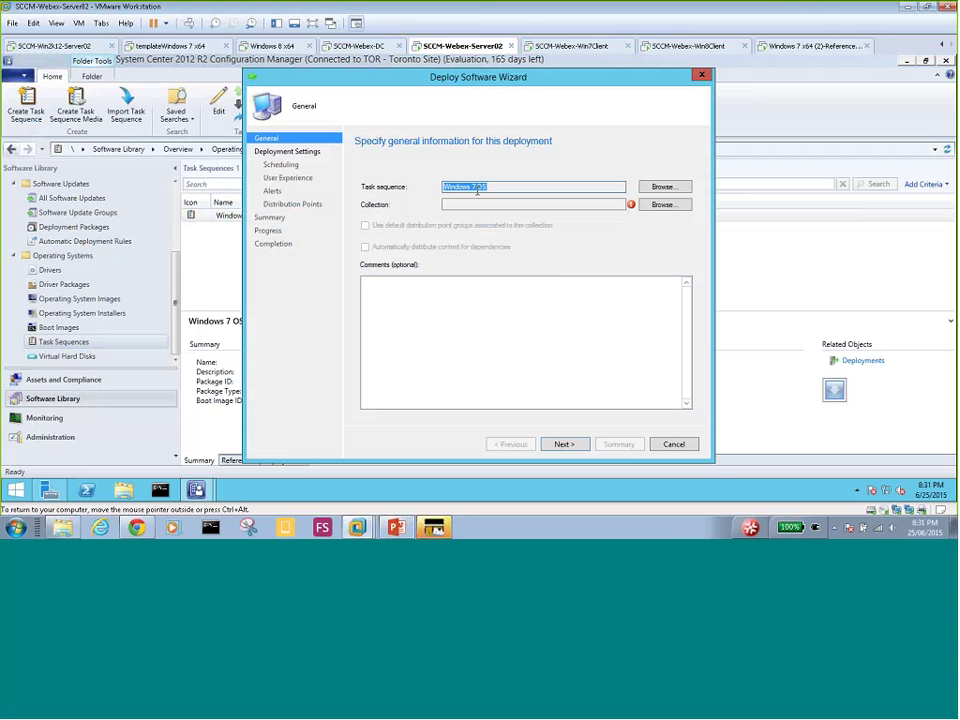
{"action": "left_click", "coordinate": [657, 206]}
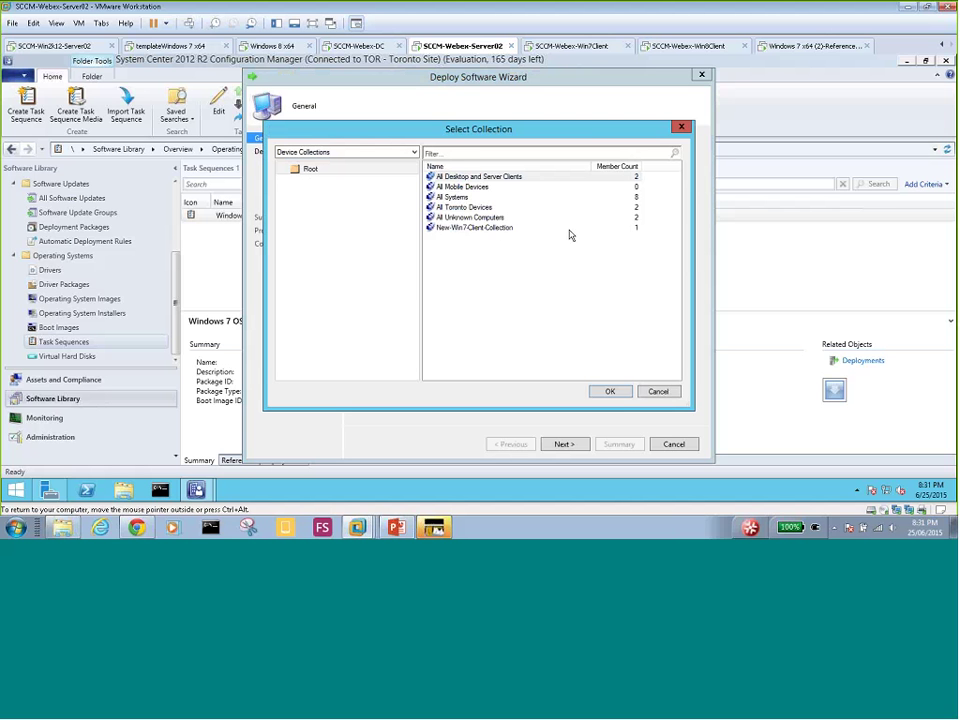
{"action": "left_click", "coordinate": [461, 229]}
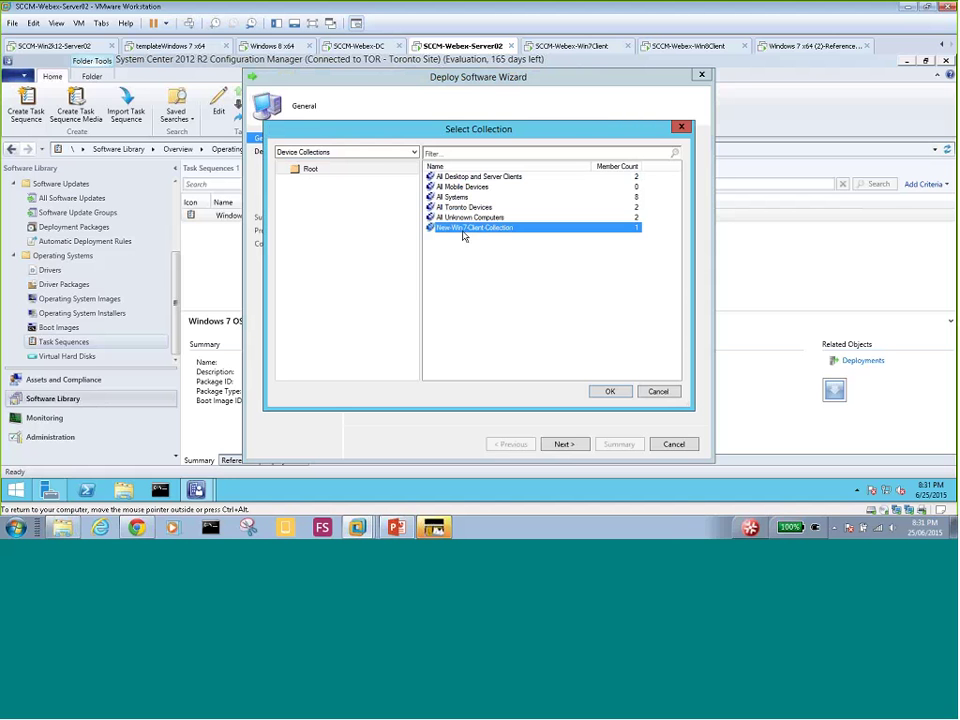
{"action": "left_click", "coordinate": [658, 391]}
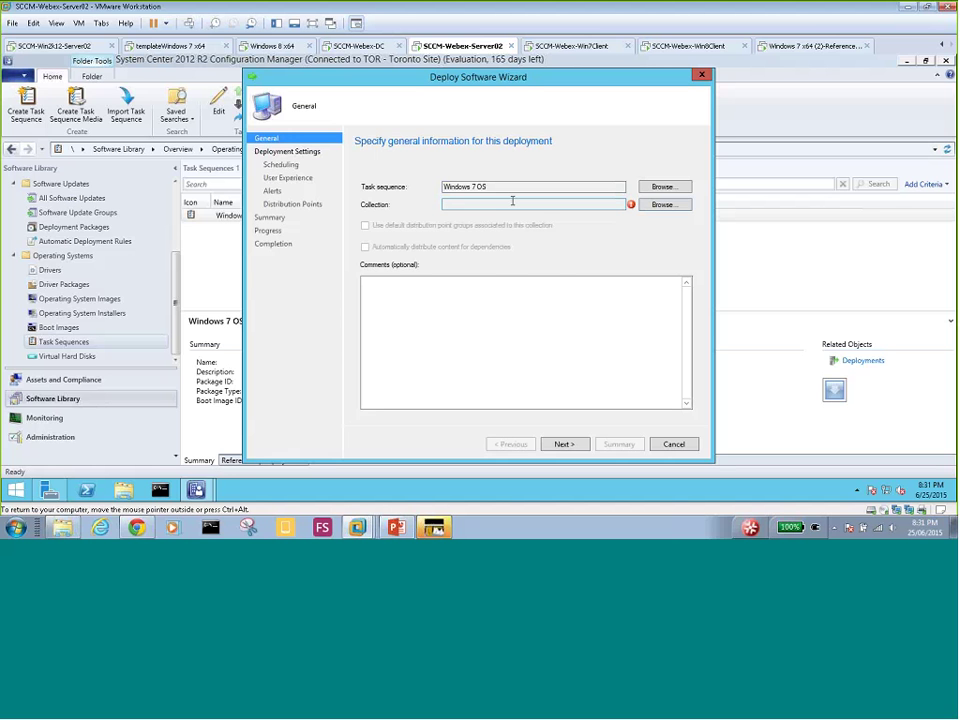
{"action": "left_click", "coordinate": [670, 444]}
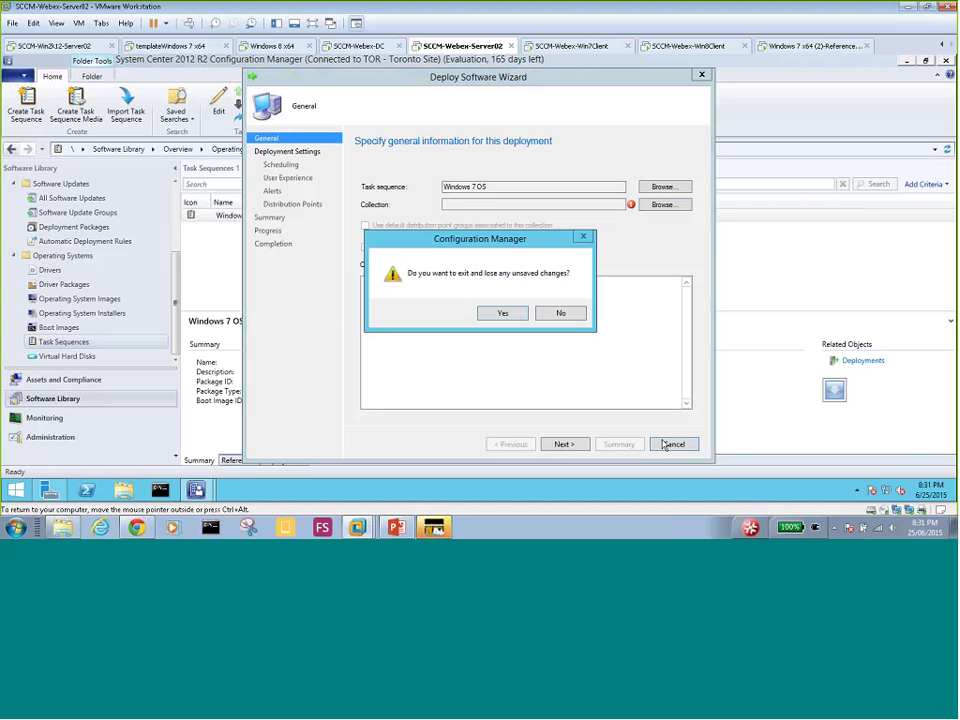
{"action": "left_click", "coordinate": [503, 313]}
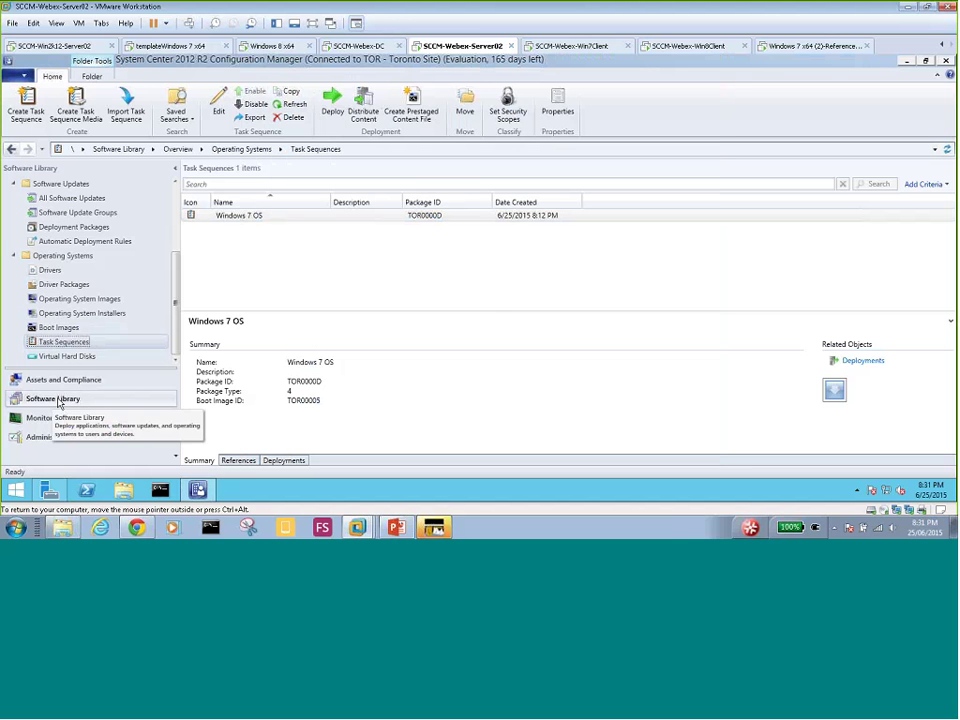
- Start deploying the Windows 7 OS task sequence
{"action": "left_click", "coordinate": [253, 223]}
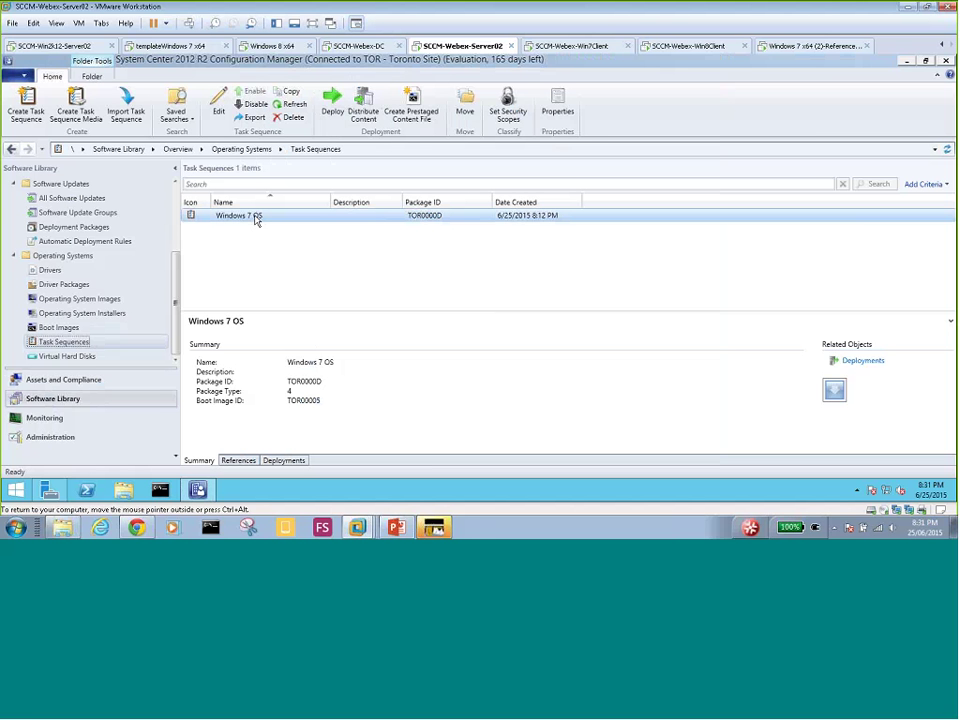
{"action": "right_click", "coordinate": [256, 220]}
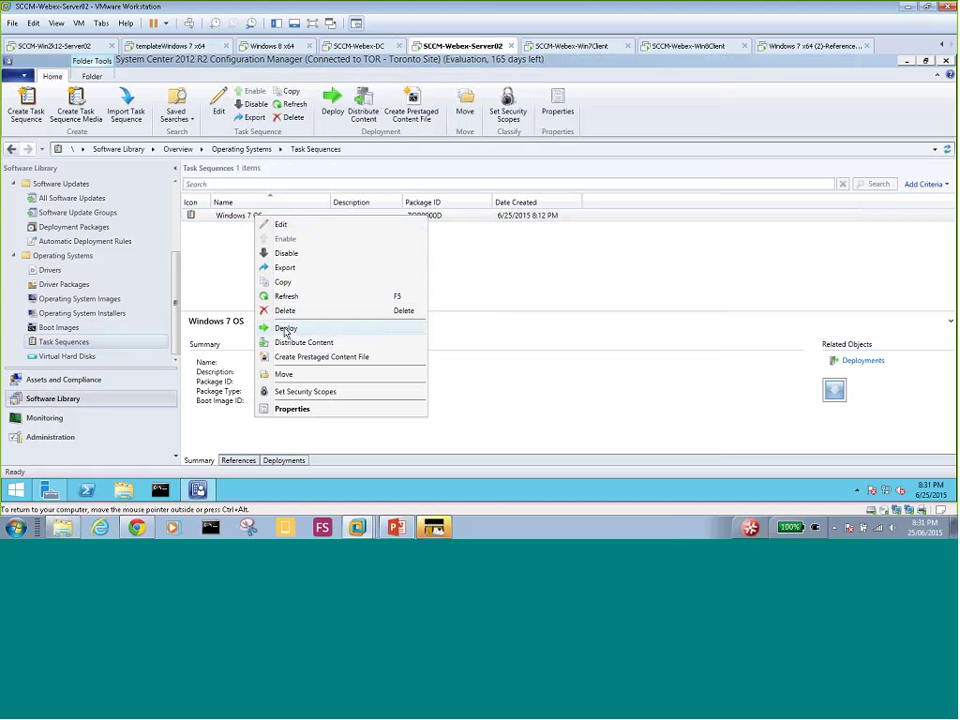
{"action": "left_click", "coordinate": [285, 330]}
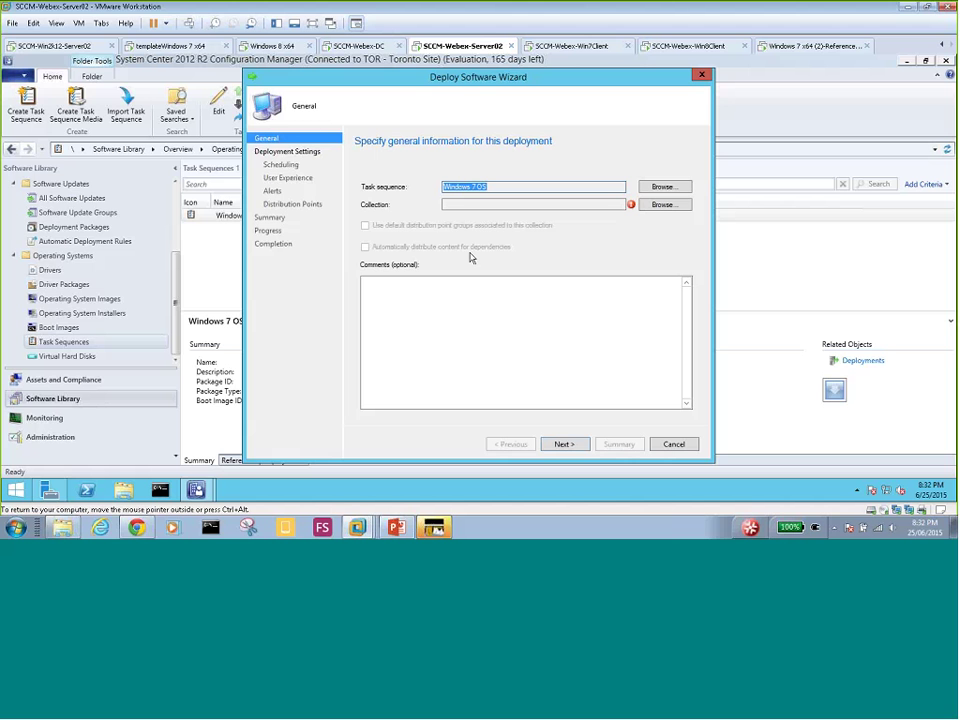
- Target the deployment at New-Win7-Client-Collection and advance to Deployment Settings
{"action": "left_click", "coordinate": [662, 205]}
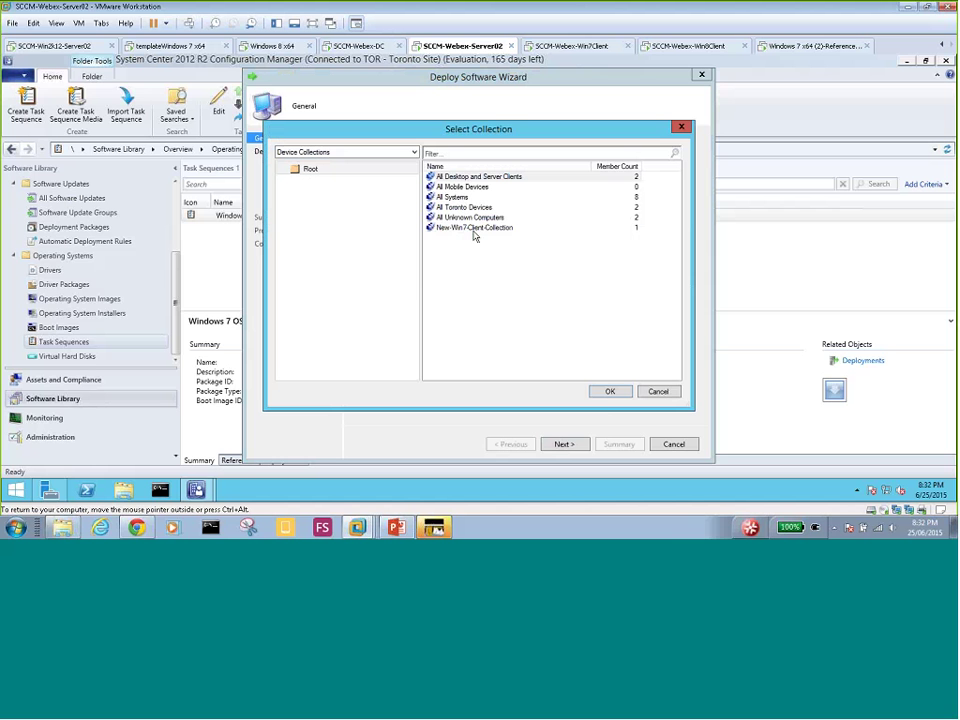
{"action": "left_click", "coordinate": [474, 229]}
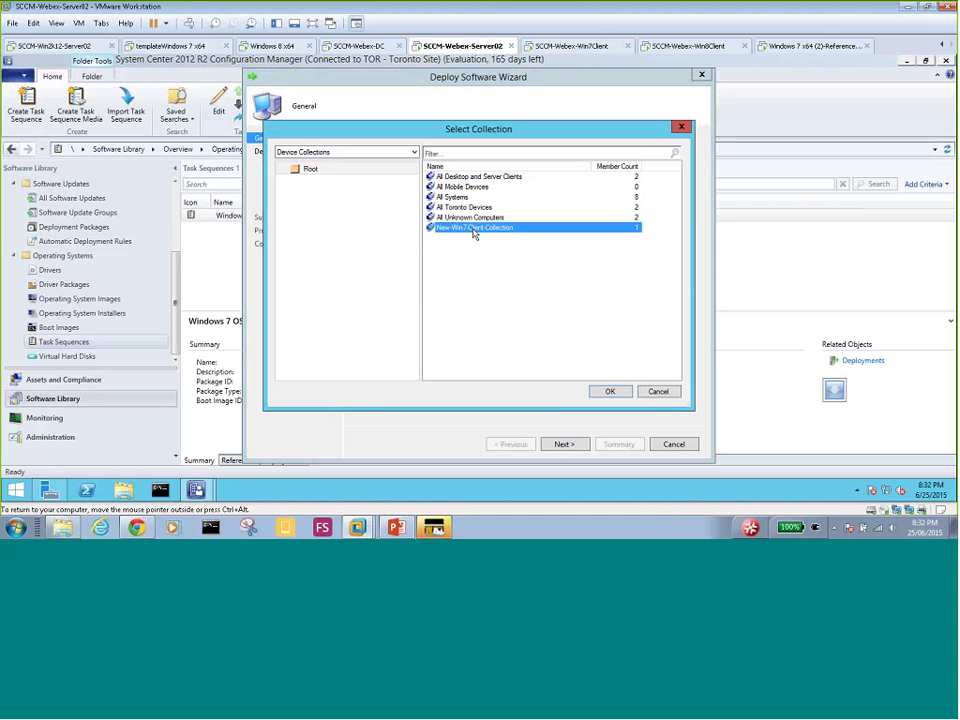
{"action": "left_click", "coordinate": [608, 393]}
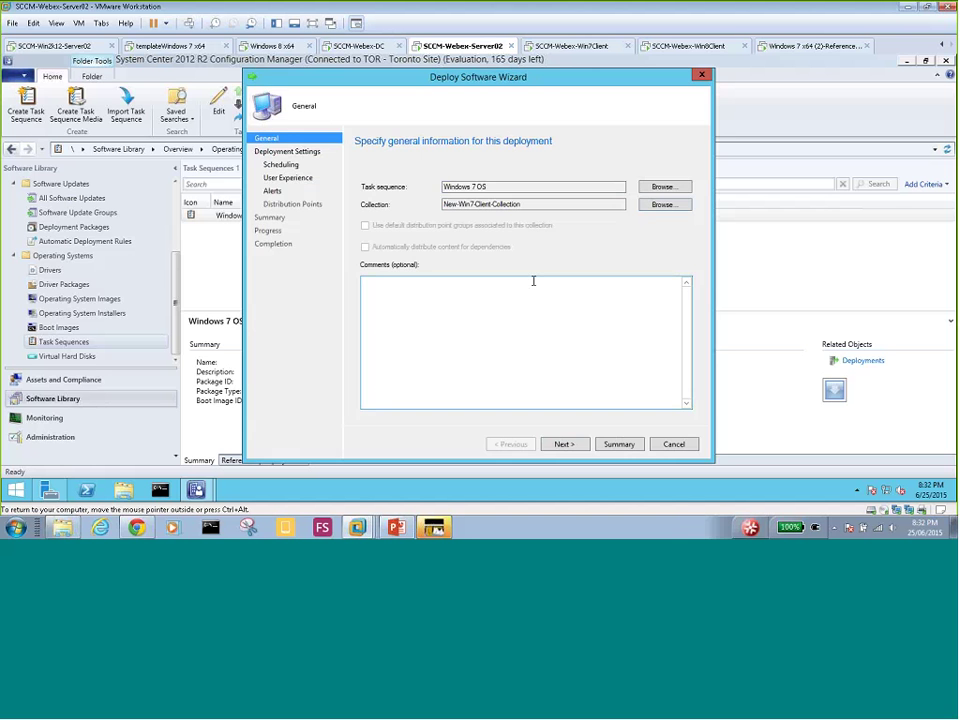
{"action": "left_click", "coordinate": [563, 444]}
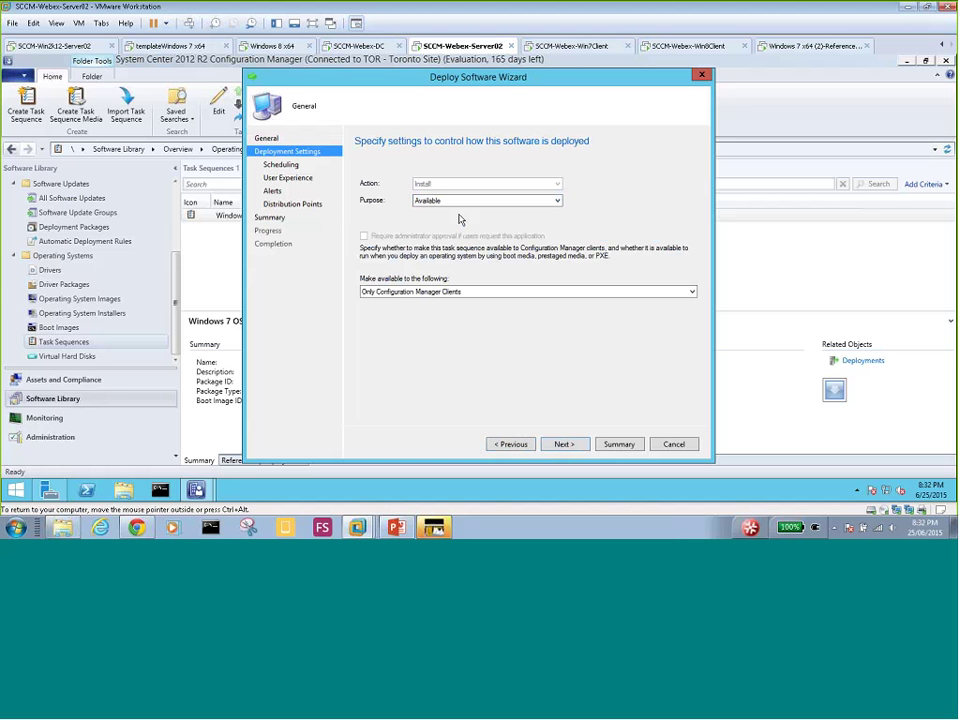
- Make the deployment available to Configuration Manager clients, media and PXE, keeping default scheduling and user experience
{"action": "left_click", "coordinate": [469, 293]}
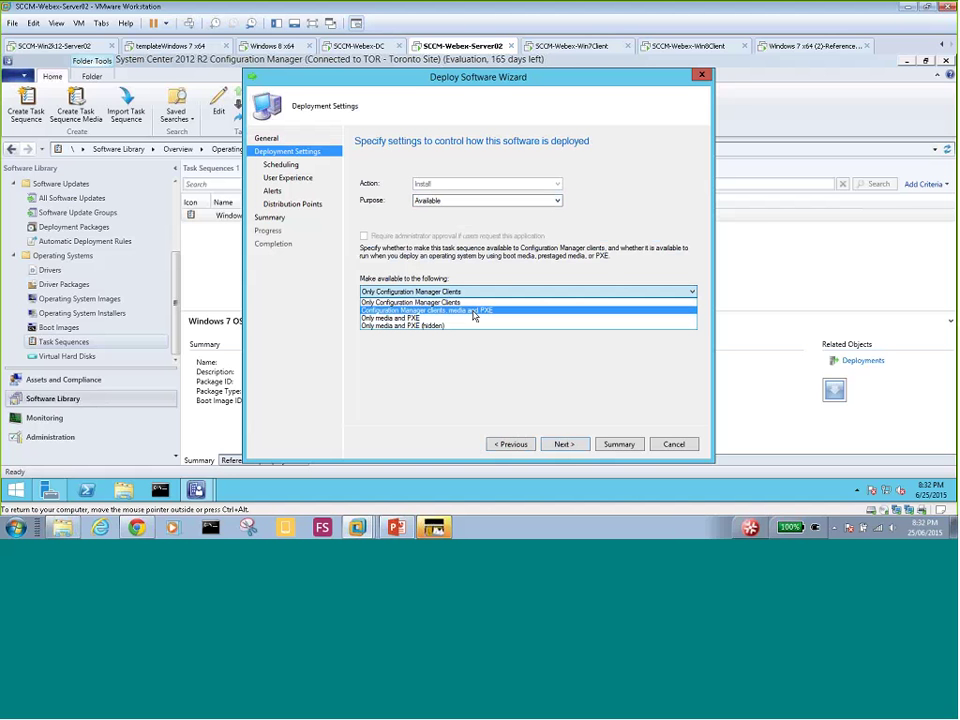
{"action": "left_click", "coordinate": [474, 311]}
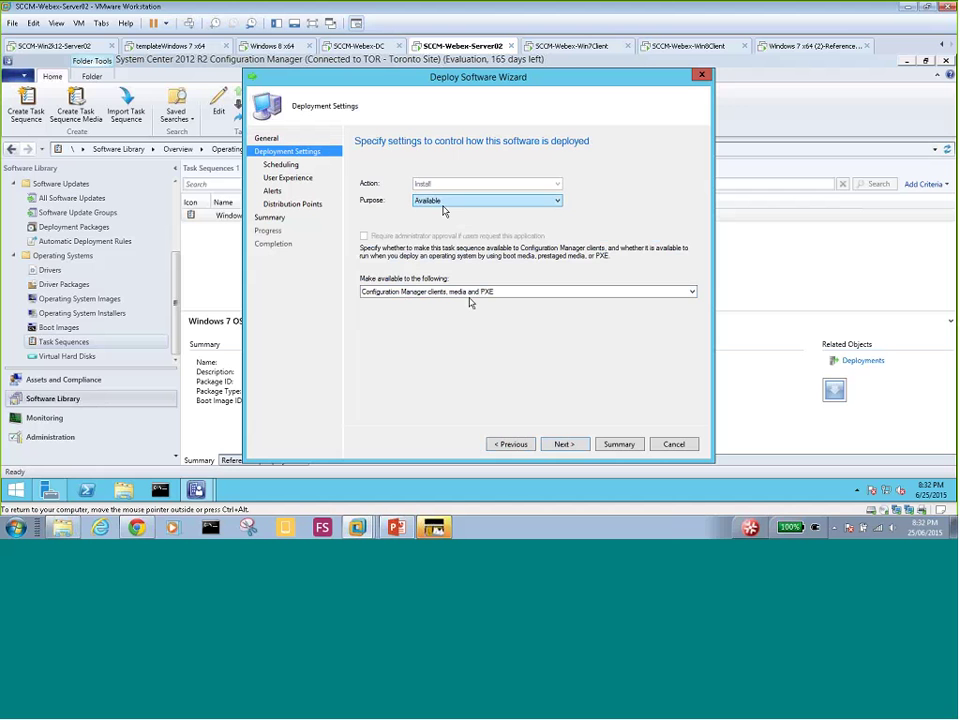
{"action": "left_click", "coordinate": [558, 442]}
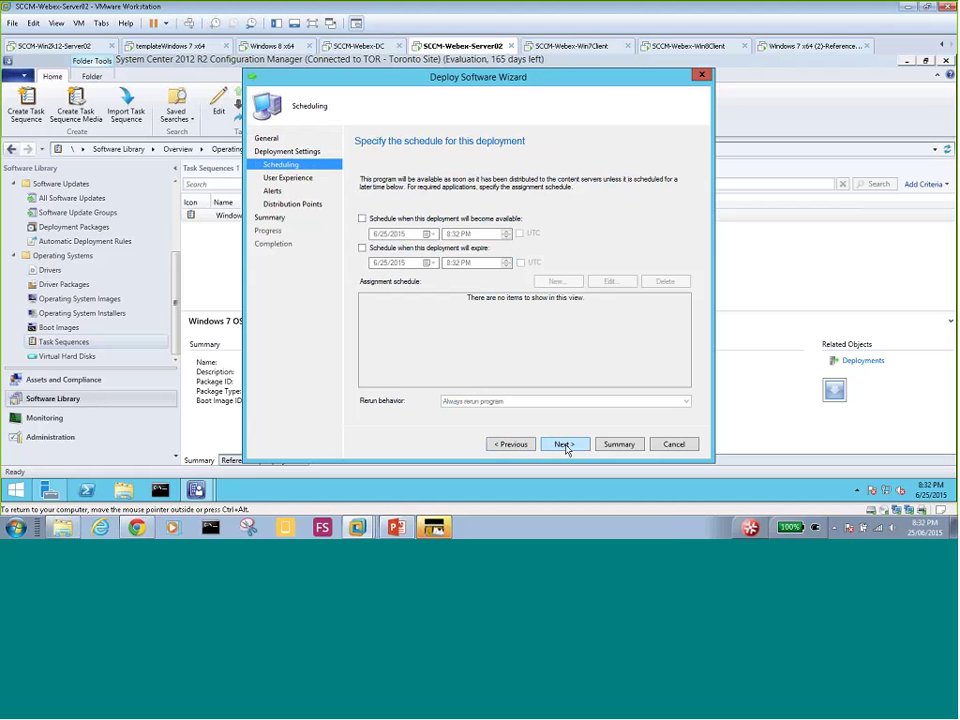
{"action": "left_click", "coordinate": [566, 447]}
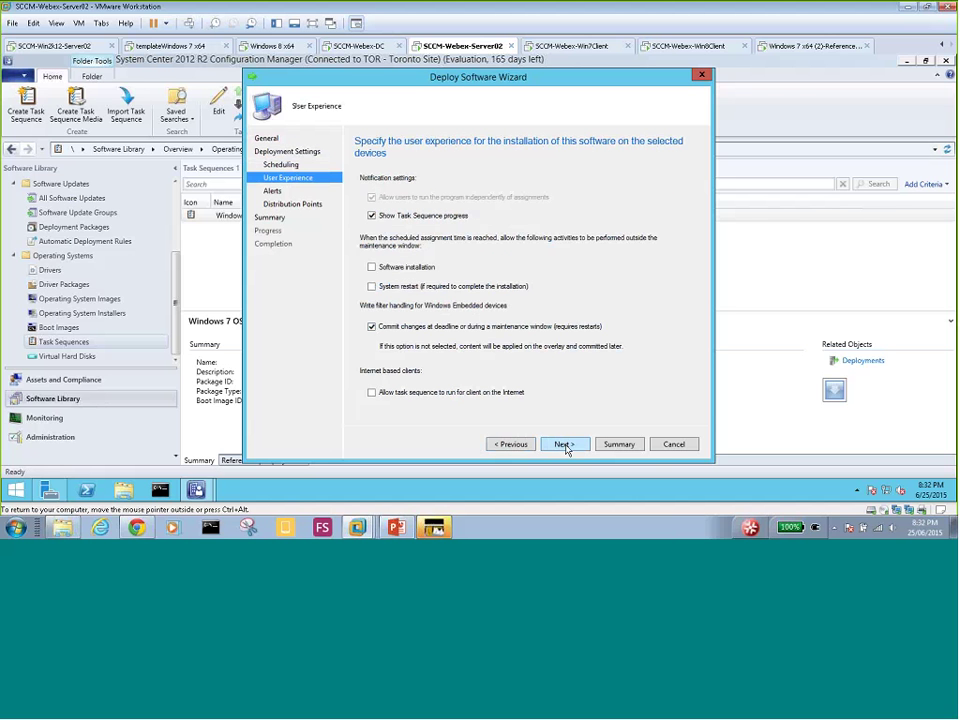
{"action": "left_click", "coordinate": [511, 445]}
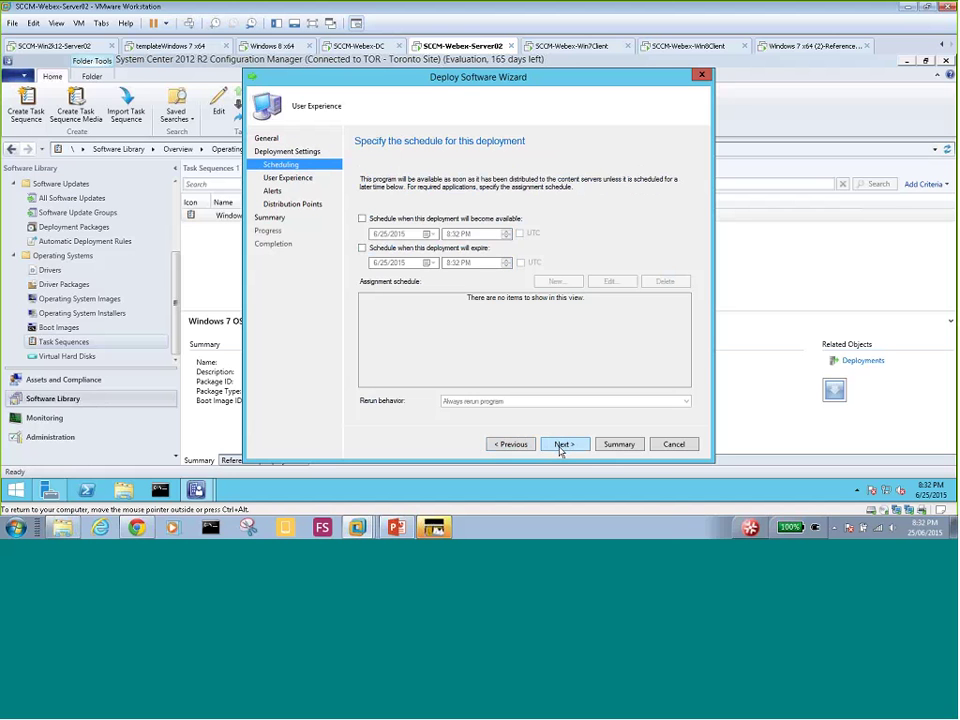
{"action": "left_click", "coordinate": [562, 447]}
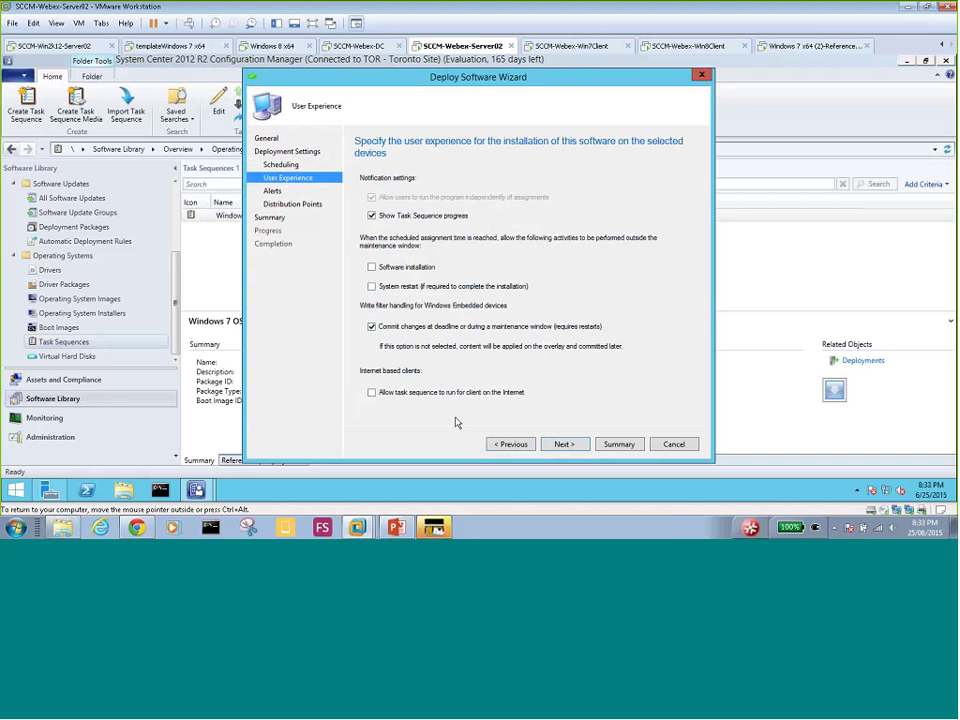
{"action": "left_click", "coordinate": [565, 444]}
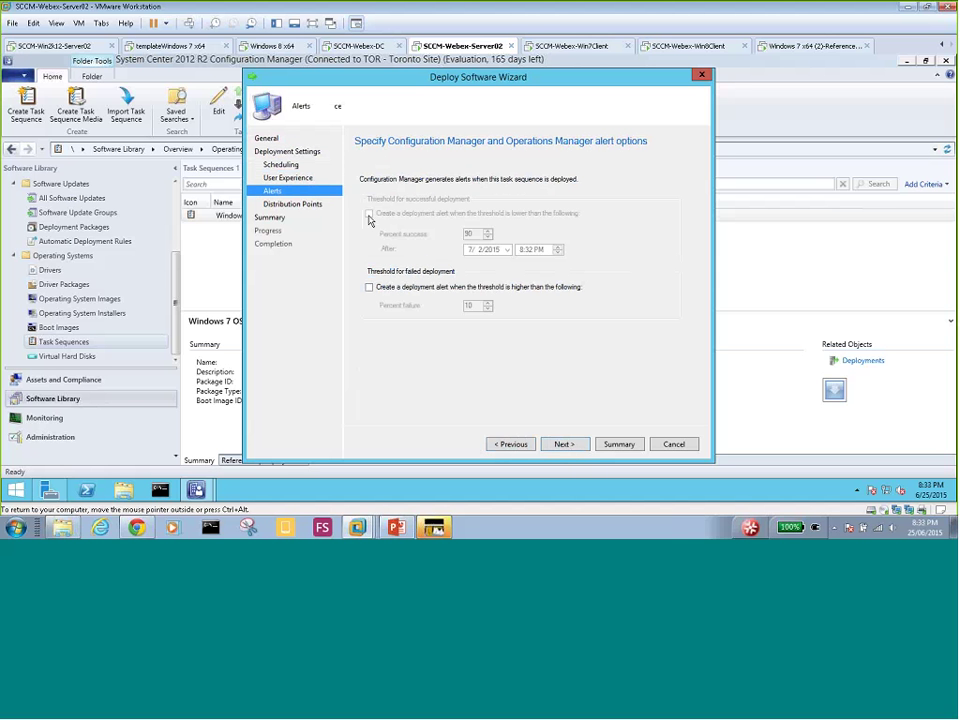
- Enable the failed-deployment alert and allow clients to use a fallback source location for content
{"action": "left_click", "coordinate": [369, 287]}
{"action": "left_click", "coordinate": [563, 446]}
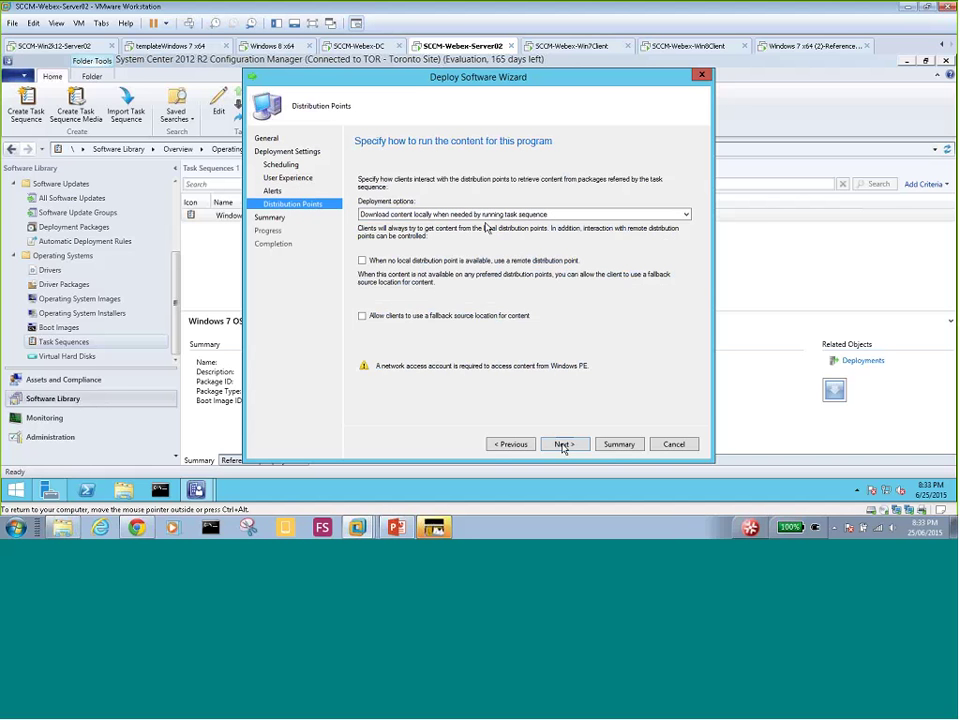
{"action": "key", "text": "alt+Tab"}
{"action": "left_click", "coordinate": [363, 317]}
- Pass Distribution Points and Summary to create the Windows 7 OS deployment, then close the completed wizard
{"action": "left_click", "coordinate": [565, 444]}
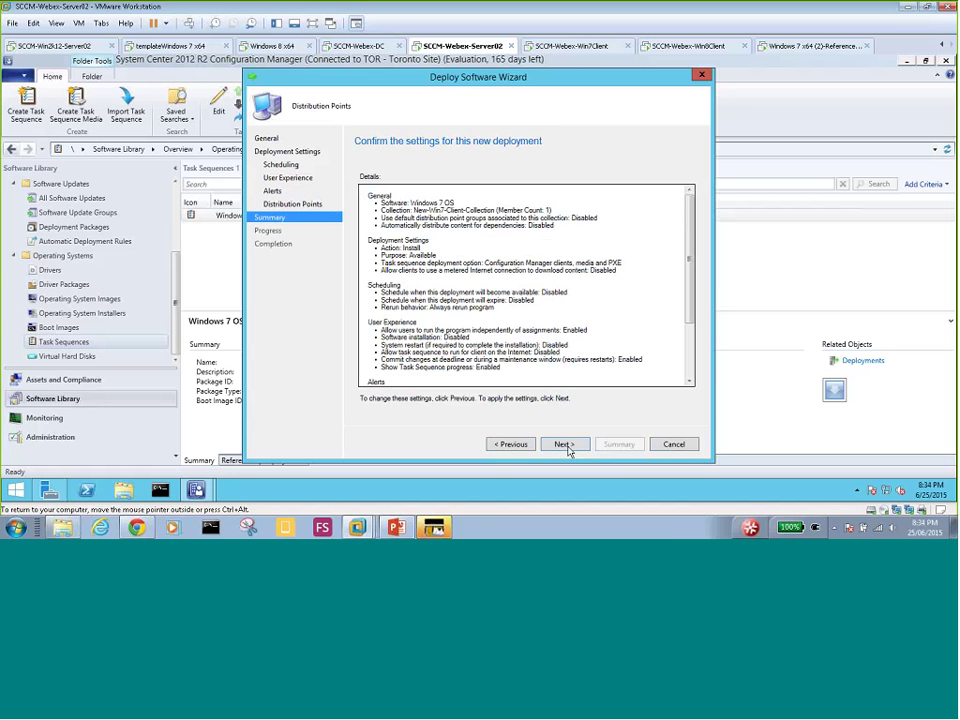
{"action": "left_click", "coordinate": [567, 449]}
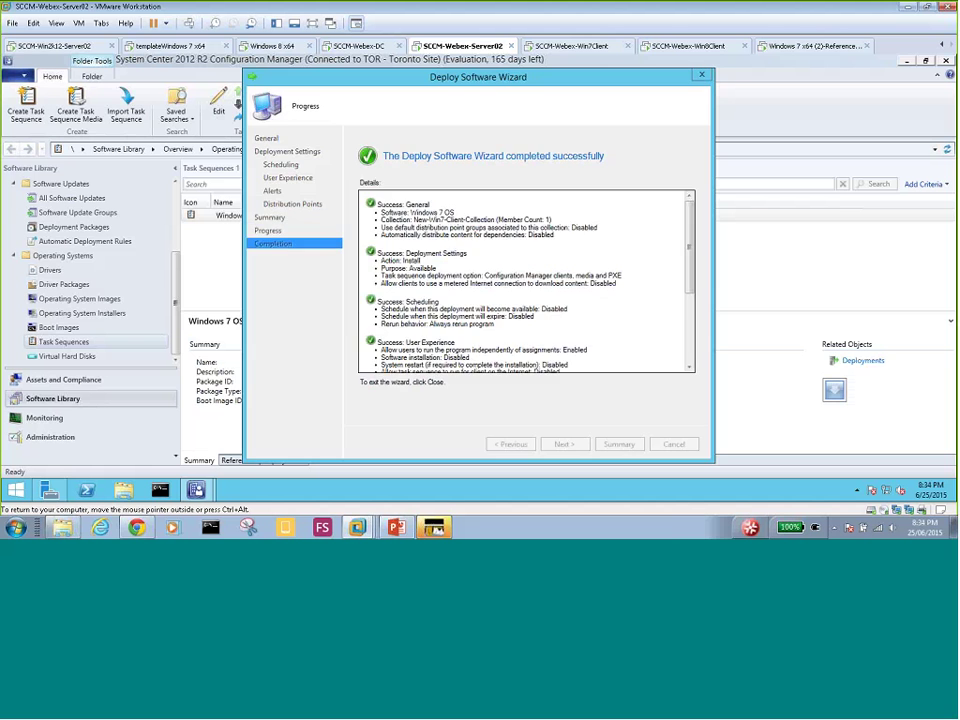
{"action": "left_click", "coordinate": [660, 446]}
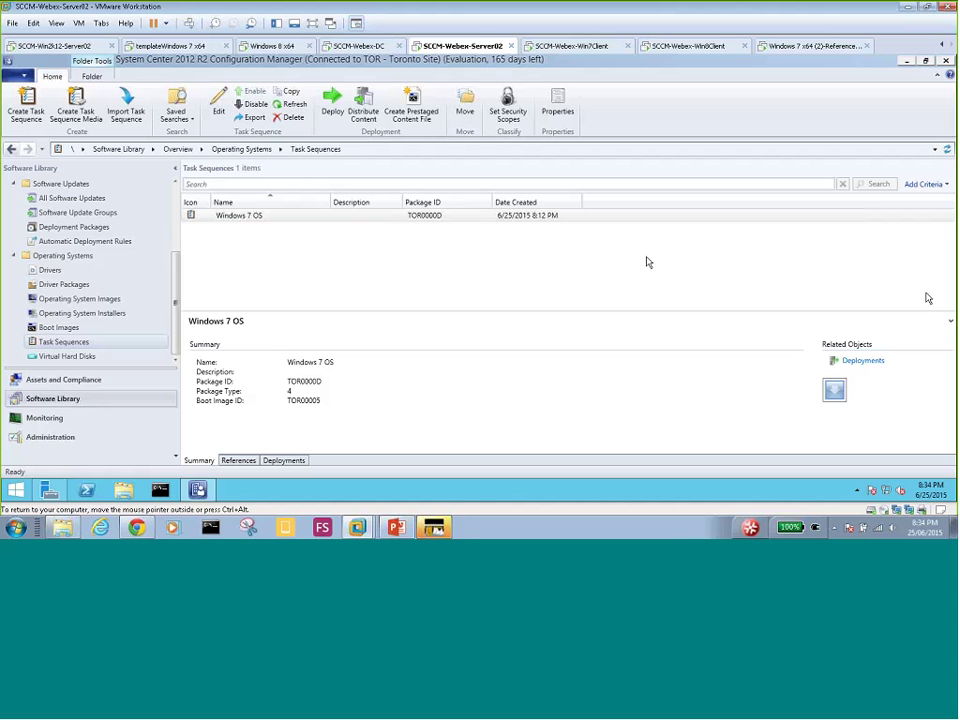
{"action": "key", "text": "alt+Tab"}
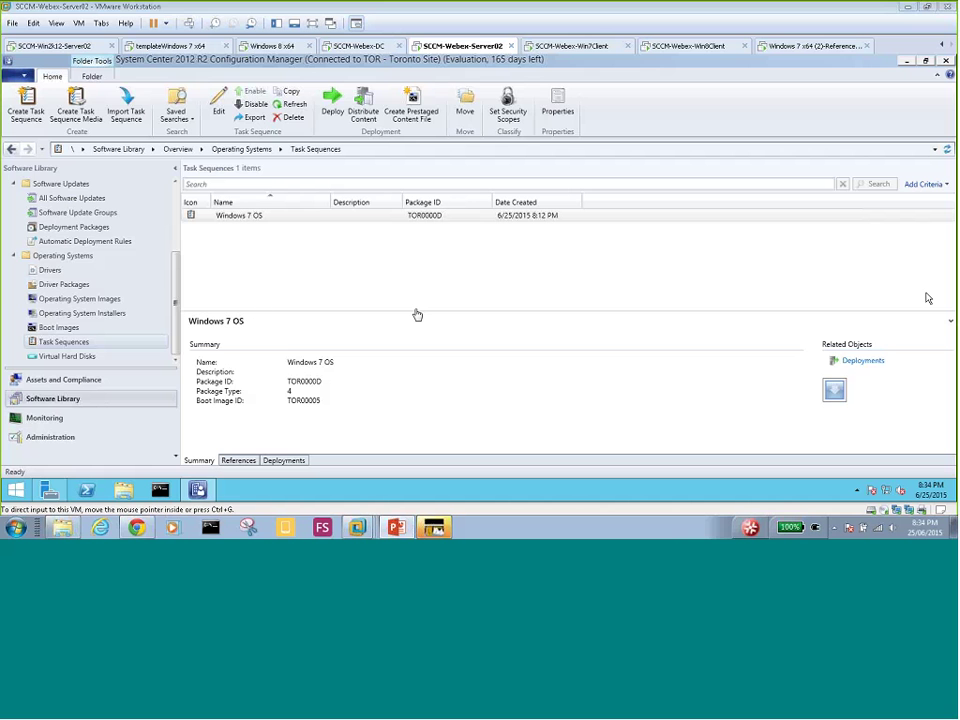
- Show Administration > Site Configuration > Sites with TOR - Toronto Site, briefly checking Servers and Site System Roles
{"action": "left_click", "coordinate": [32, 438]}
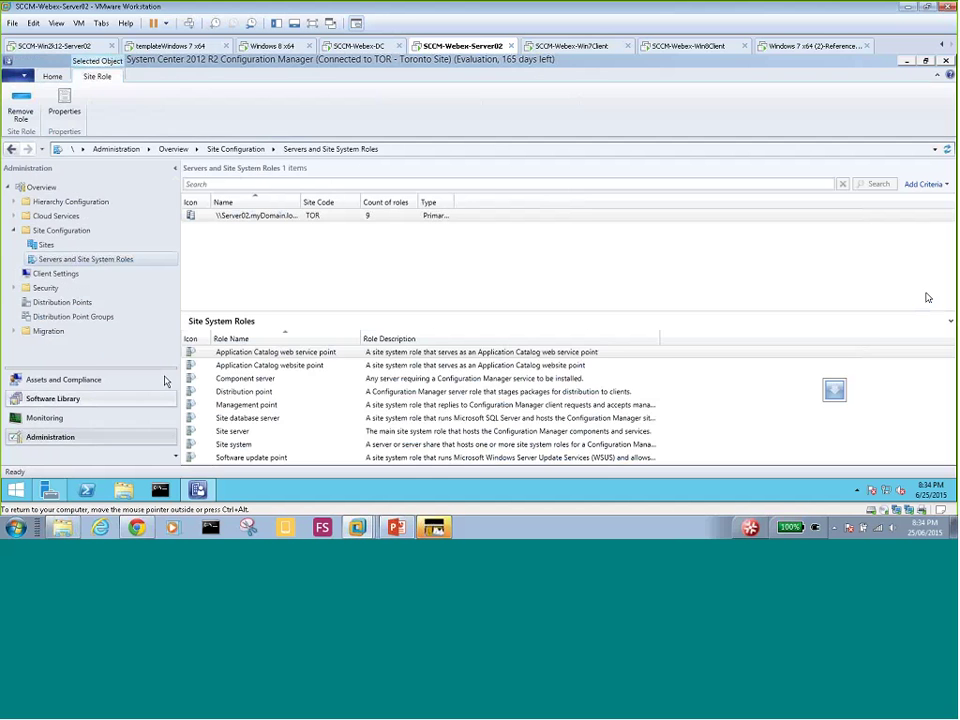
{"action": "left_click", "coordinate": [50, 246]}
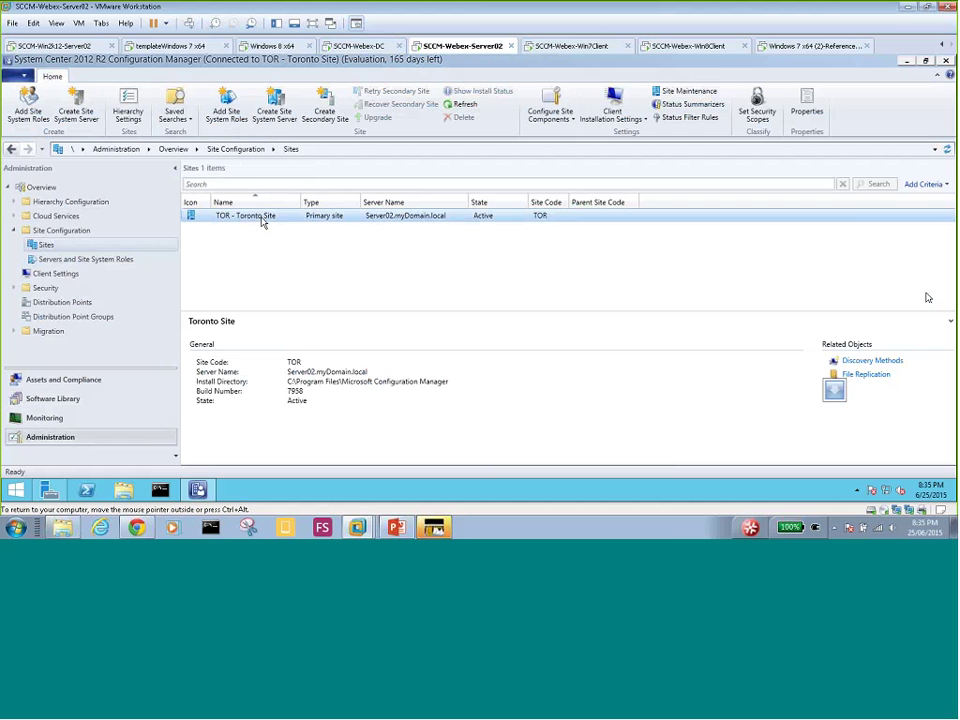
{"action": "left_click", "coordinate": [94, 262]}
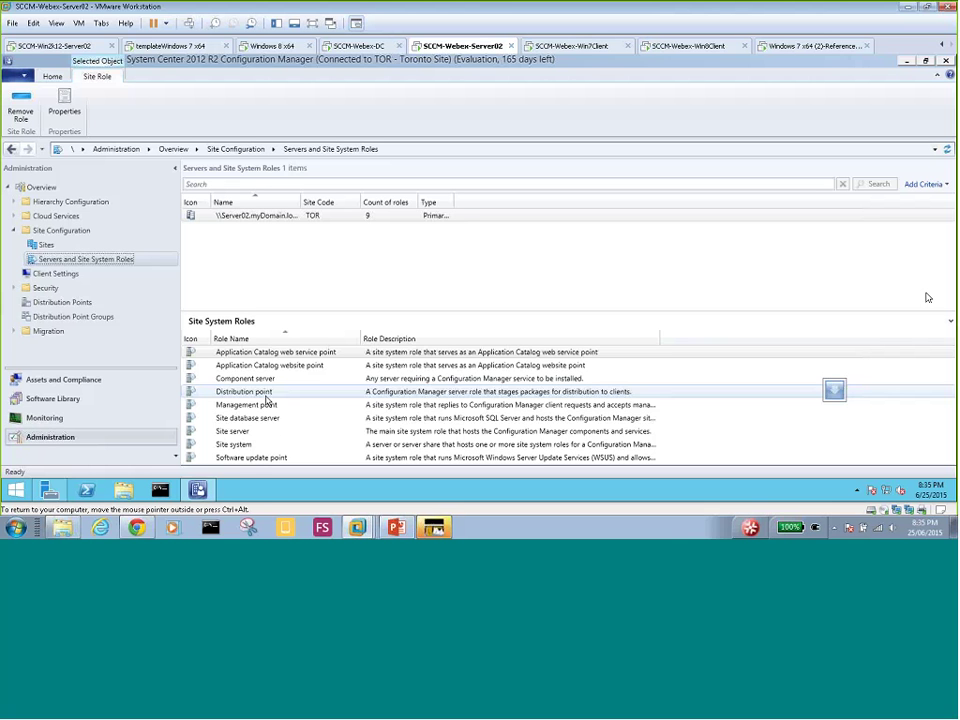
{"action": "left_click", "coordinate": [46, 245]}
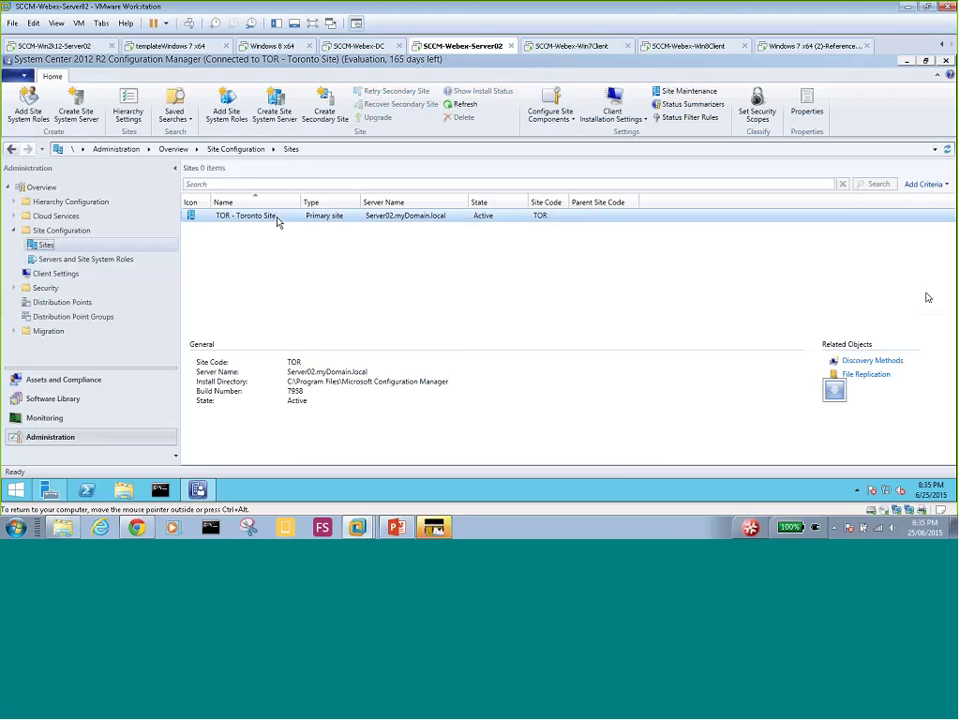
- Open Configure Site Components > Software Distribution for TOR - Toronto Site
{"action": "right_click", "coordinate": [296, 218]}
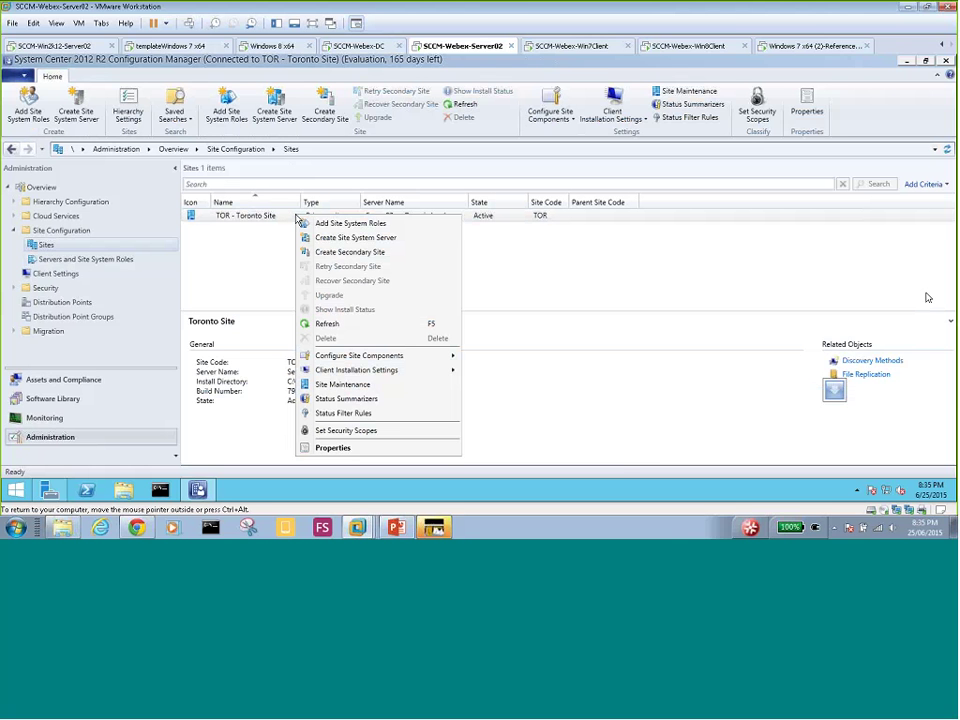
{"action": "mouse_move", "coordinate": [414, 361]}
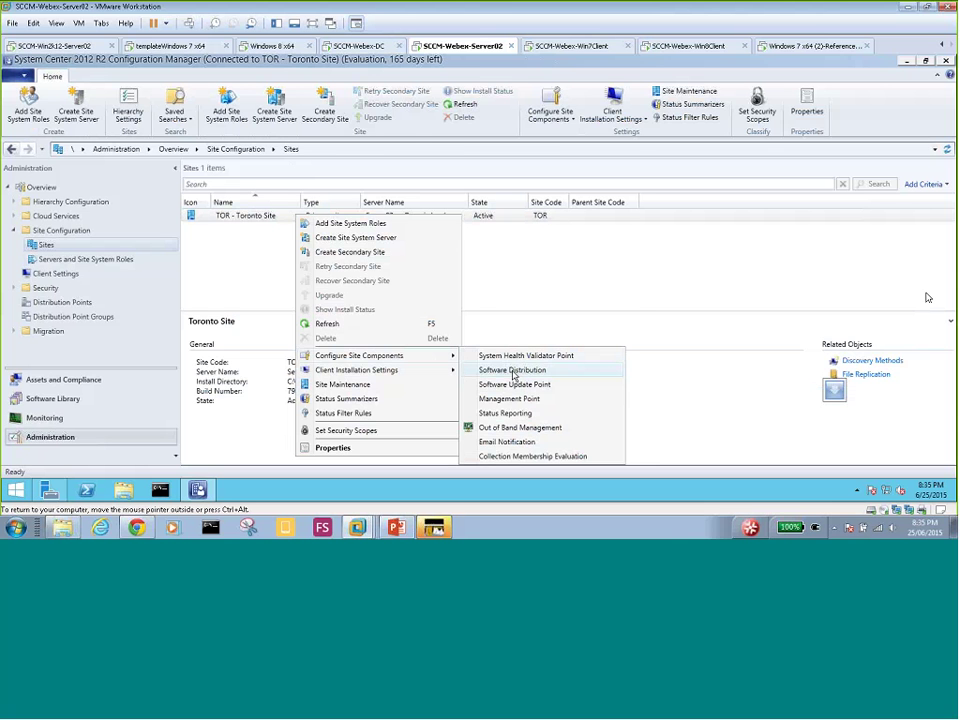
{"action": "left_click", "coordinate": [512, 371]}
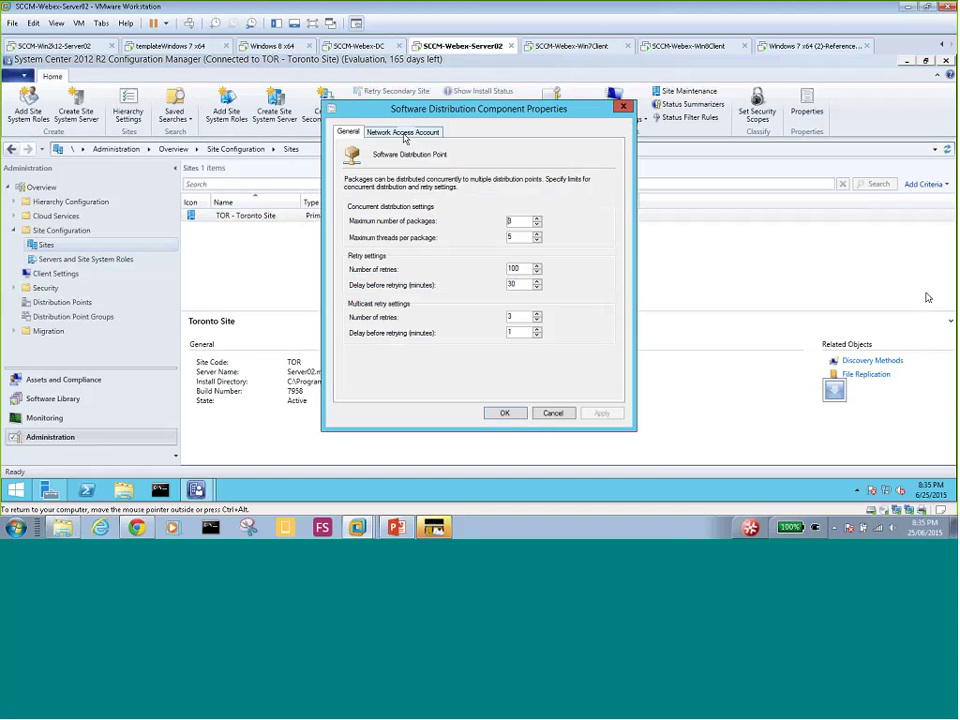
- Specify mydomain\administrator as the Network Access Account, then apply and close the component properties
{"action": "left_click", "coordinate": [410, 134]}
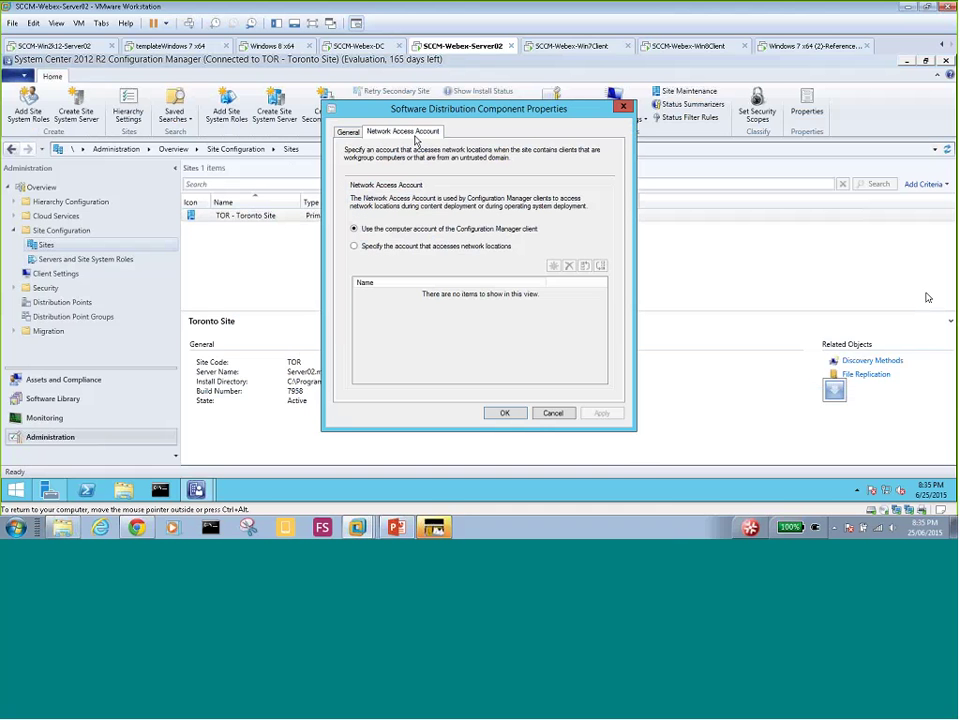
{"action": "left_click", "coordinate": [415, 246]}
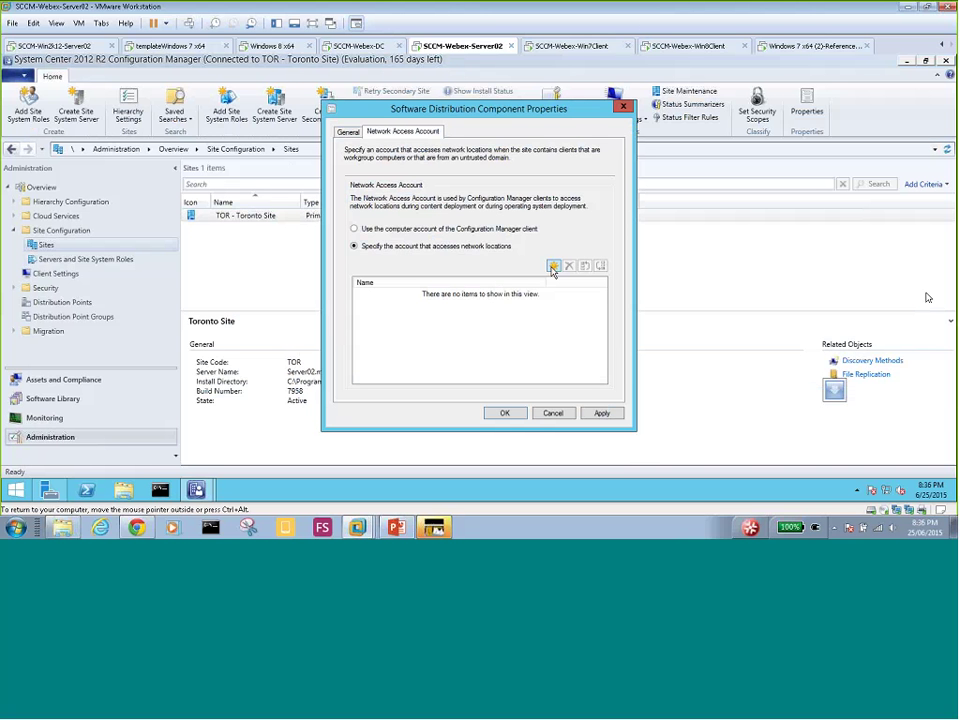
{"action": "left_click", "coordinate": [554, 268]}
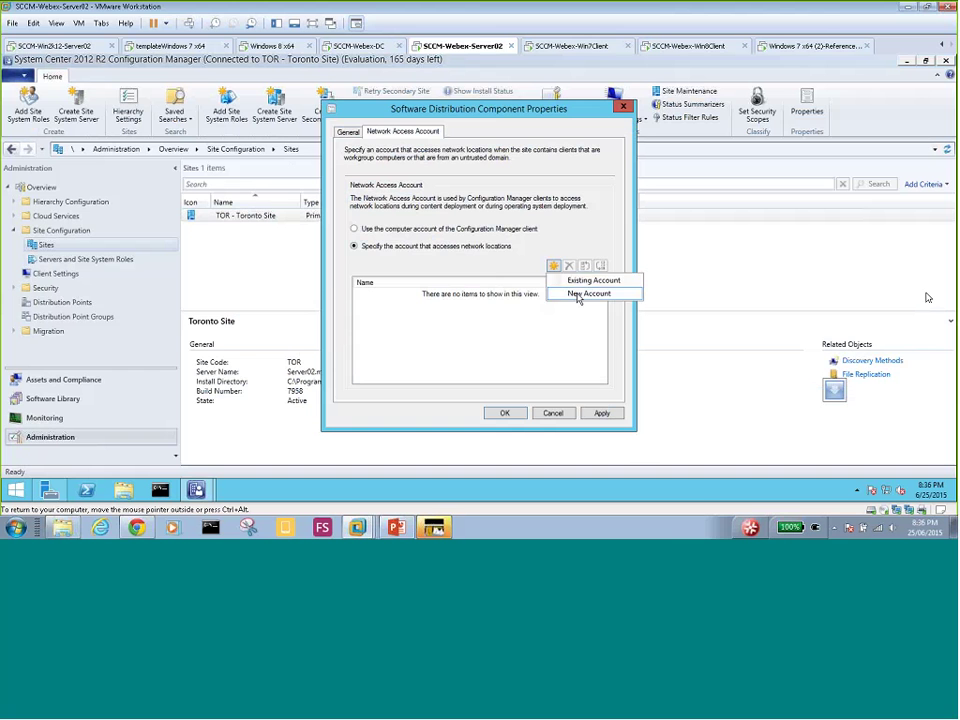
{"action": "left_click", "coordinate": [577, 294]}
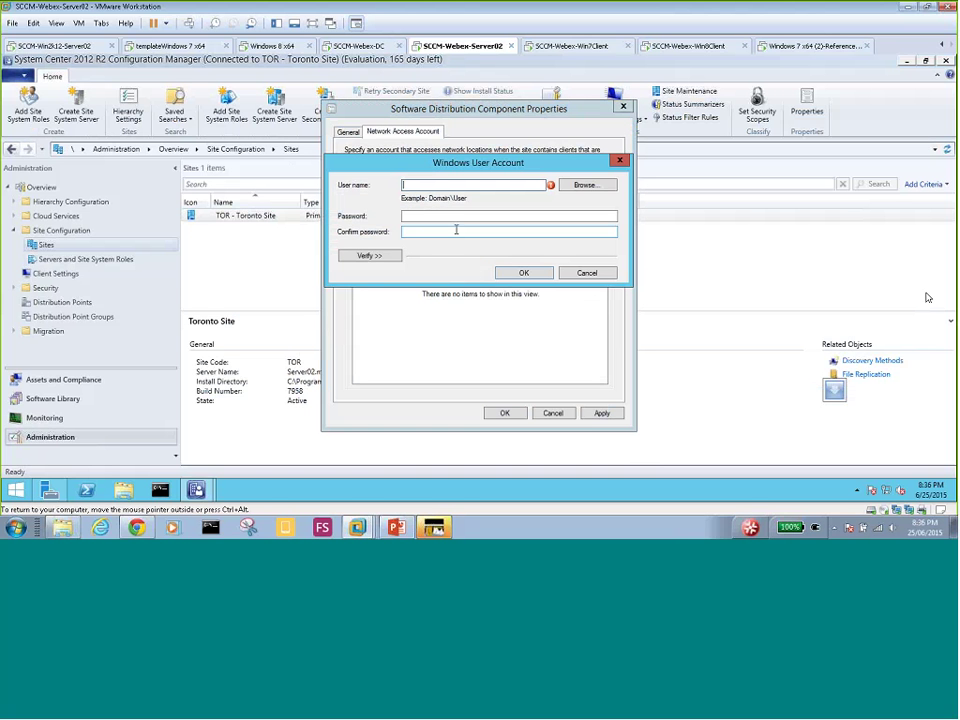
{"action": "type", "text": "mydomain\\administrat"}
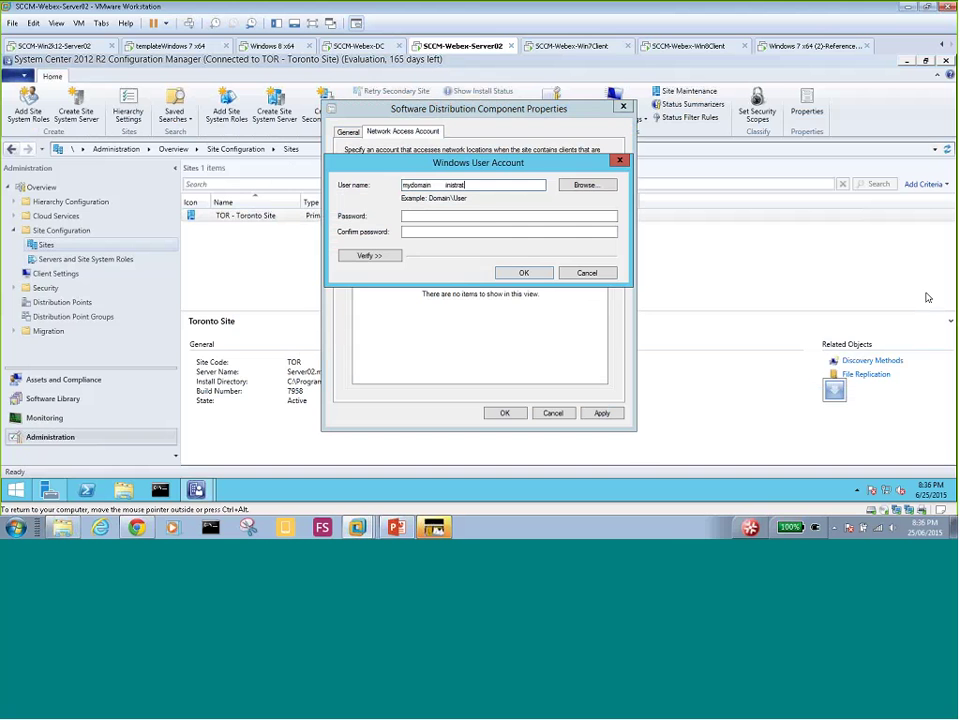
{"action": "type", "text": "or"}
{"action": "left_click", "coordinate": [516, 274]}
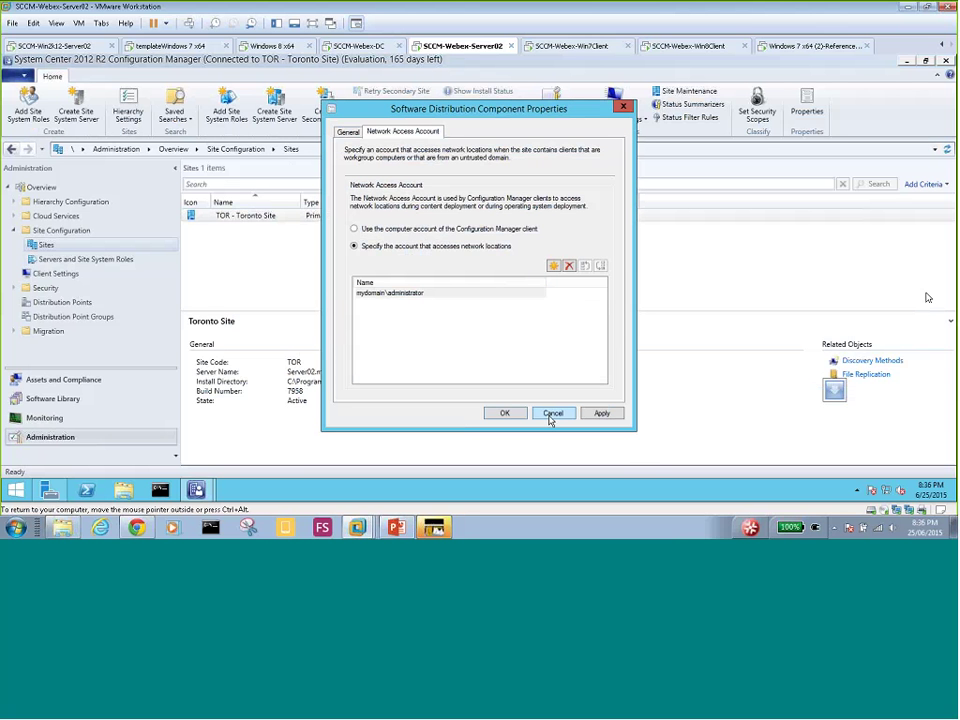
{"action": "left_click", "coordinate": [598, 413]}
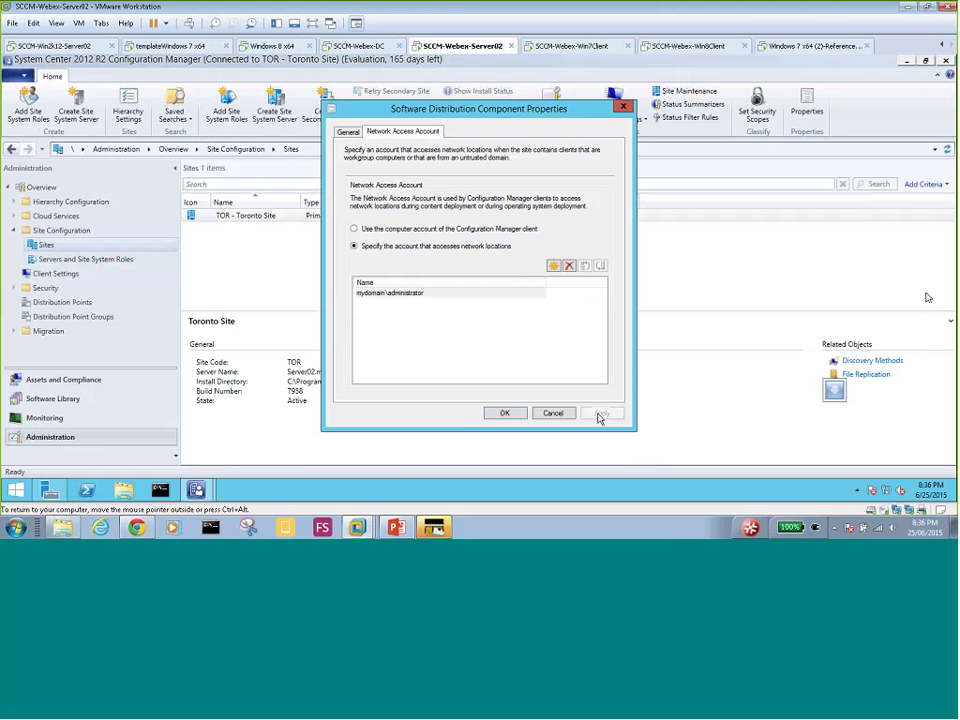
{"action": "left_click", "coordinate": [550, 413]}
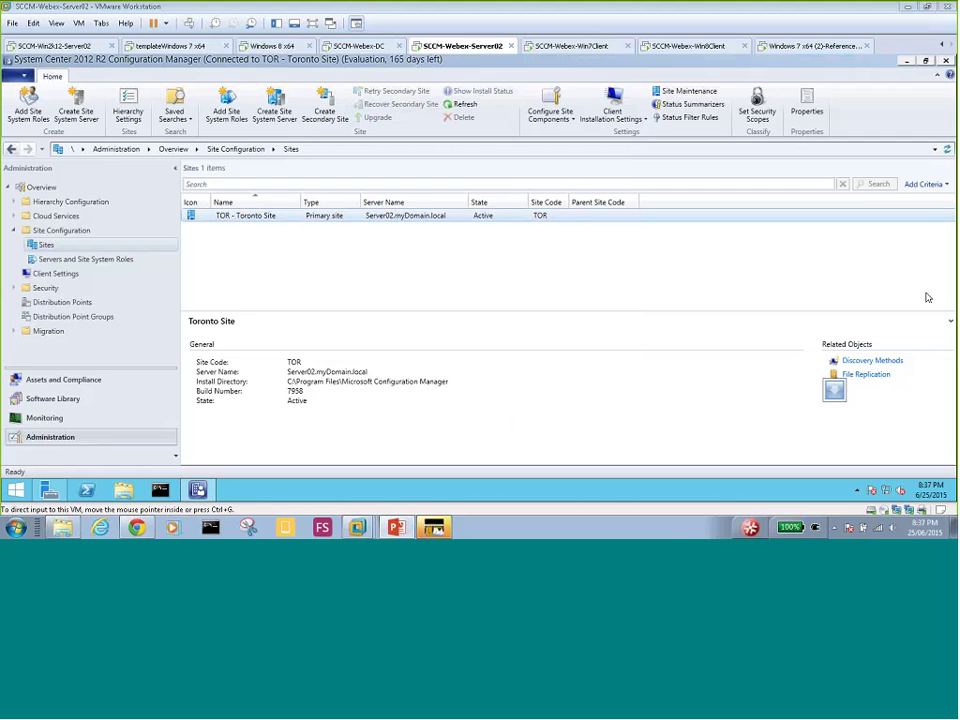
- Switch to the Windows 7 x64 (2)-ReferenceComp01 VM to view its PXE boot screen
{"action": "left_click", "coordinate": [810, 46]}
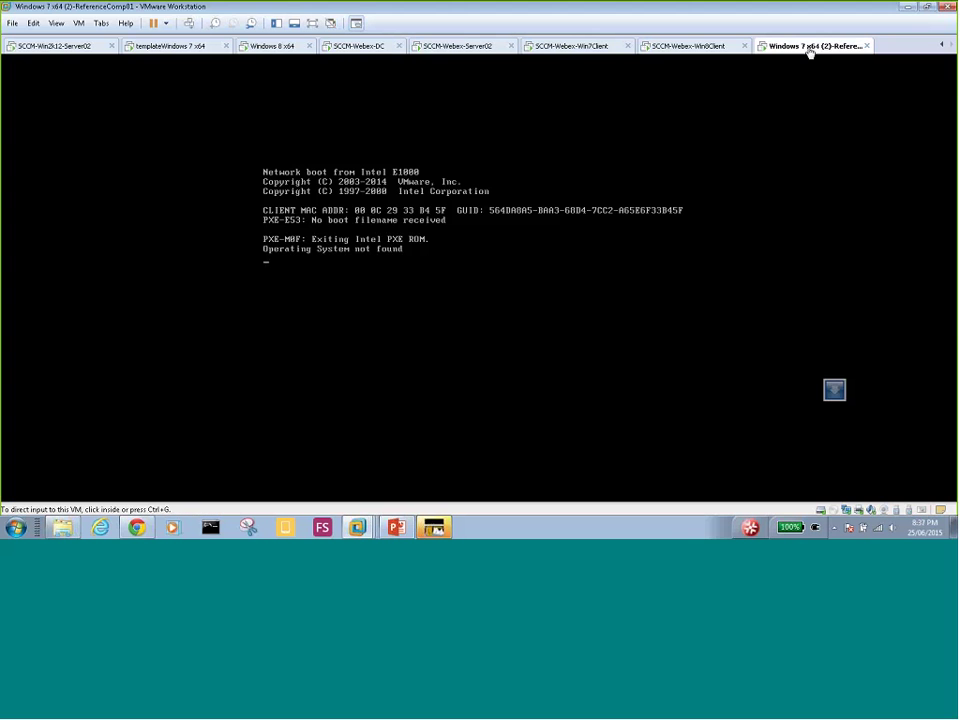
{"action": "left_click", "coordinate": [407, 228]}
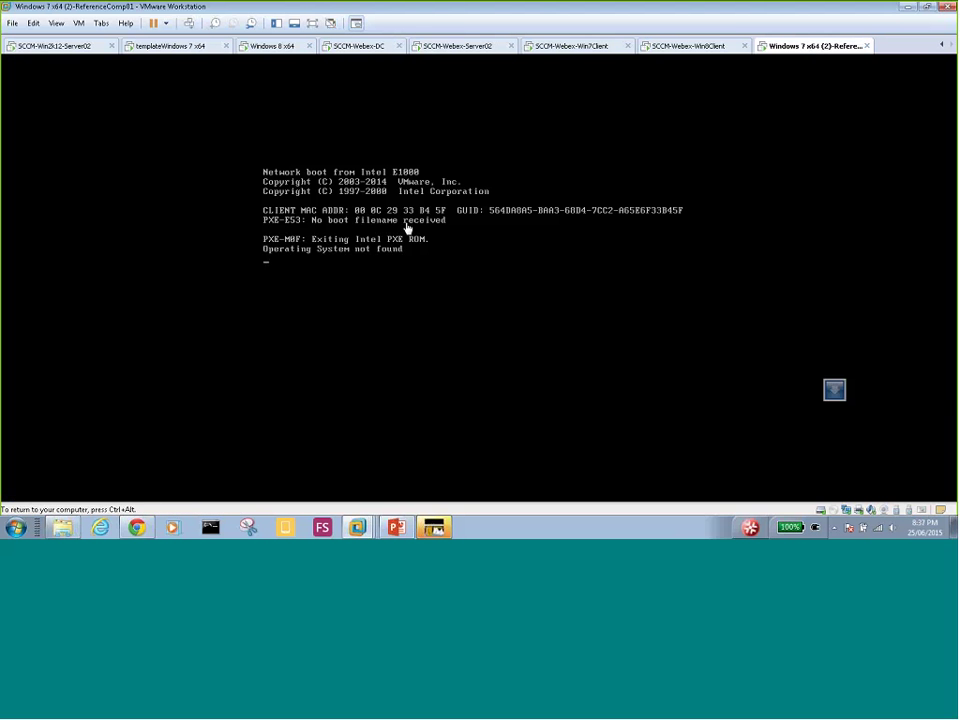
{"action": "key", "text": "ctrl+alt"}
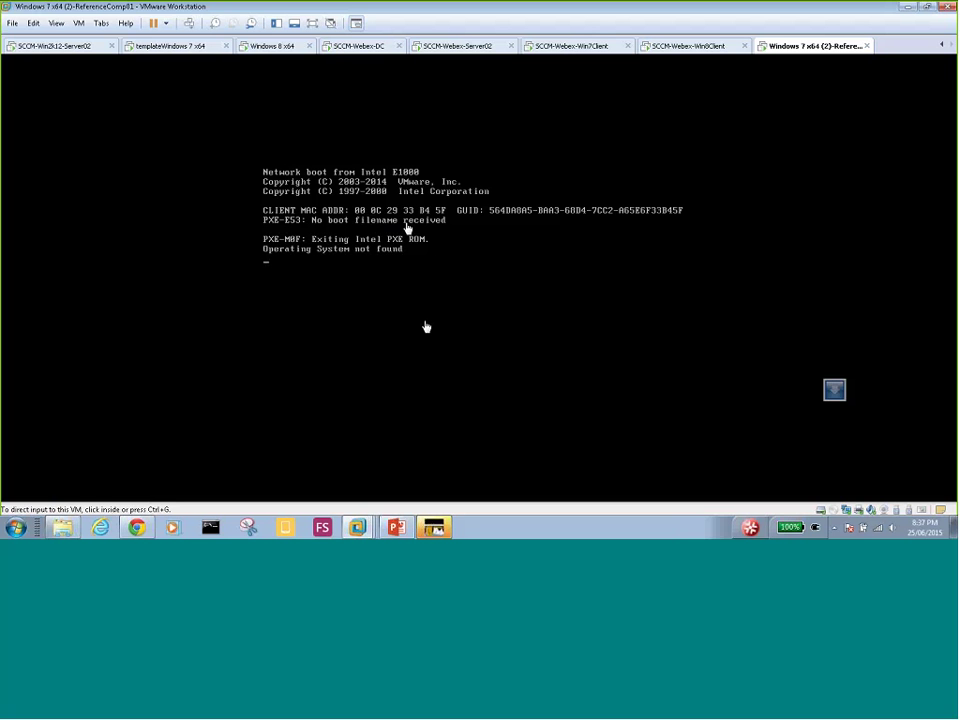
{"action": "left_click", "coordinate": [425, 327]}
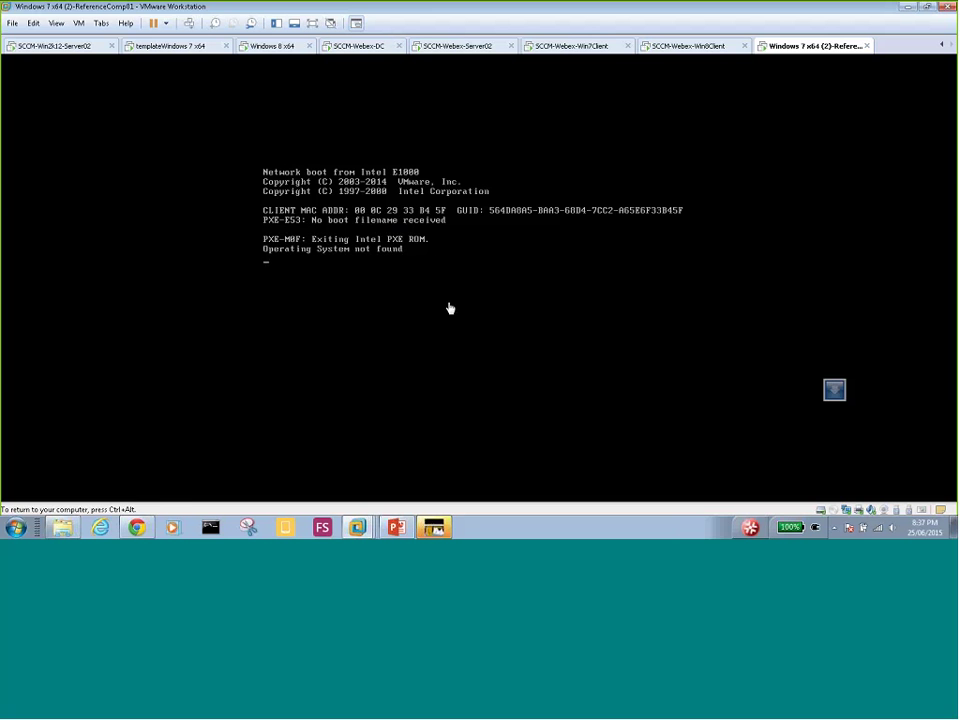
{"action": "key", "text": "ctrl+alt"}
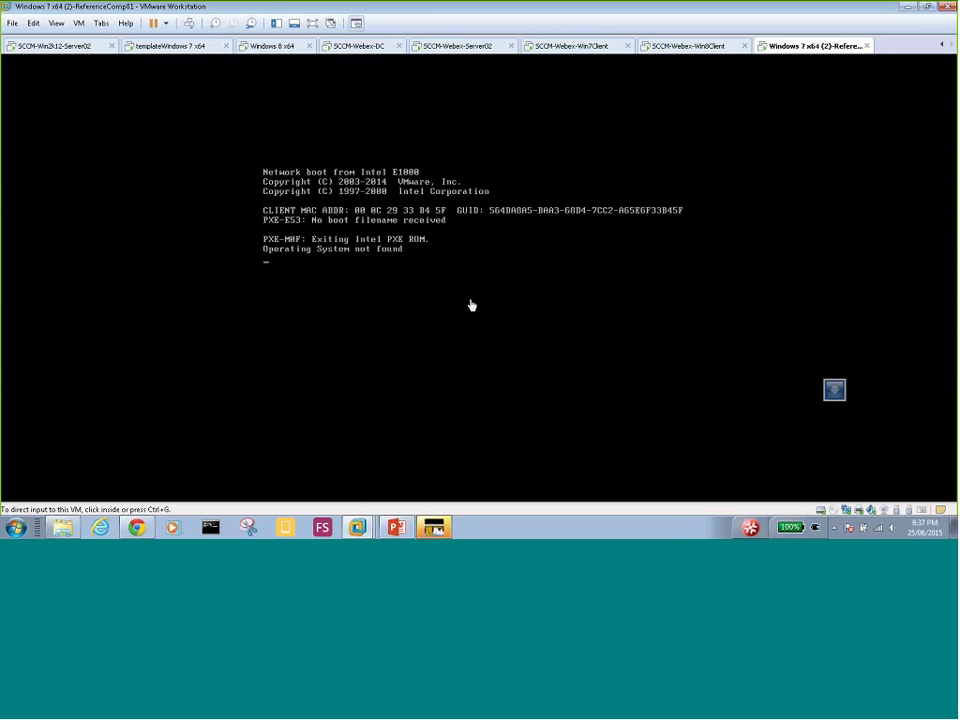
{"action": "left_click", "coordinate": [471, 305]}
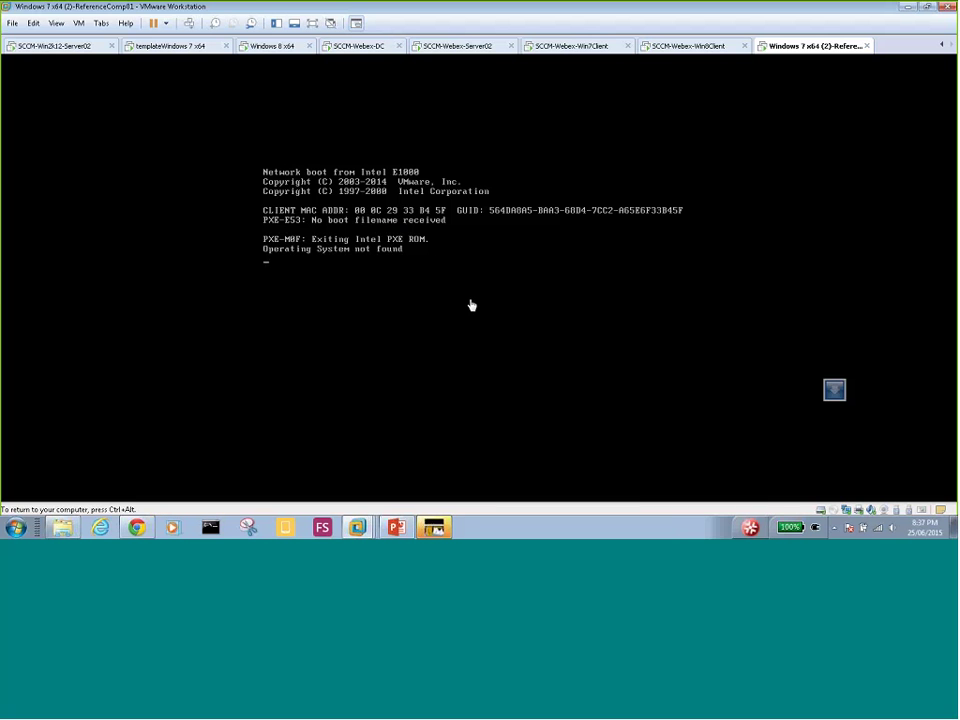
{"action": "key", "text": "Return"}
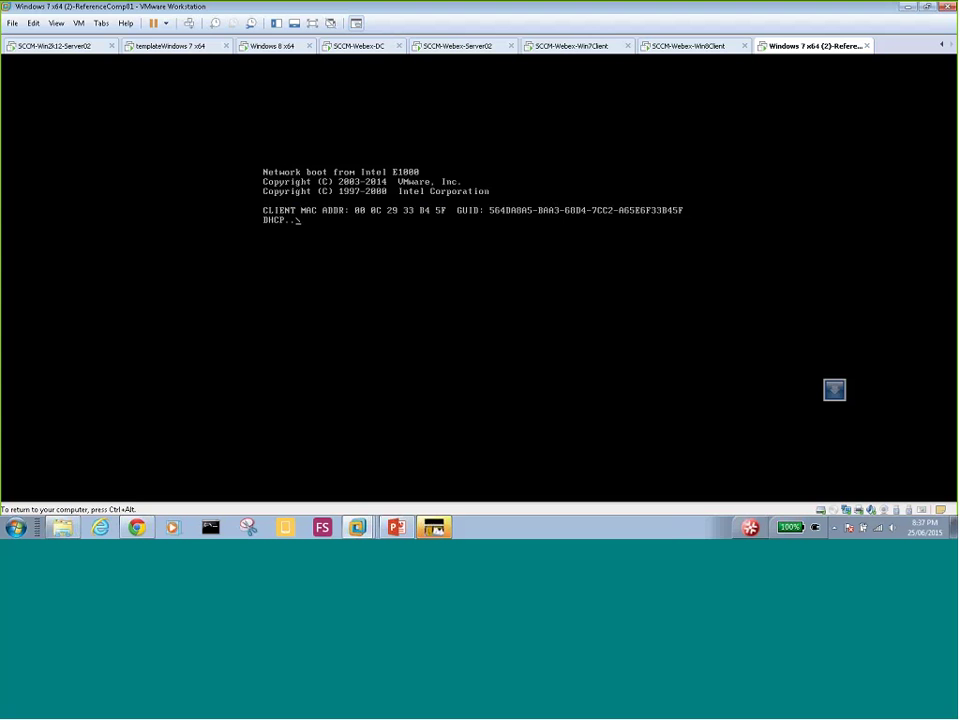
{"action": "key", "text": "ctrl+alt"}
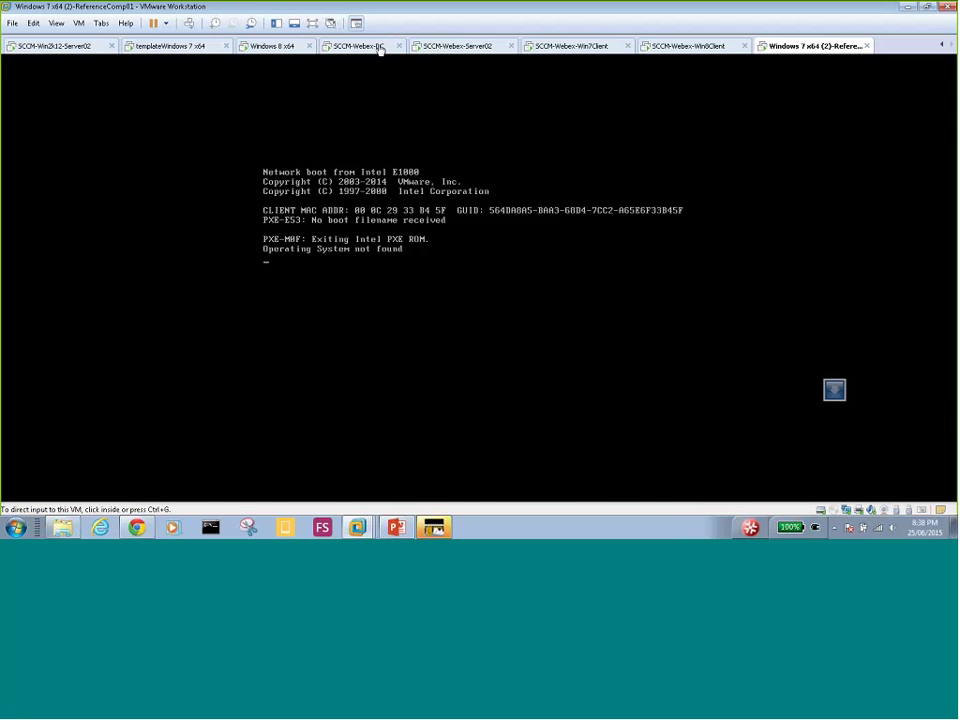
- Look over TOR - Toronto Site on SCCM-Webex-Server02, then bring up the reference VM's actions menu
{"action": "left_click", "coordinate": [445, 49]}
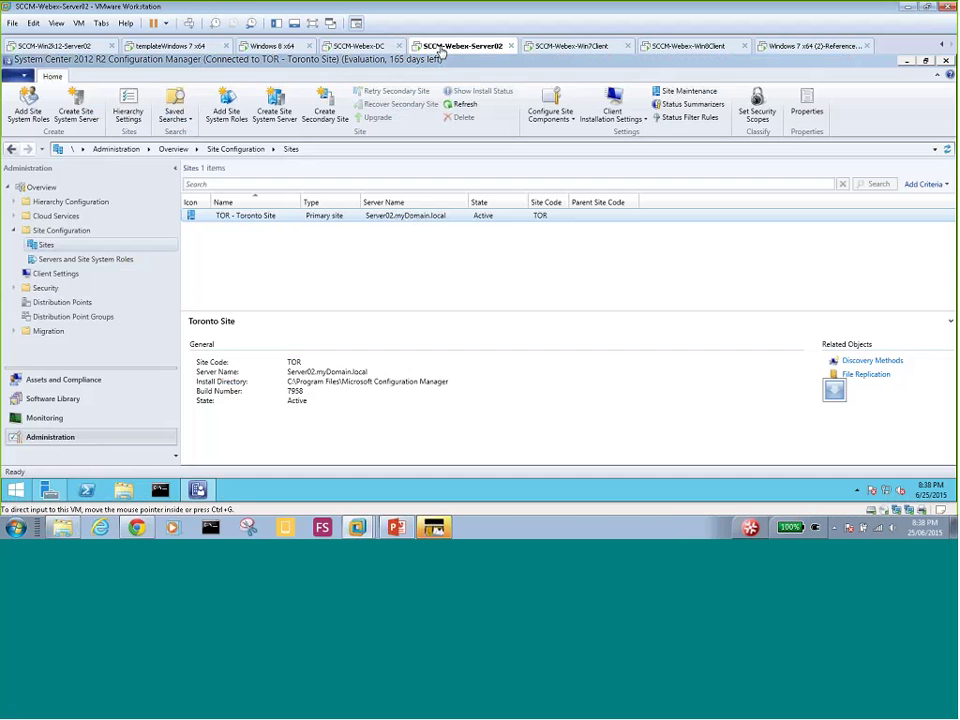
{"action": "right_click", "coordinate": [254, 218]}
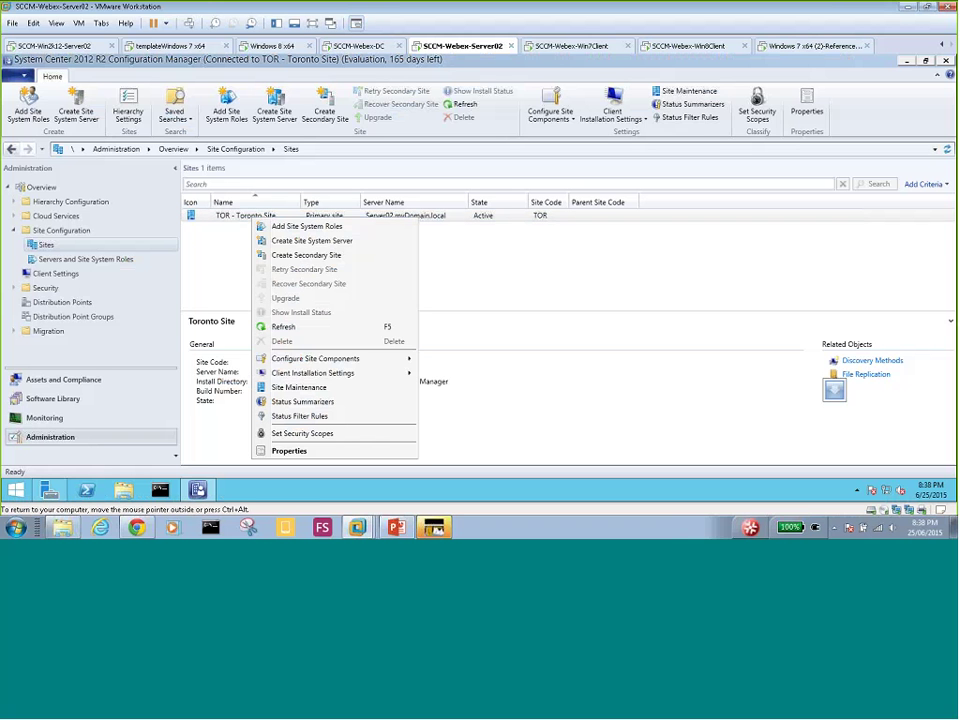
{"action": "left_click", "coordinate": [219, 277]}
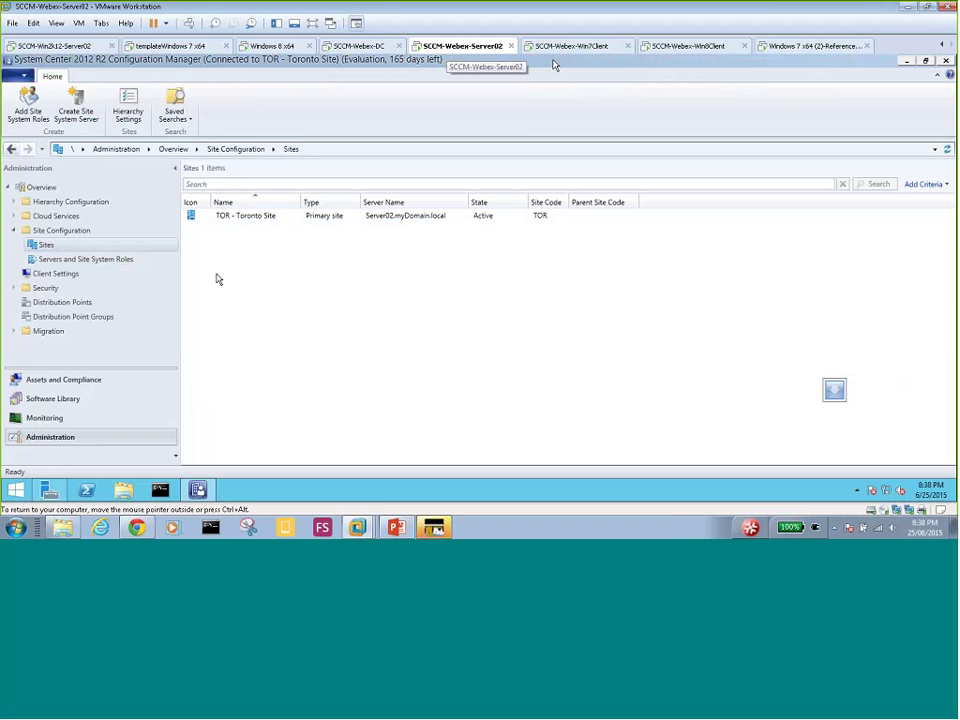
{"action": "right_click", "coordinate": [788, 47]}
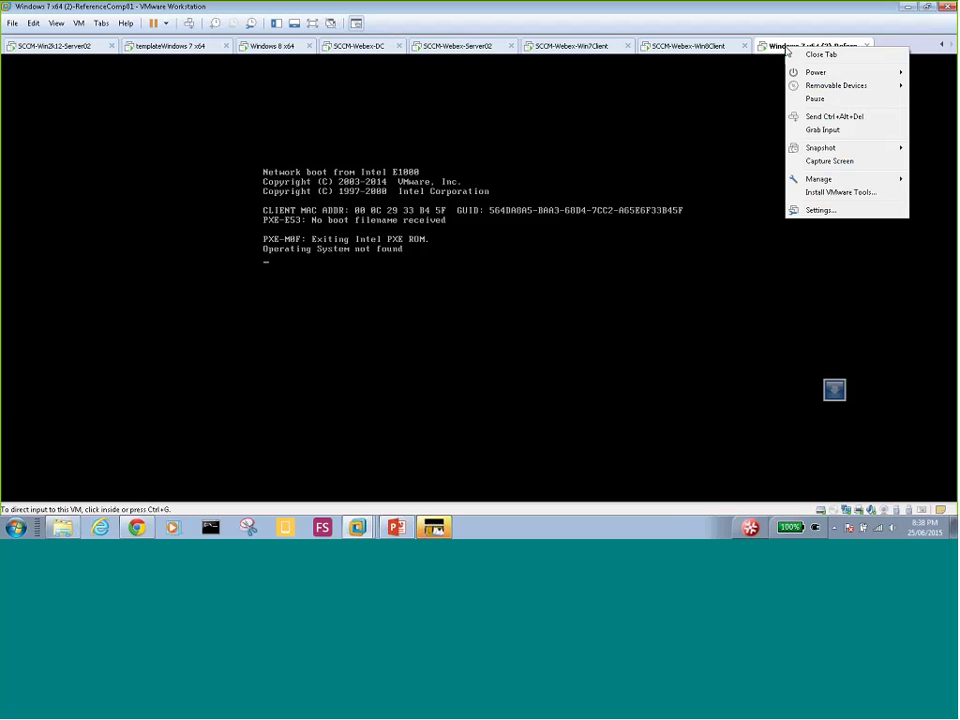
{"action": "left_click", "coordinate": [825, 211]}
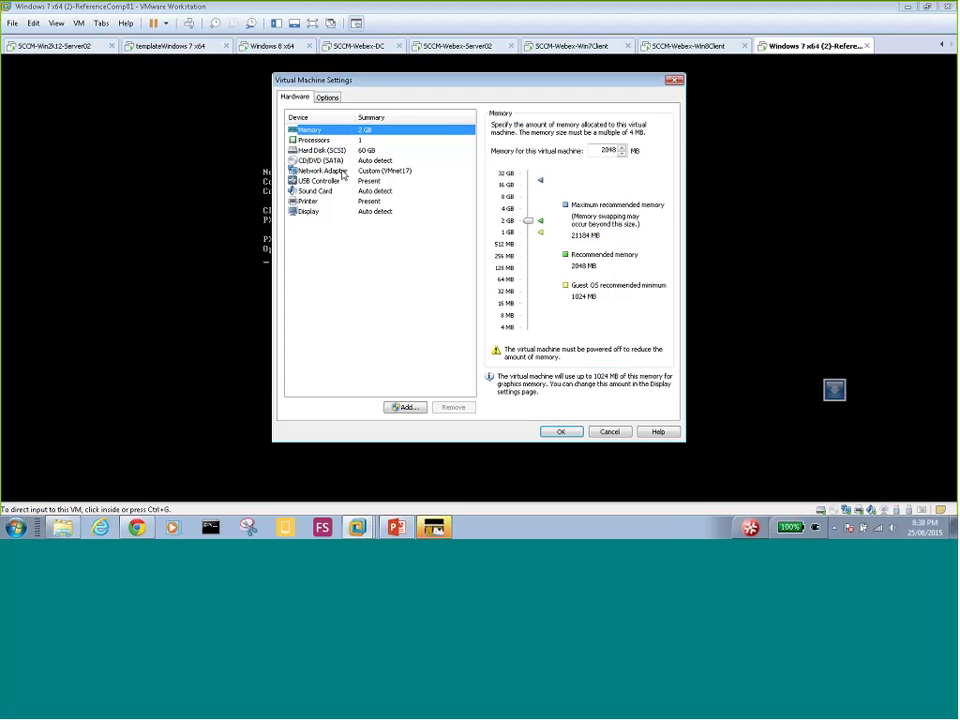
{"action": "left_click", "coordinate": [328, 98]}
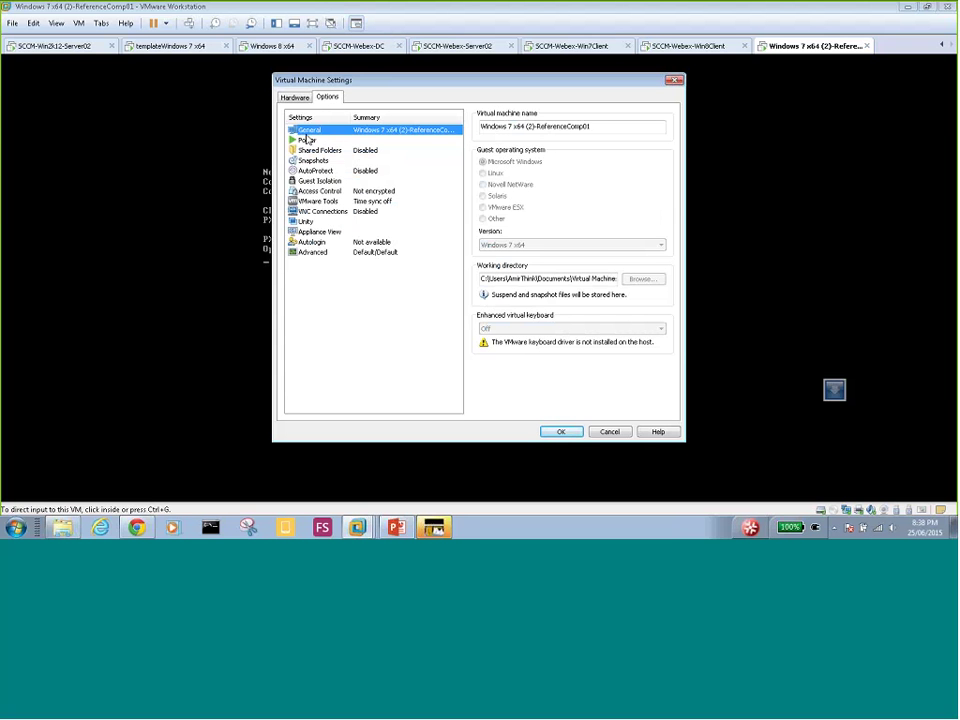
{"action": "left_click", "coordinate": [294, 97]}
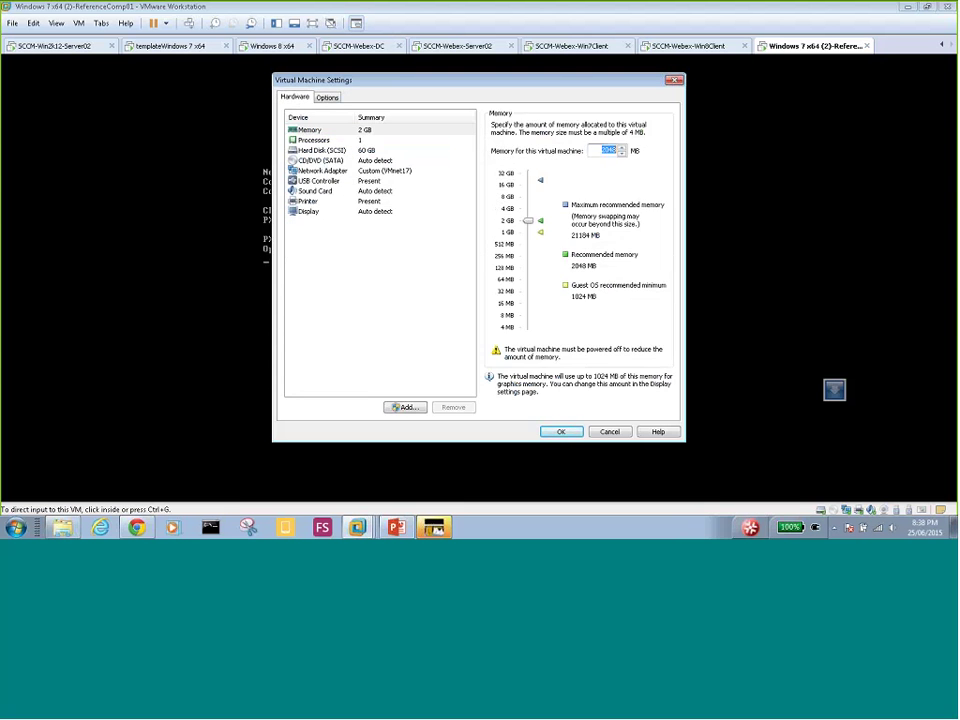
{"action": "left_click", "coordinate": [328, 97]}
{"action": "left_click", "coordinate": [322, 140]}
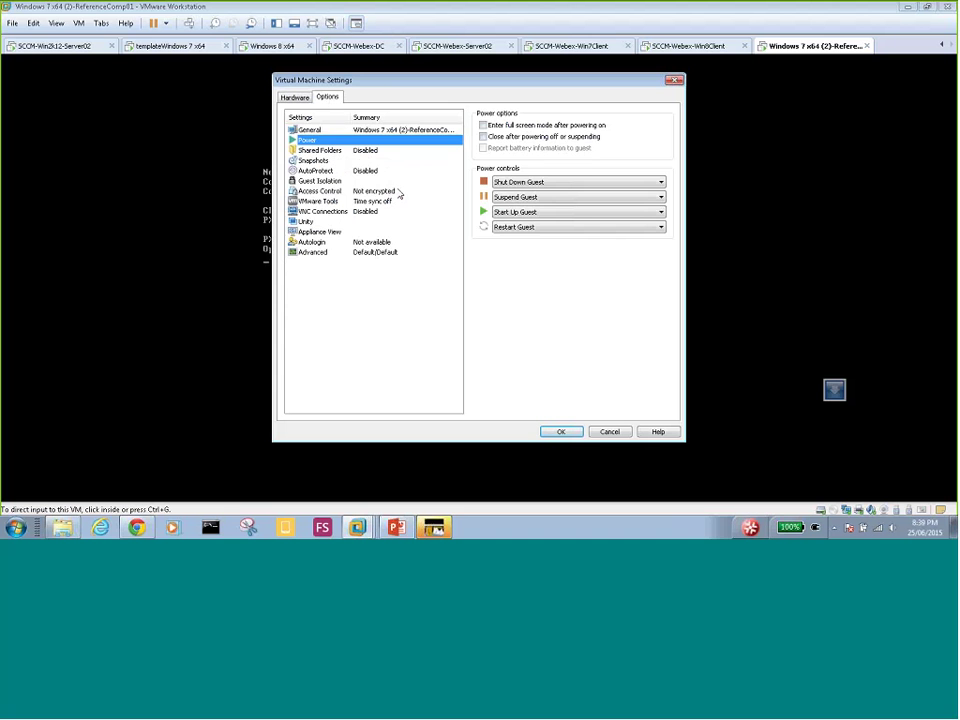
{"action": "left_click", "coordinate": [318, 150]}
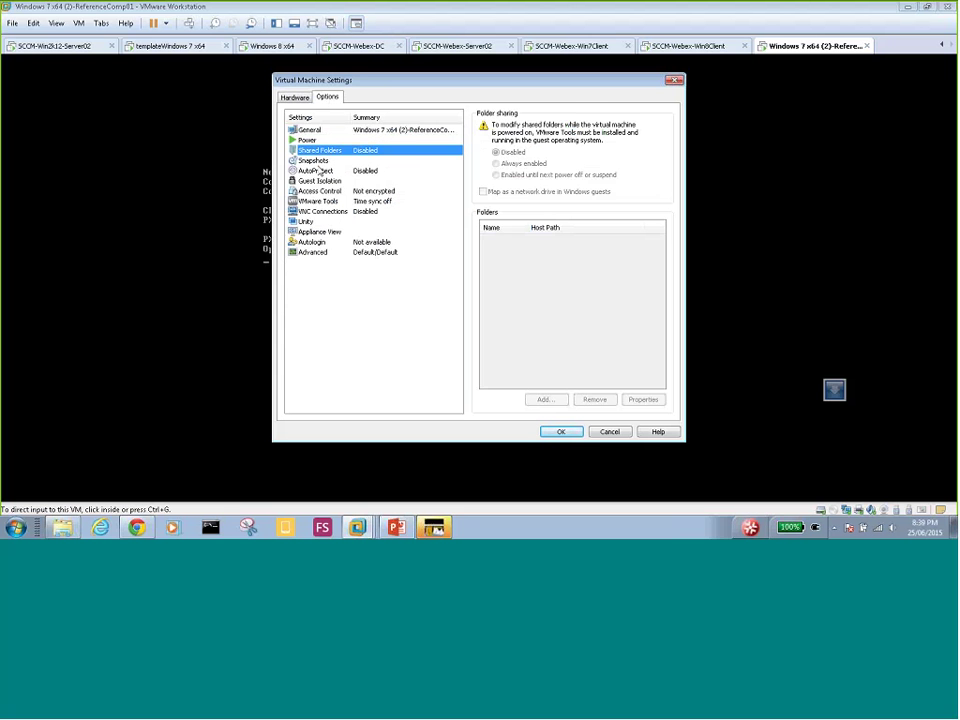
{"action": "key", "text": "Down"}
{"action": "key", "text": "Down"}
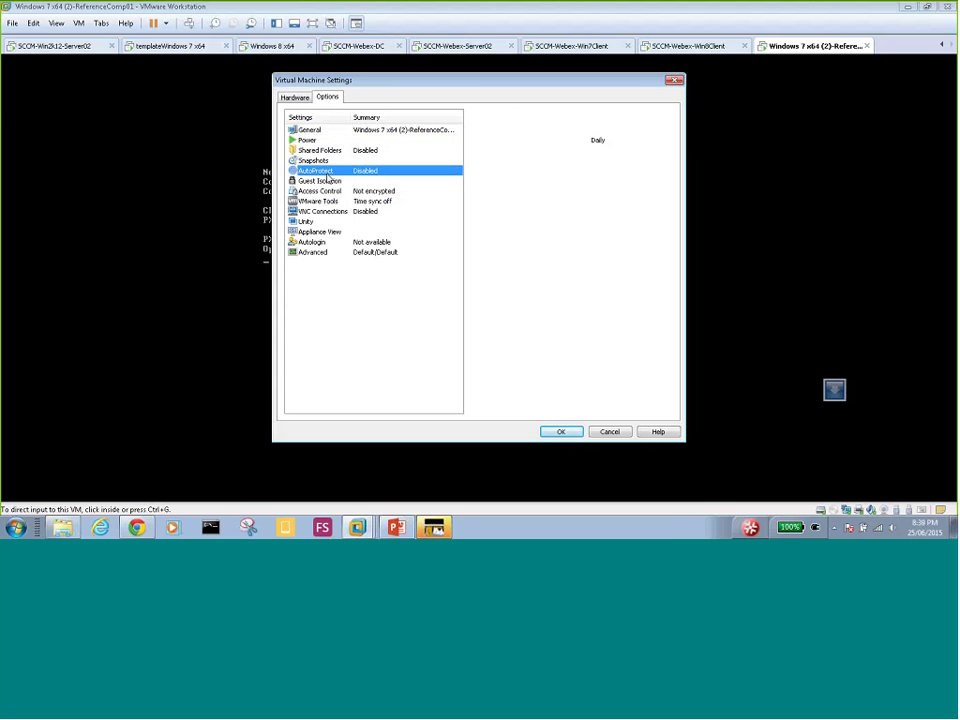
{"action": "key", "text": "Down"}
{"action": "key", "text": "Down"}
{"action": "key", "text": "Down"}
{"action": "key", "text": "Down"}
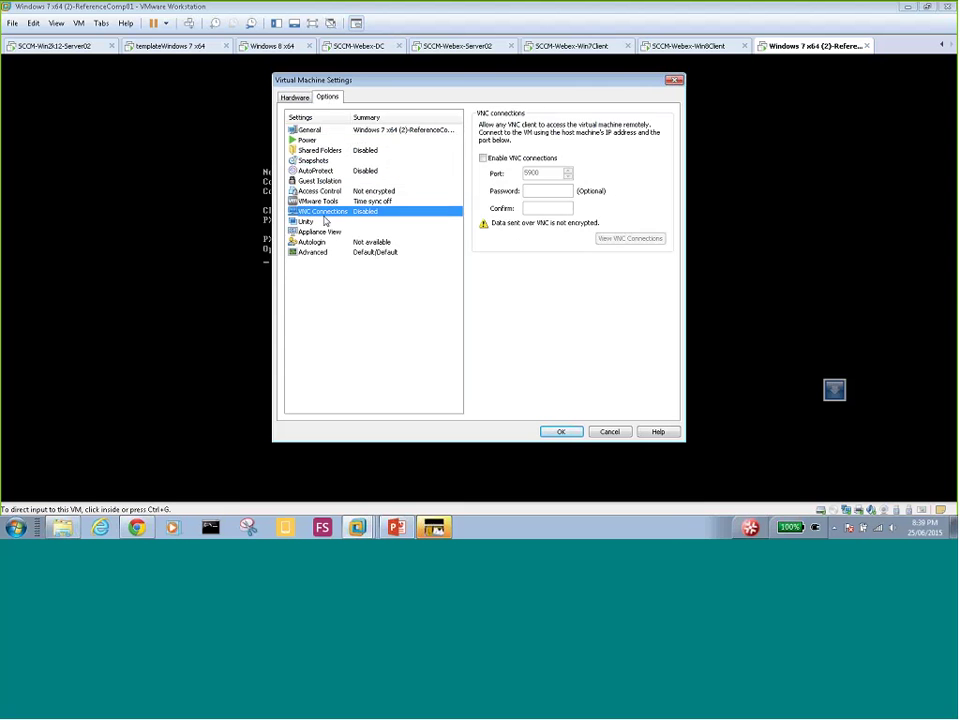
{"action": "key", "text": "Down"}
{"action": "key", "text": "Down"}
{"action": "key", "text": "Down"}
{"action": "key", "text": "Down"}
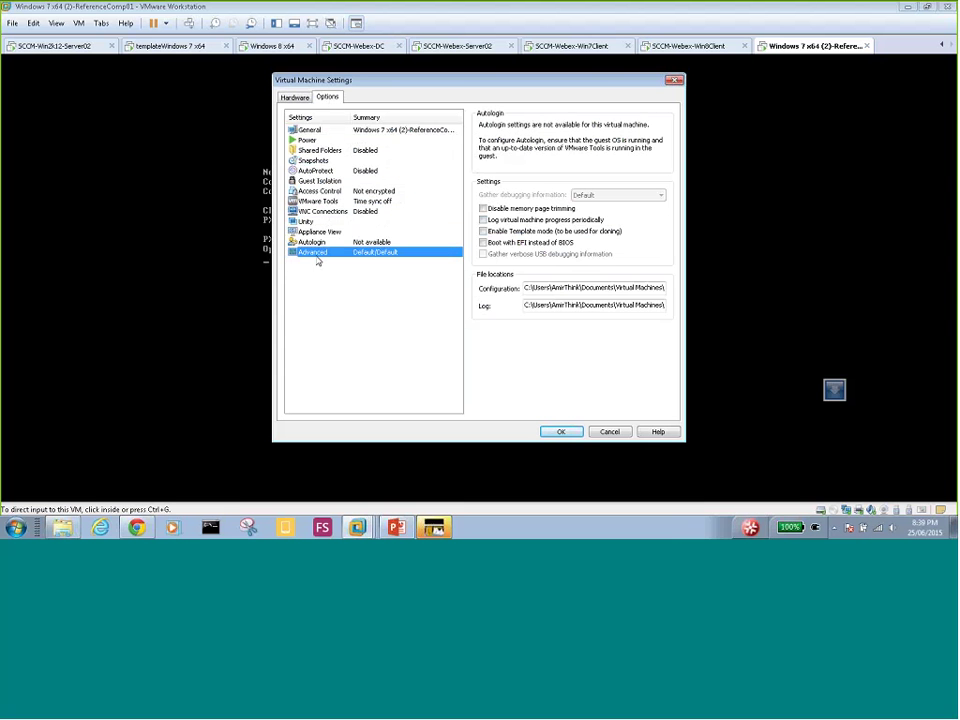
{"action": "left_click", "coordinate": [609, 432]}
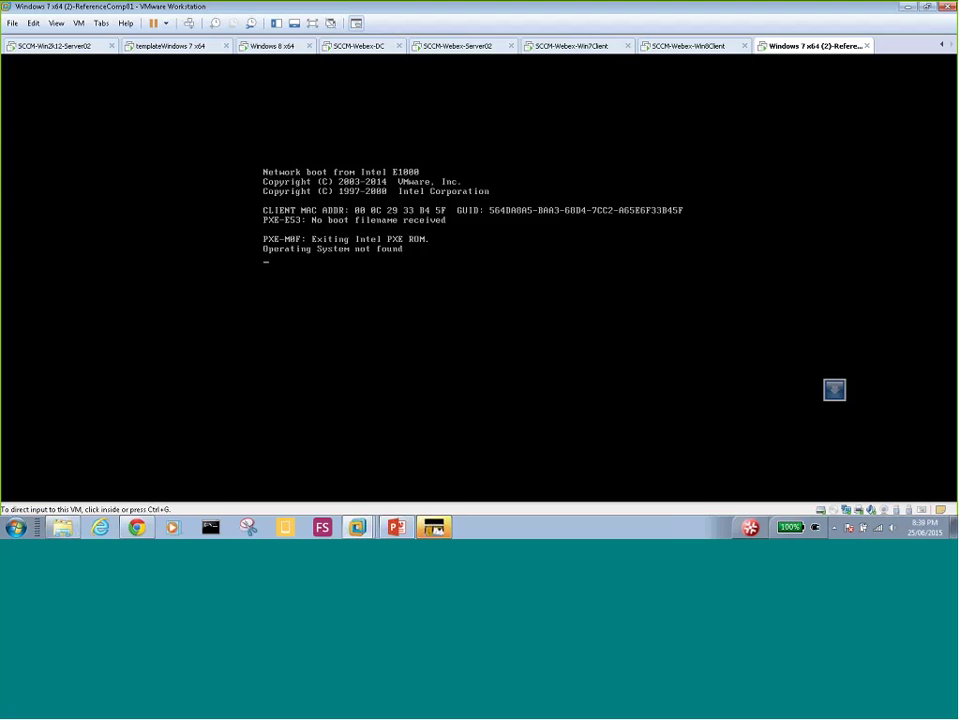
- Restart the ReferenceComp01 VM twice to retry PXE booting from the Intel E1000 adapter
{"action": "left_click", "coordinate": [430, 238]}
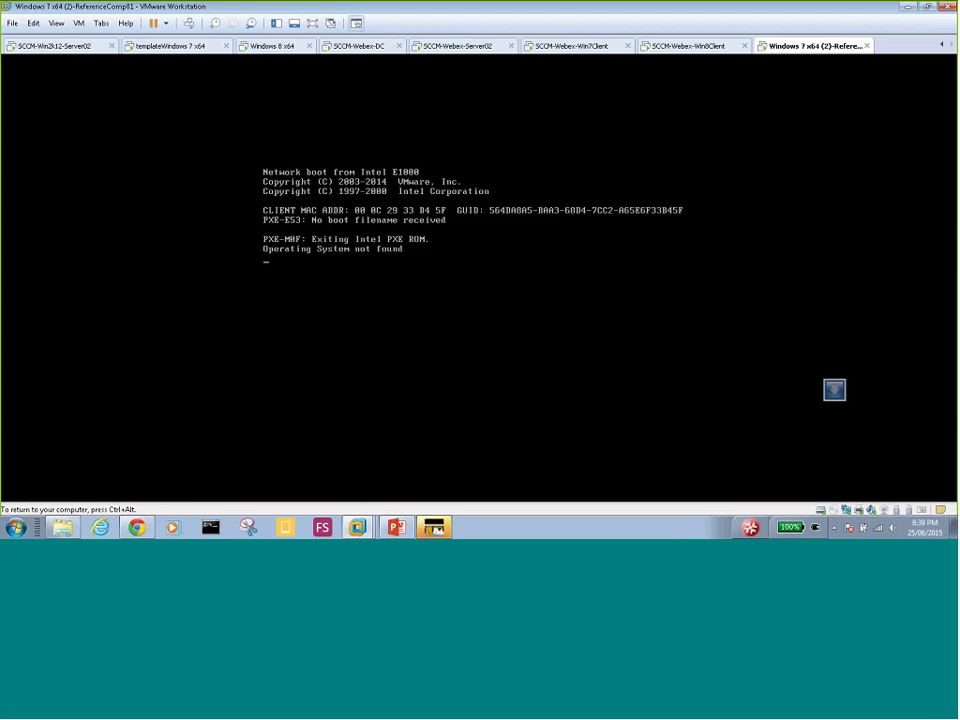
{"action": "key", "text": "ctrl+alt"}
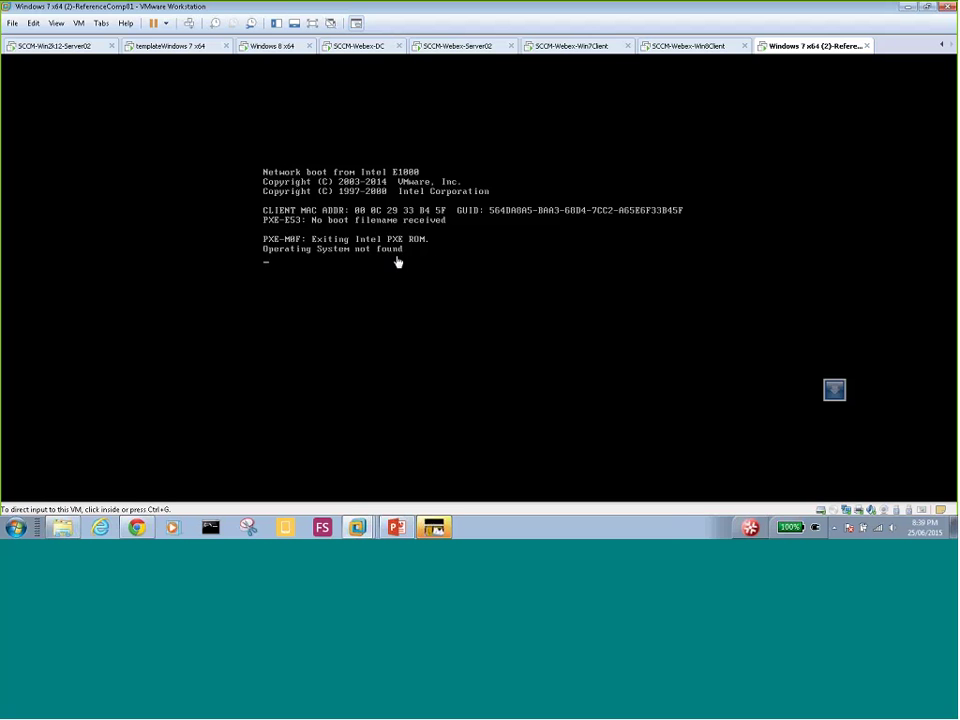
{"action": "right_click", "coordinate": [800, 47]}
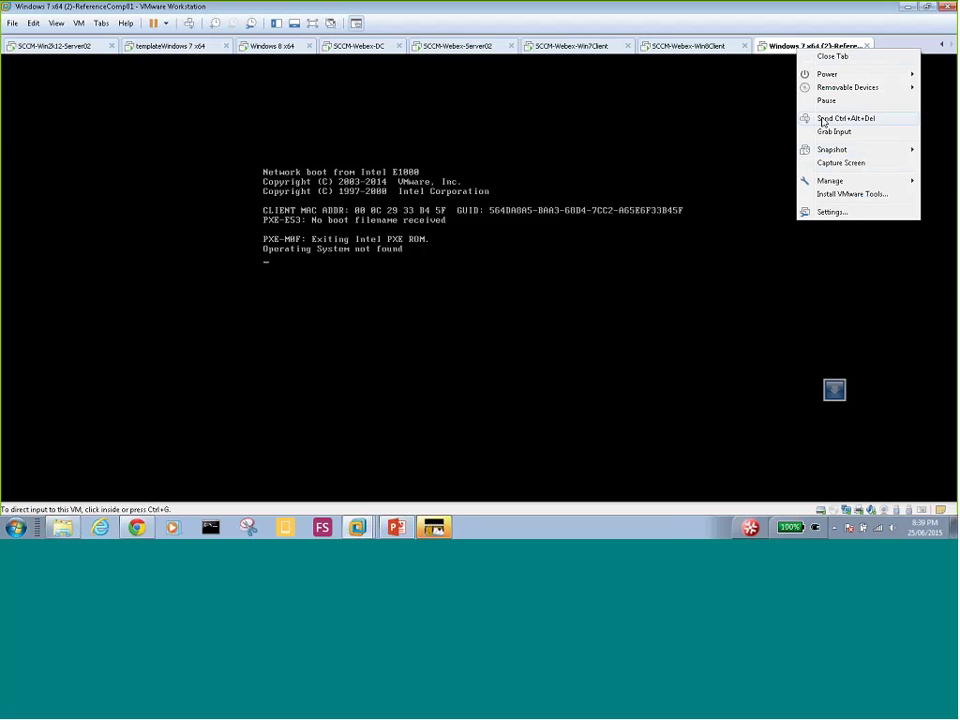
{"action": "left_click", "coordinate": [823, 121]}
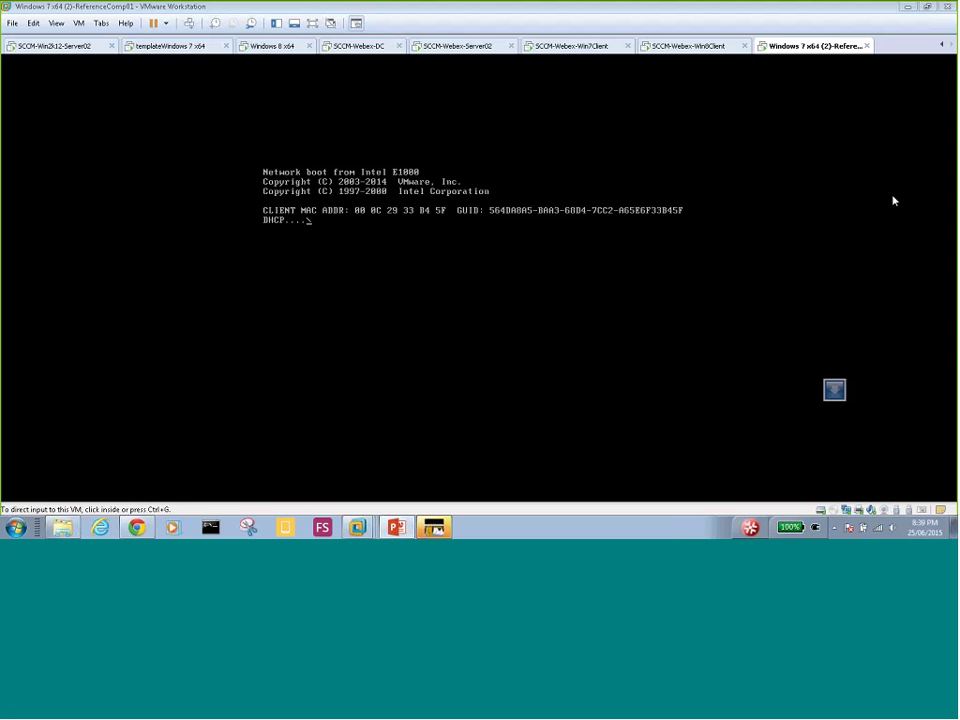
{"action": "left_click", "coordinate": [326, 265]}
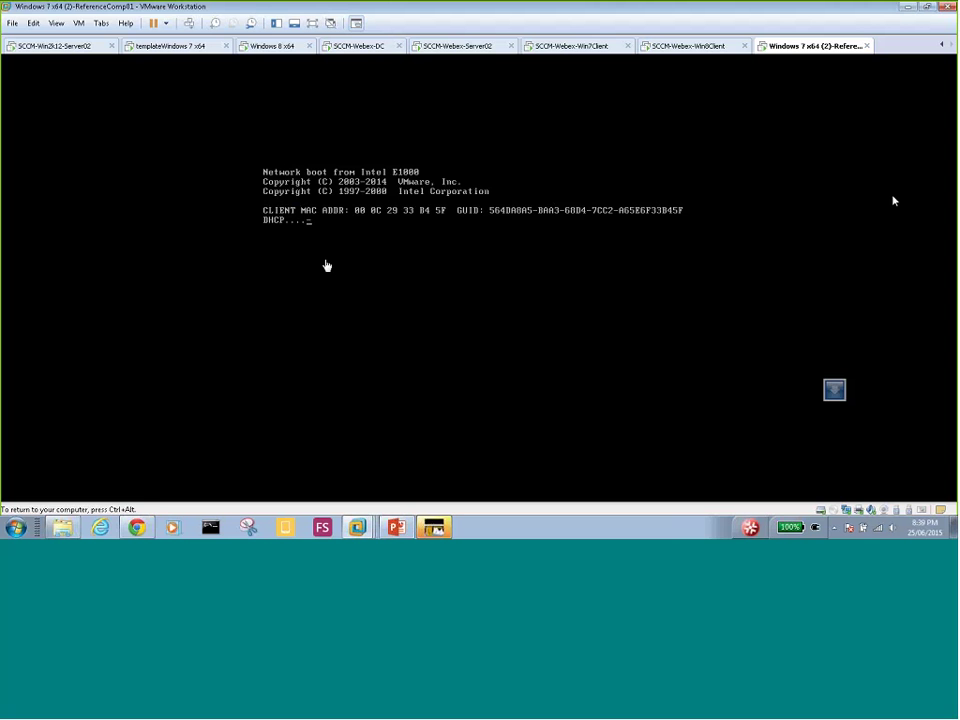
{"action": "key", "text": "ctrl+alt"}
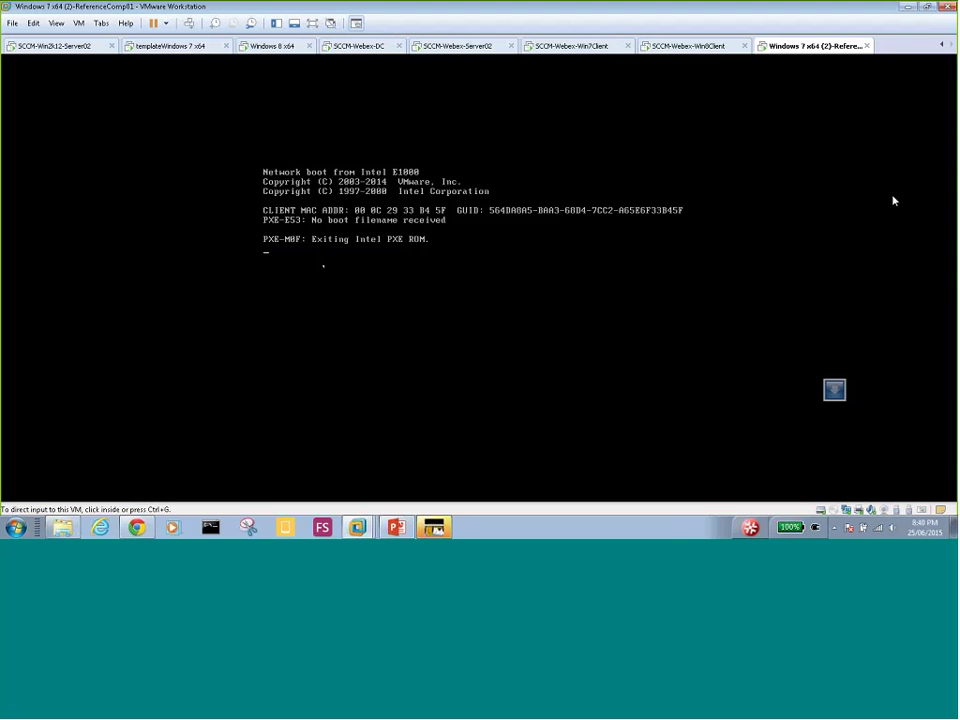
{"action": "right_click", "coordinate": [790, 46]}
{"action": "mouse_move", "coordinate": [818, 76]}
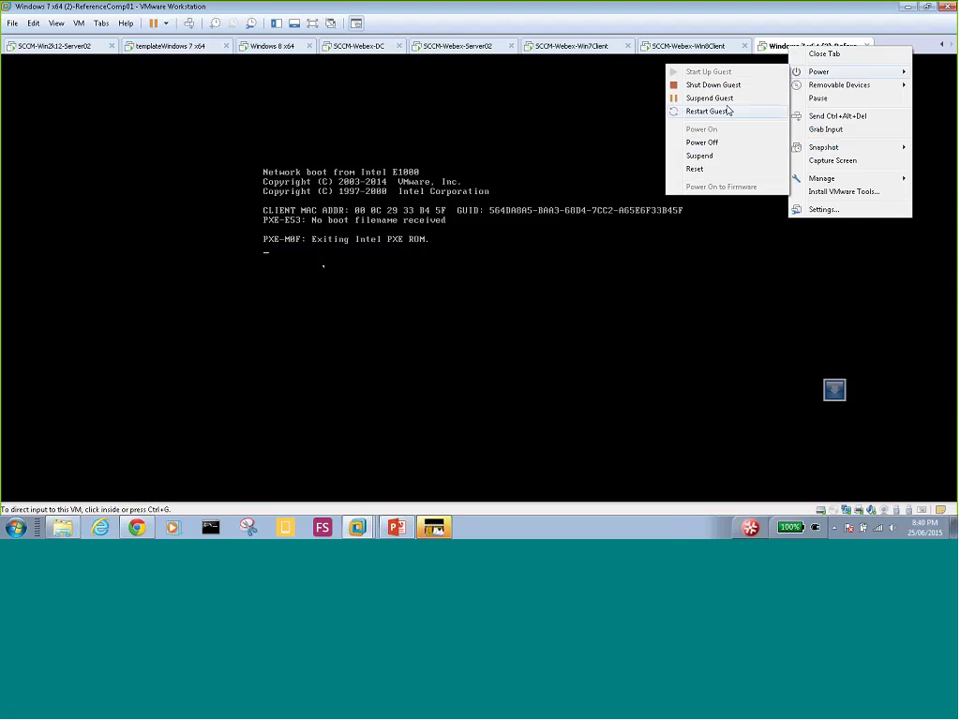
{"action": "left_click", "coordinate": [726, 111]}
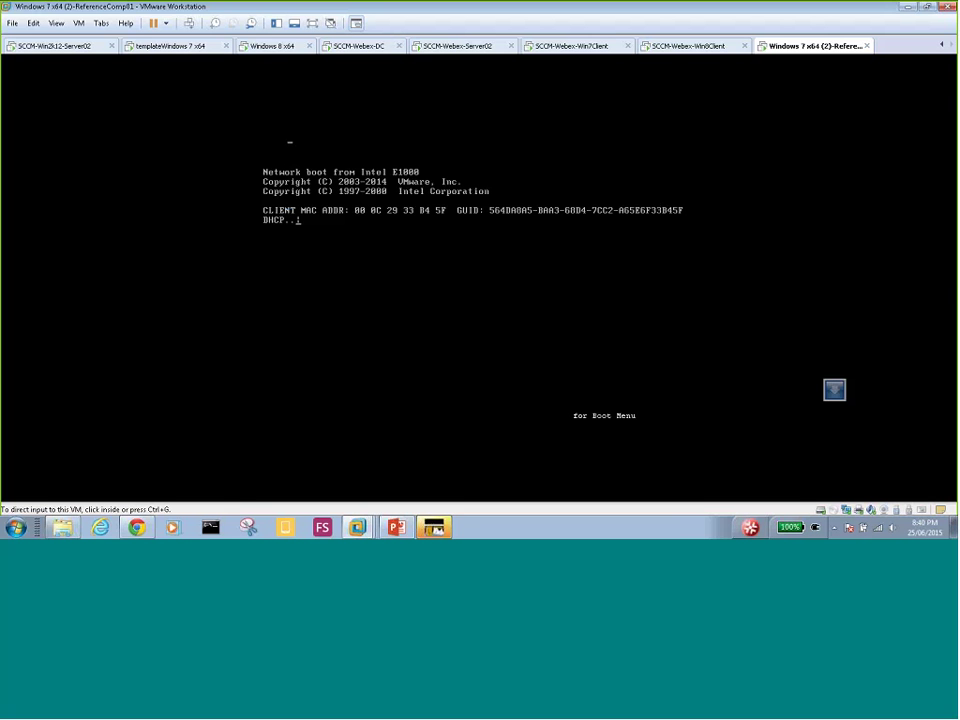
{"action": "left_click", "coordinate": [470, 233]}
{"action": "right_click", "coordinate": [790, 47]}
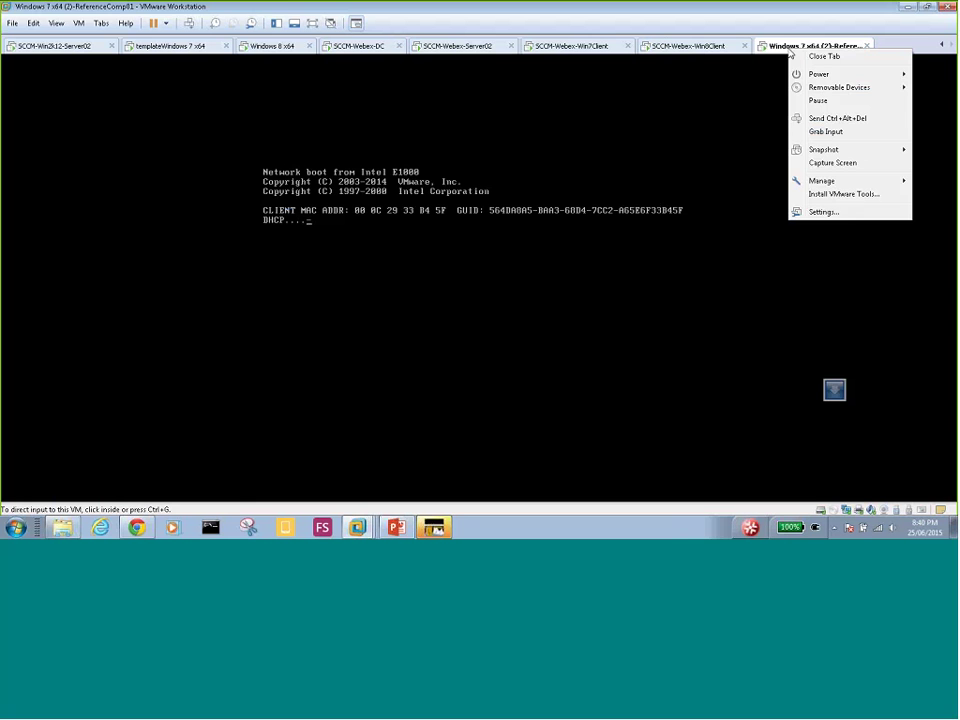
{"action": "left_click", "coordinate": [361, 49]}
- Confirm both the DC and reference VM network adapters are on VMnet17
{"action": "right_click", "coordinate": [361, 49]}
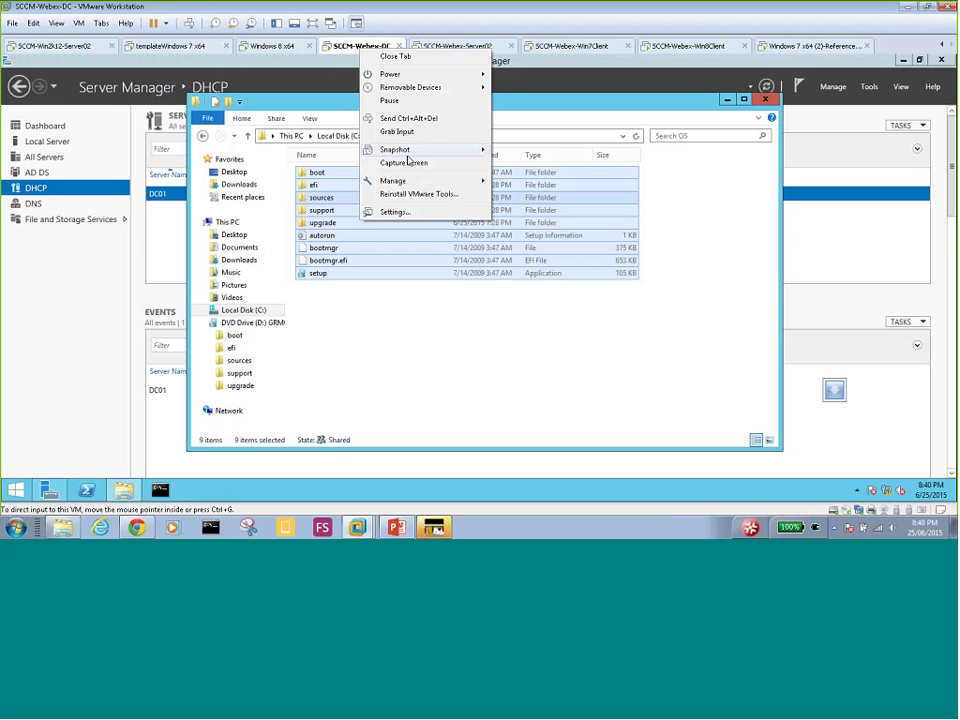
{"action": "left_click", "coordinate": [400, 214]}
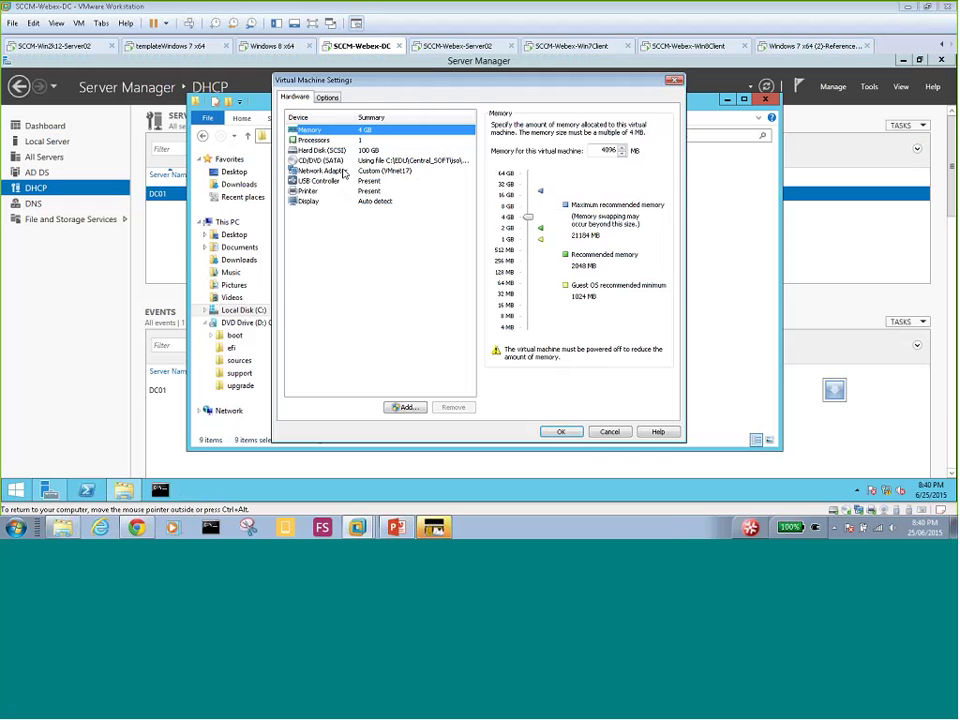
{"action": "left_click", "coordinate": [344, 172]}
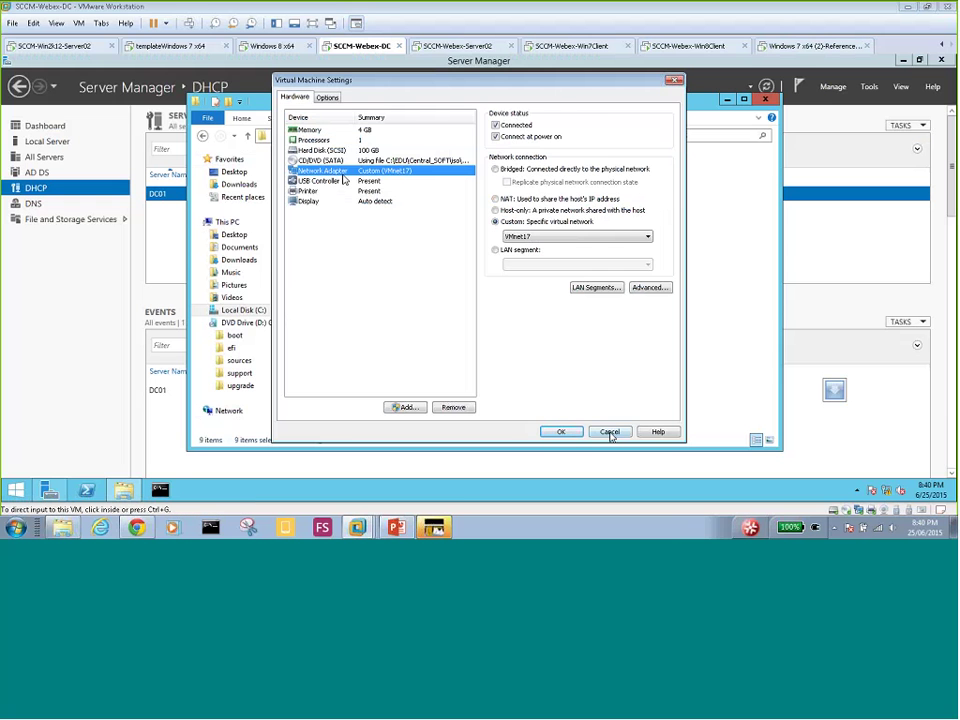
{"action": "left_click", "coordinate": [608, 431]}
{"action": "right_click", "coordinate": [803, 46]}
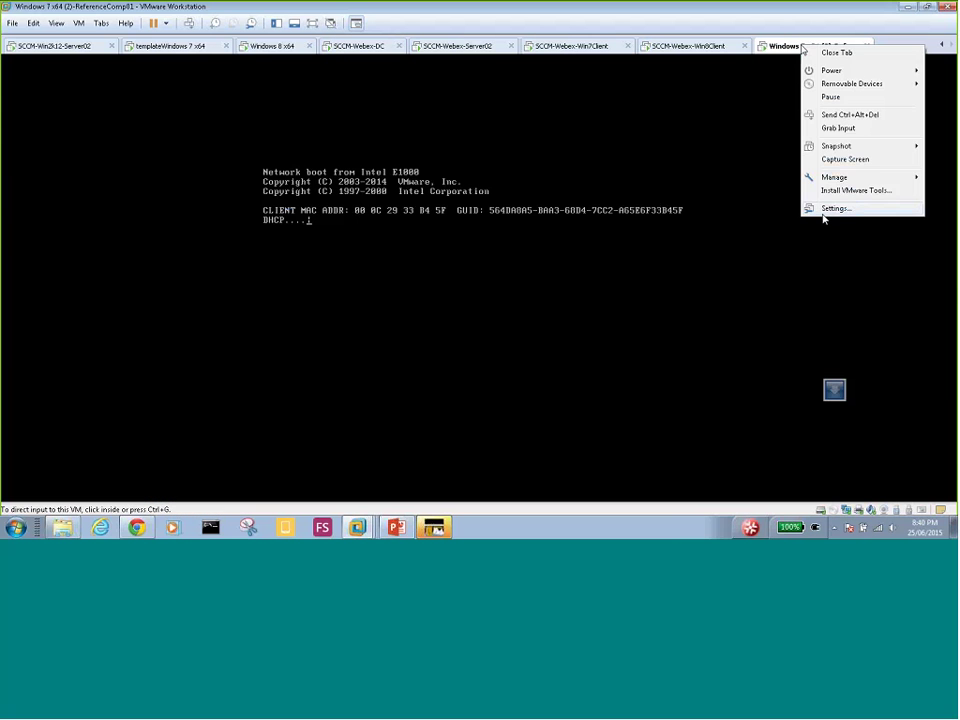
{"action": "left_click", "coordinate": [832, 209]}
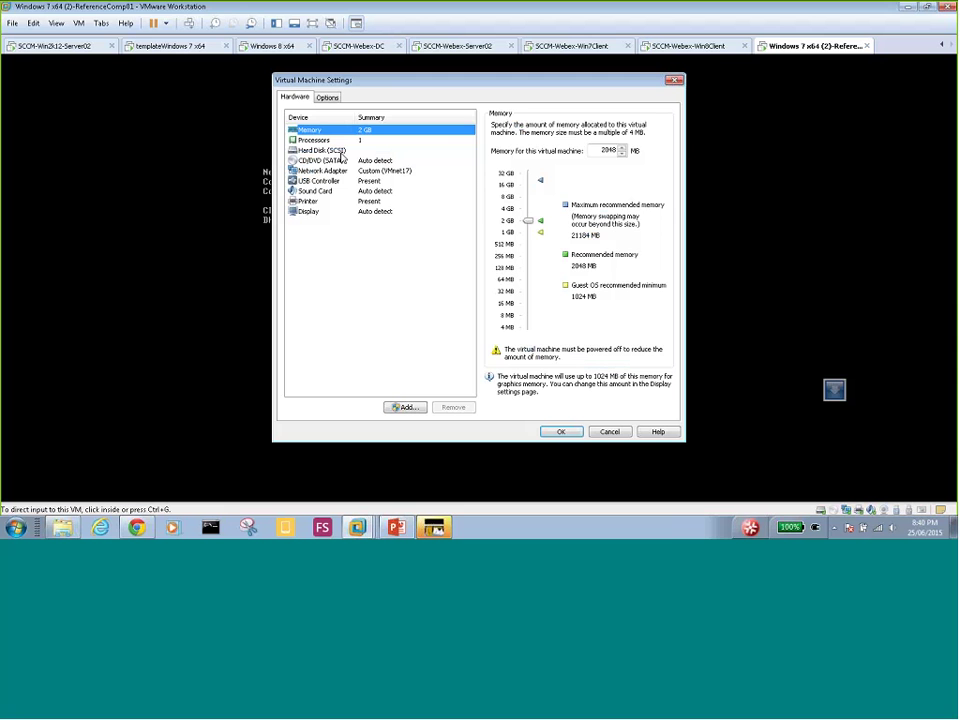
{"action": "left_click", "coordinate": [344, 172]}
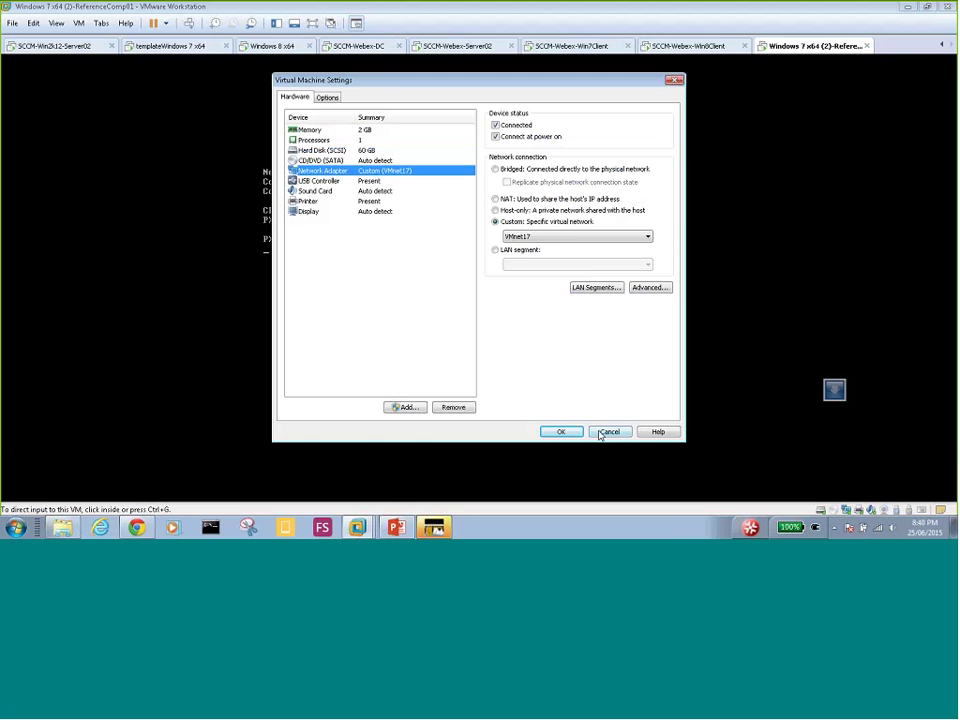
{"action": "left_click", "coordinate": [610, 431]}
- Open DHCP Manager for DC01 and expand the DC01.myDomain.local IPv4 node
{"action": "left_click", "coordinate": [374, 47]}
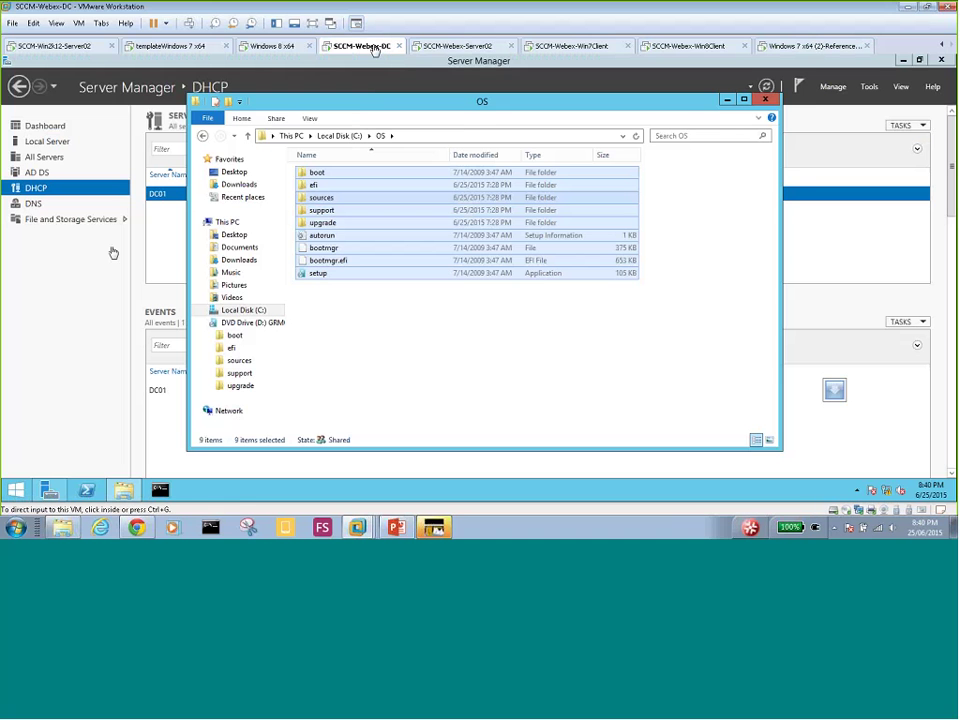
{"action": "left_click", "coordinate": [167, 199]}
{"action": "right_click", "coordinate": [167, 199]}
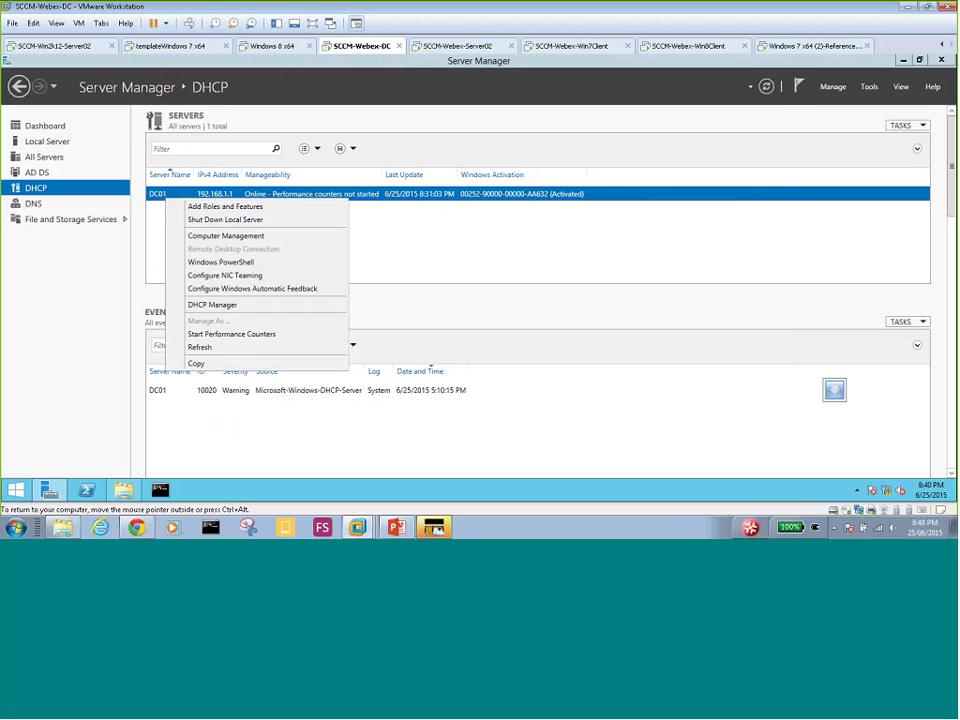
{"action": "left_click", "coordinate": [228, 304]}
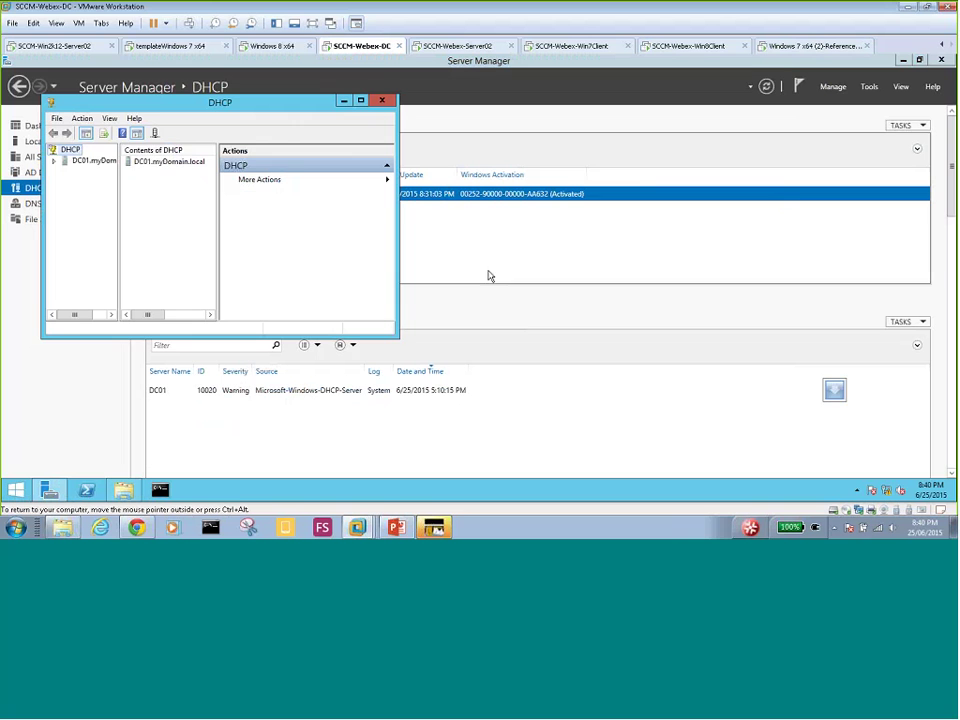
{"action": "left_click", "coordinate": [90, 161]}
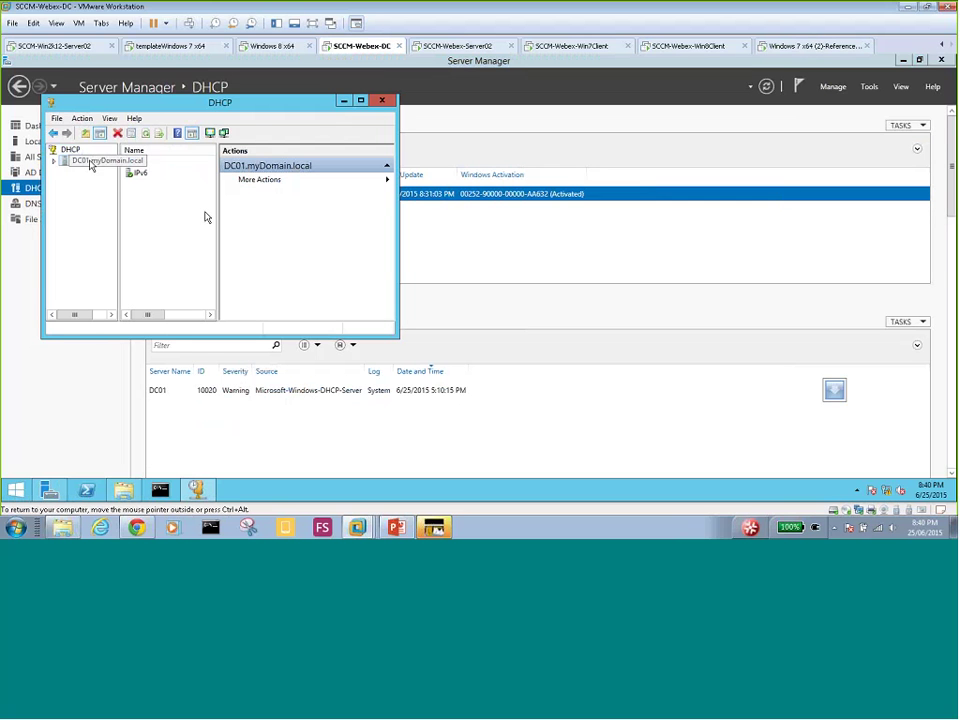
{"action": "left_click", "coordinate": [89, 172]}
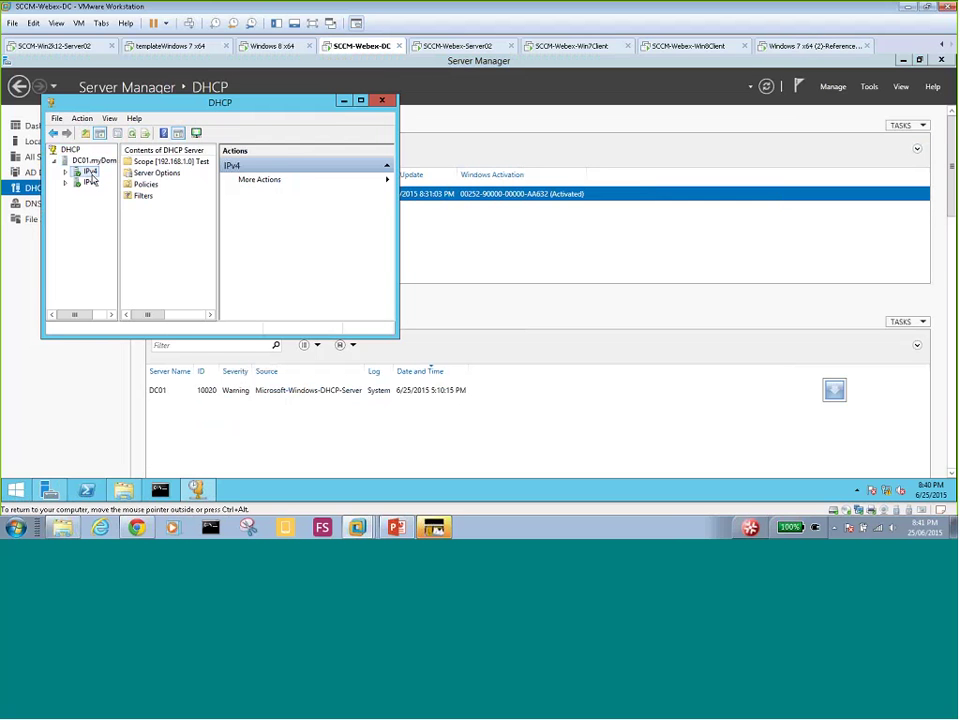
{"action": "double_click", "coordinate": [92, 176]}
{"action": "left_click_drag", "start_coordinate": [240, 104], "coordinate": [452, 170]}
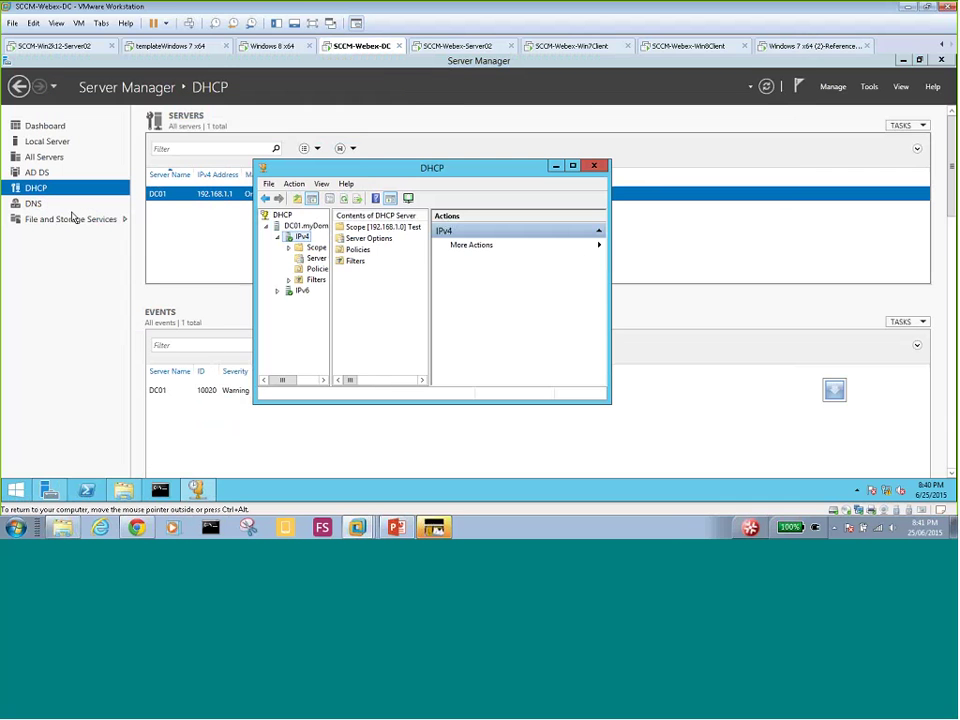
- Check Windows Firewall, then review Scope [192.168.1.0] Test leases and its 192.168.1.100–150 pool
{"action": "left_click", "coordinate": [43, 141]}
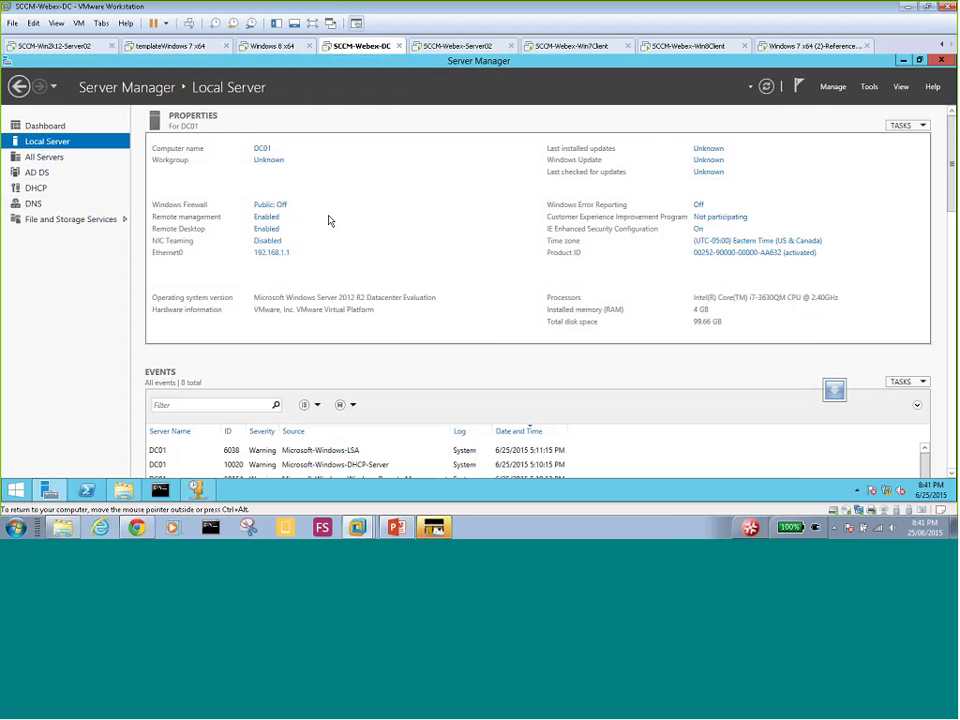
{"action": "left_click", "coordinate": [270, 204]}
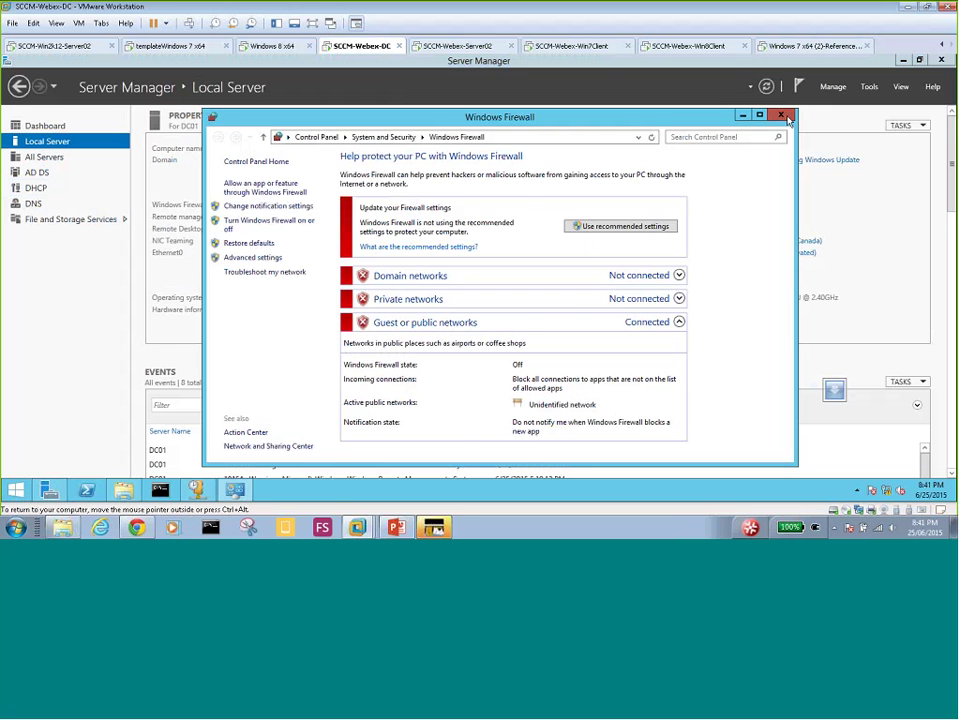
{"action": "left_click", "coordinate": [788, 119]}
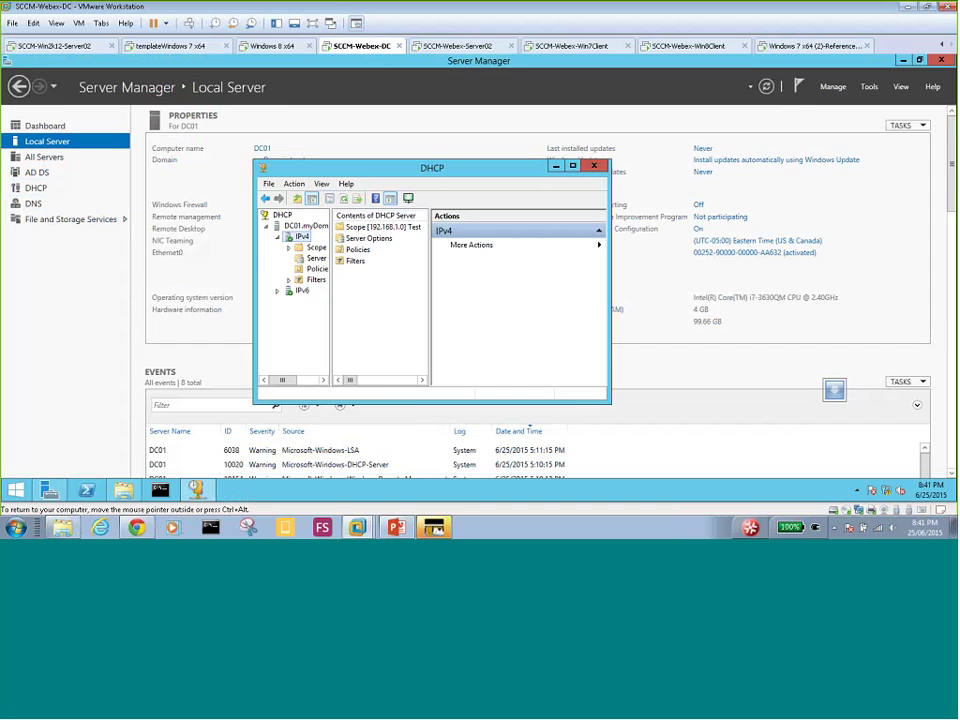
{"action": "double_click", "coordinate": [337, 166]}
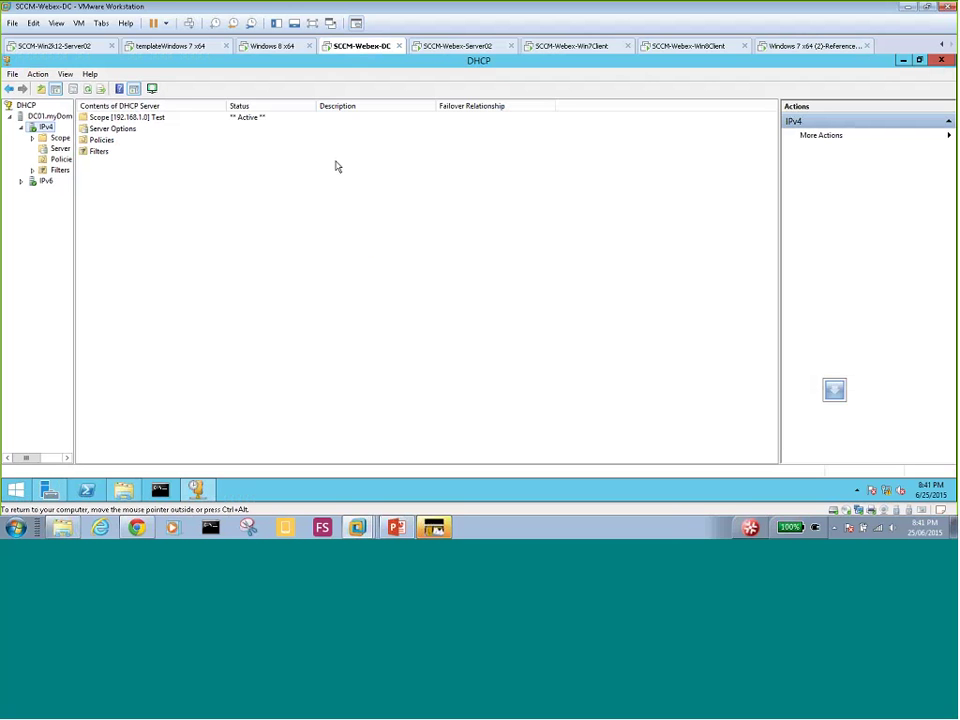
{"action": "double_click", "coordinate": [62, 140]}
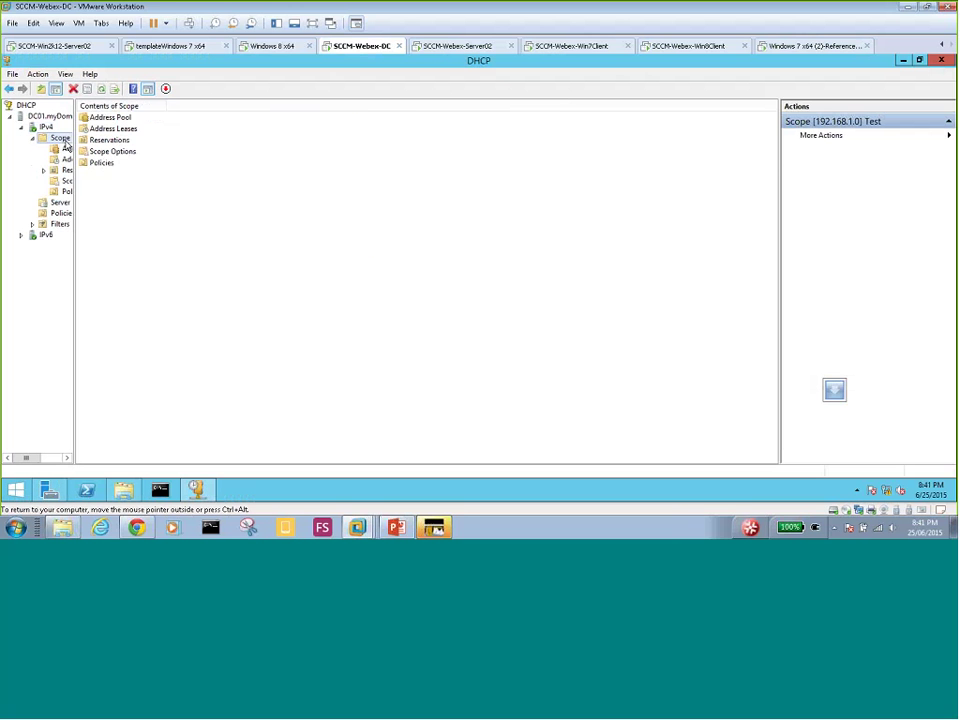
{"action": "double_click", "coordinate": [113, 130]}
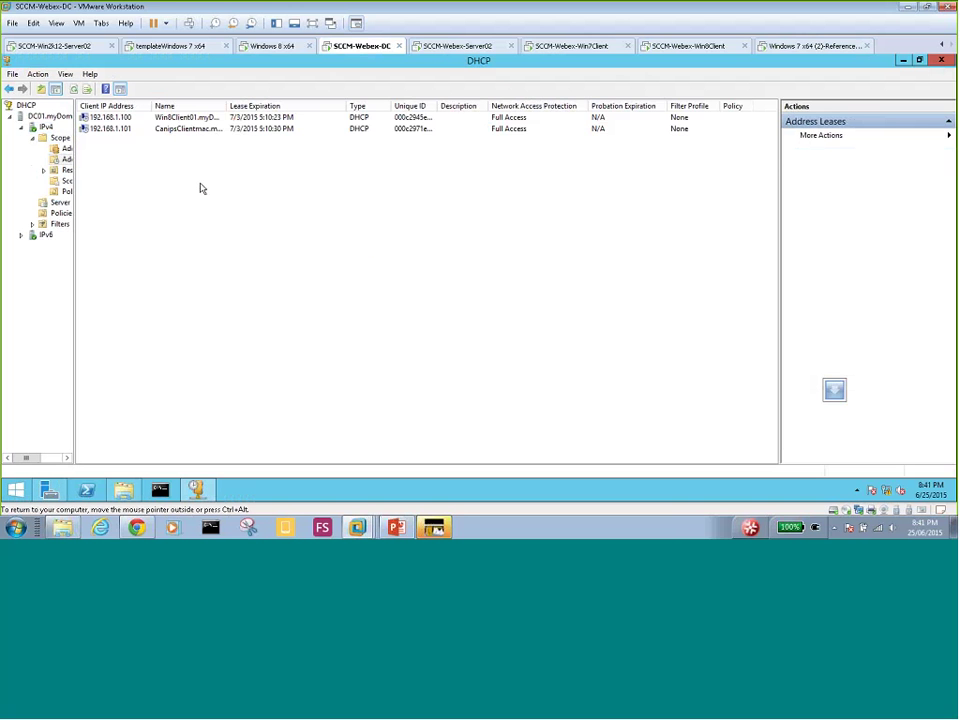
{"action": "left_click", "coordinate": [66, 148]}
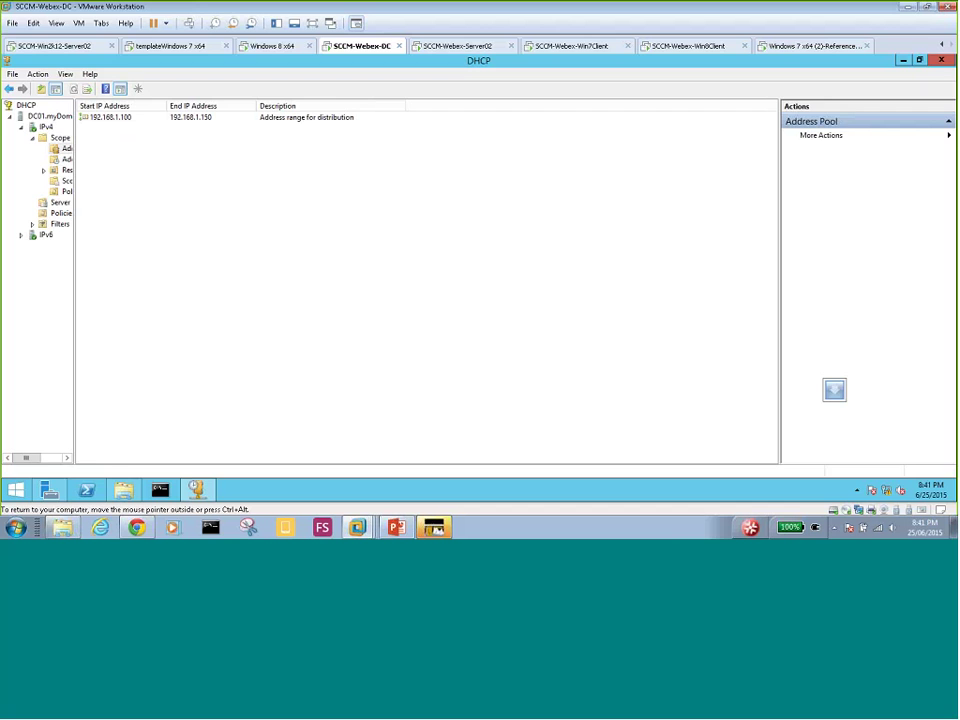
{"action": "left_click", "coordinate": [810, 48]}
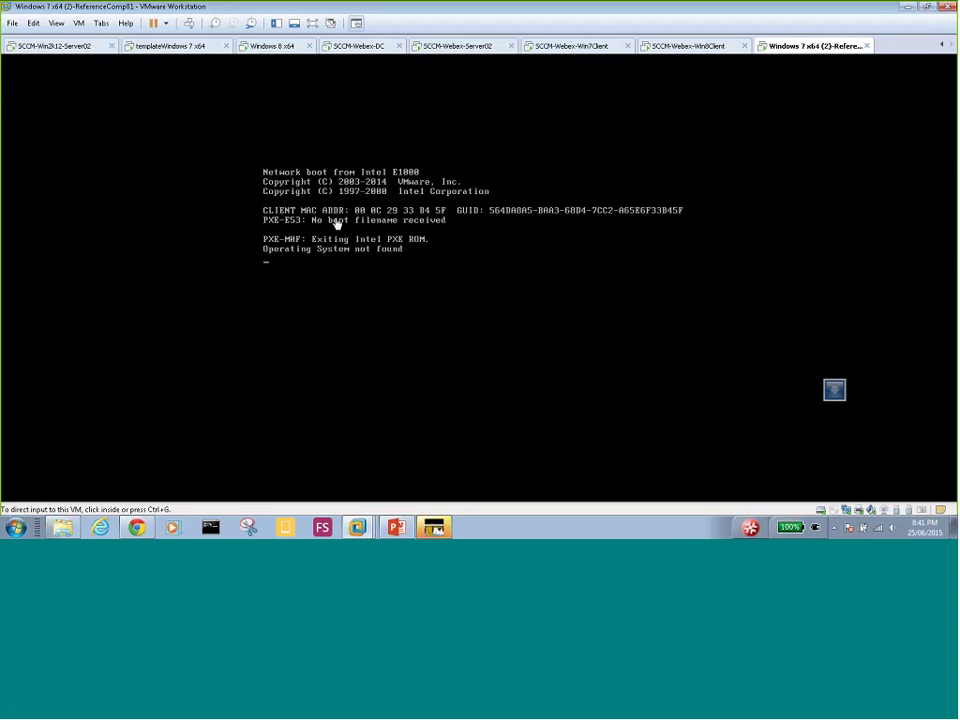
- Reboot ReferenceComp01 with Ctrl+Alt+Del so it retries DHCP network boot from Intel E1000
{"action": "left_click", "coordinate": [418, 270]}
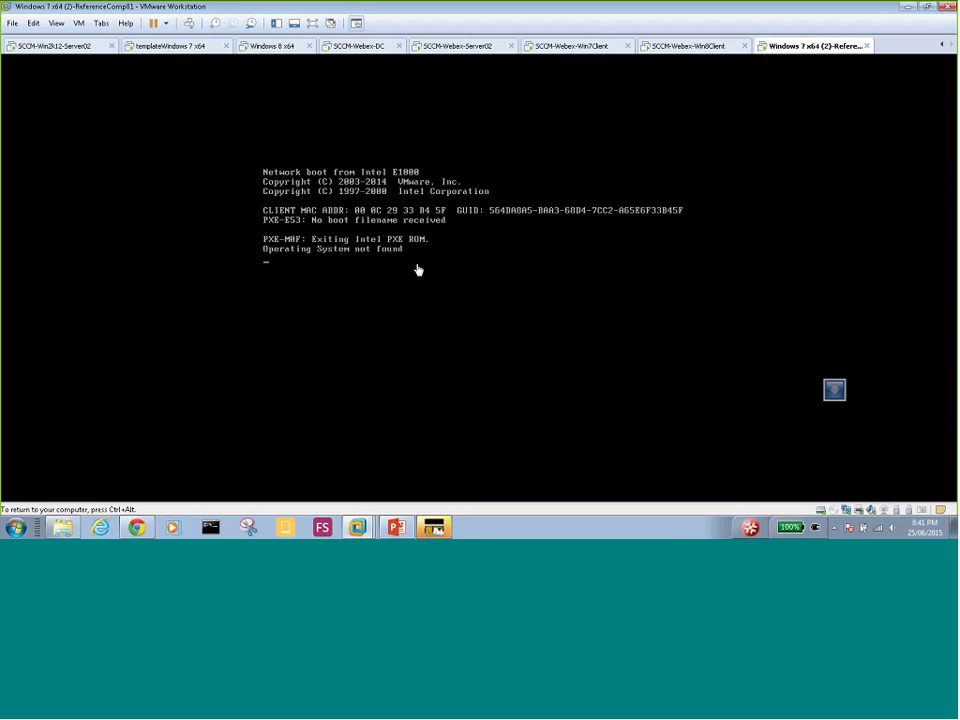
{"action": "key", "text": "ctrl+alt+Delete"}
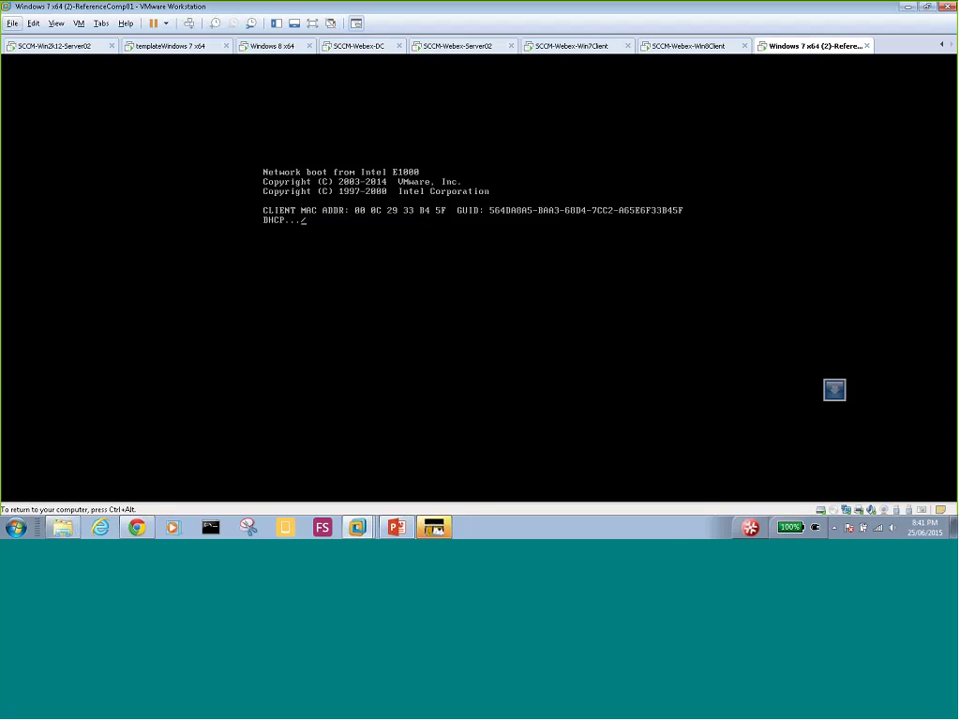
{"action": "key", "text": "ctrl+alt"}
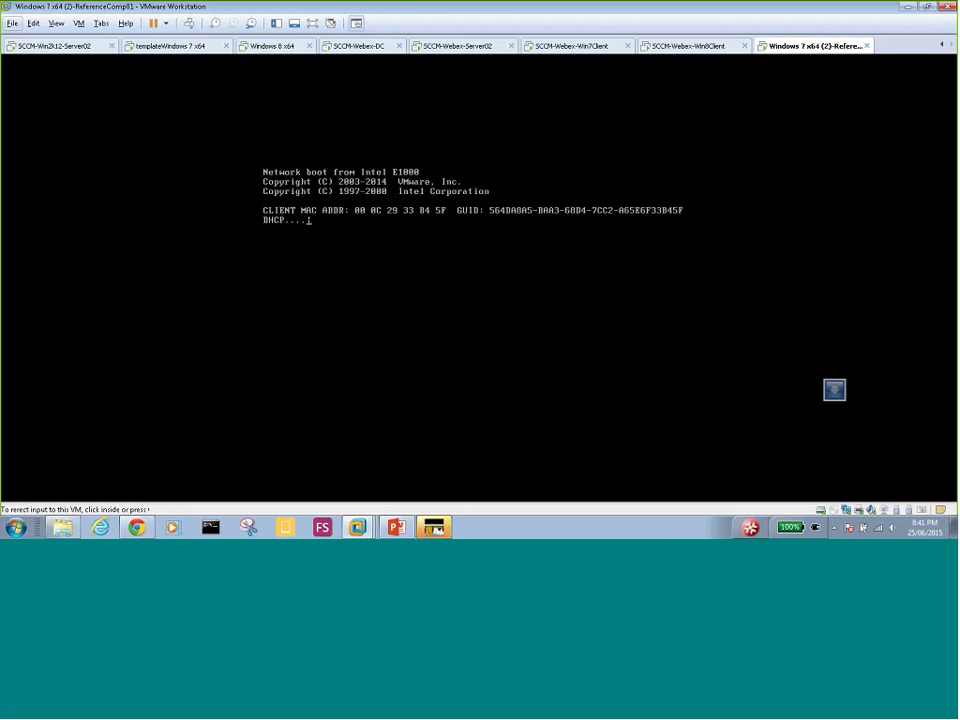